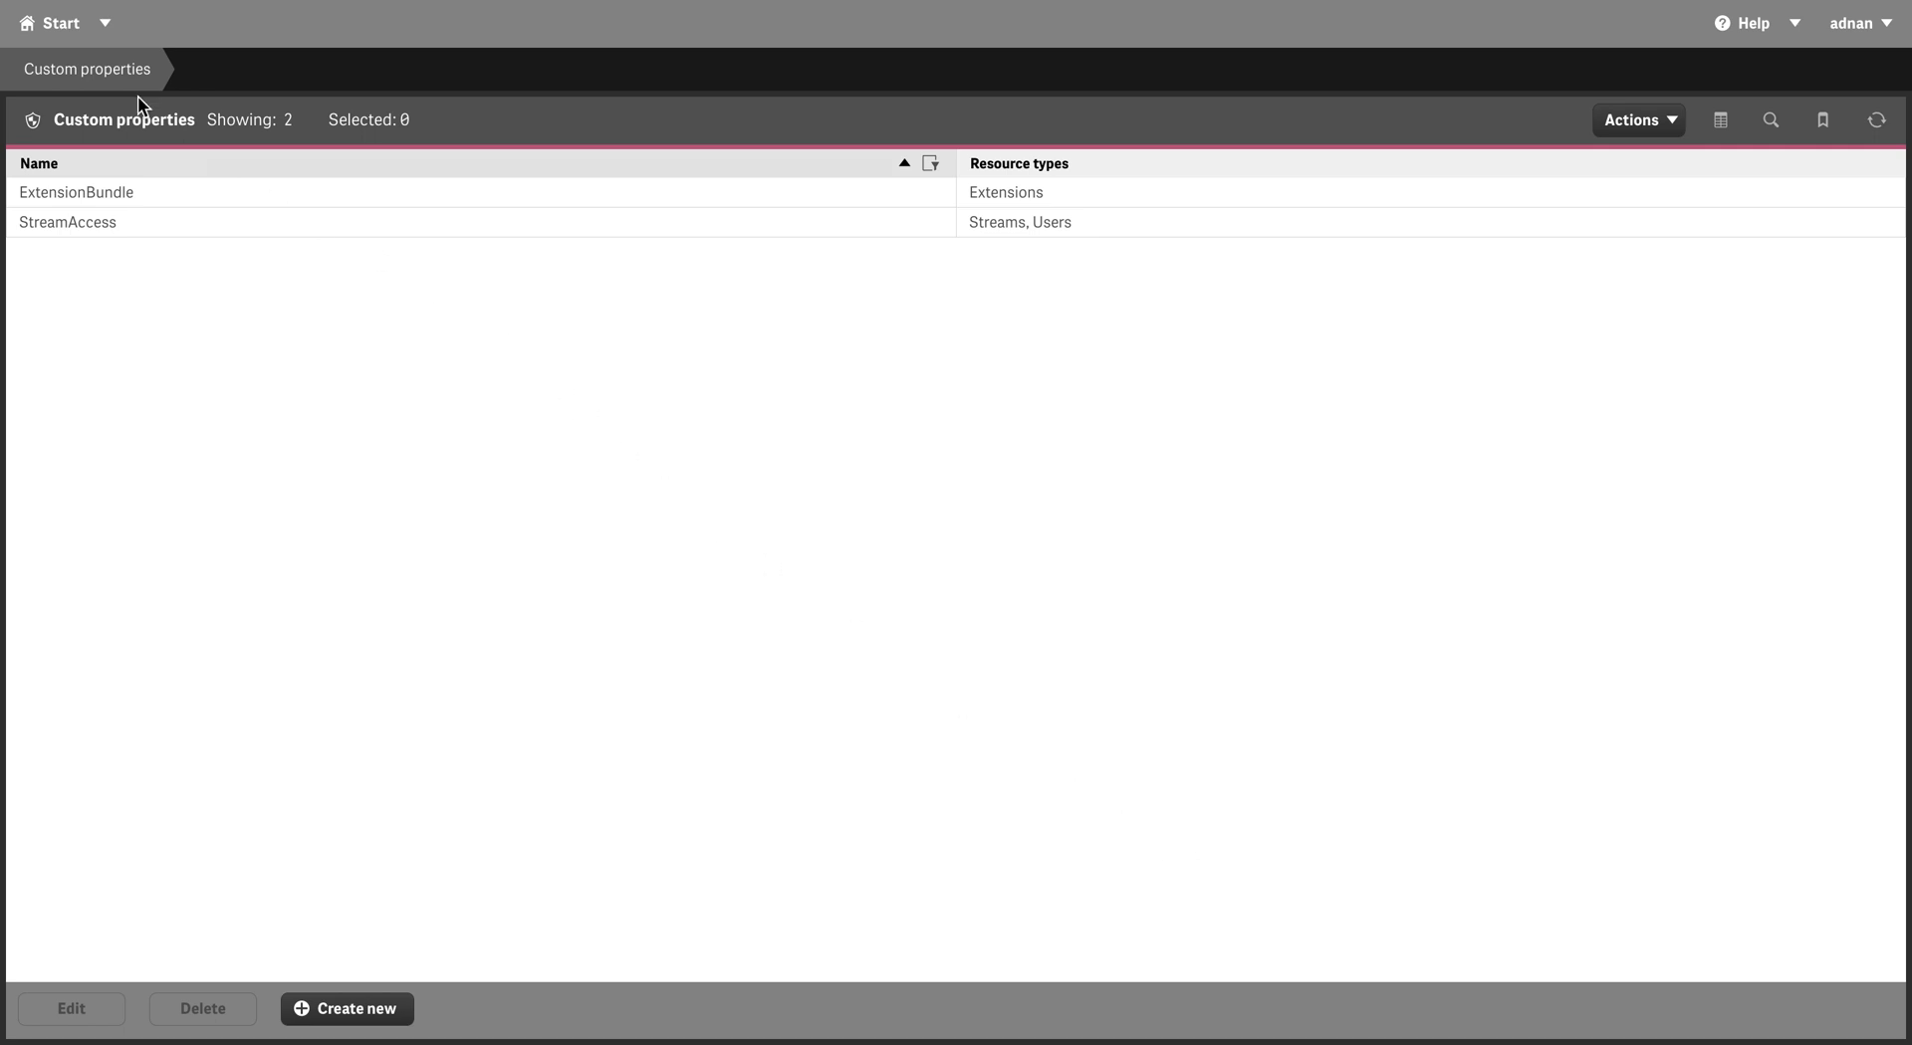
Start a new custom property named Stream_Access1 that applies to the Streams and Users resource types
{"action": "left_click", "coordinate": [59, 23]}
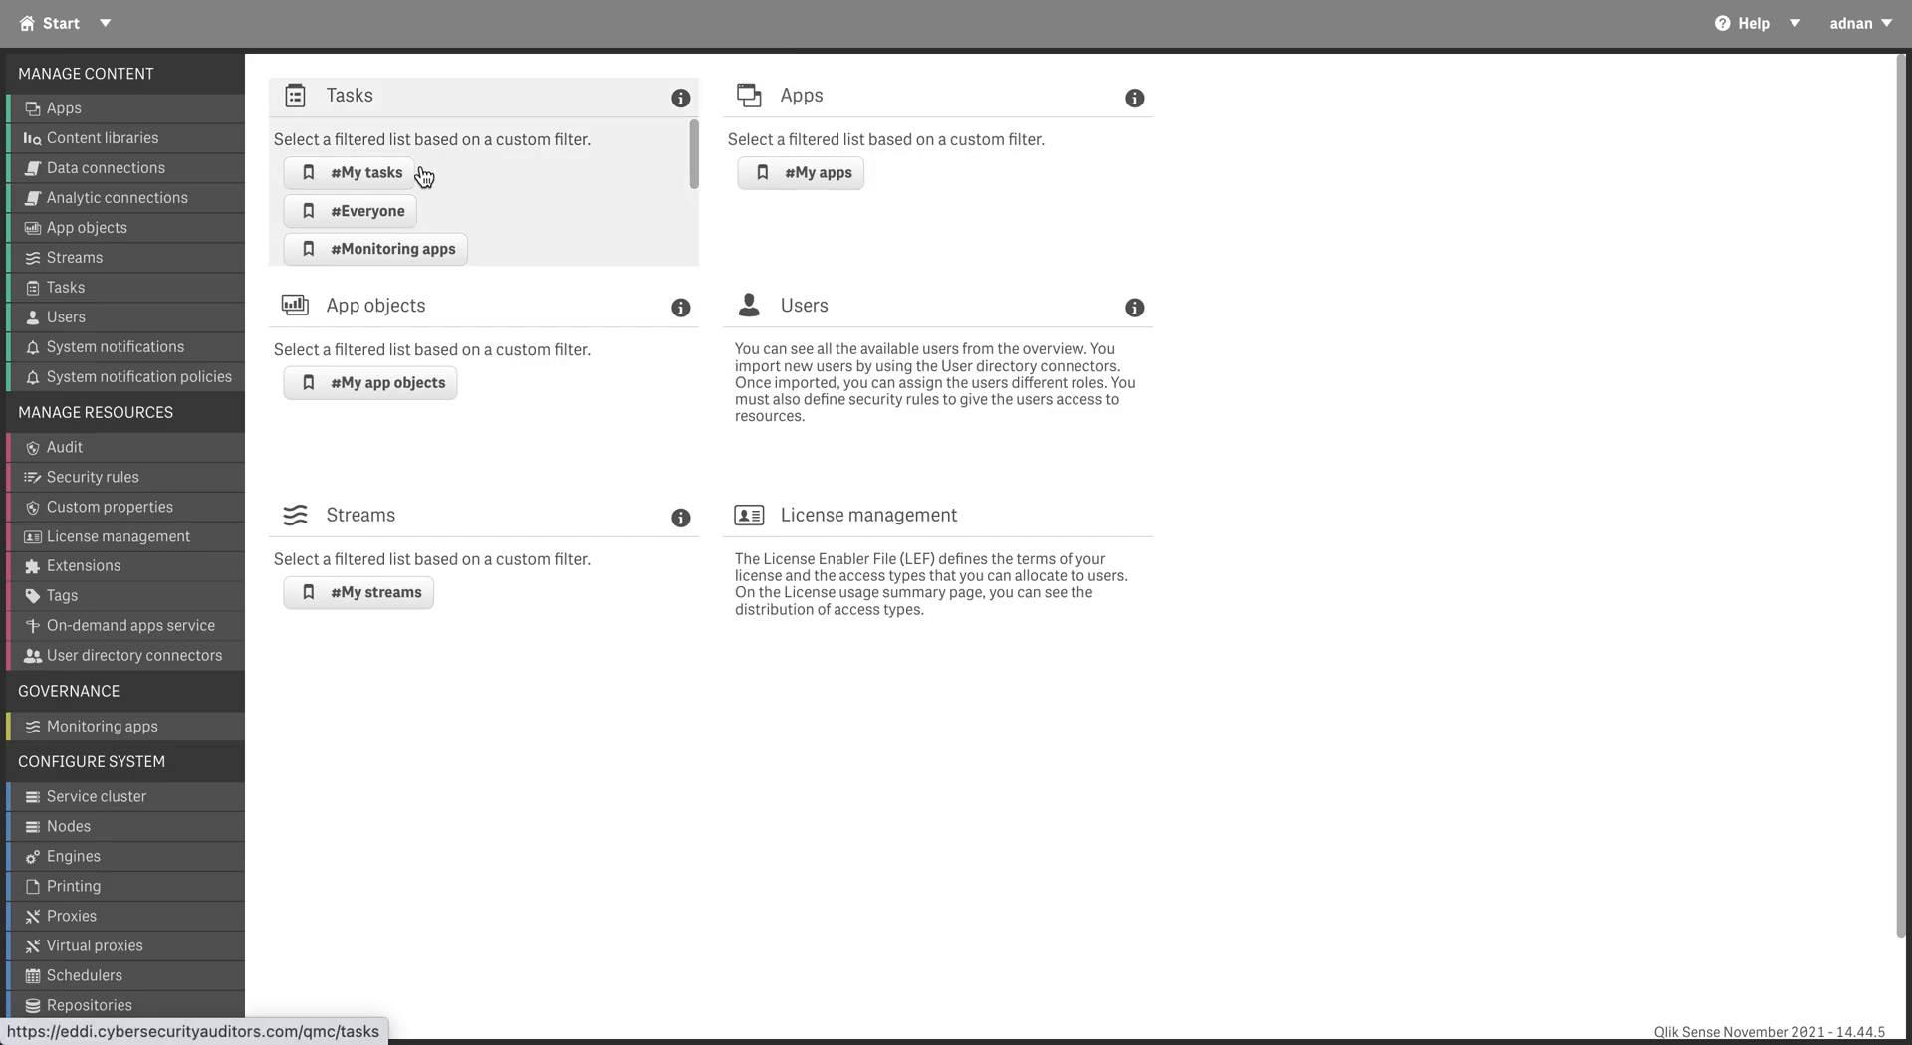
{"action": "mouse_move", "coordinate": [564, 1]}
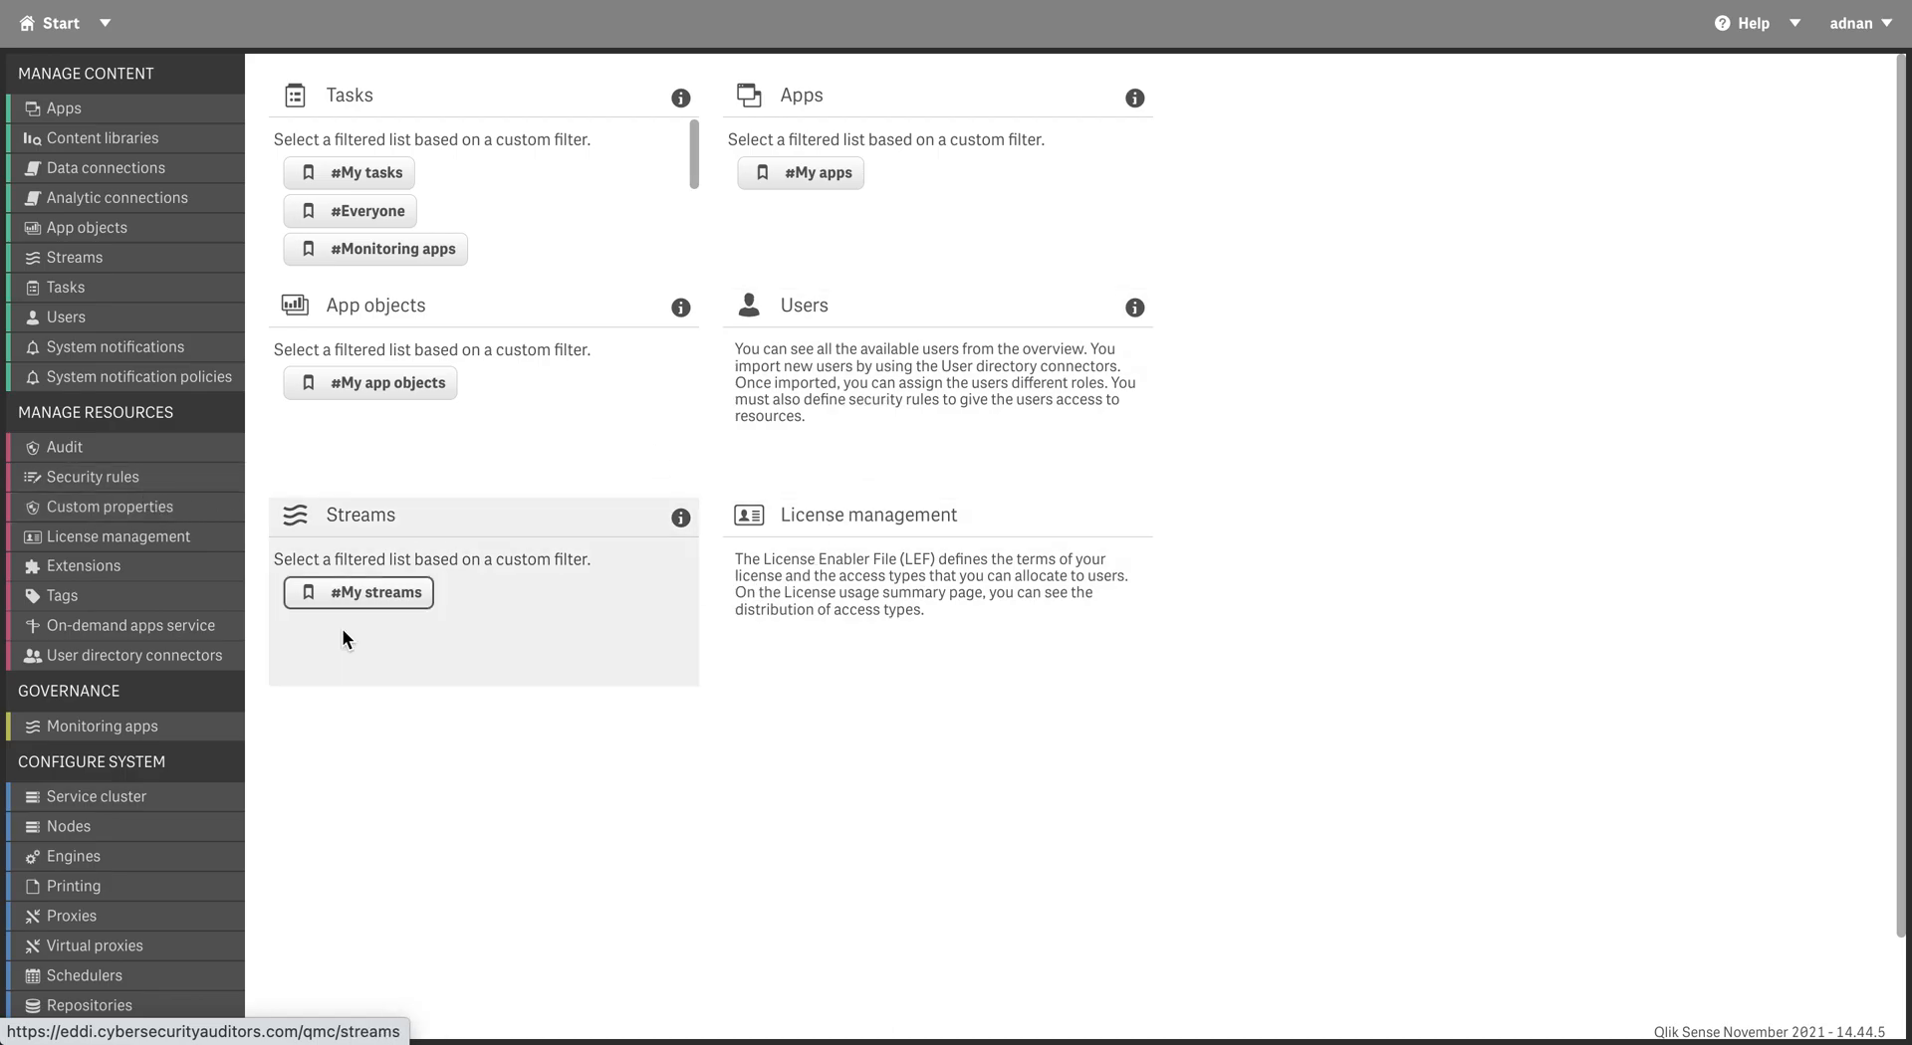
{"action": "left_click", "coordinate": [150, 508]}
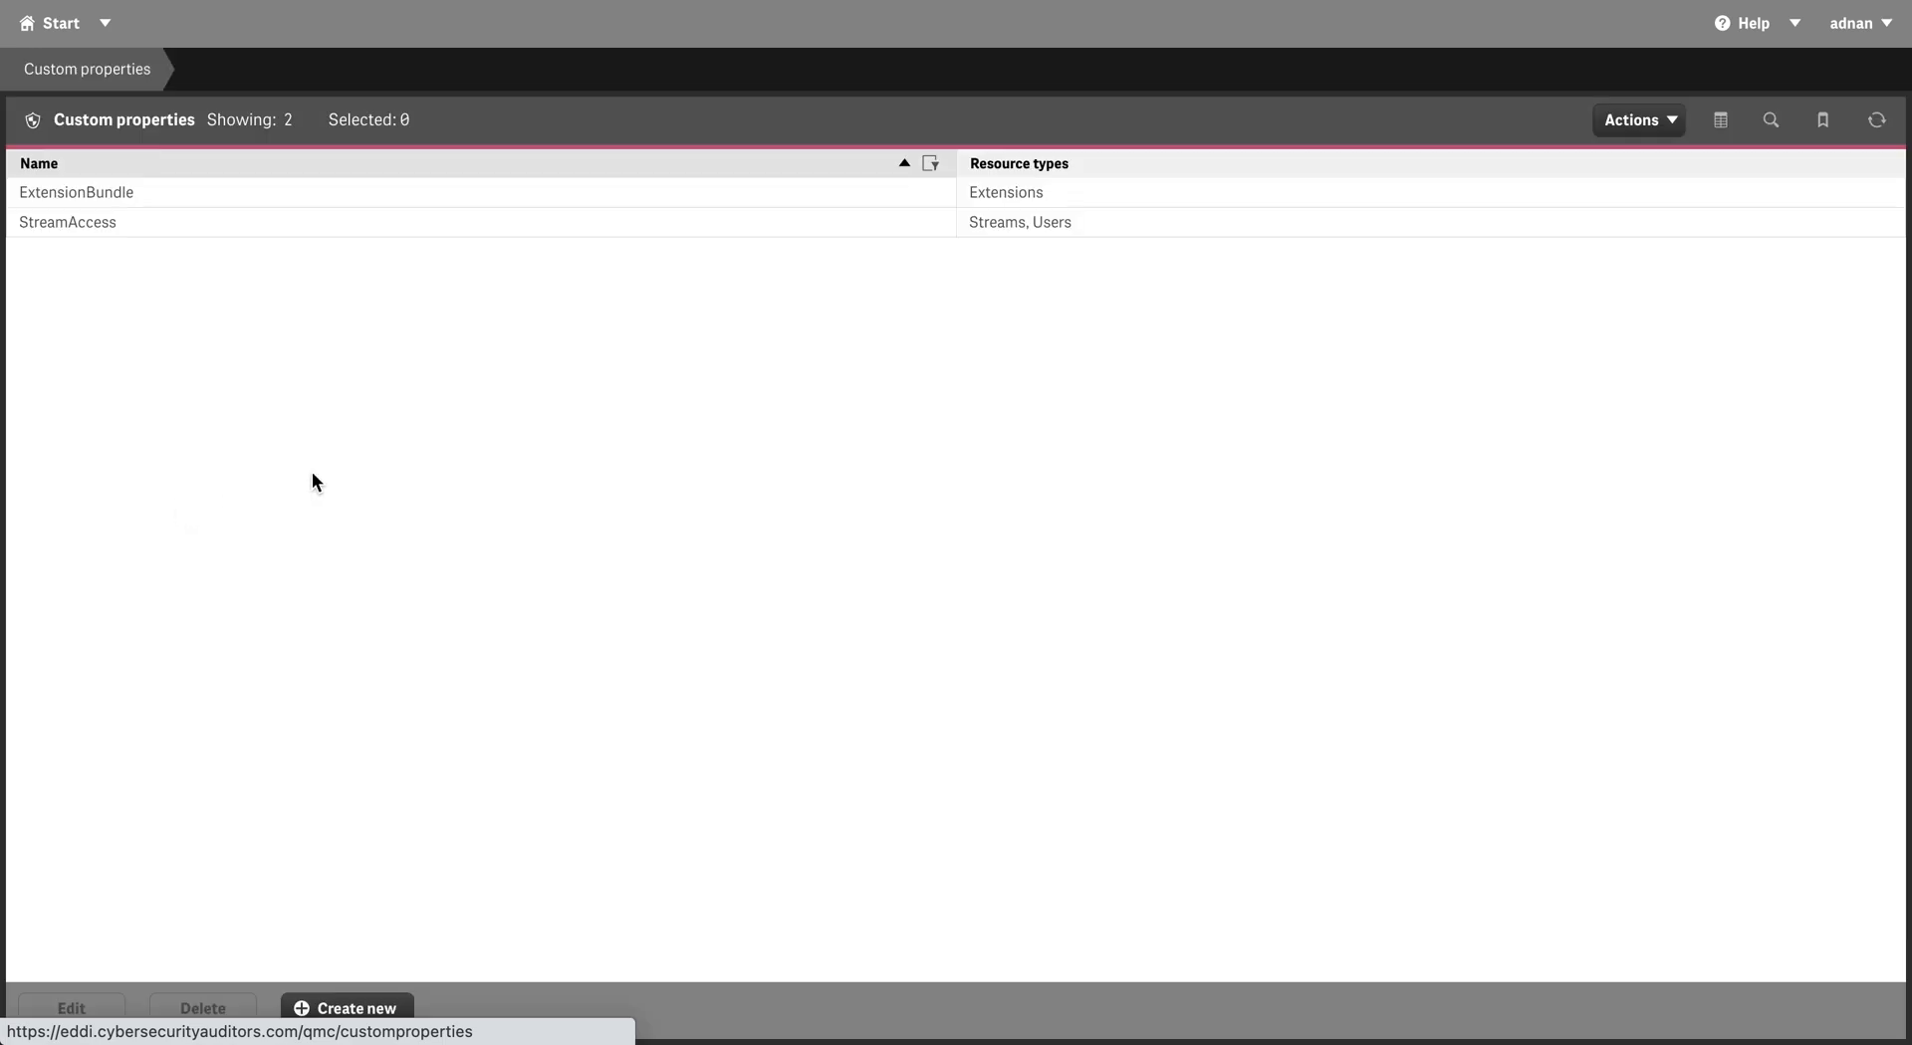
{"action": "left_click", "coordinate": [387, 1012]}
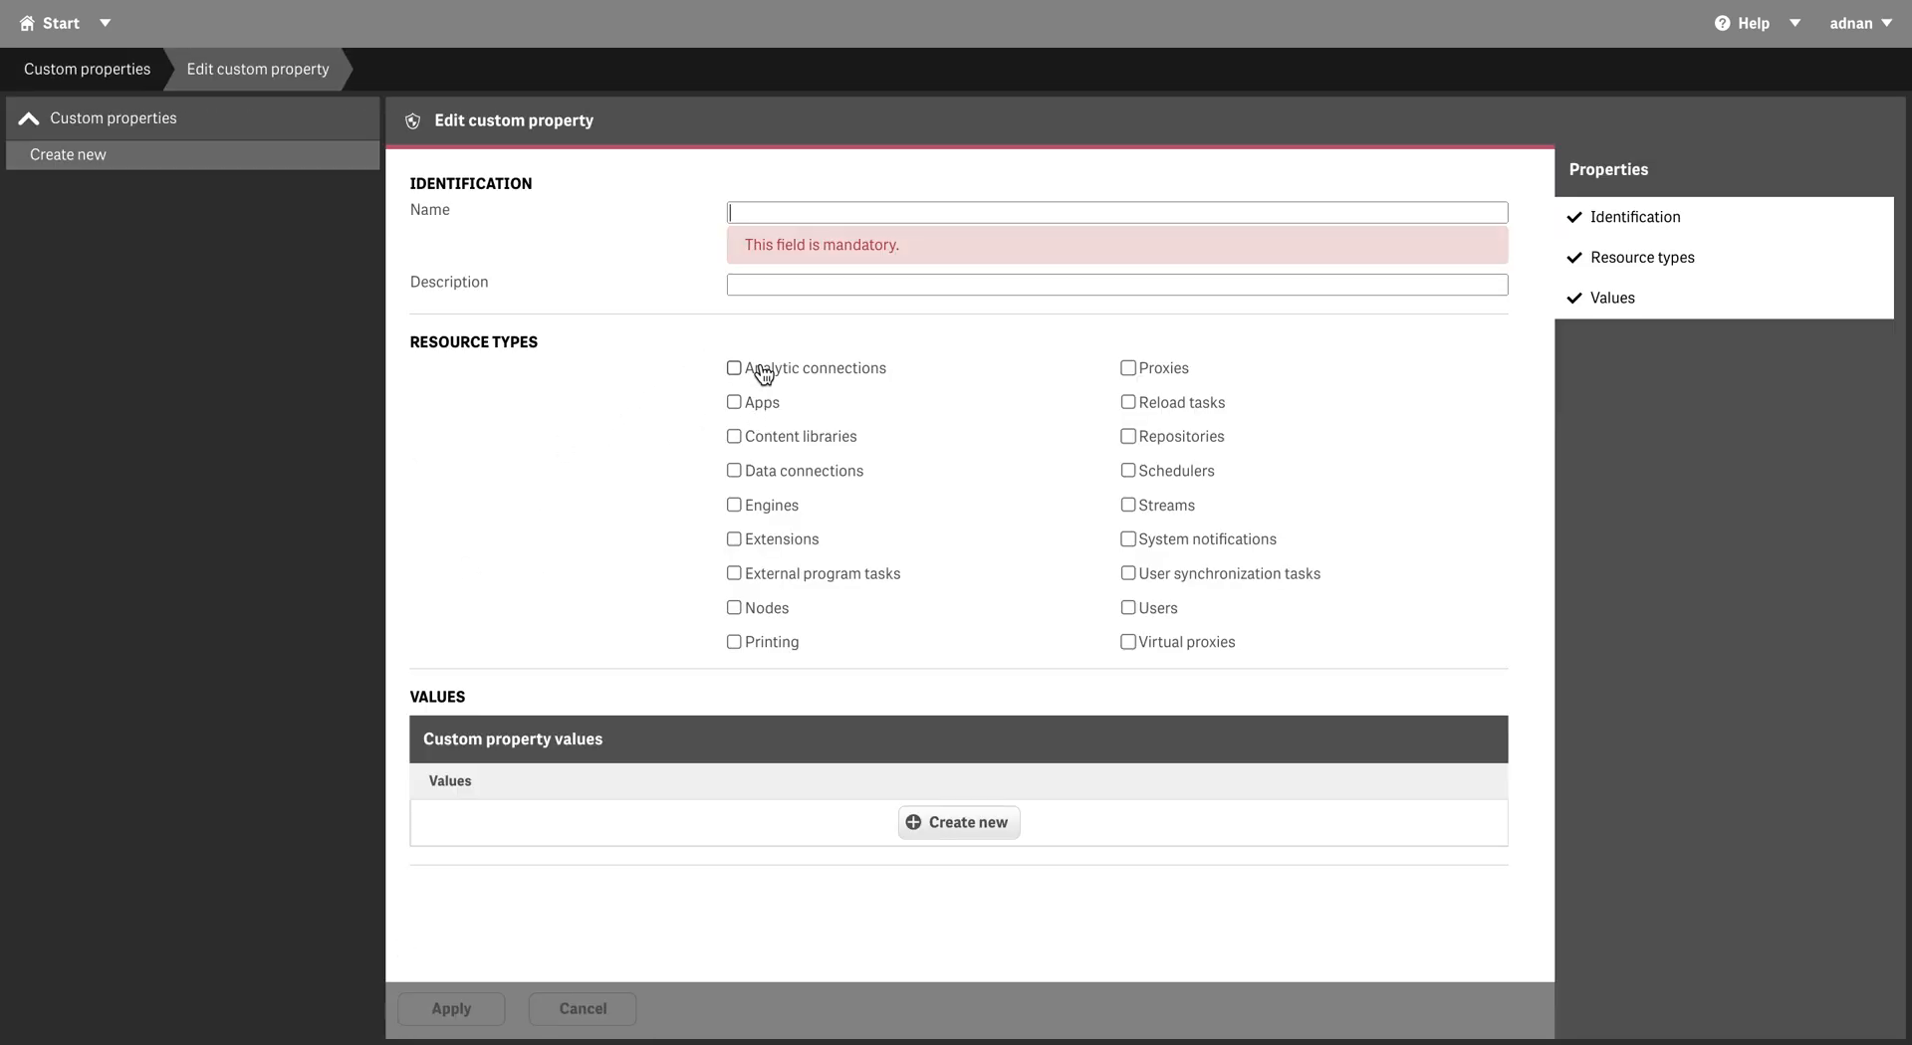
{"action": "left_click", "coordinate": [780, 207]}
{"action": "type", "text": "Stream"}
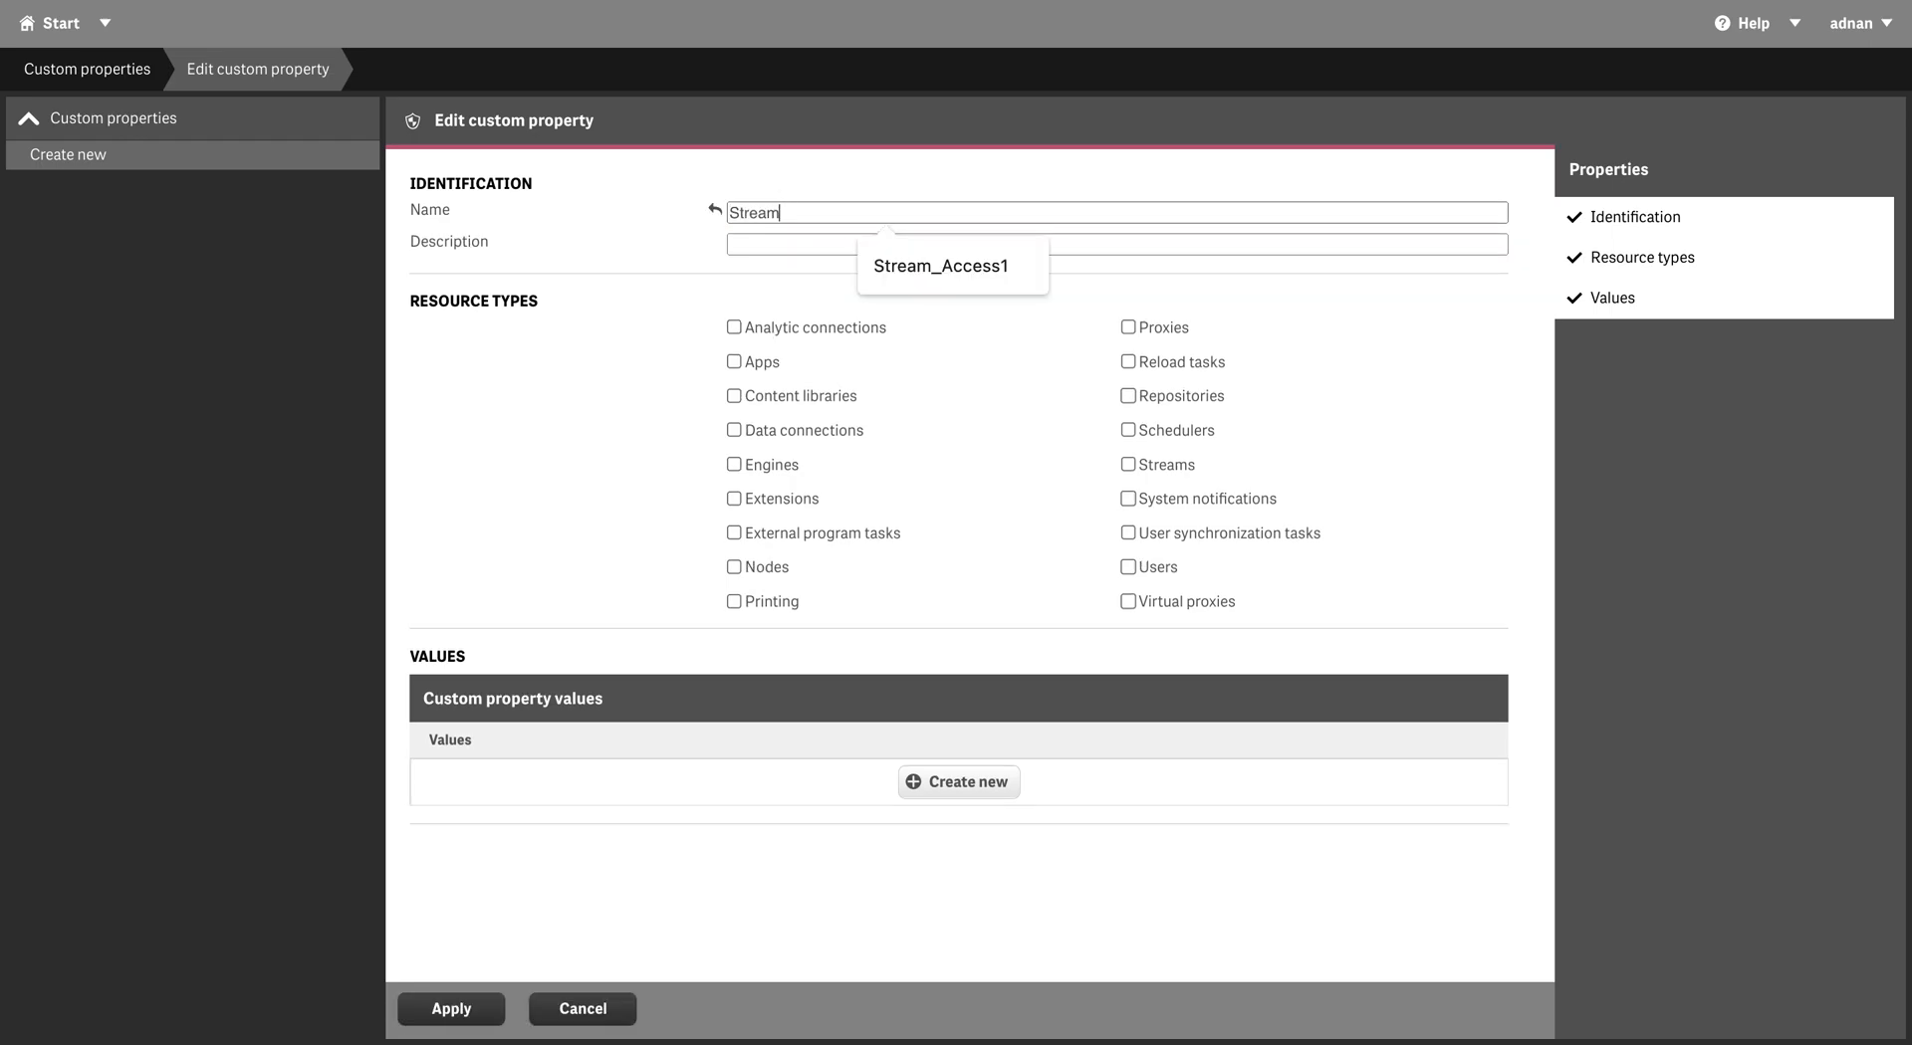
{"action": "type", "text": "_Access1"}
{"action": "left_click", "coordinate": [1130, 567]}
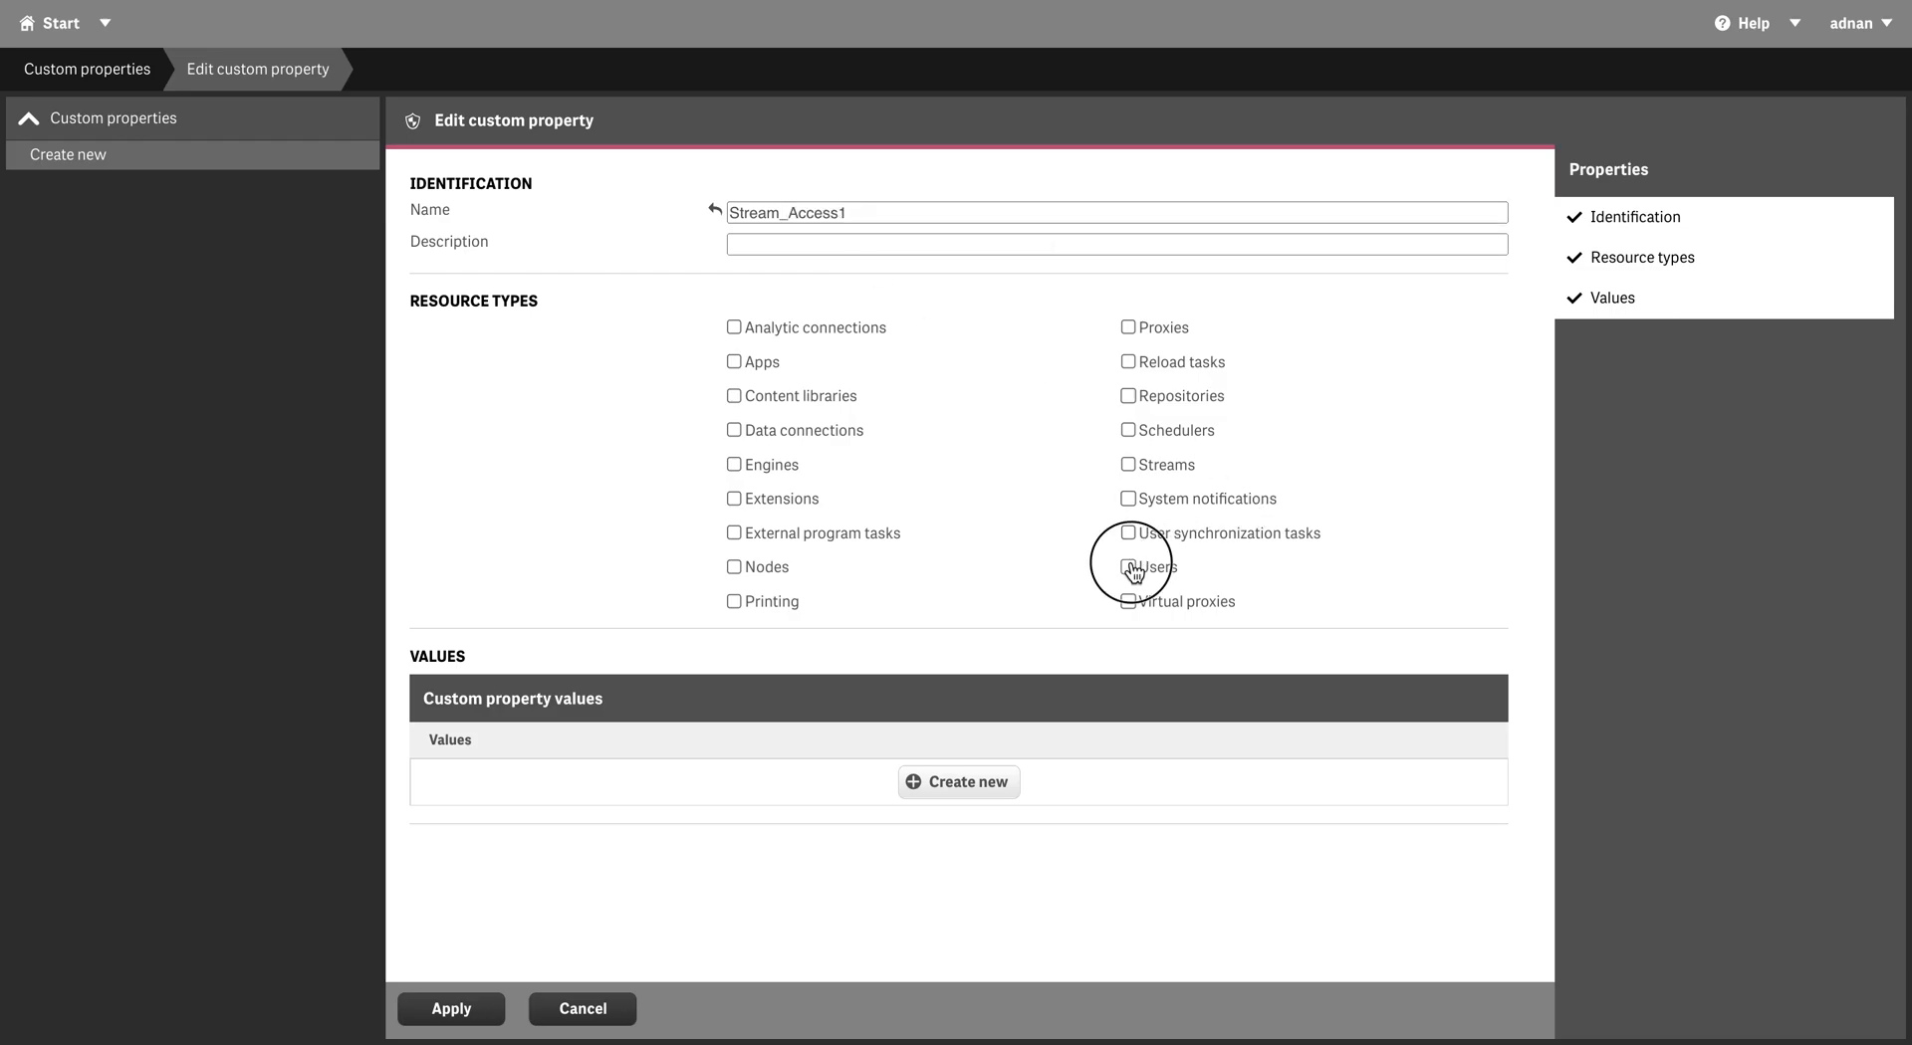
{"action": "left_click", "coordinate": [1132, 466]}
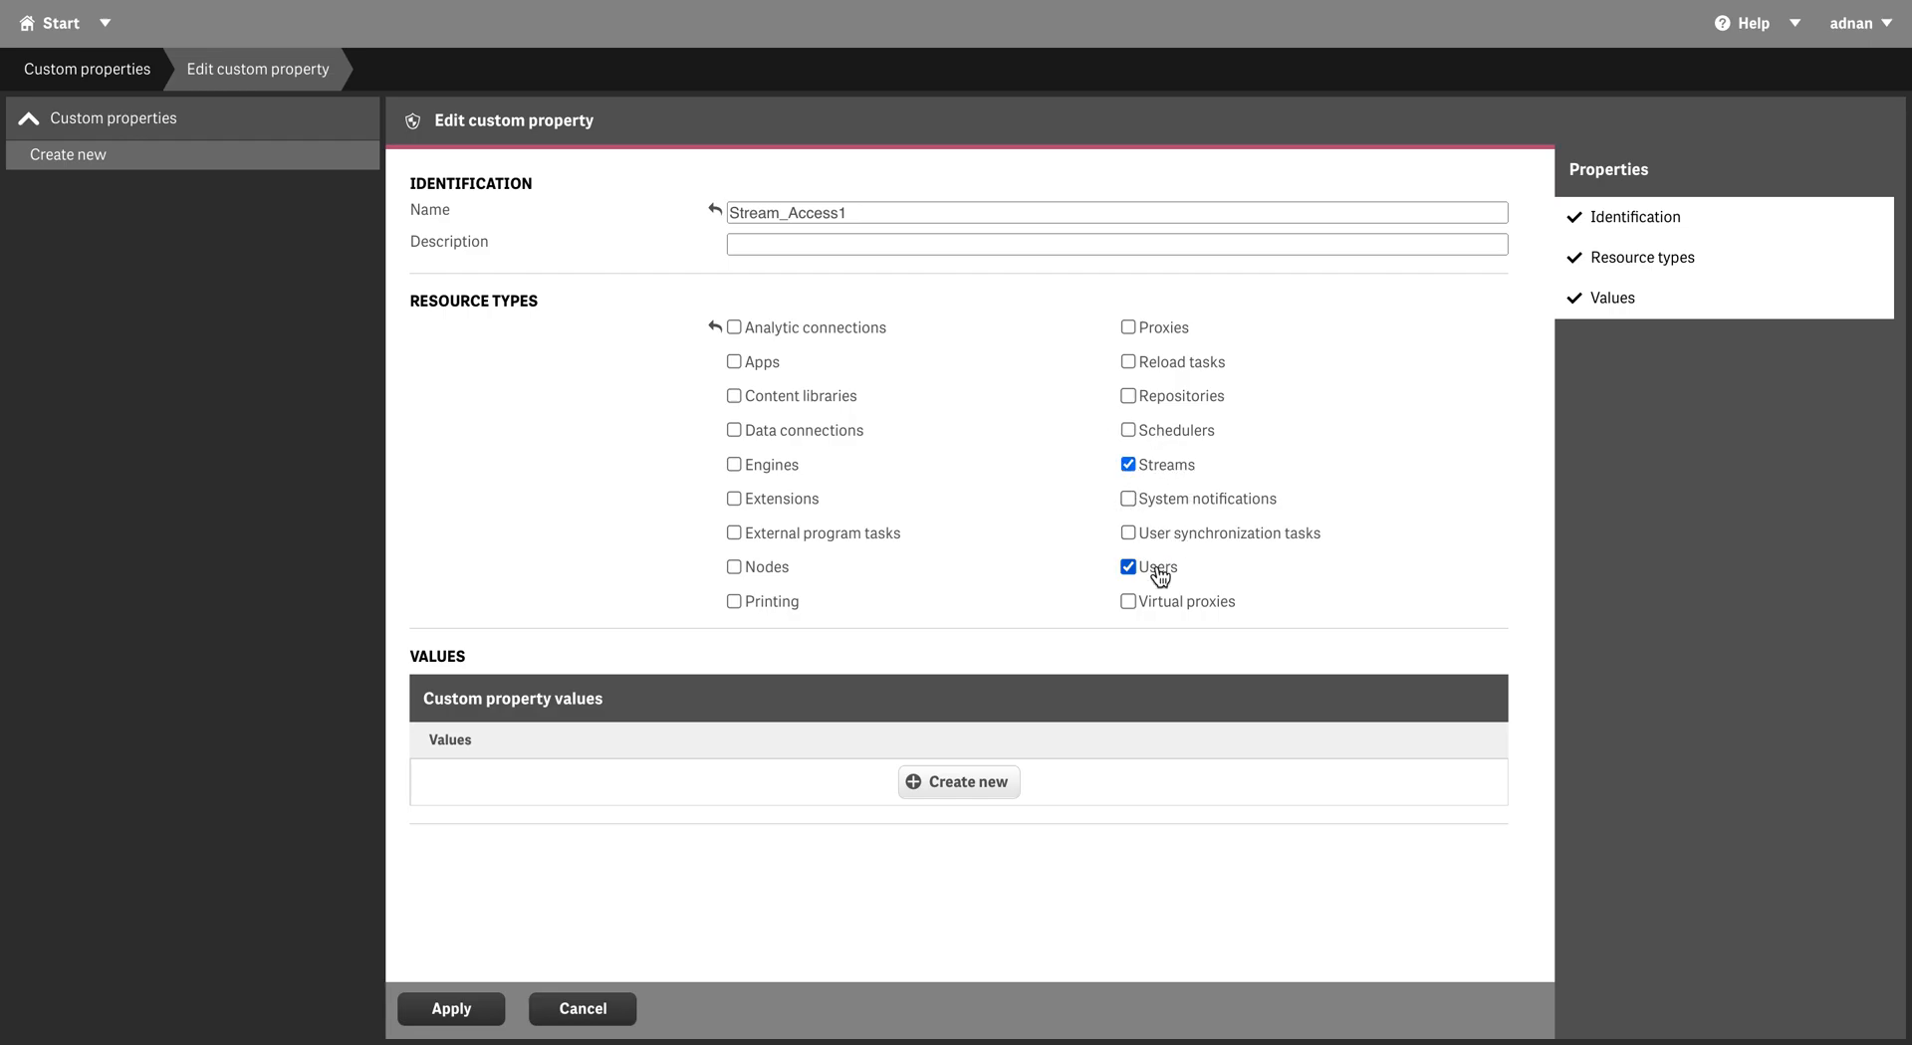
Add the values Demo, Test and Everyone to the Stream_Access1 custom property
{"action": "left_click", "coordinate": [986, 785]}
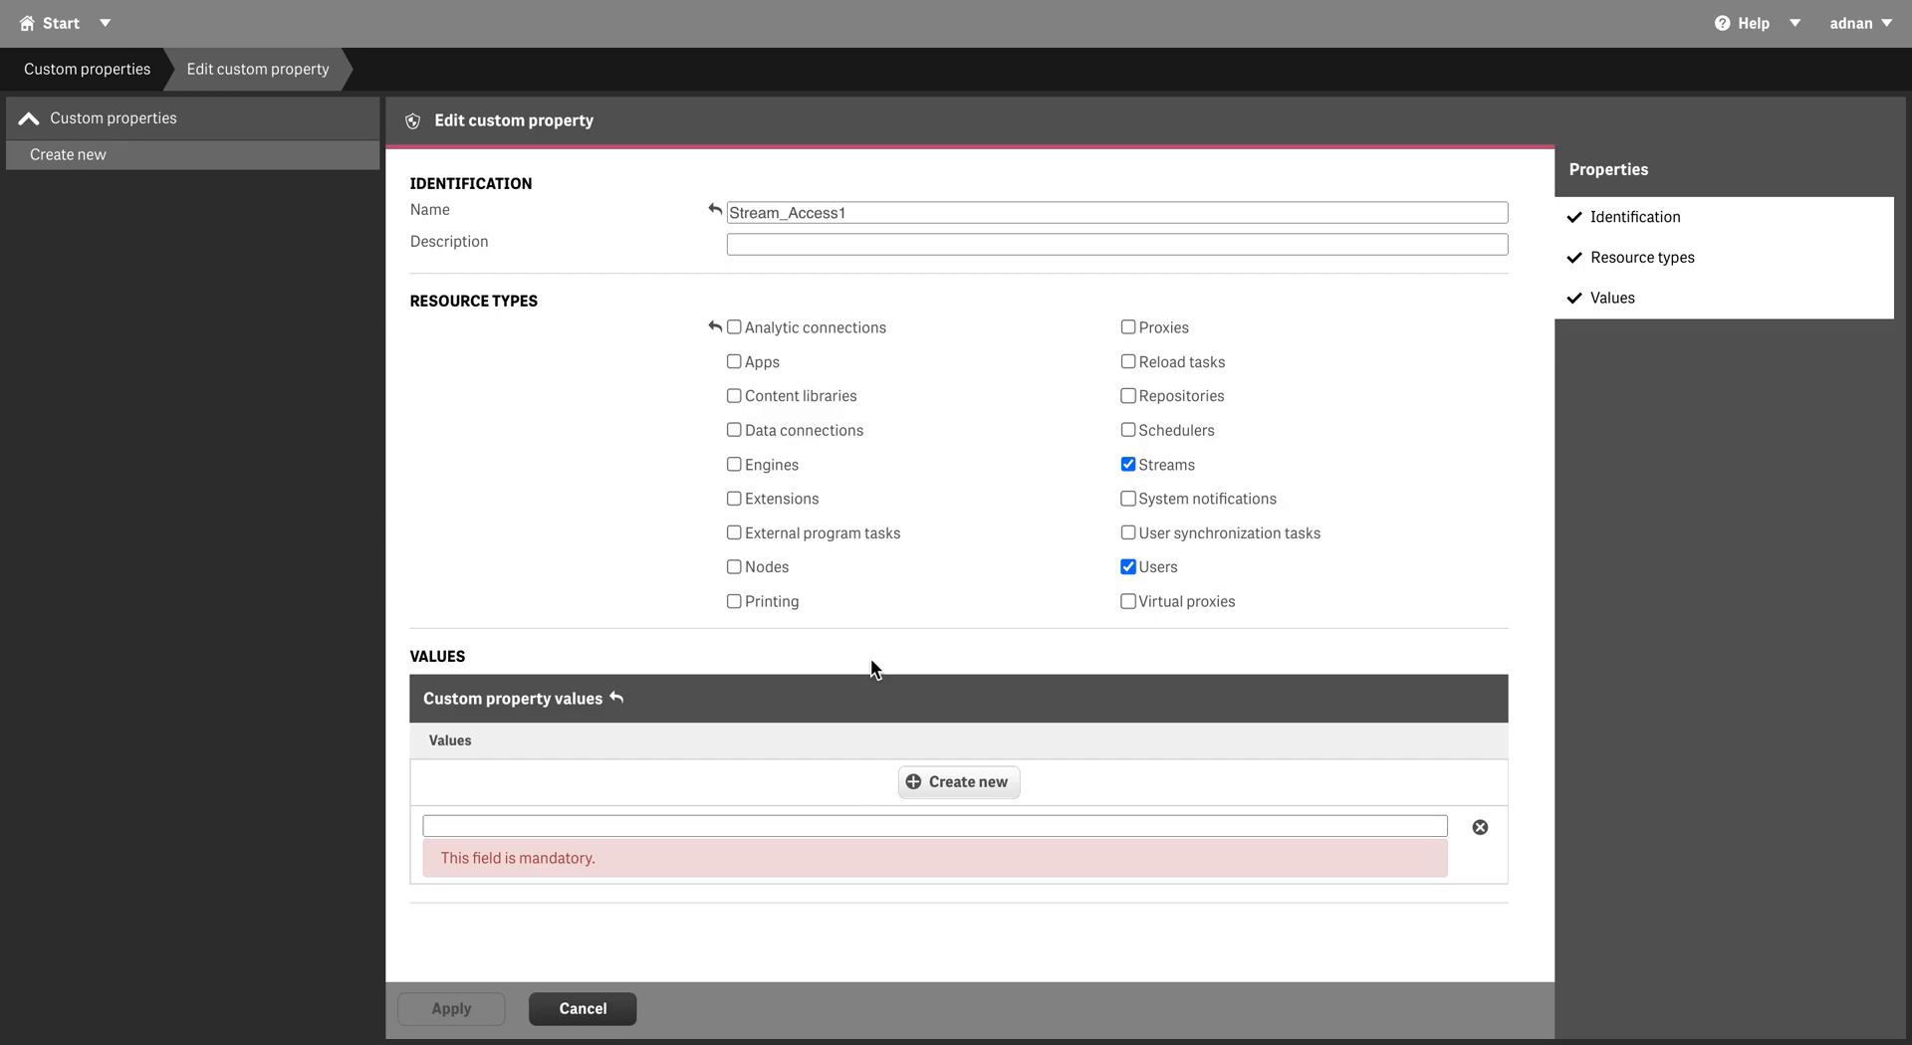
{"action": "left_click", "coordinate": [676, 827]}
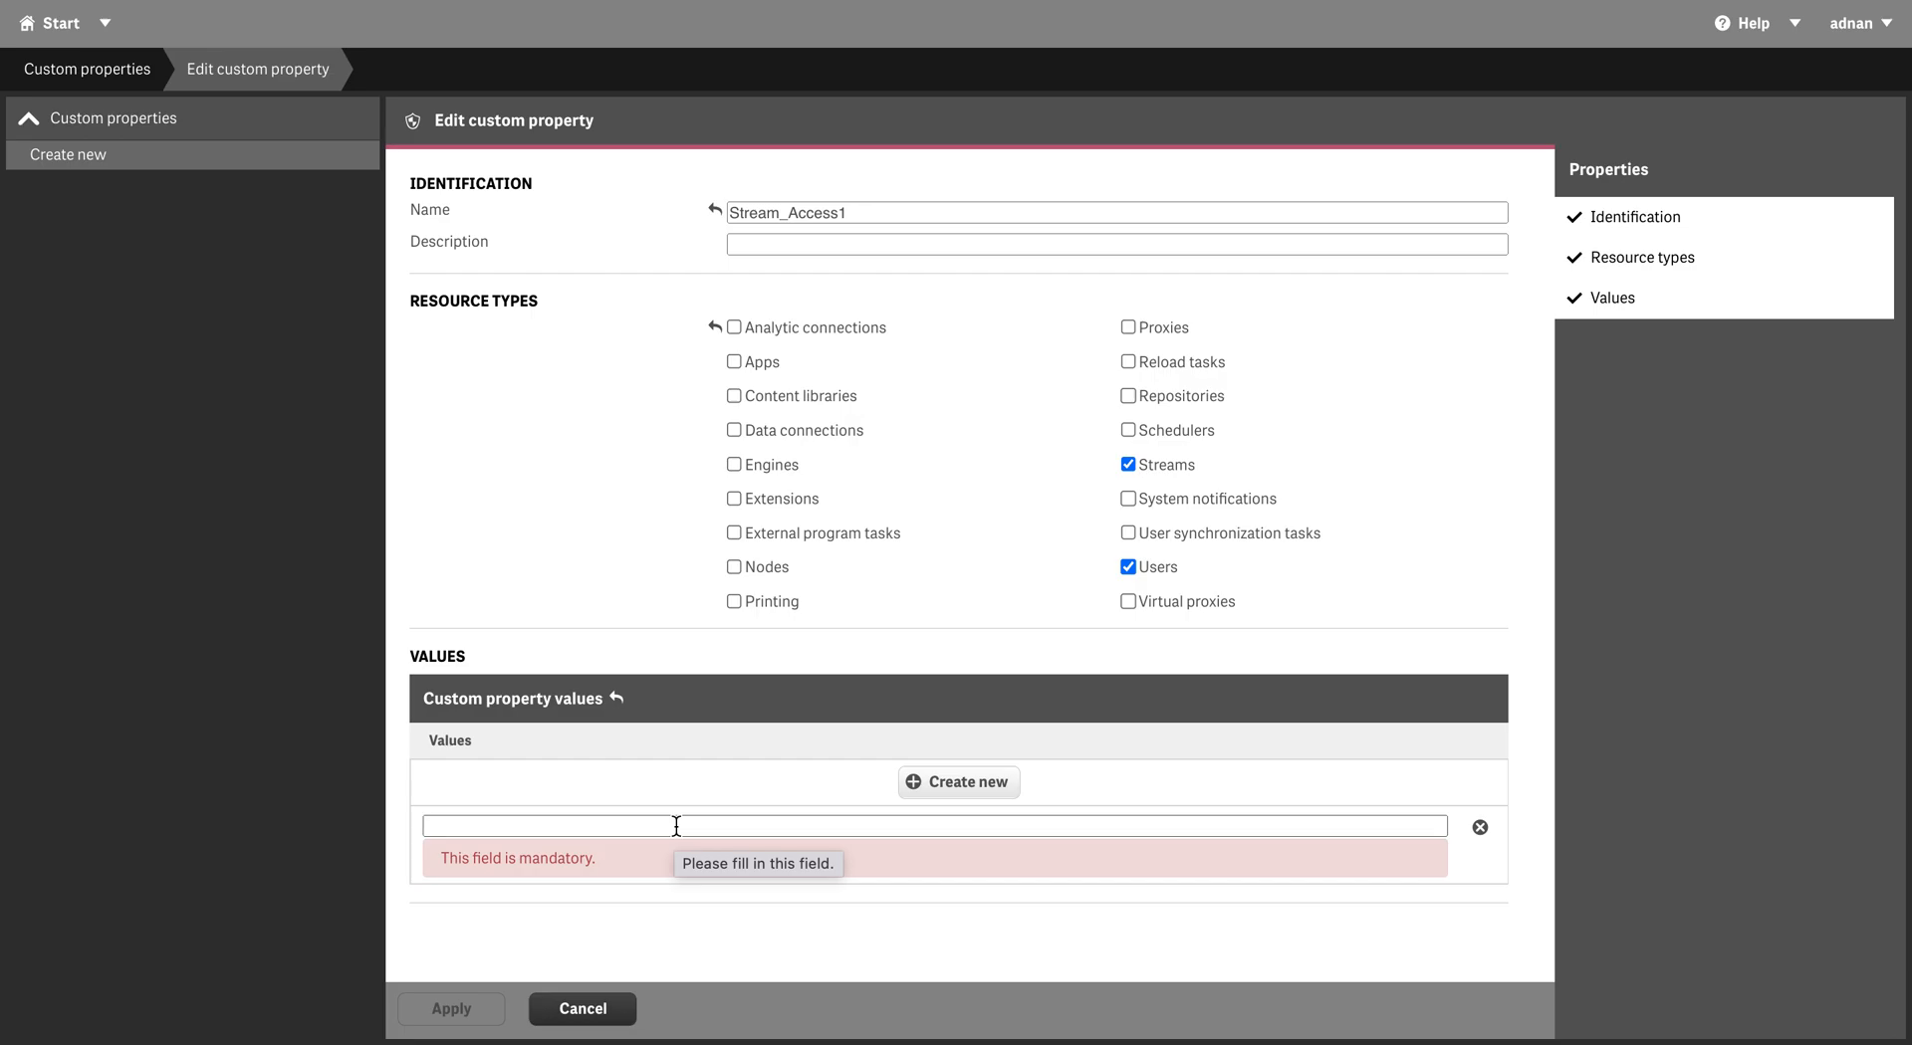
{"action": "type", "text": "Demo"}
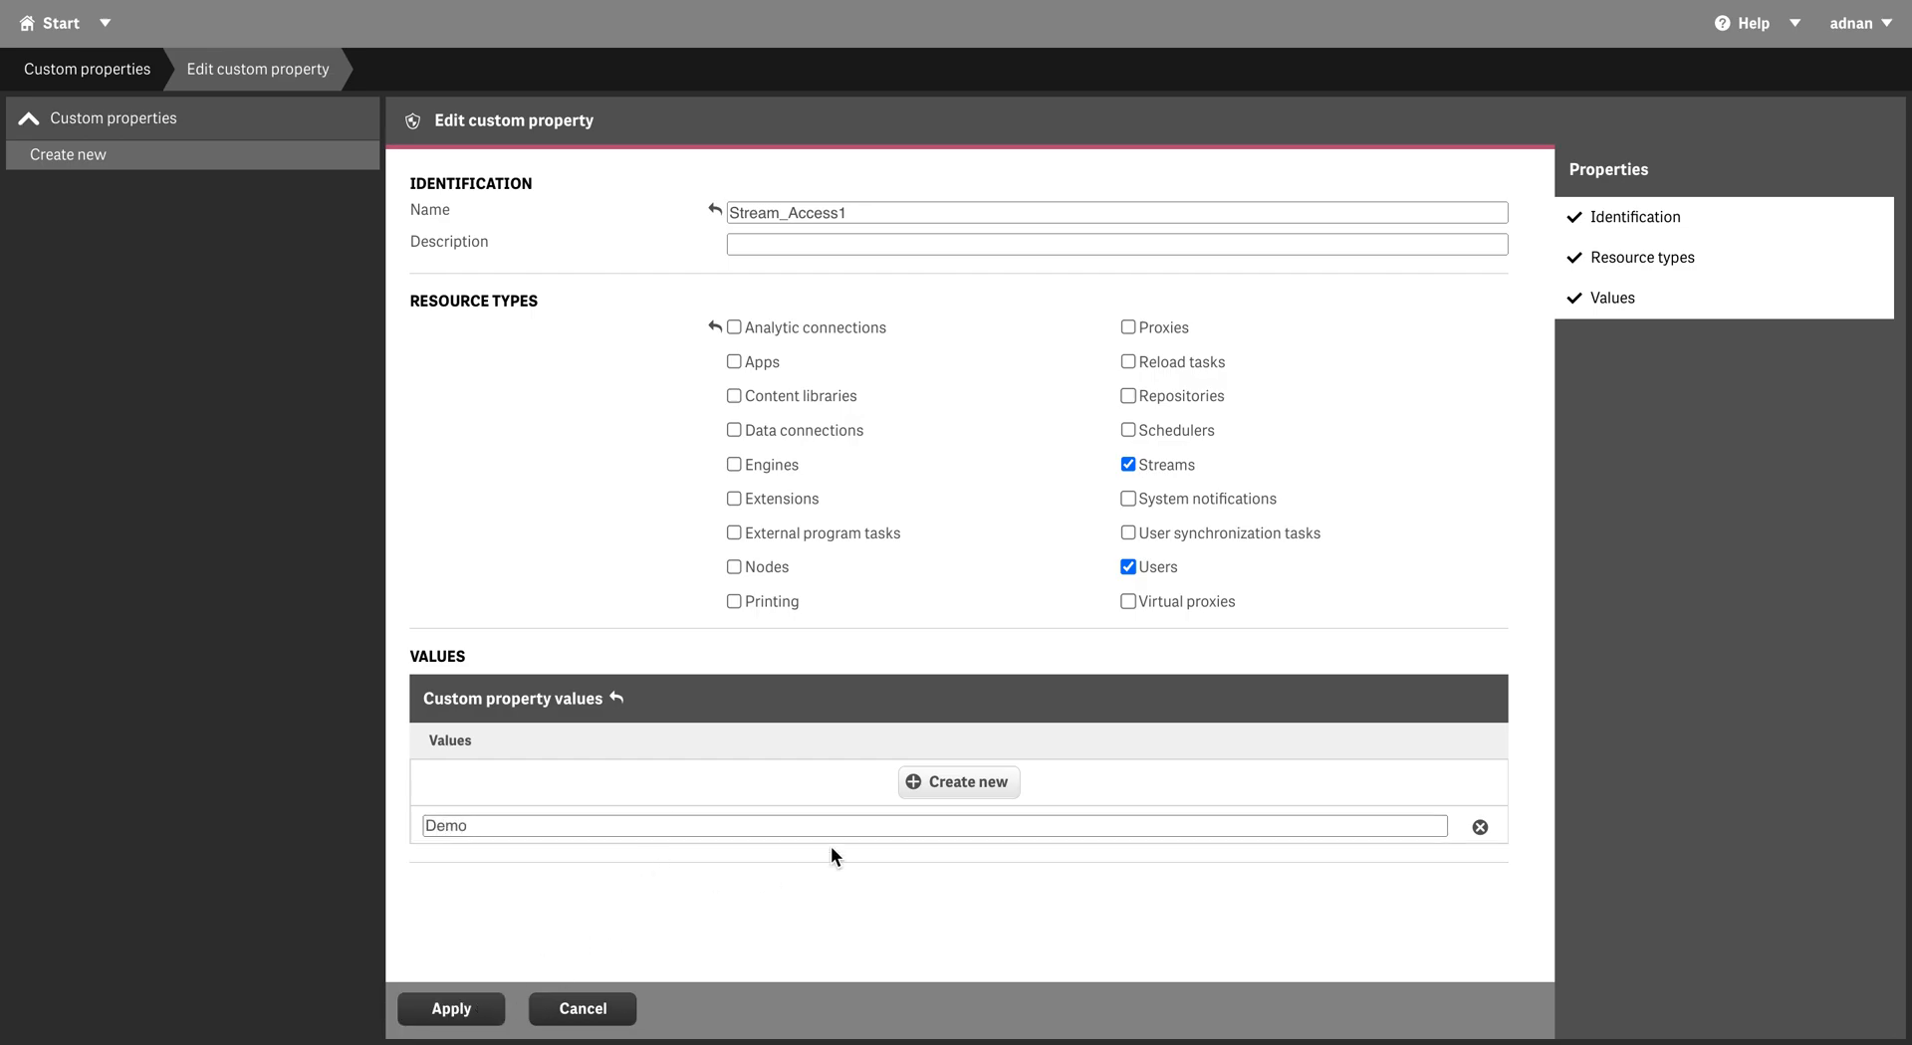
{"action": "left_click", "coordinate": [917, 795]}
{"action": "type", "text": "Test"}
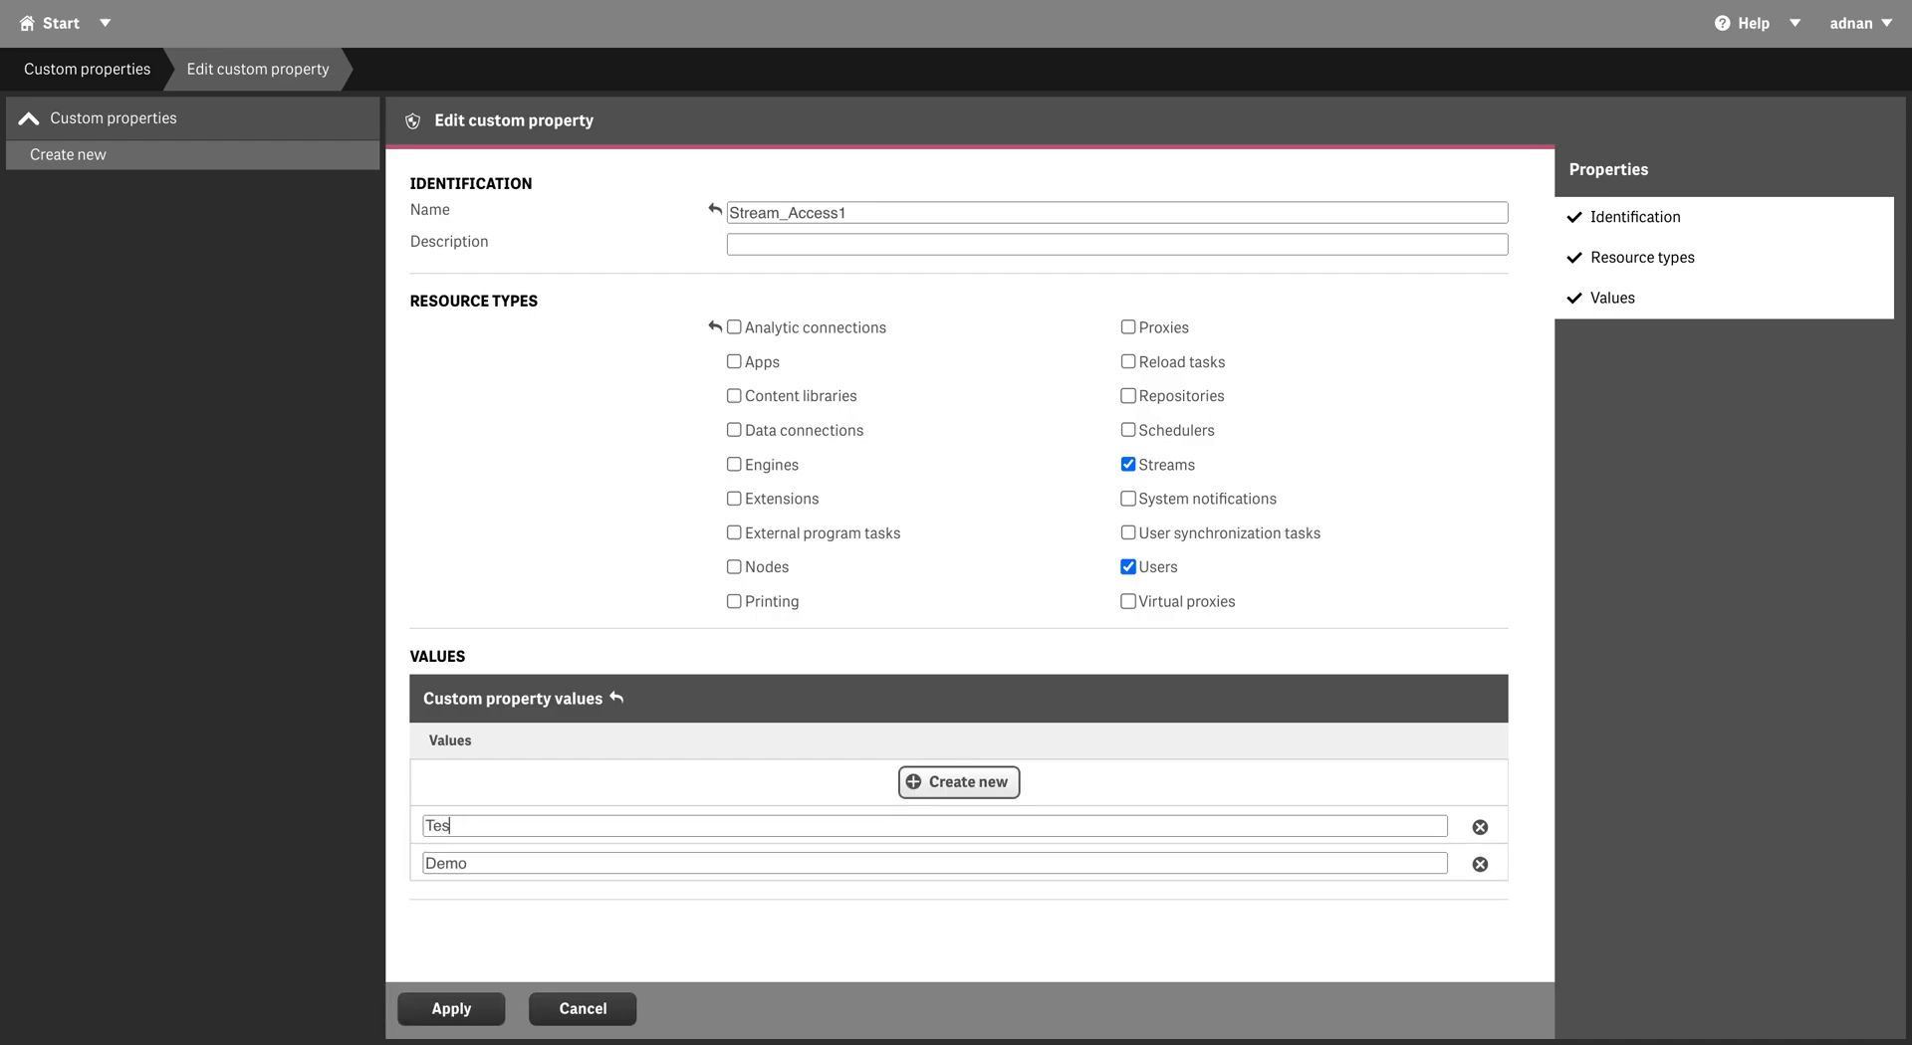
{"action": "left_click", "coordinate": [952, 779]}
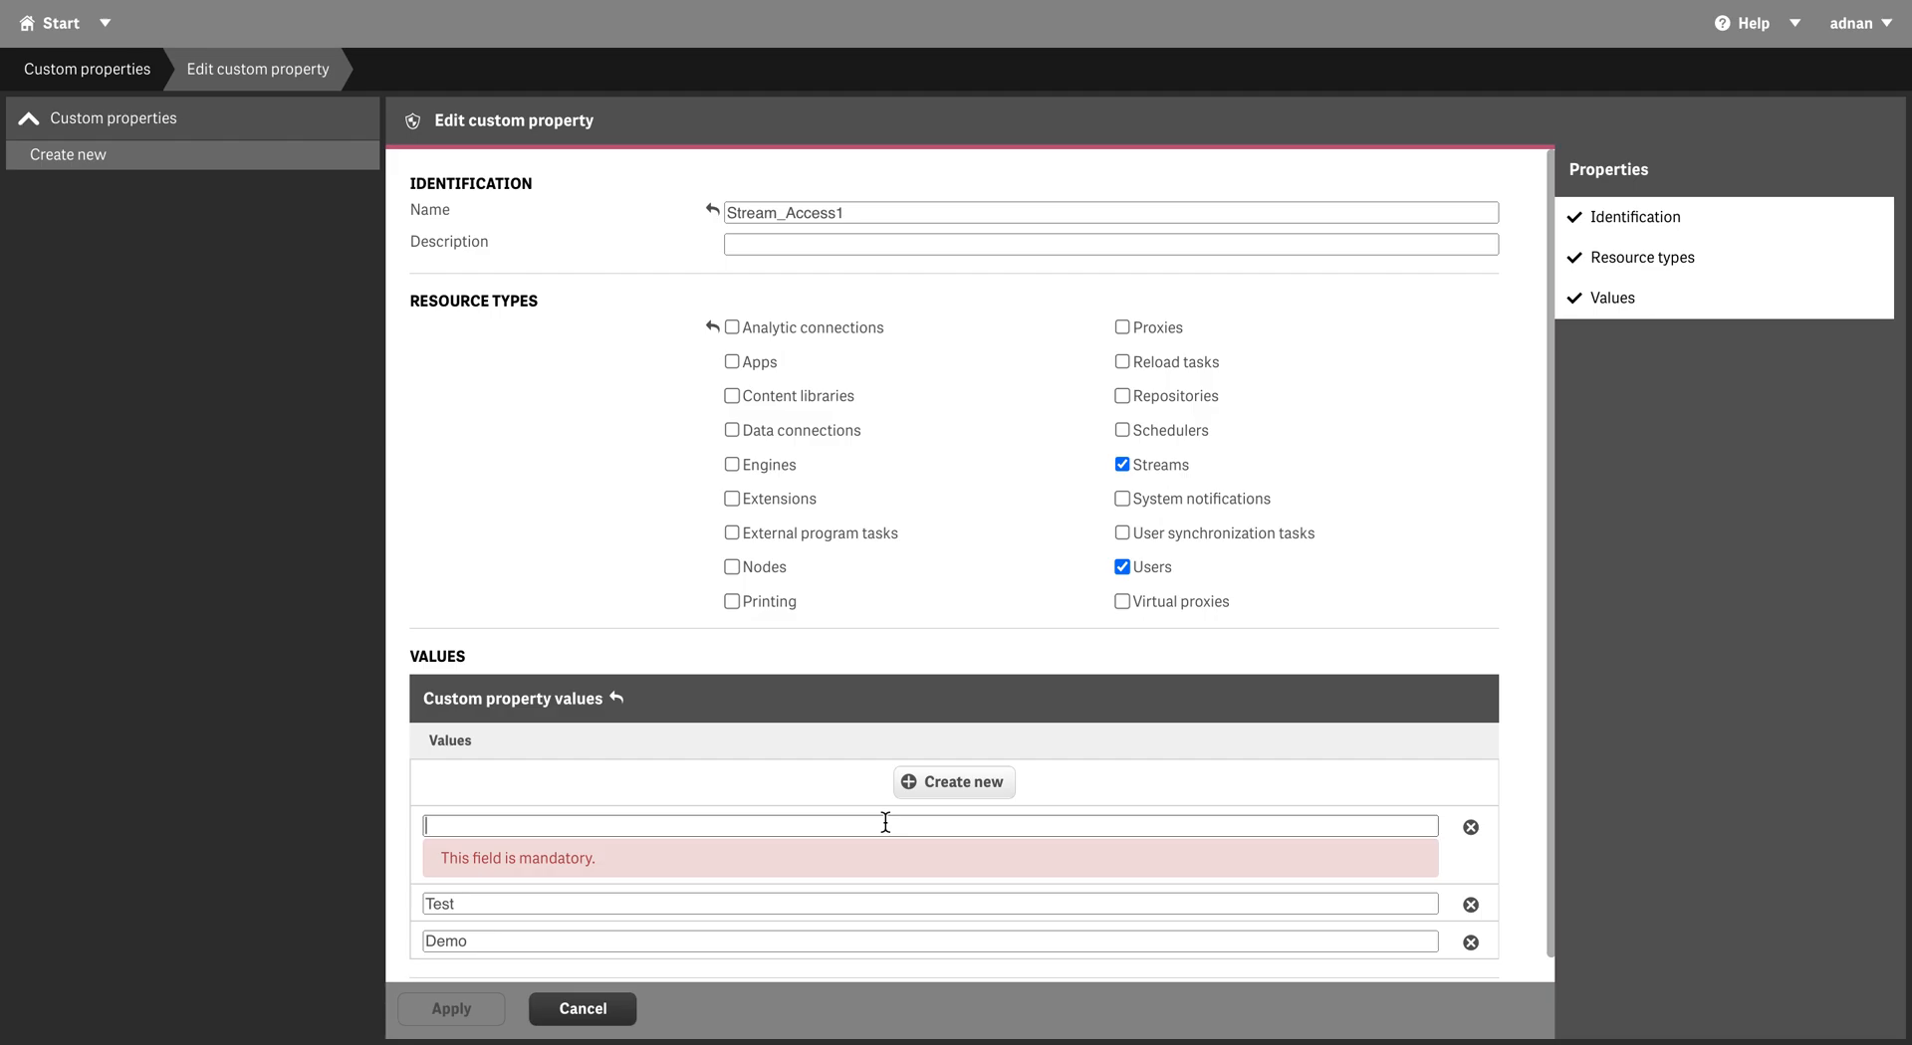
{"action": "type", "text": "Every"}
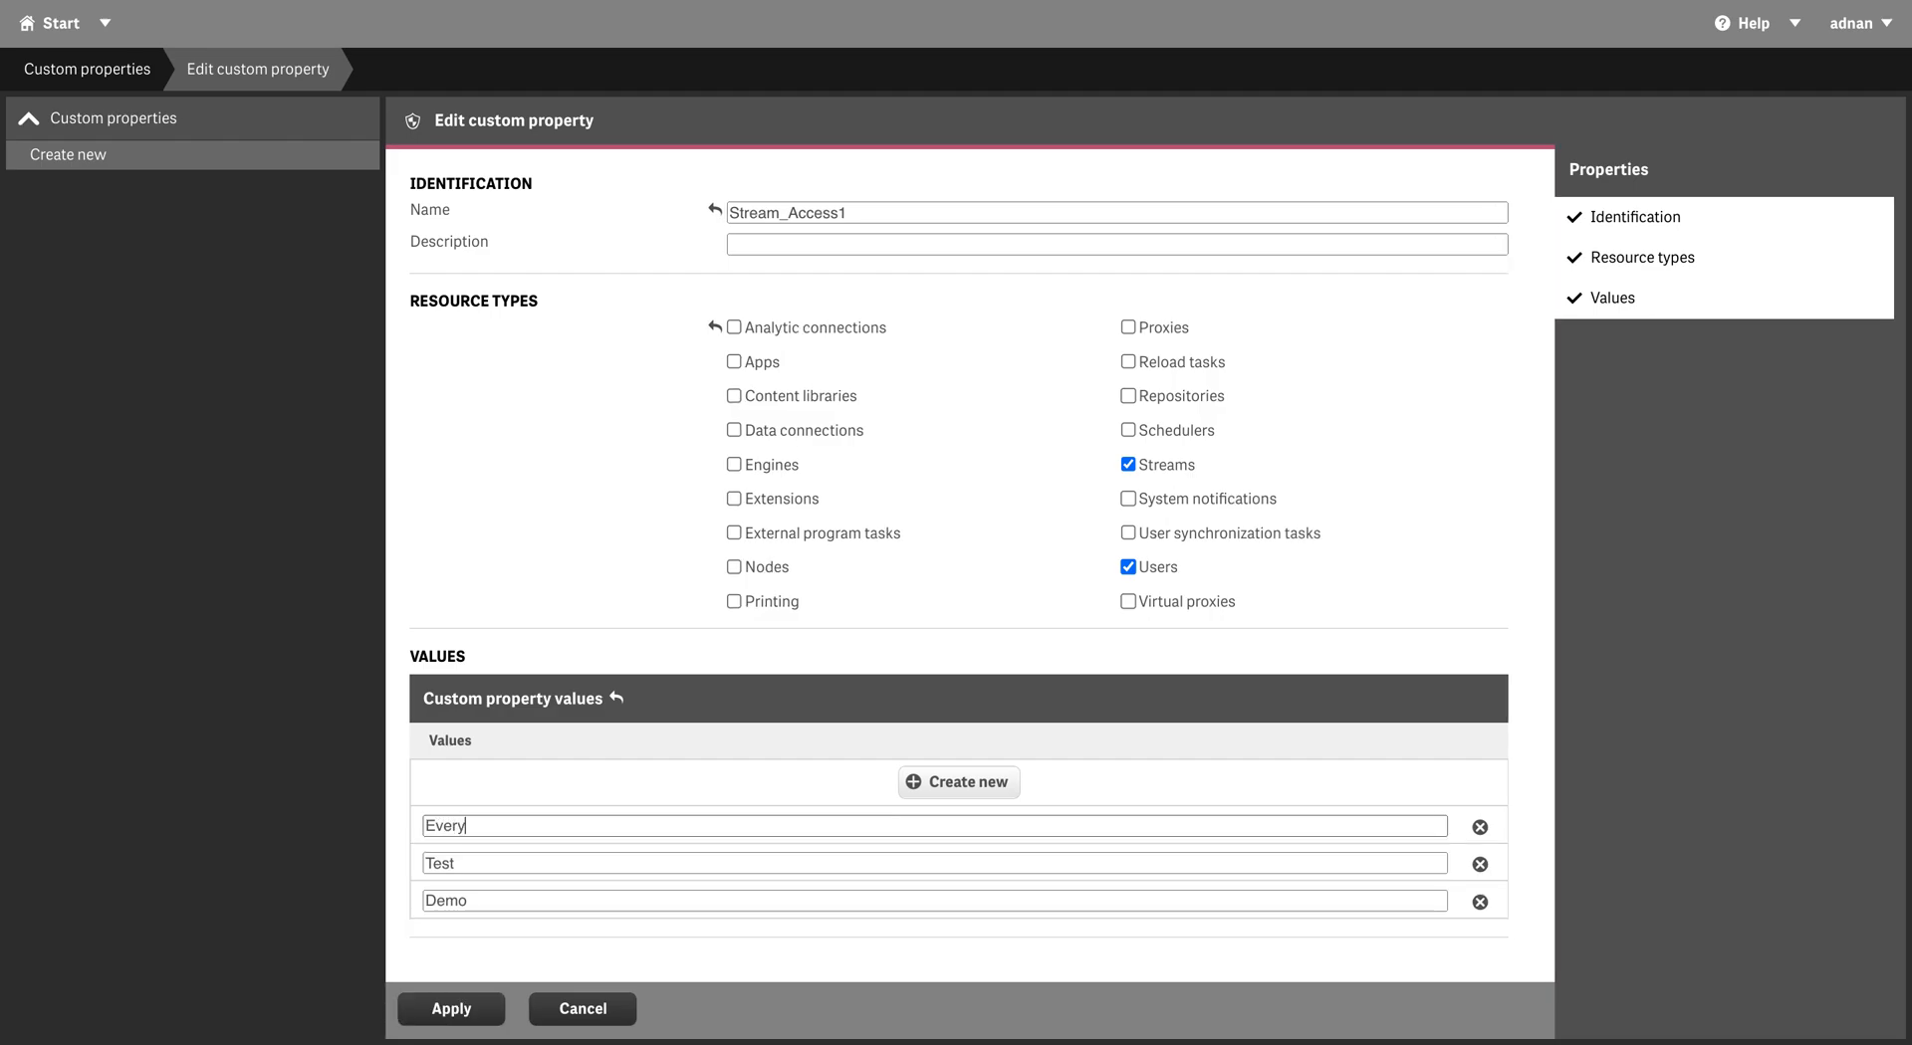
{"action": "type", "text": "one"}
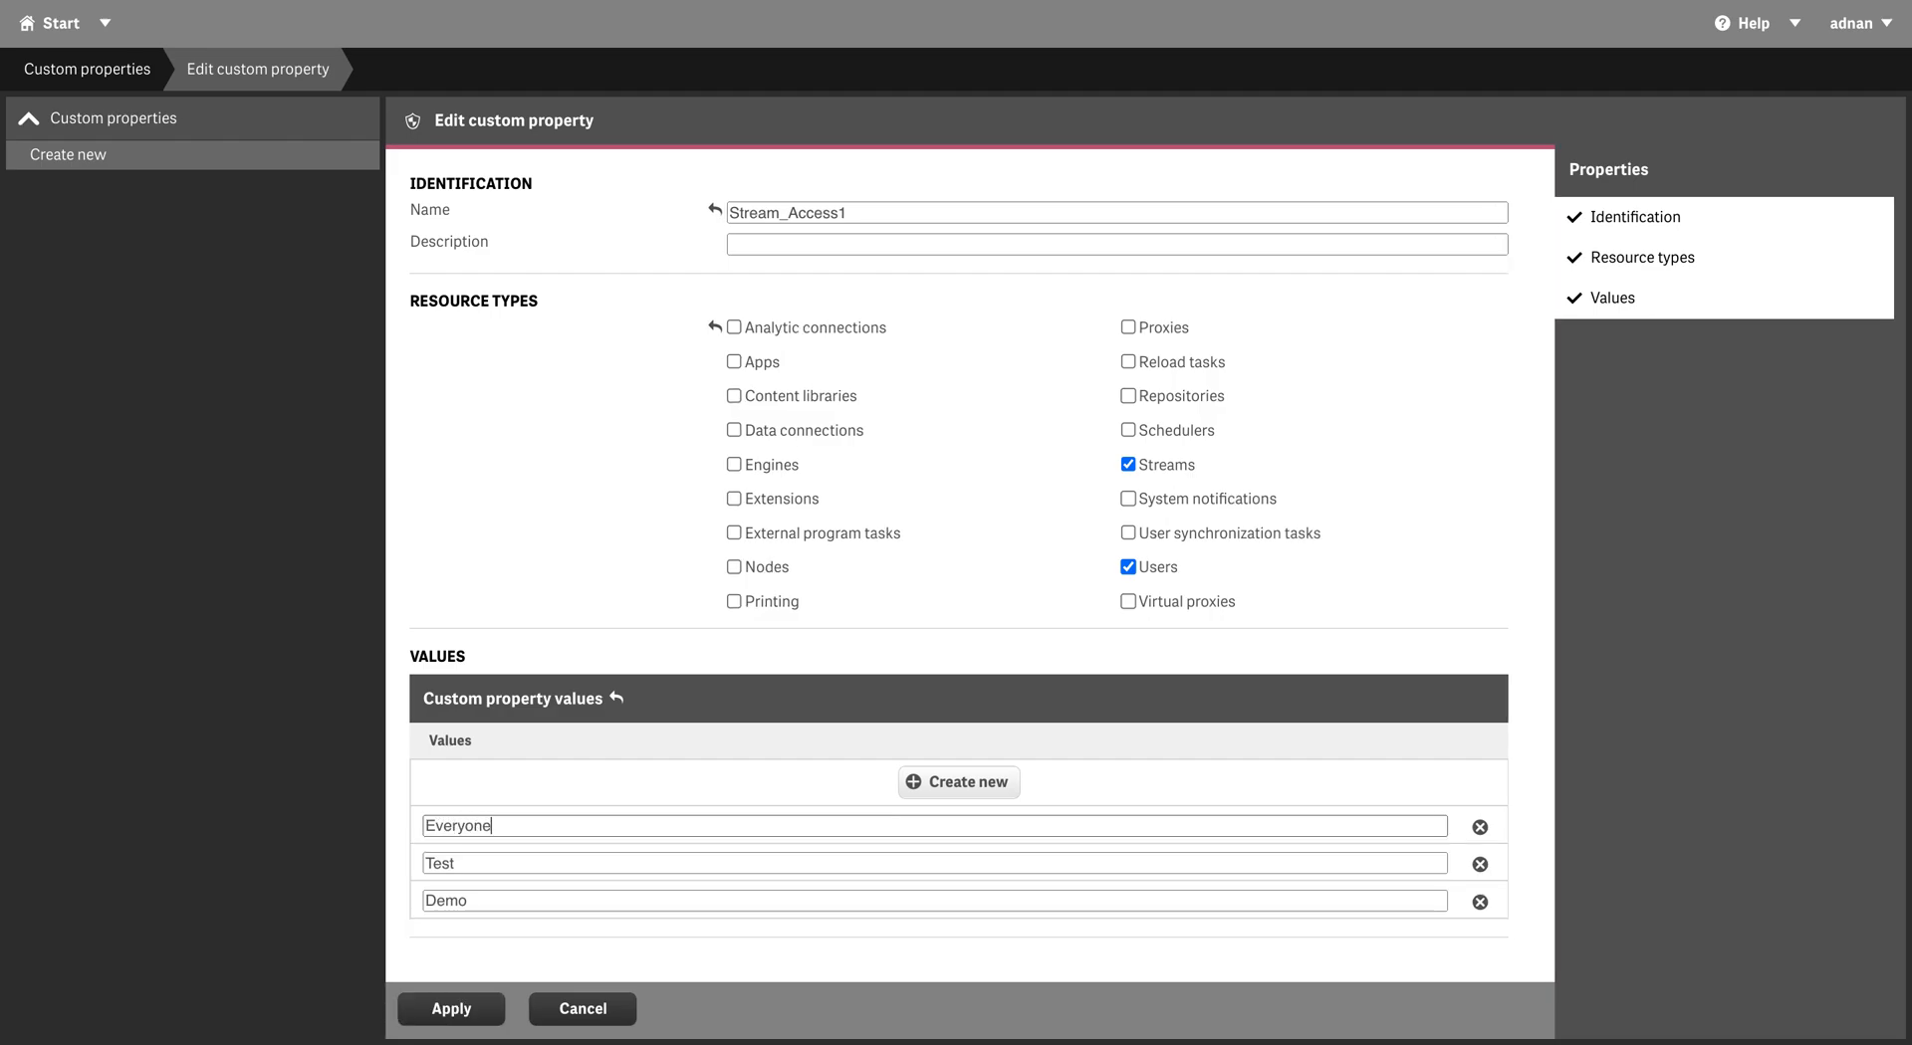
{"action": "left_click", "coordinate": [1008, 789]}
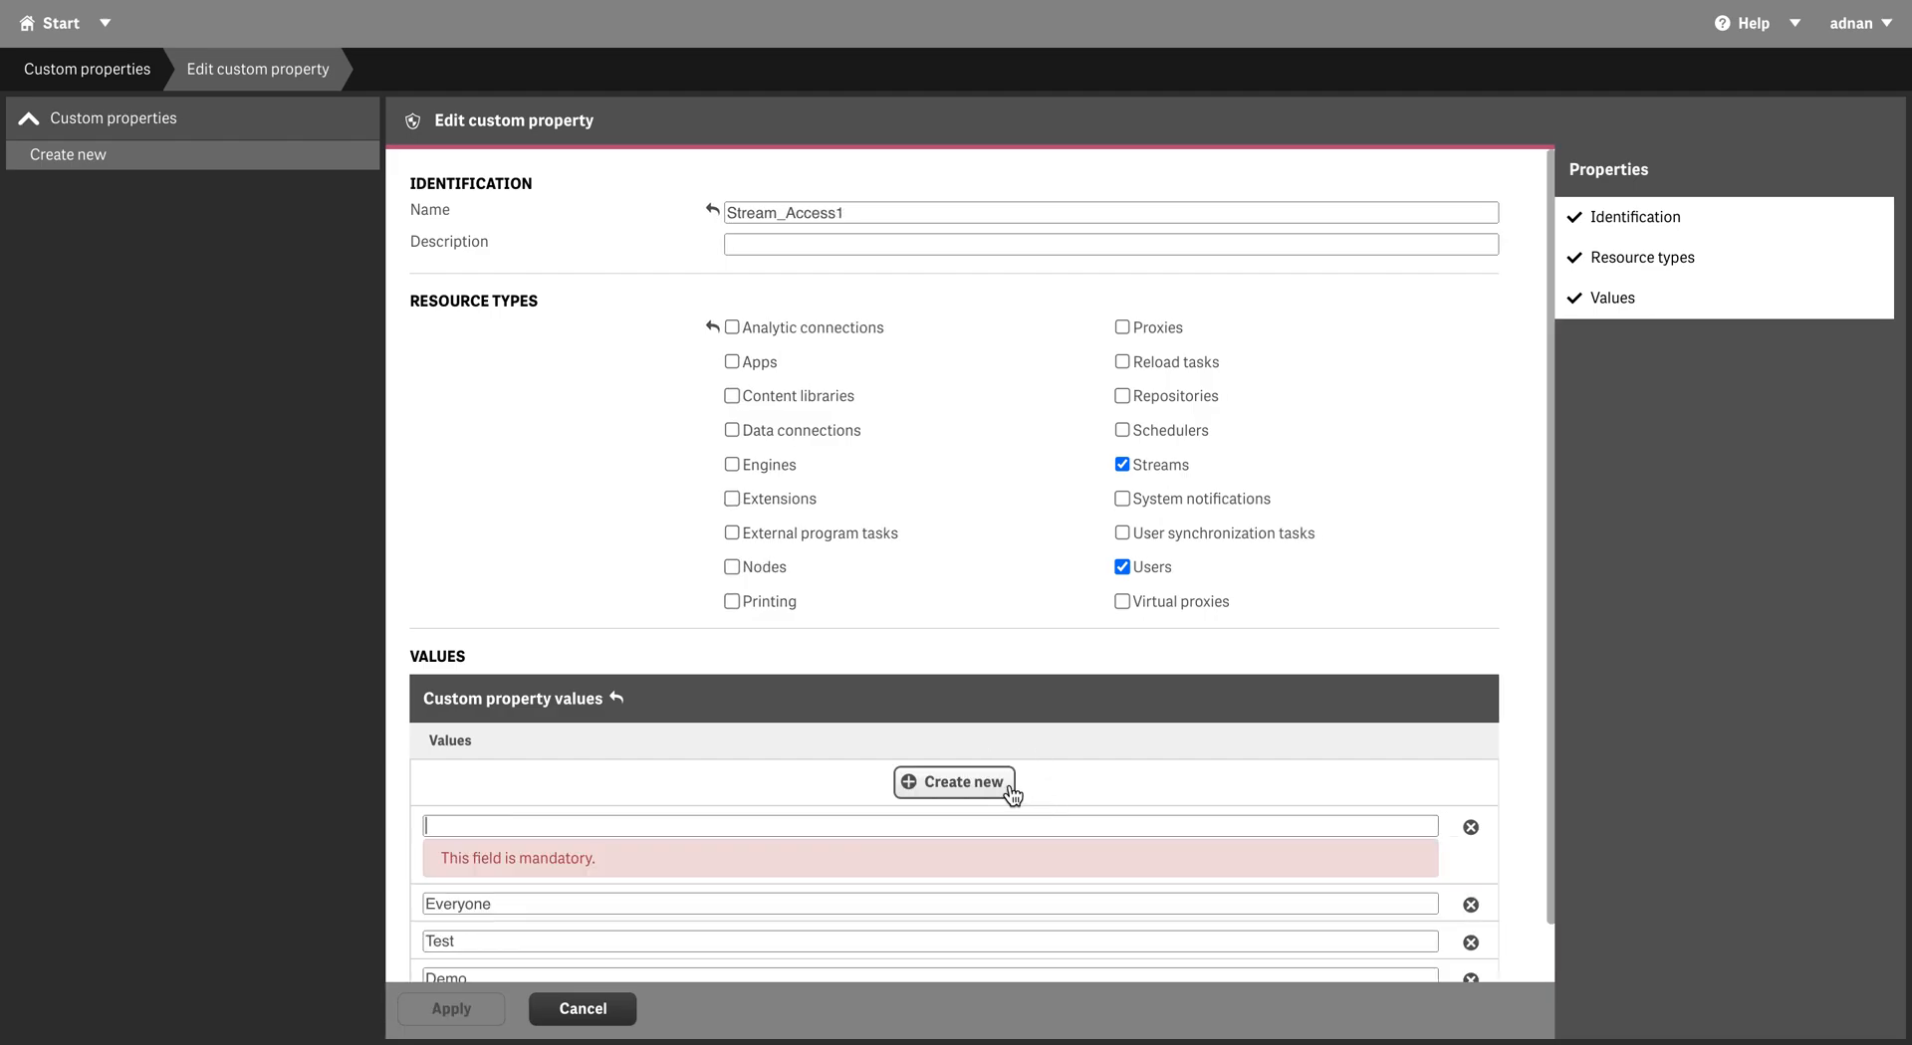
{"action": "left_click", "coordinate": [671, 825]}
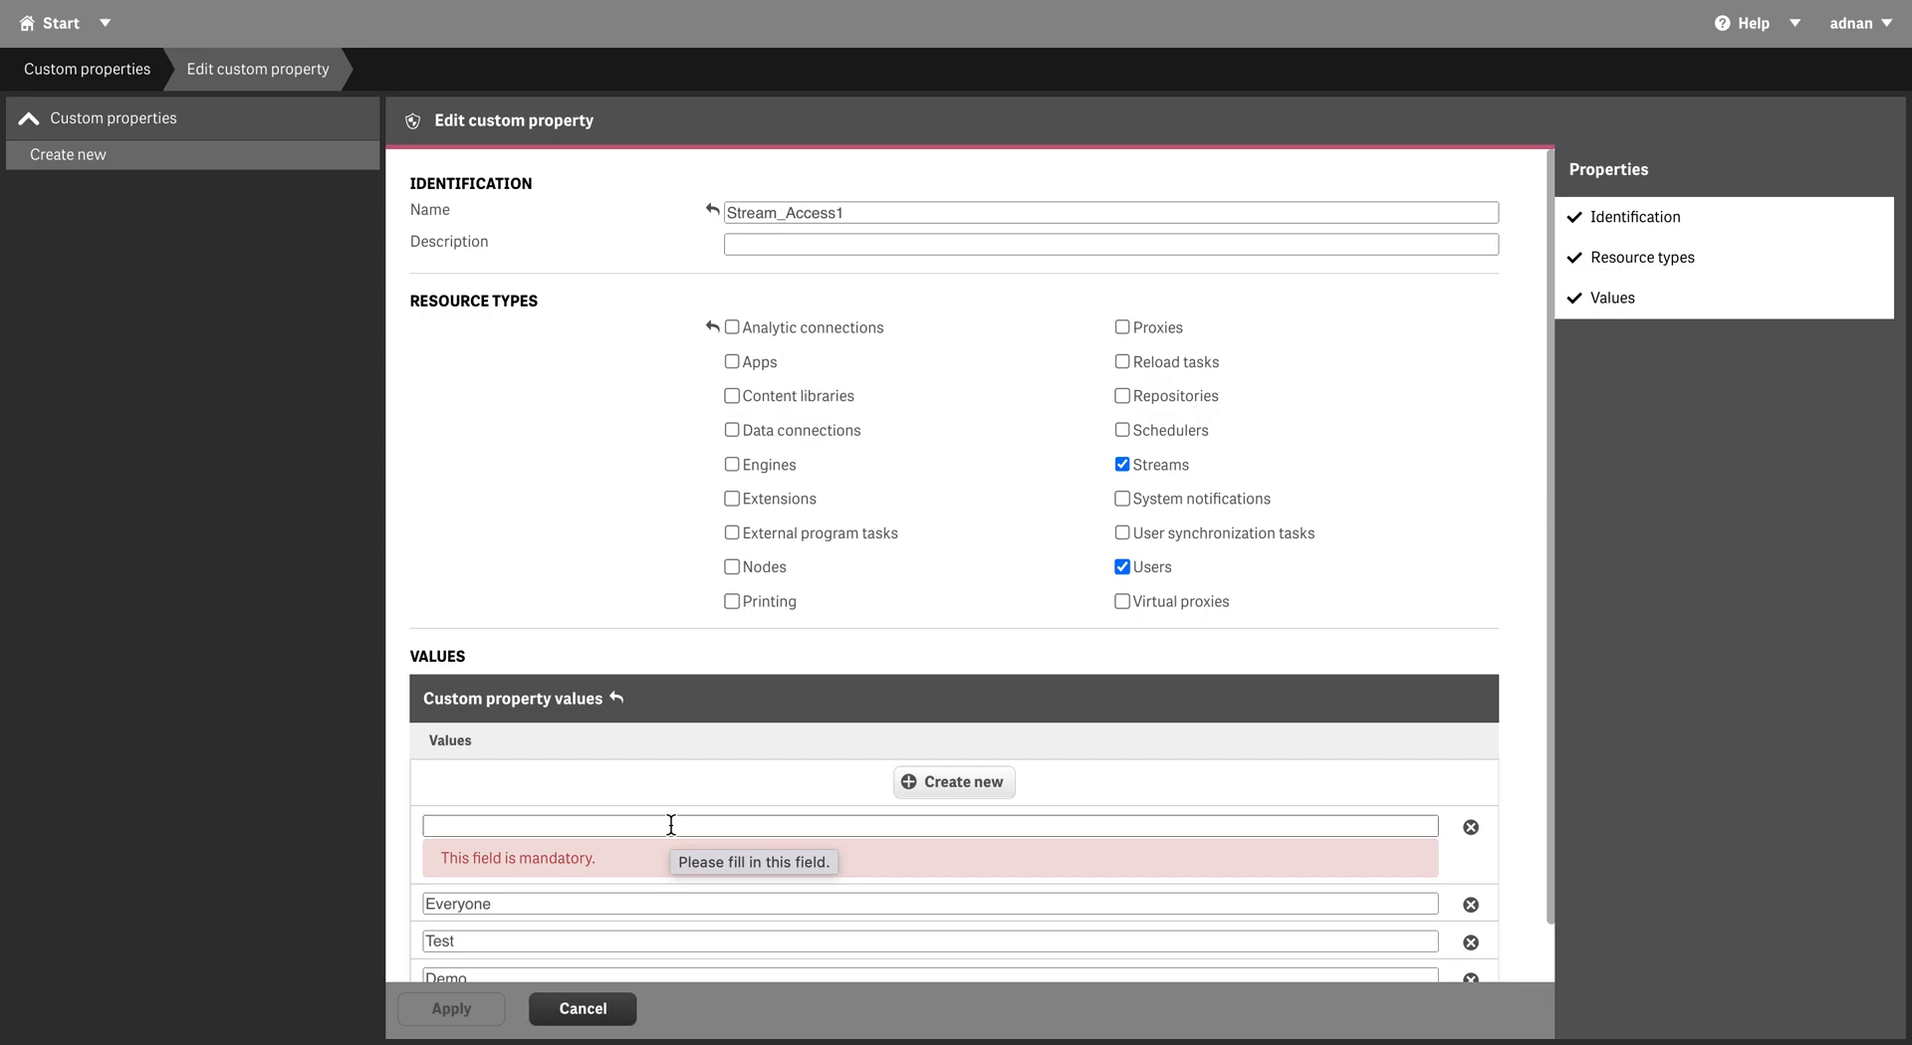
{"action": "left_click", "coordinate": [1470, 828]}
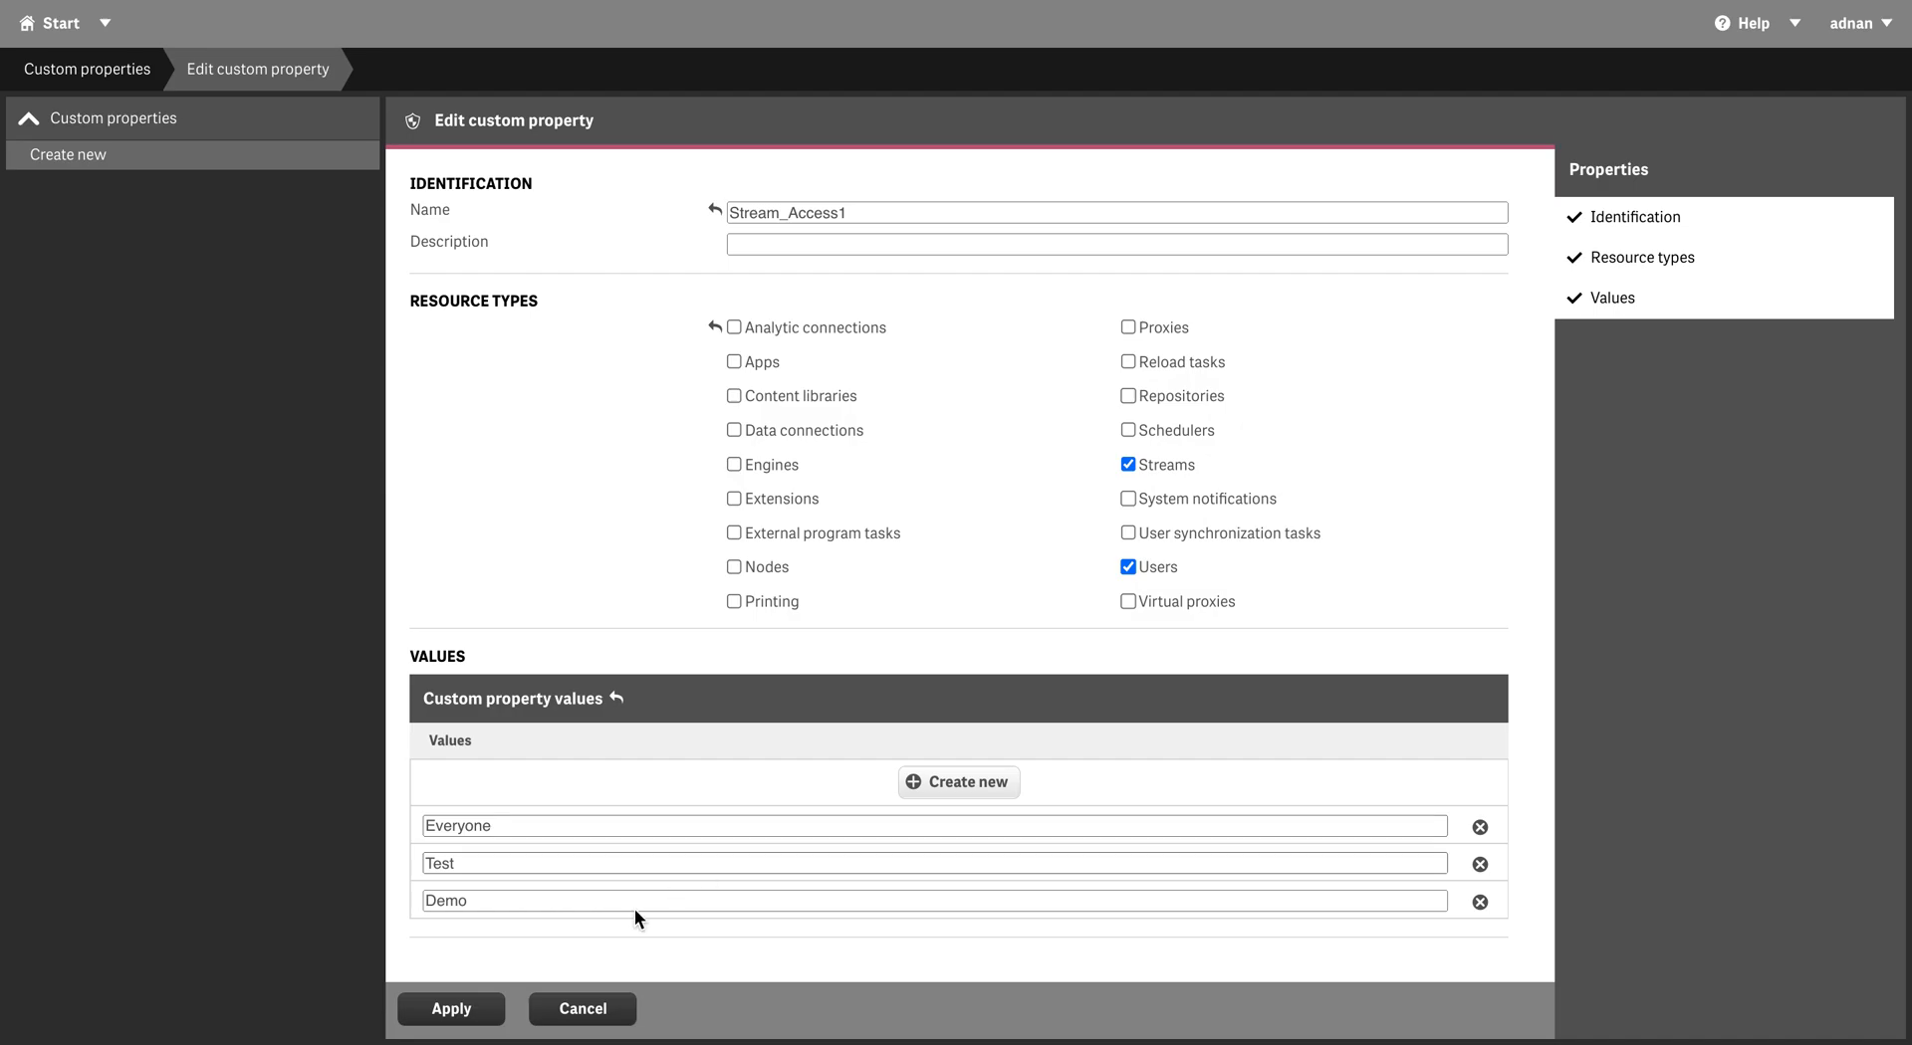
Save the new Stream_Access1 custom property
{"action": "left_click", "coordinate": [491, 1009]}
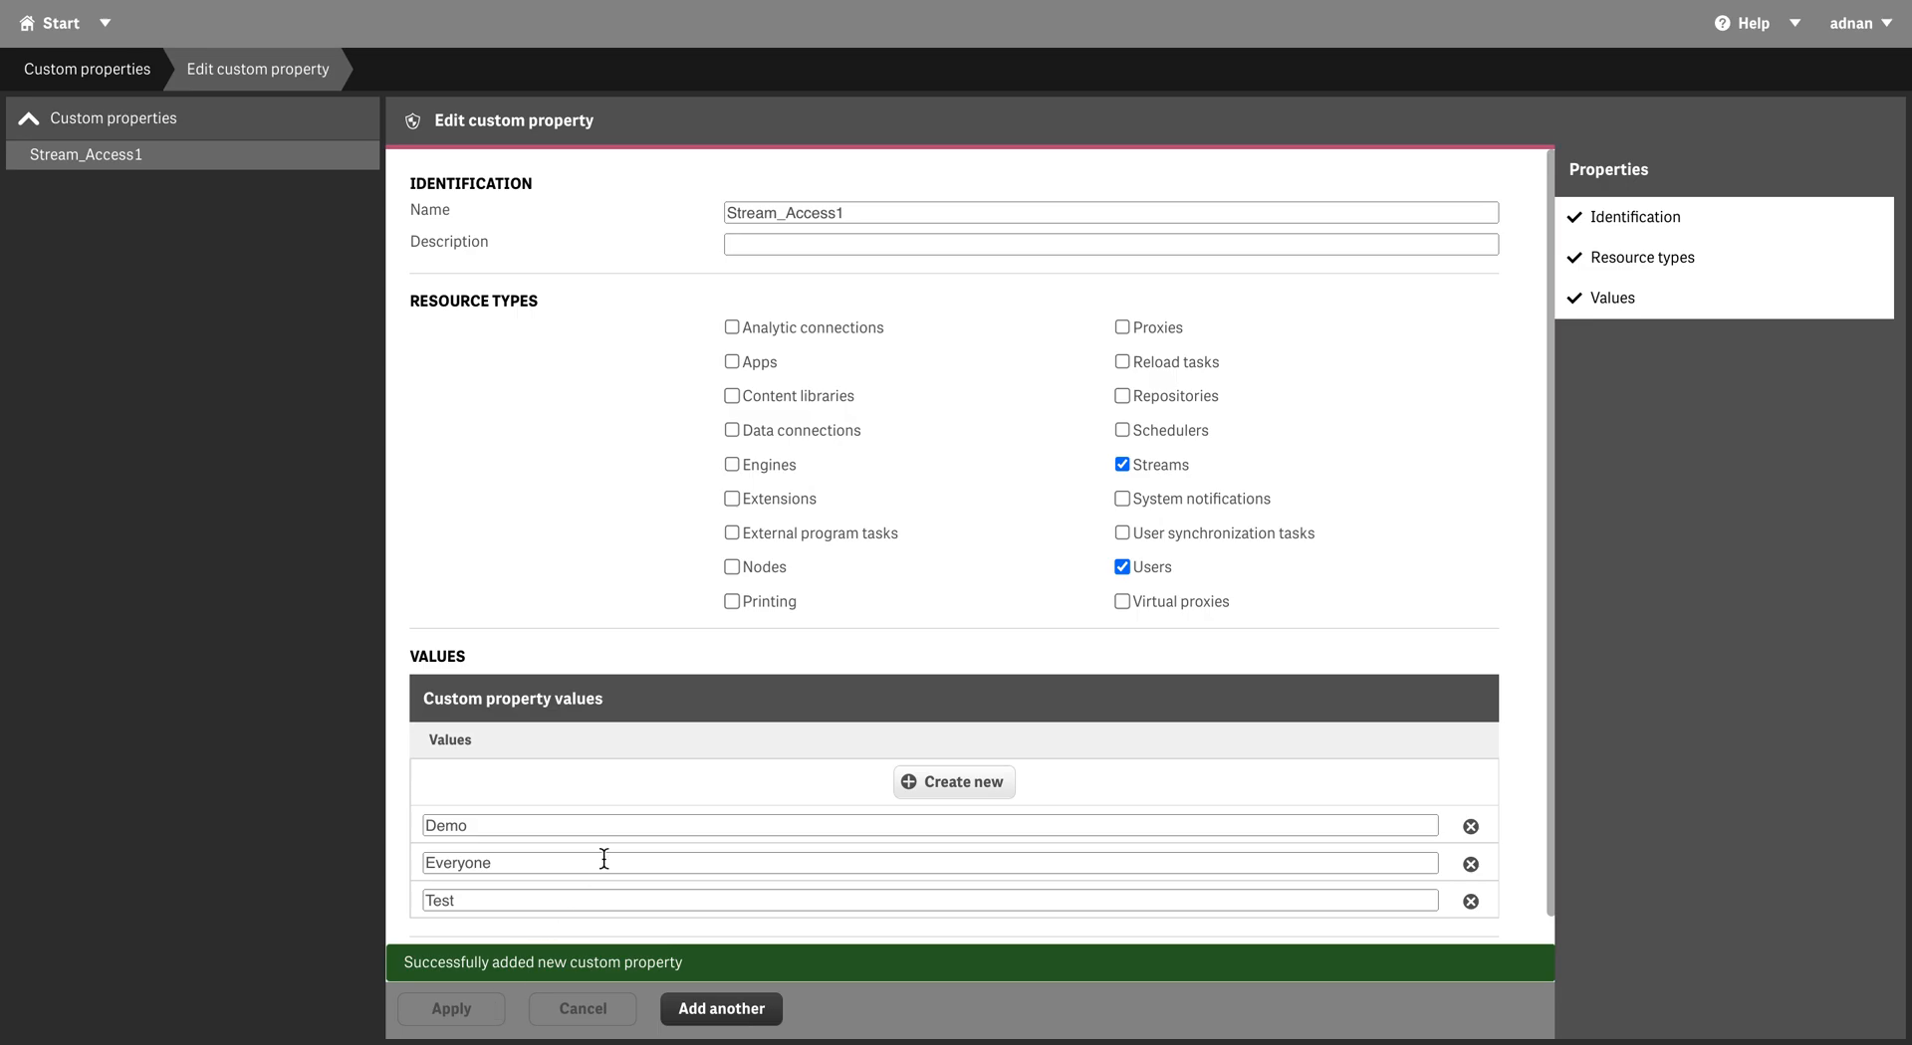
Delete the existing Test stream from the streams list and confirm the deletion
{"action": "left_click", "coordinate": [67, 36]}
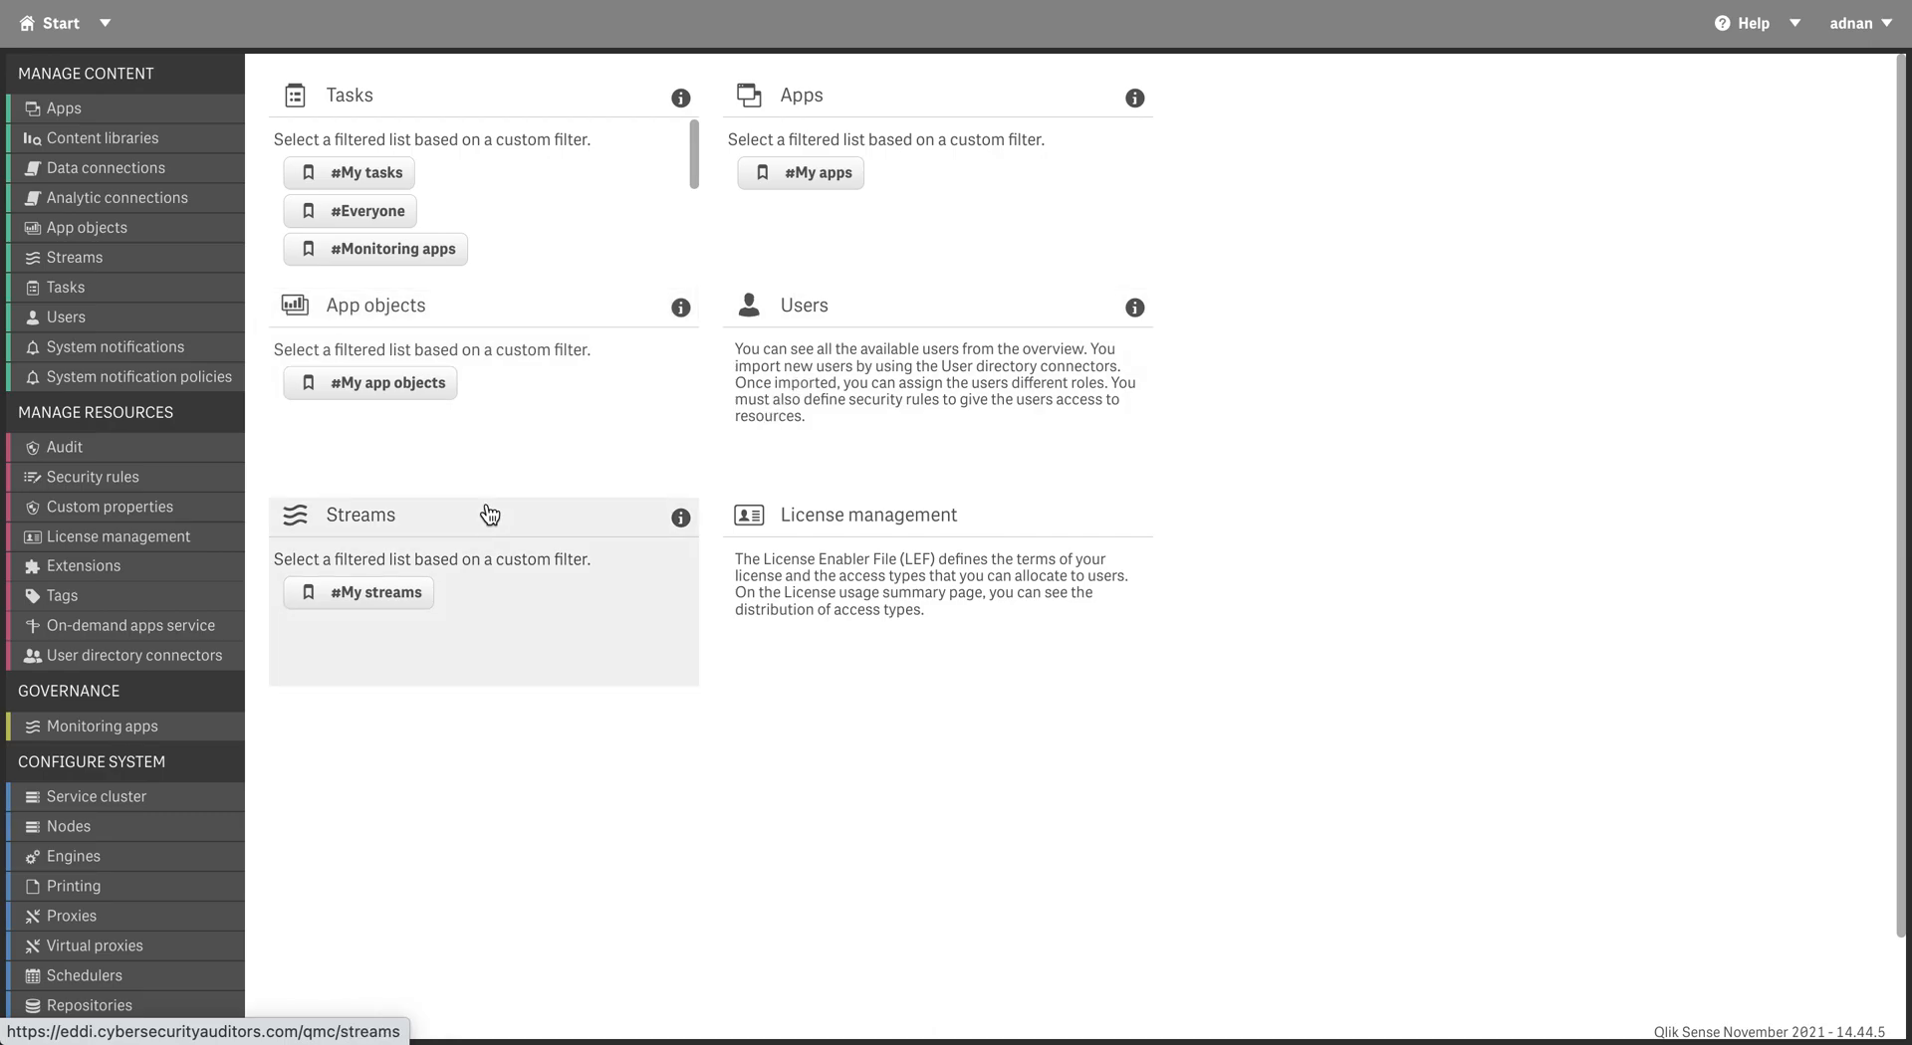
{"action": "left_click", "coordinate": [484, 514]}
{"action": "left_click", "coordinate": [729, 288]}
{"action": "left_click", "coordinate": [217, 1008]}
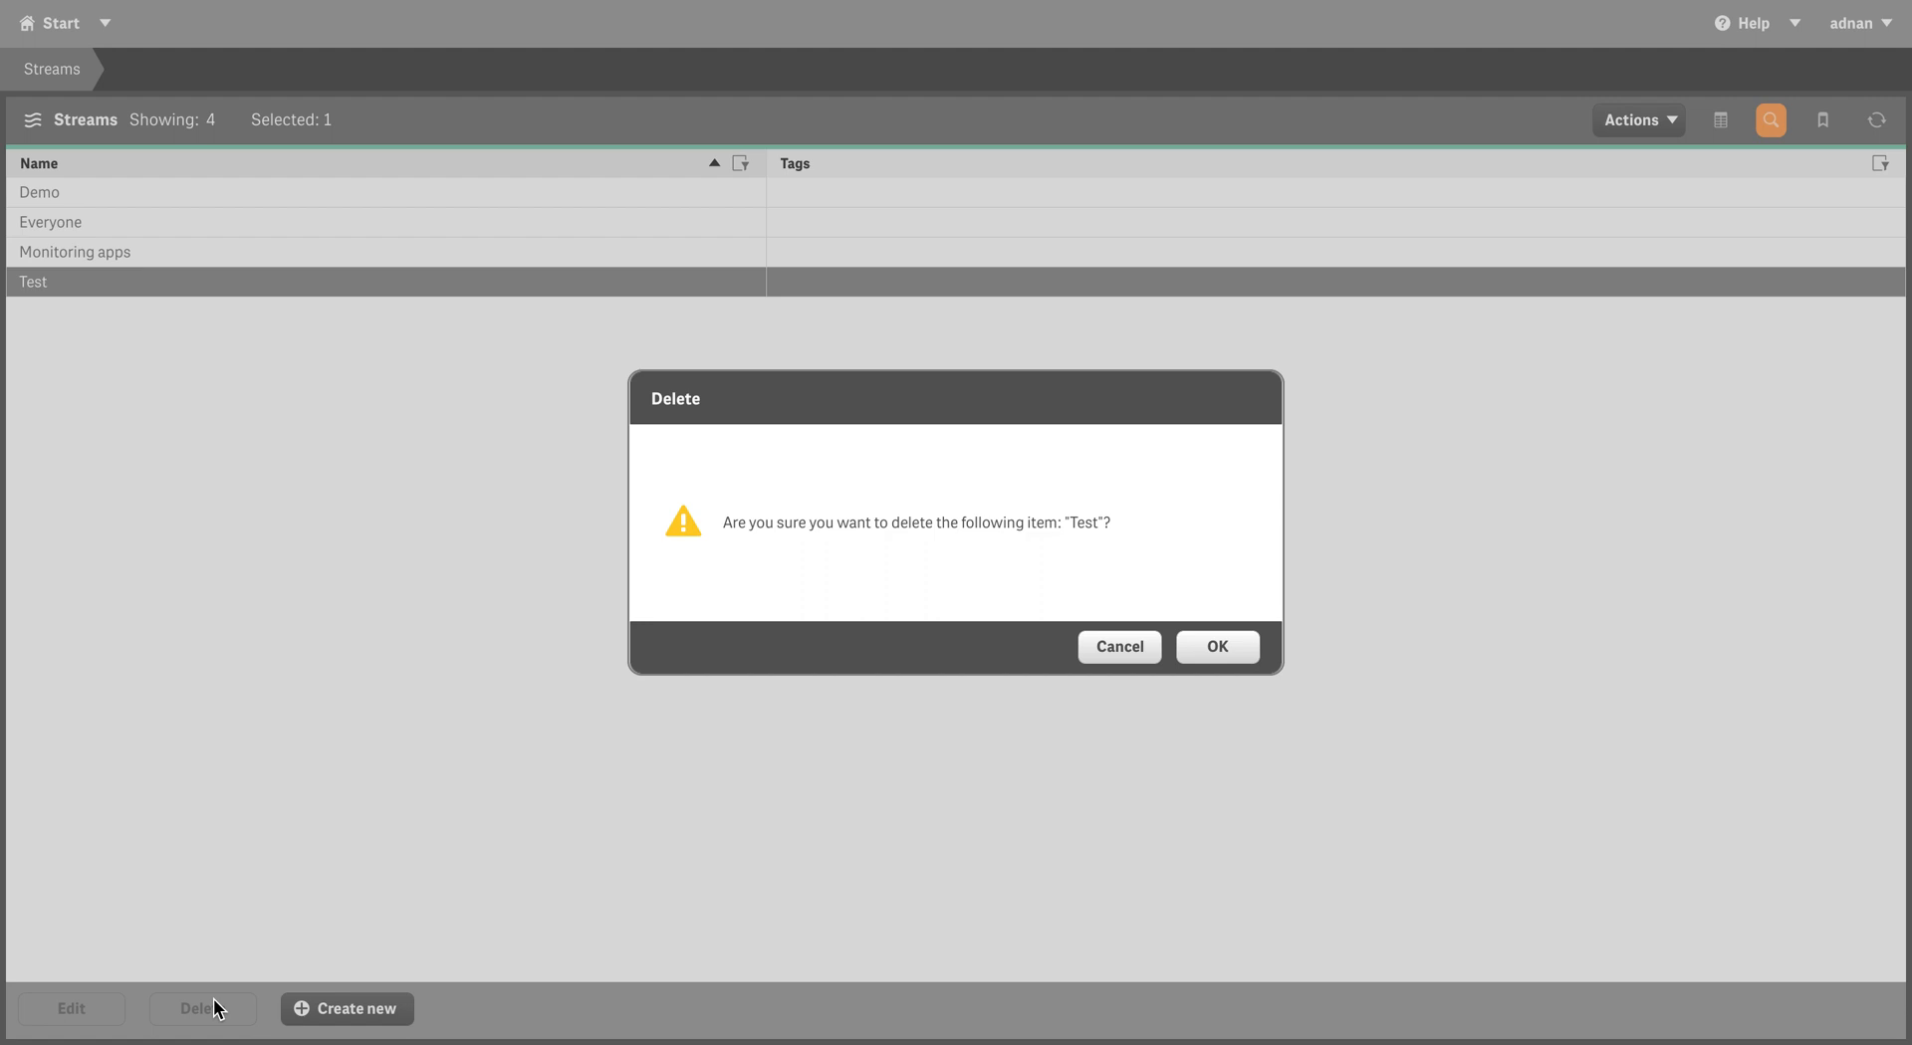
{"action": "left_click", "coordinate": [1209, 647]}
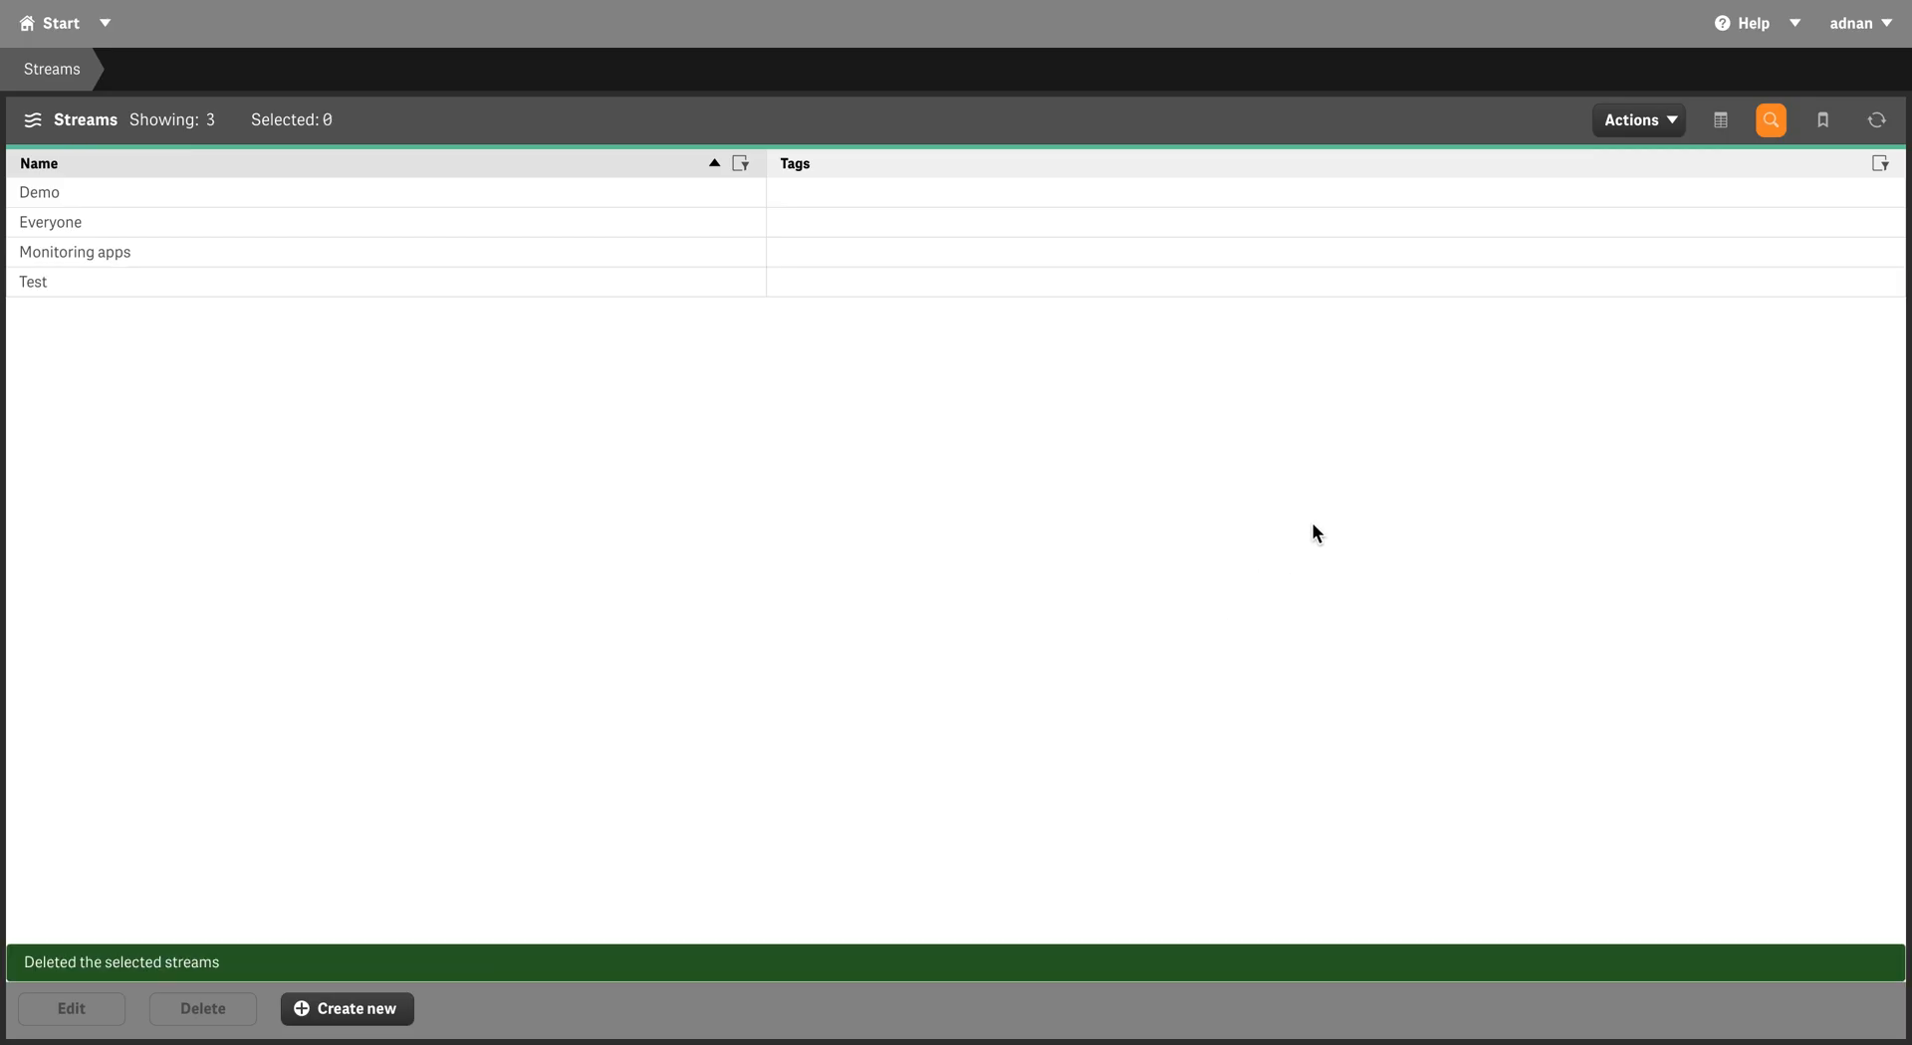
Check the demo user's content access in the hub and look up that account in the management console's user list
{"action": "key", "text": "ctrl+Right"}
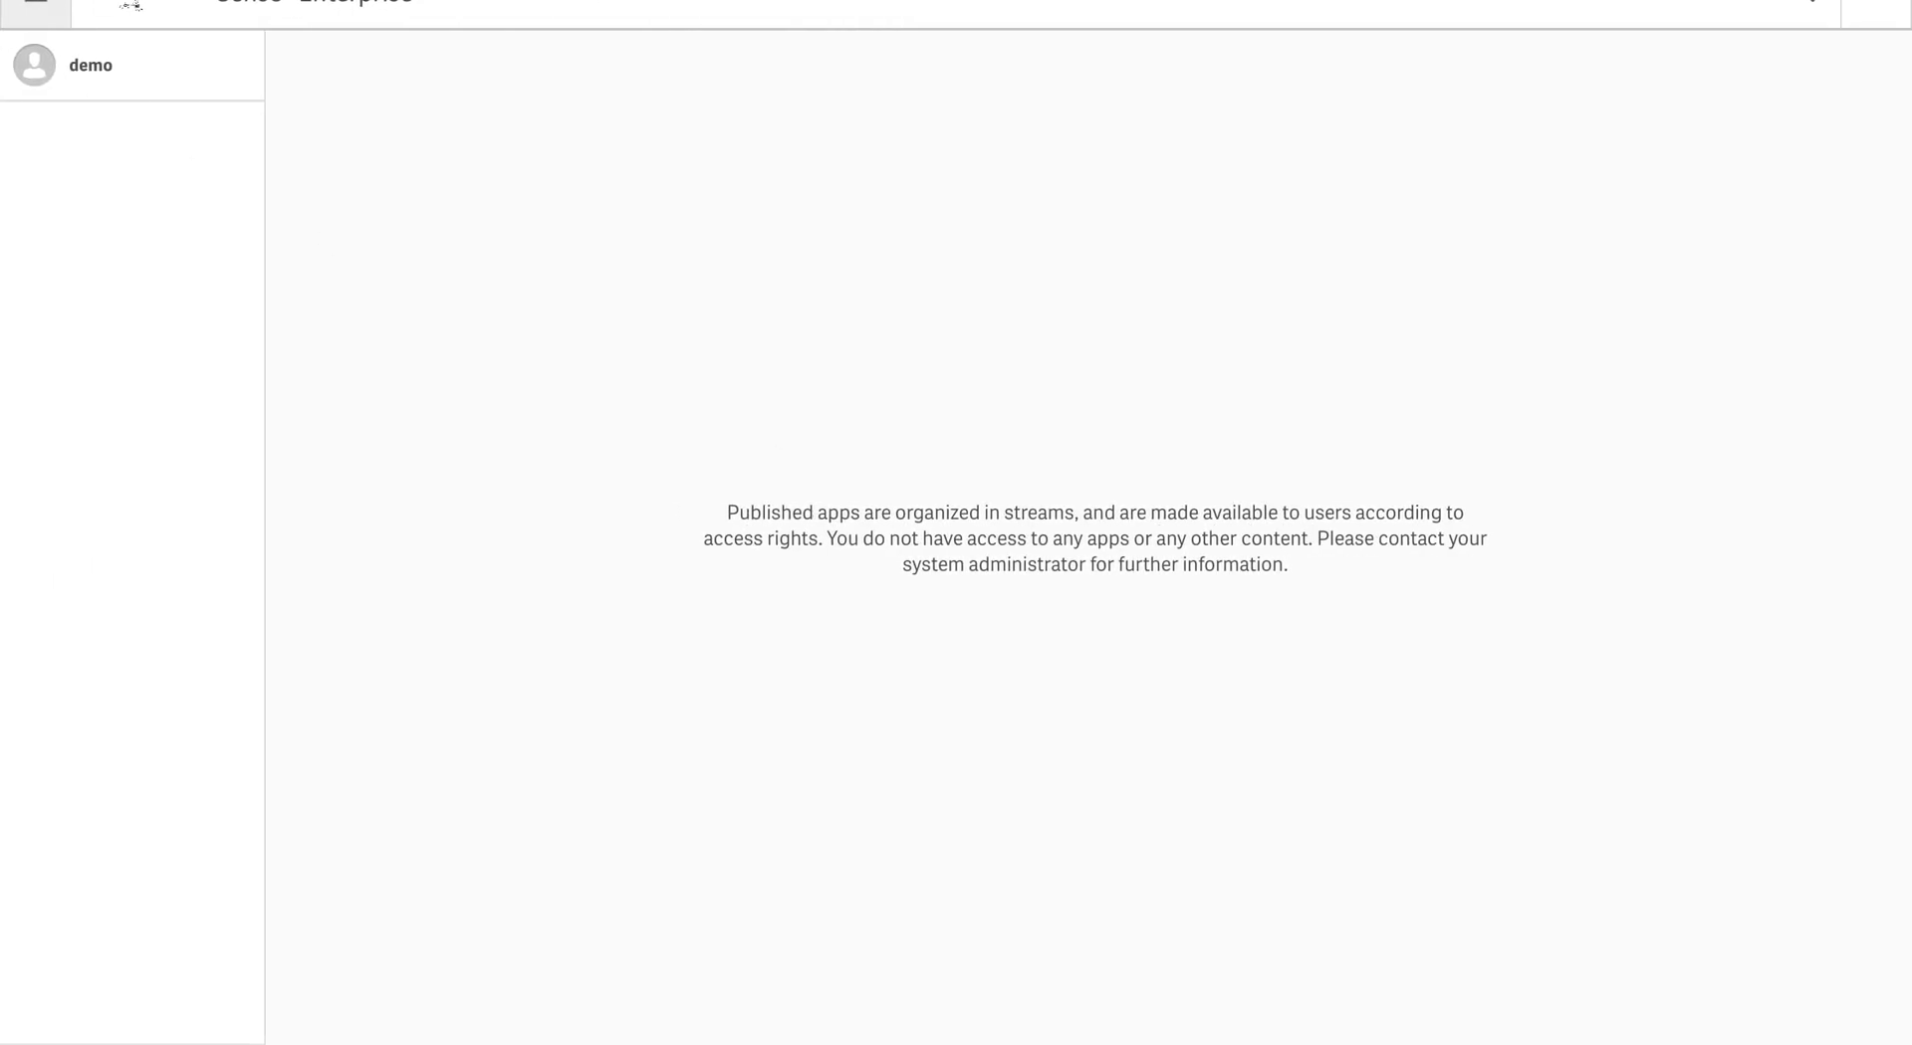
{"action": "key", "text": "ctrl+Left"}
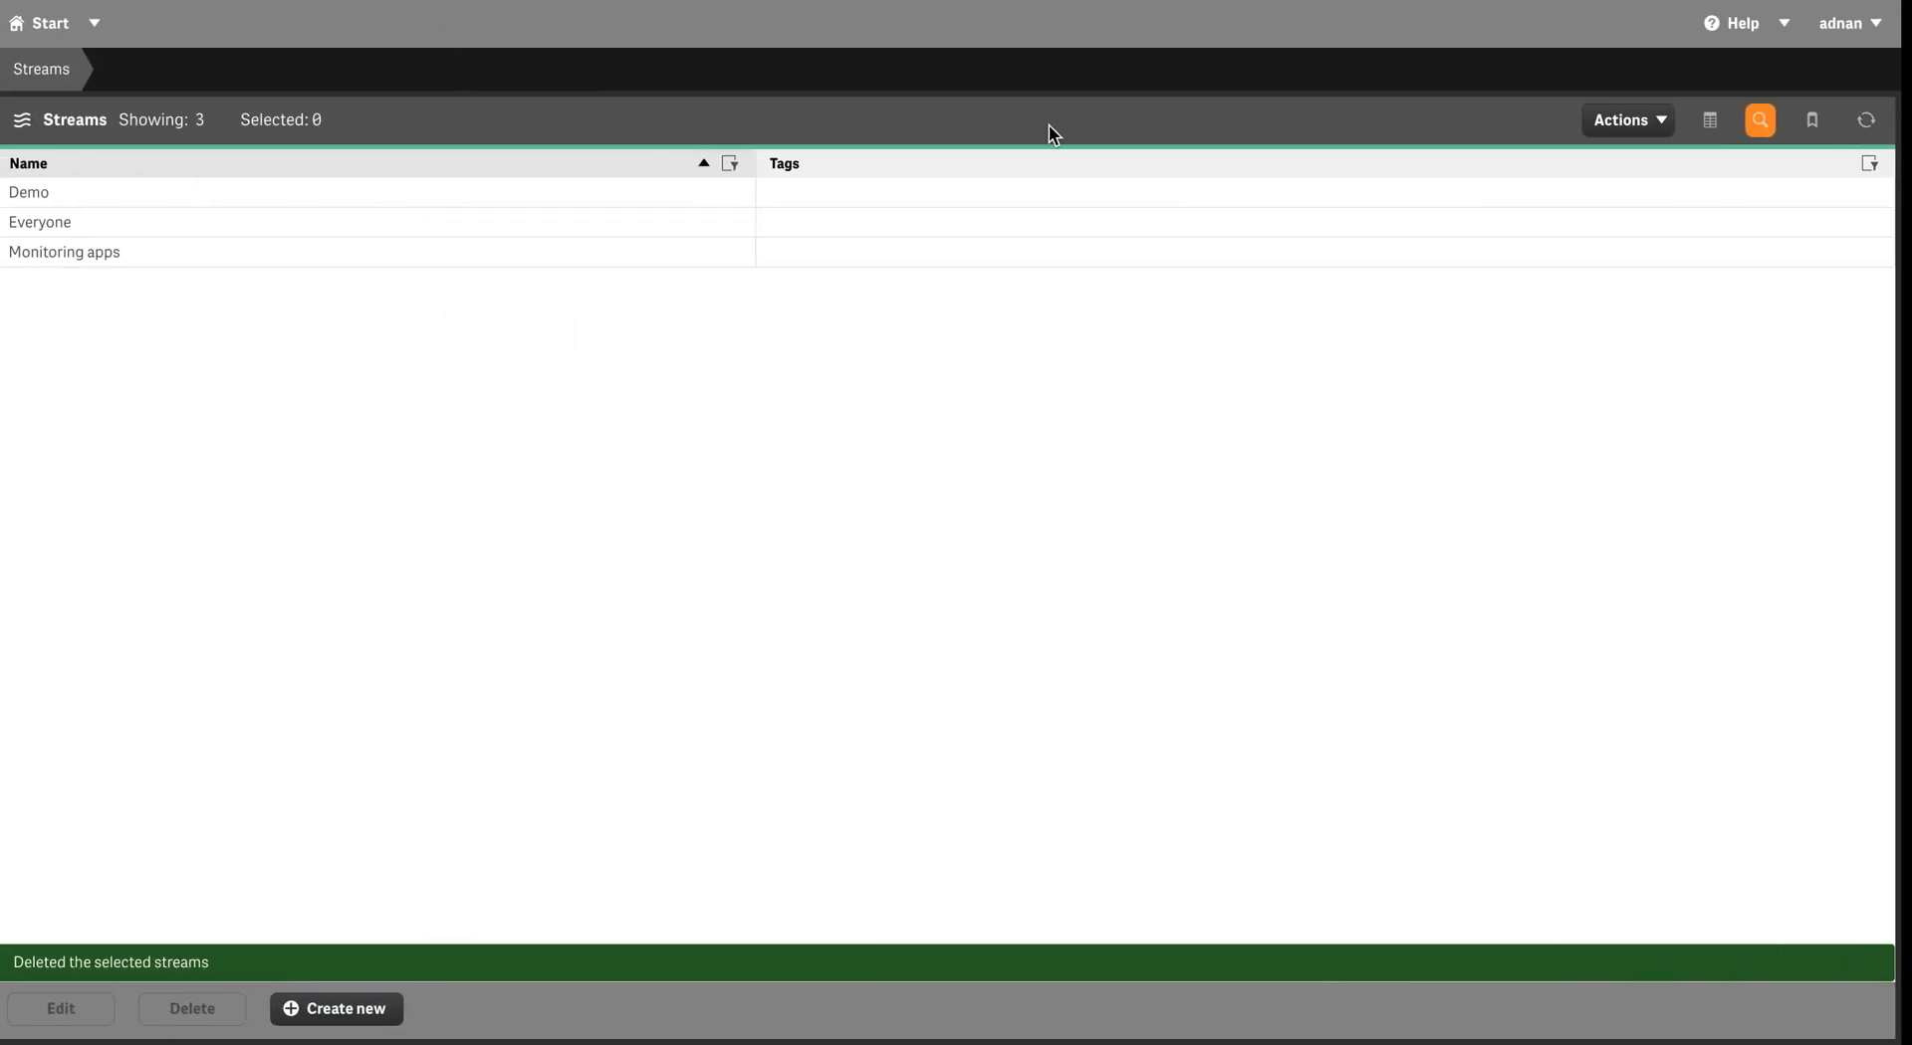
{"action": "left_click", "coordinate": [55, 23]}
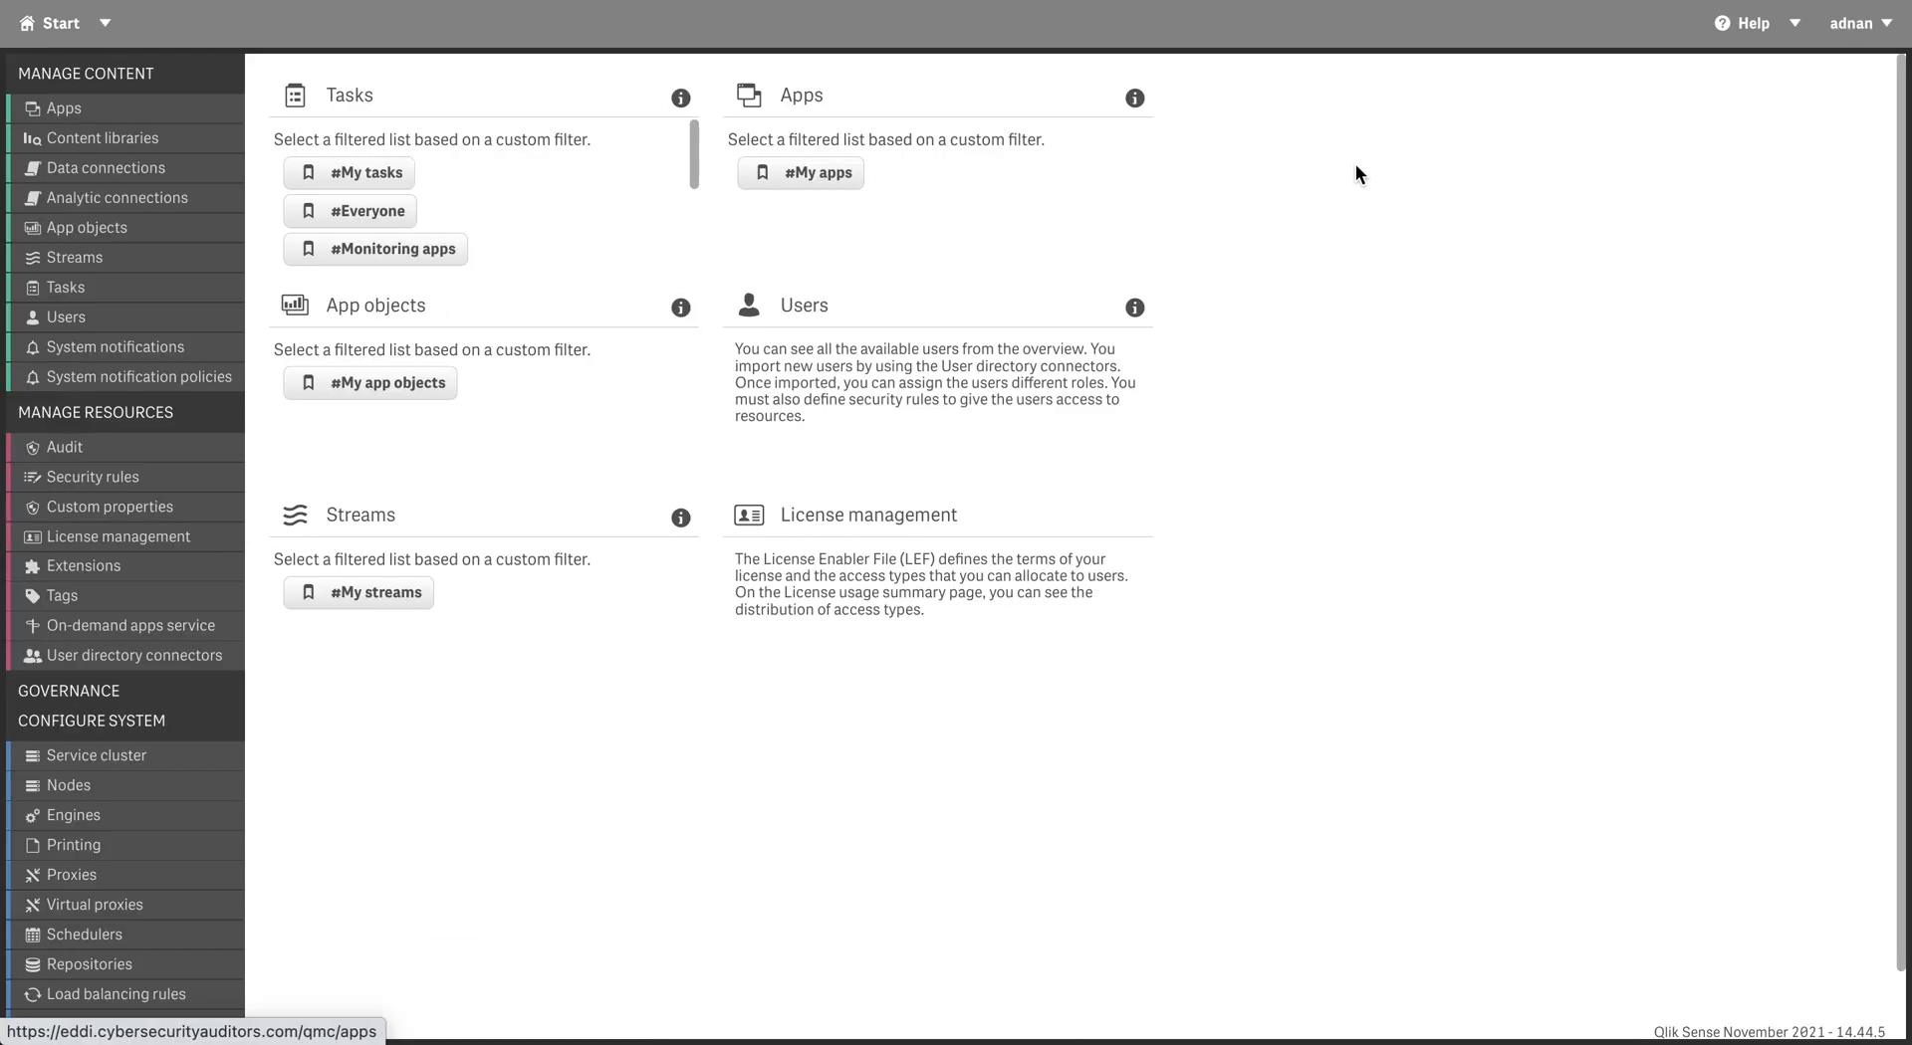
{"action": "left_click", "coordinate": [844, 302]}
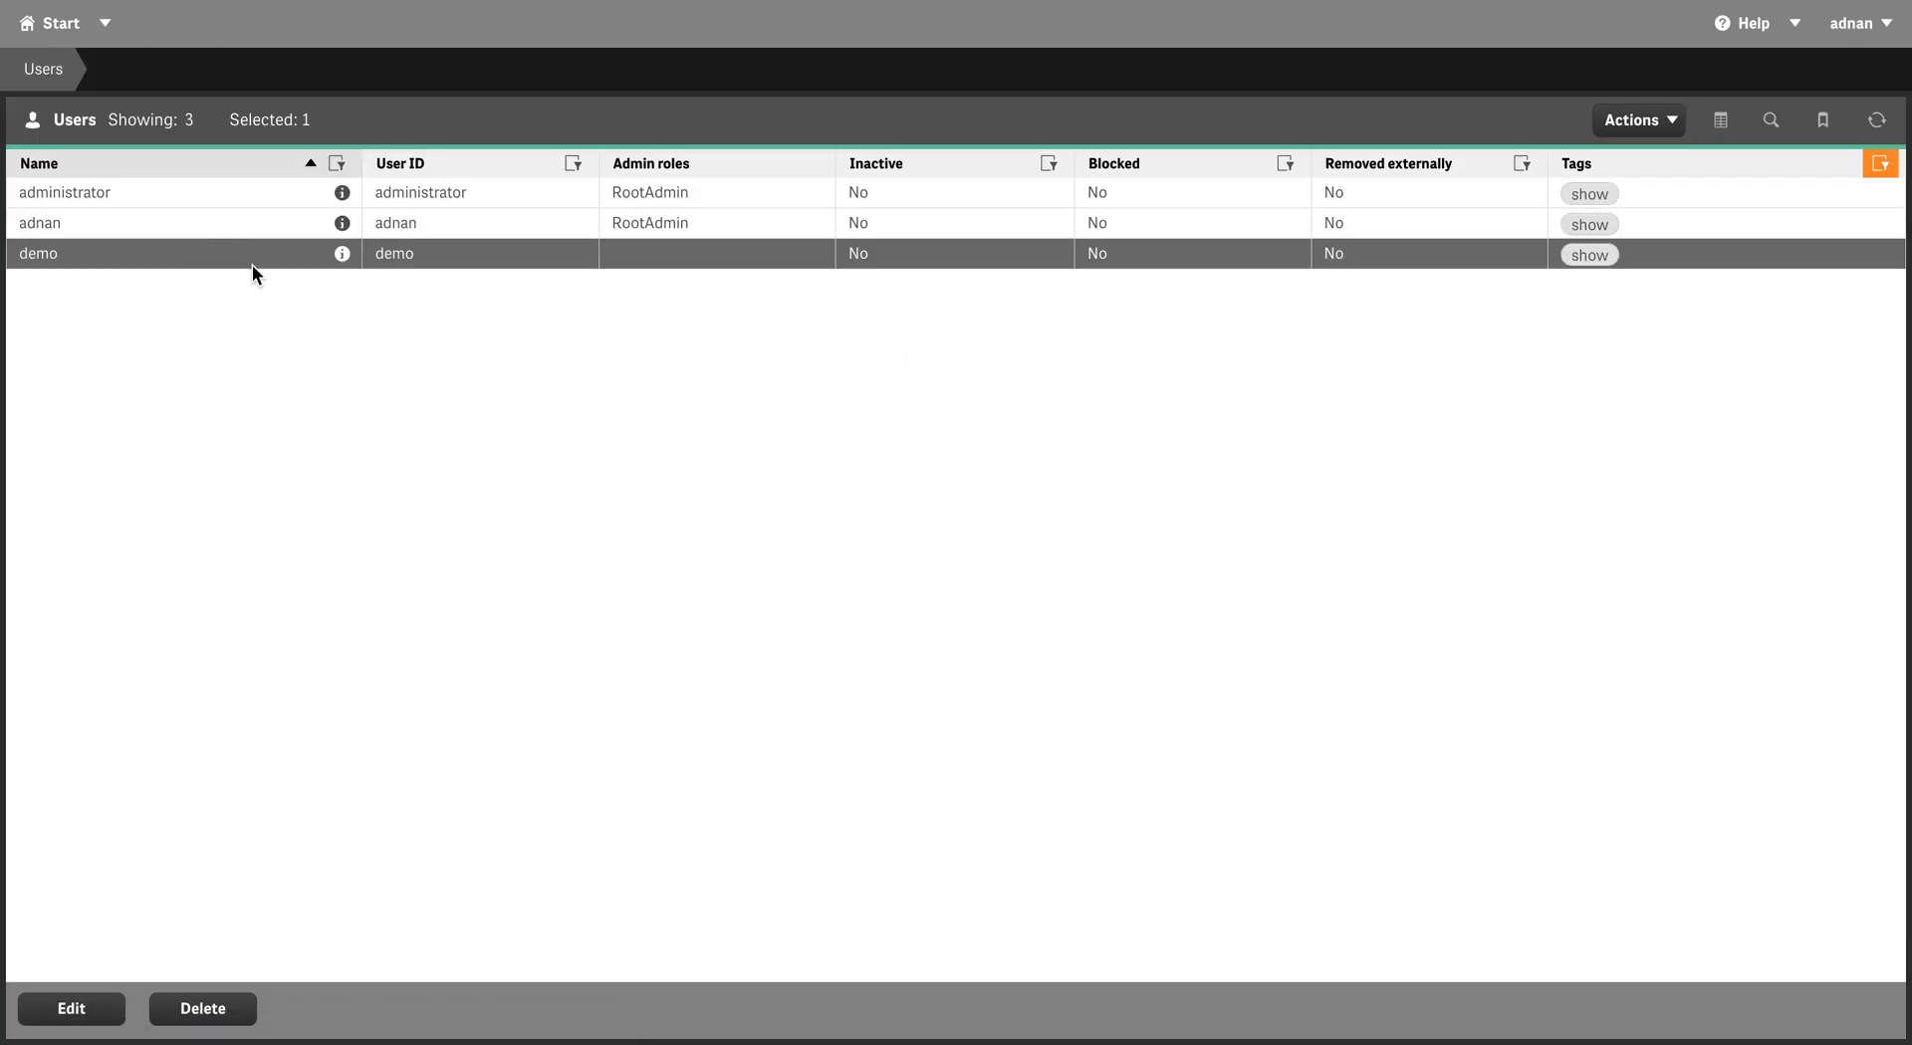
{"action": "left_click", "coordinate": [45, 24]}
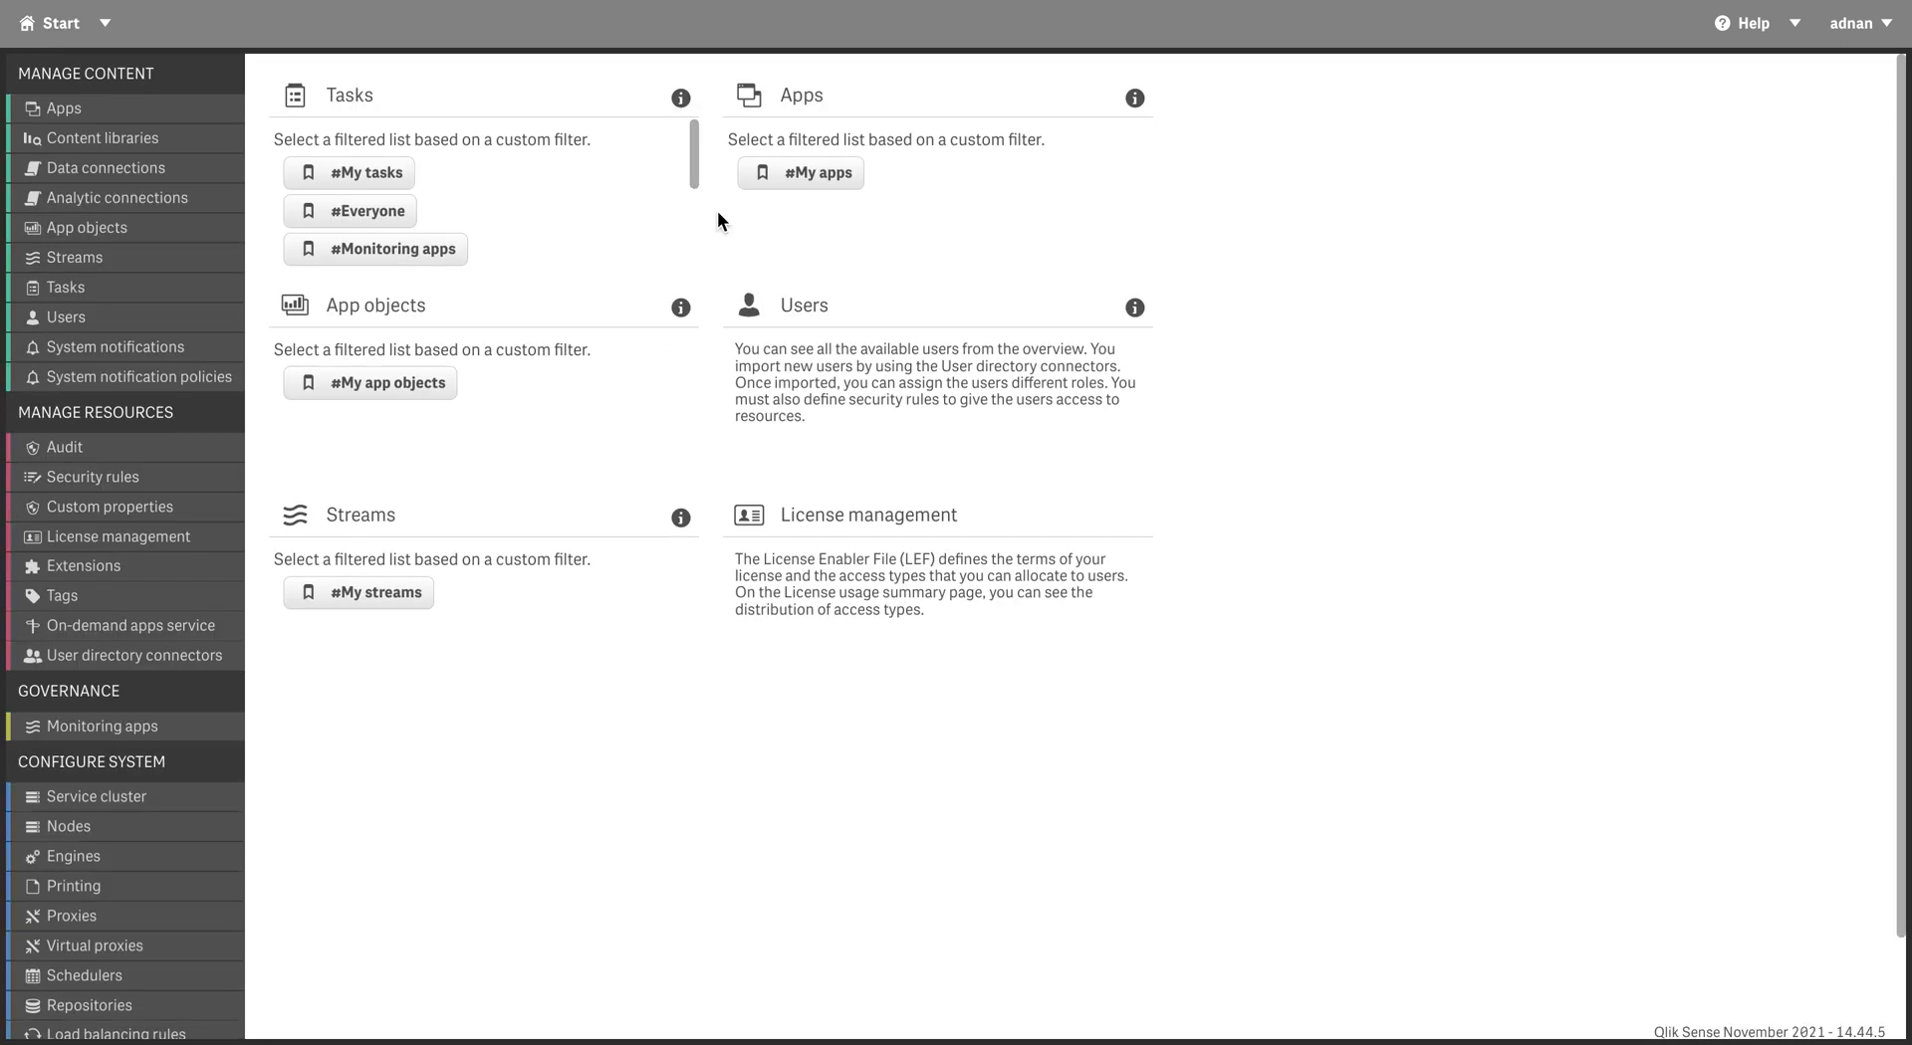
{"action": "key", "text": "ctrl+Right"}
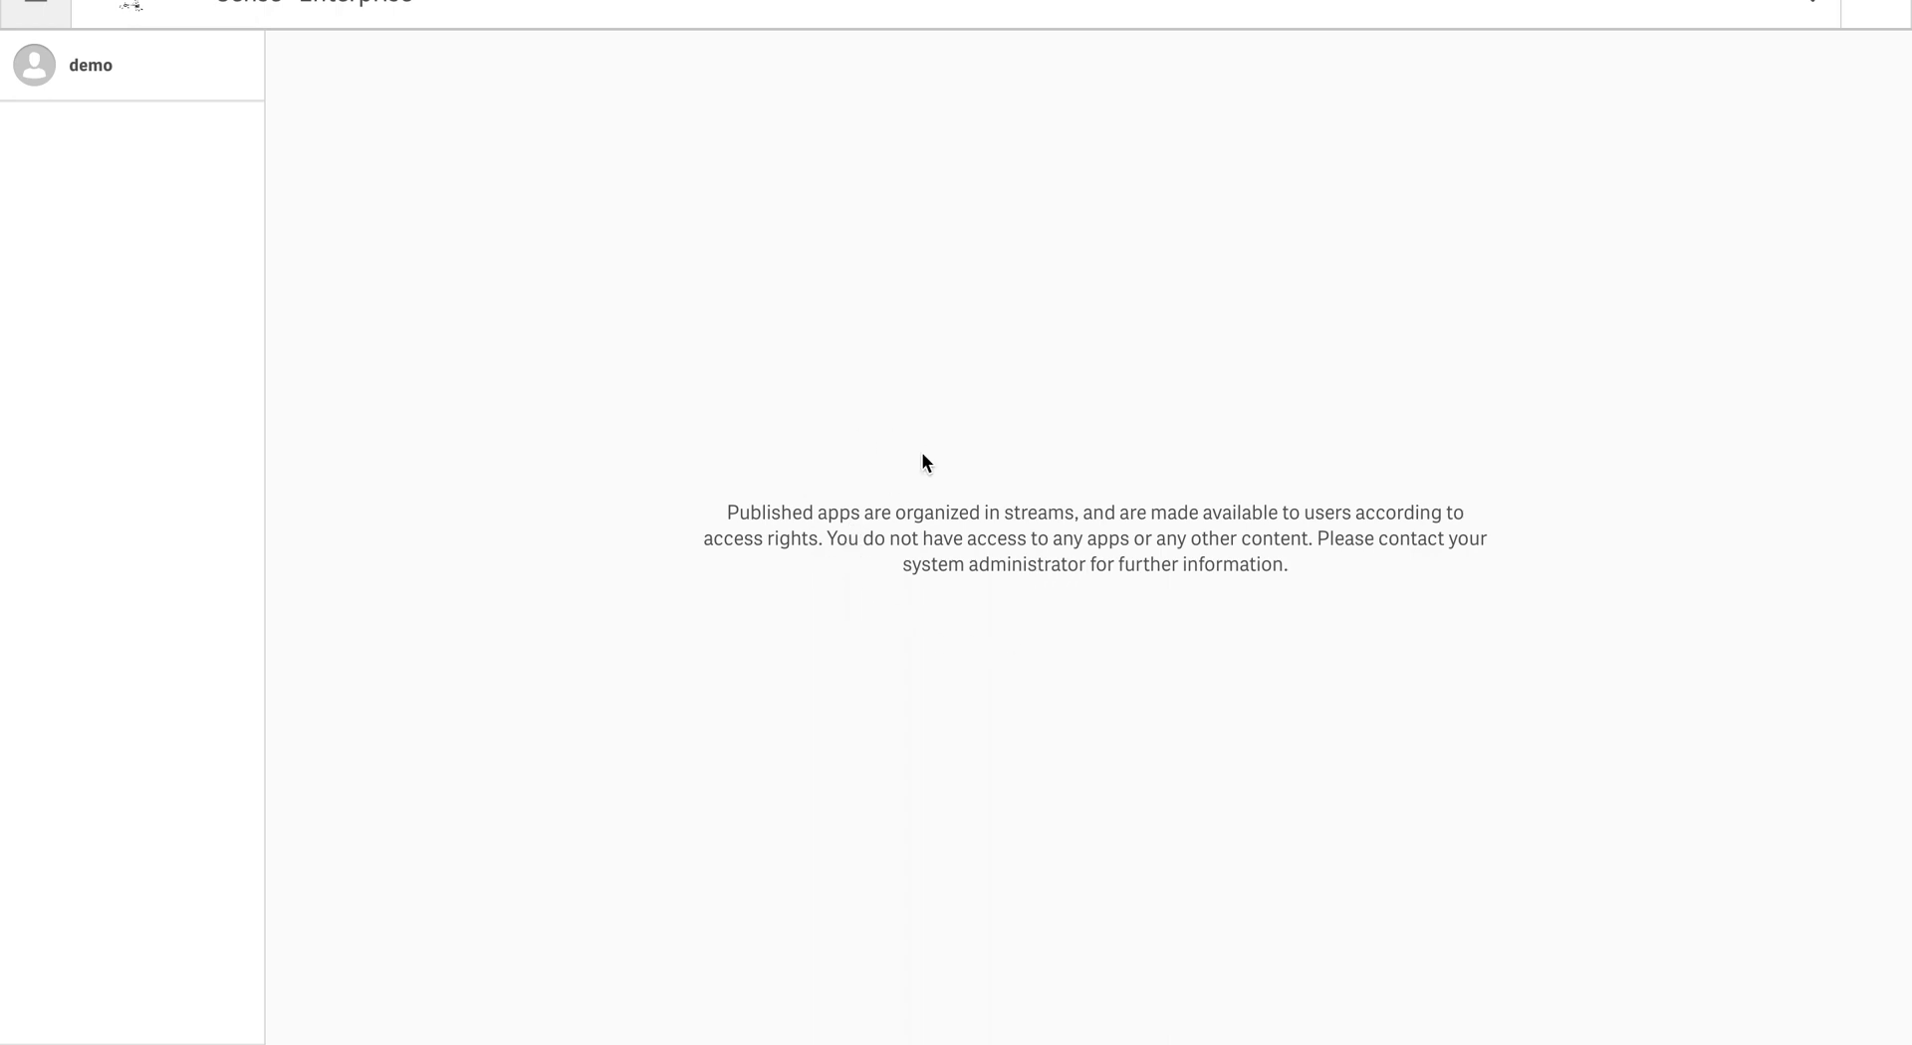
{"action": "key", "text": "ctrl+Left"}
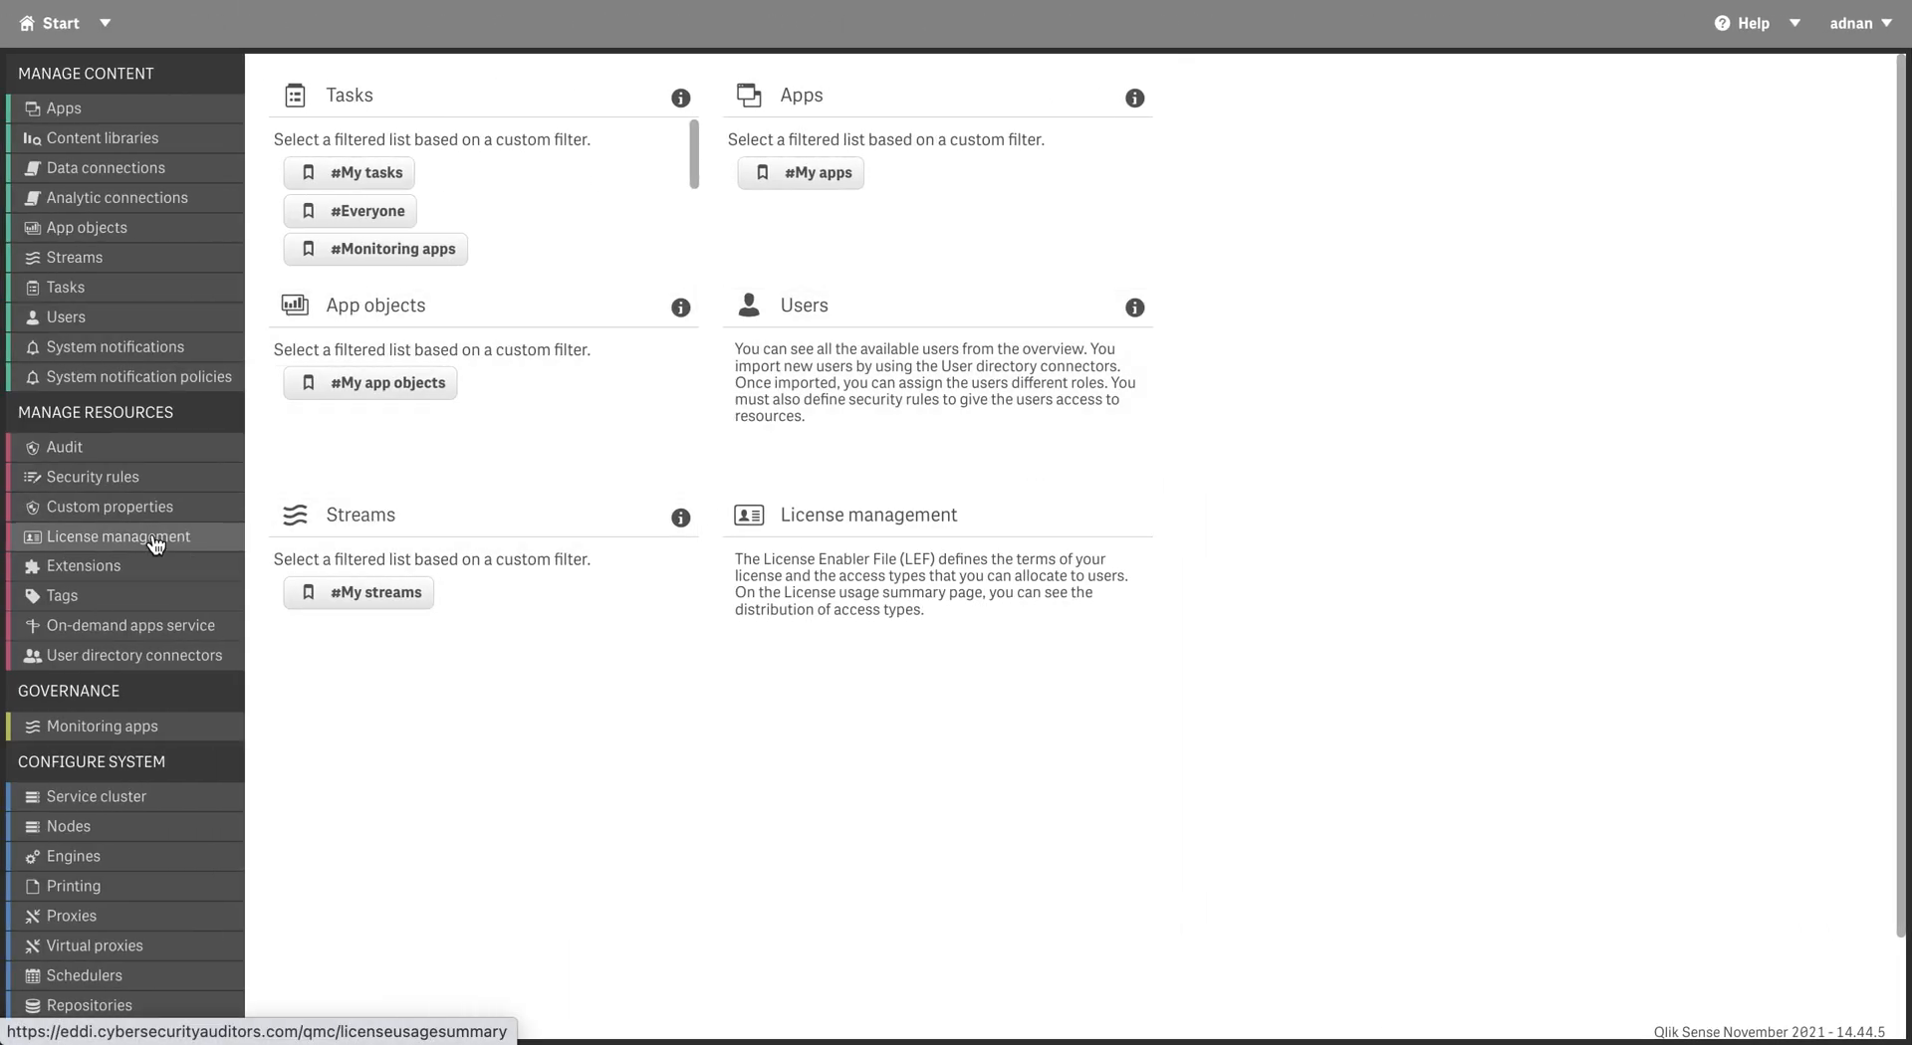
Create a new stream named Test, leaving its tags and custom properties empty
{"action": "left_click", "coordinate": [399, 535]}
{"action": "left_click", "coordinate": [394, 1012]}
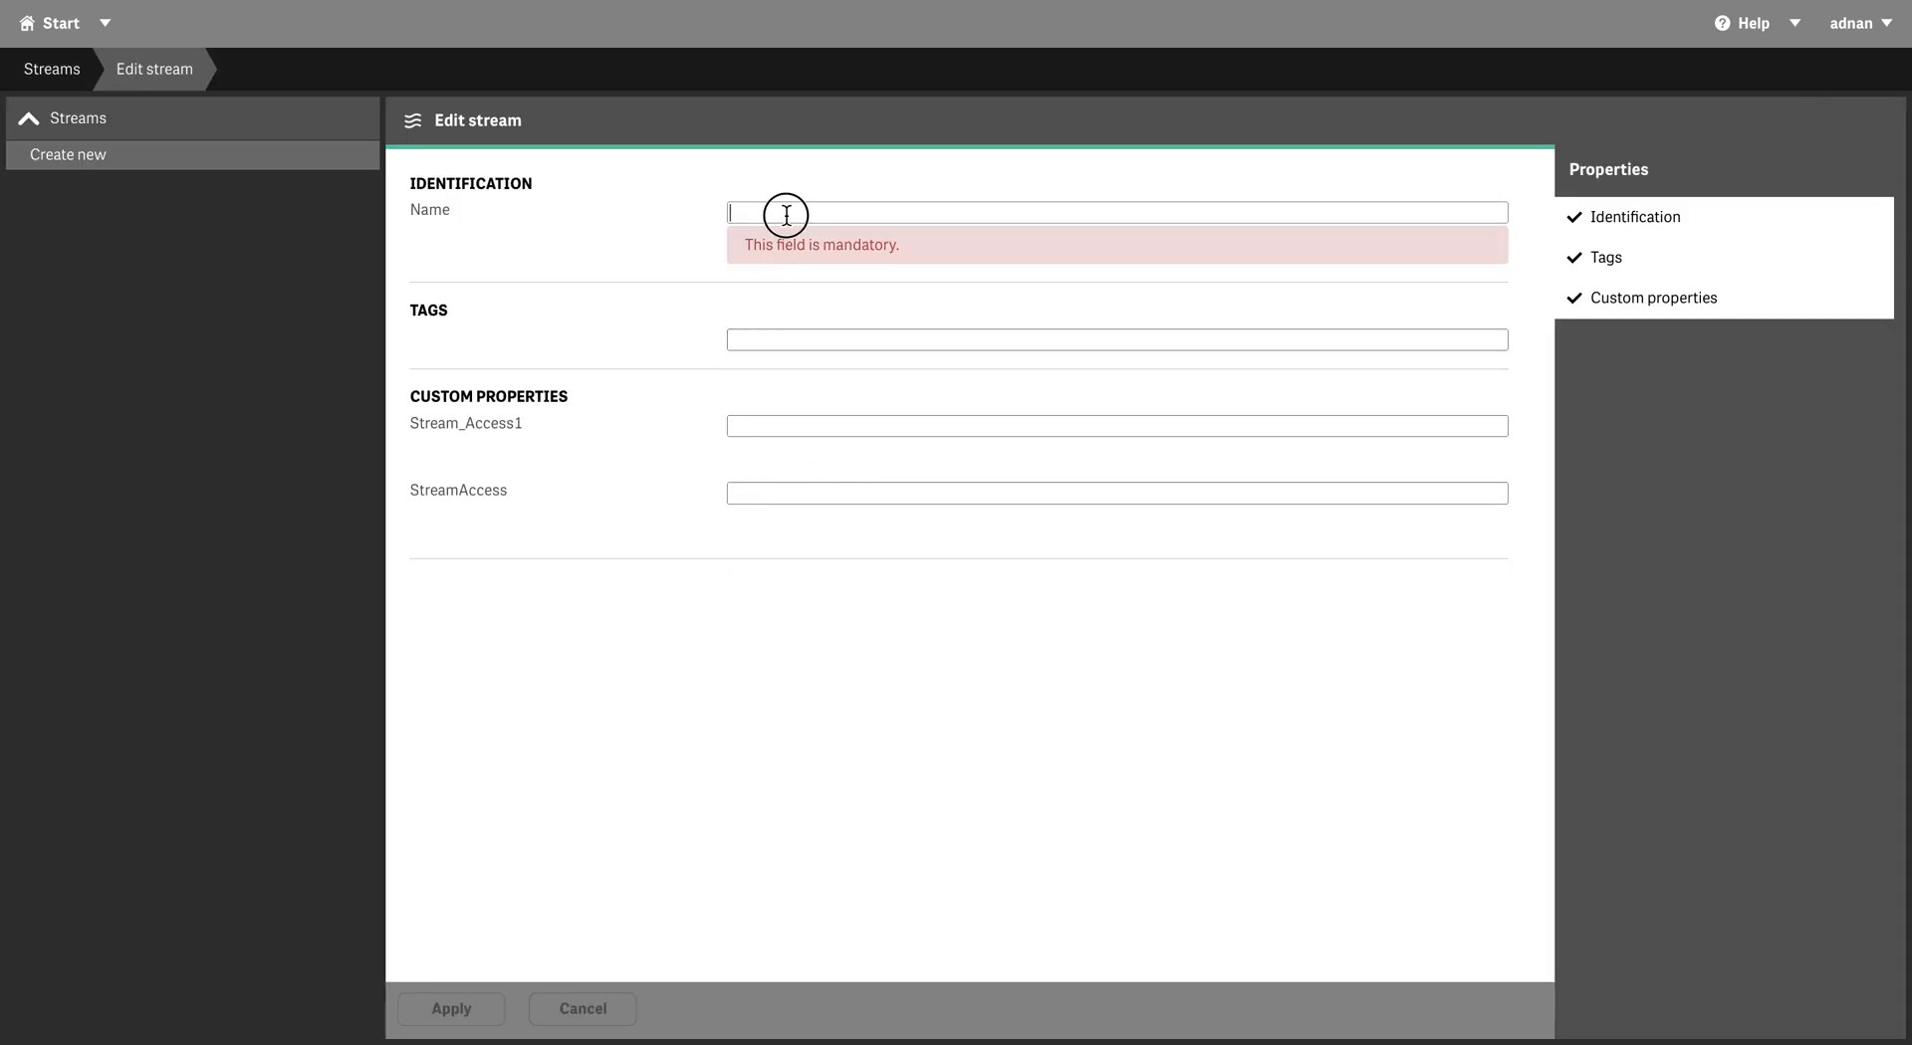
{"action": "type", "text": "Test"}
{"action": "key", "text": "Tab"}
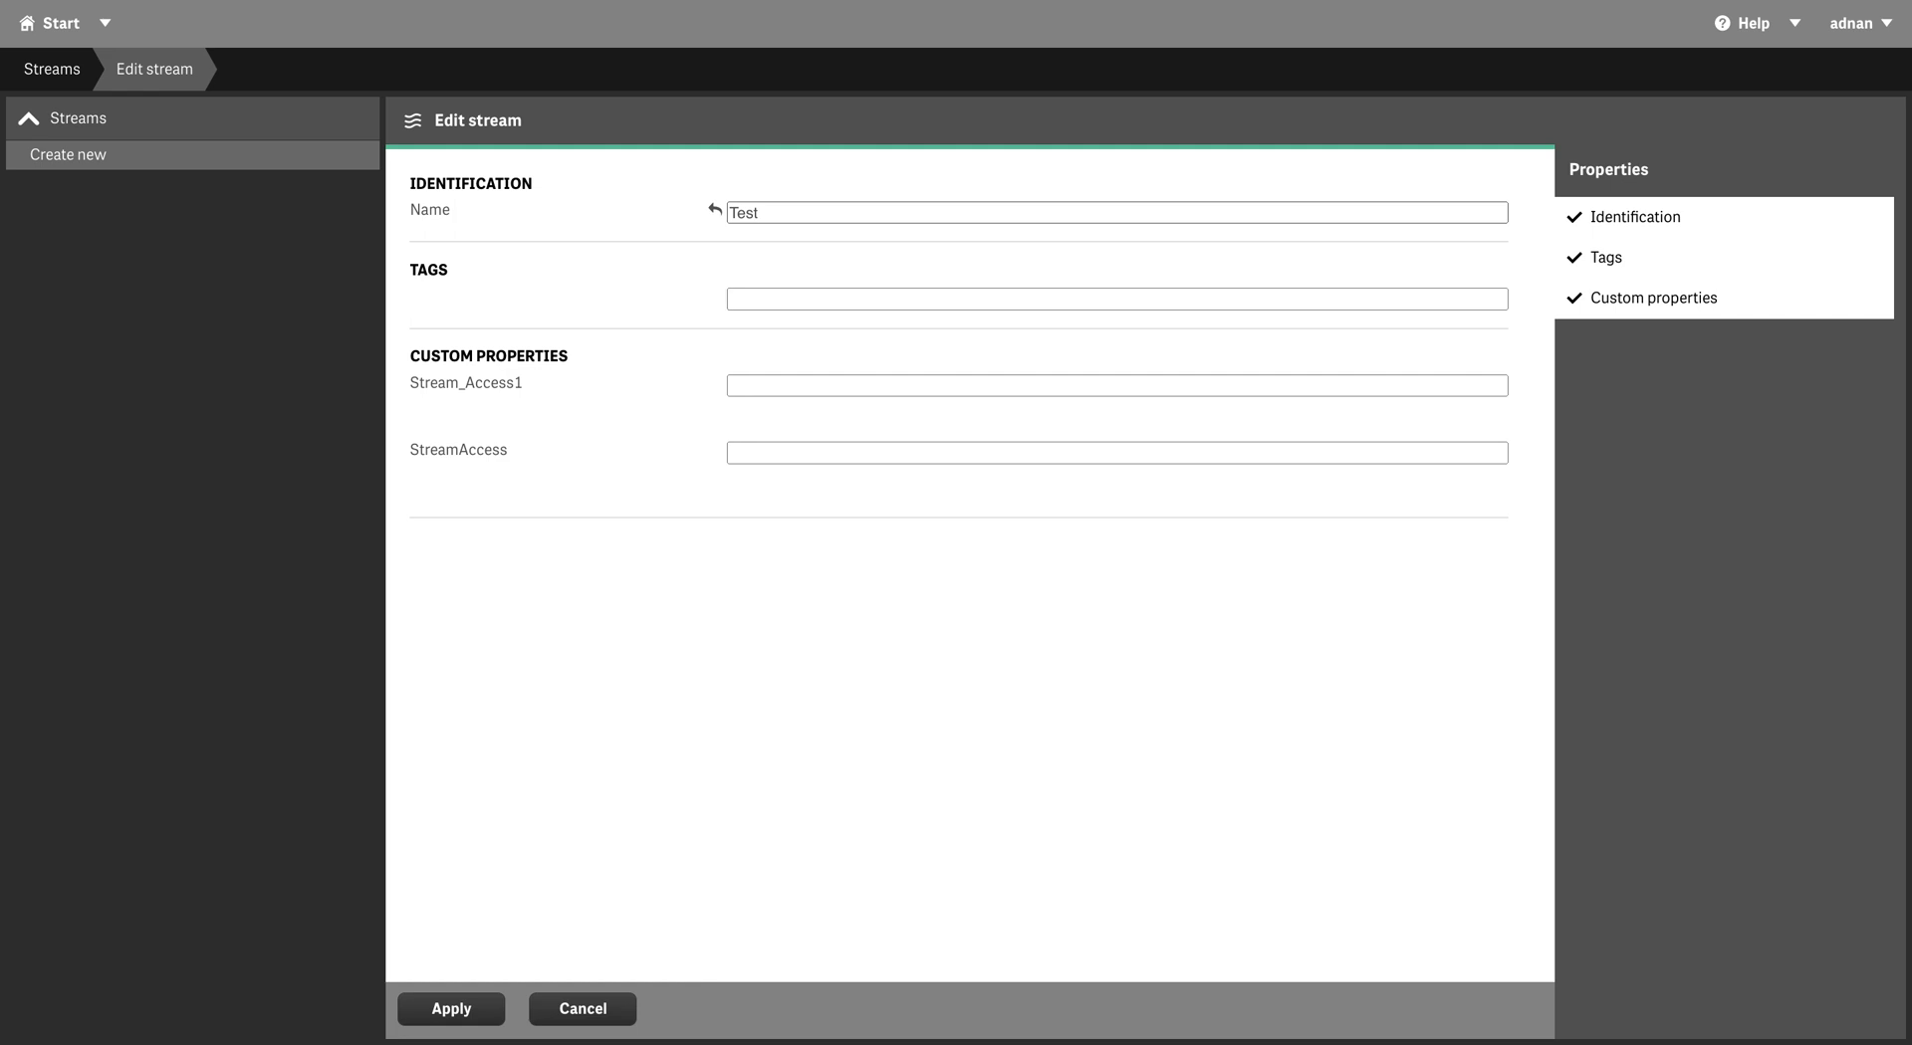
{"action": "left_click", "coordinate": [471, 1009]}
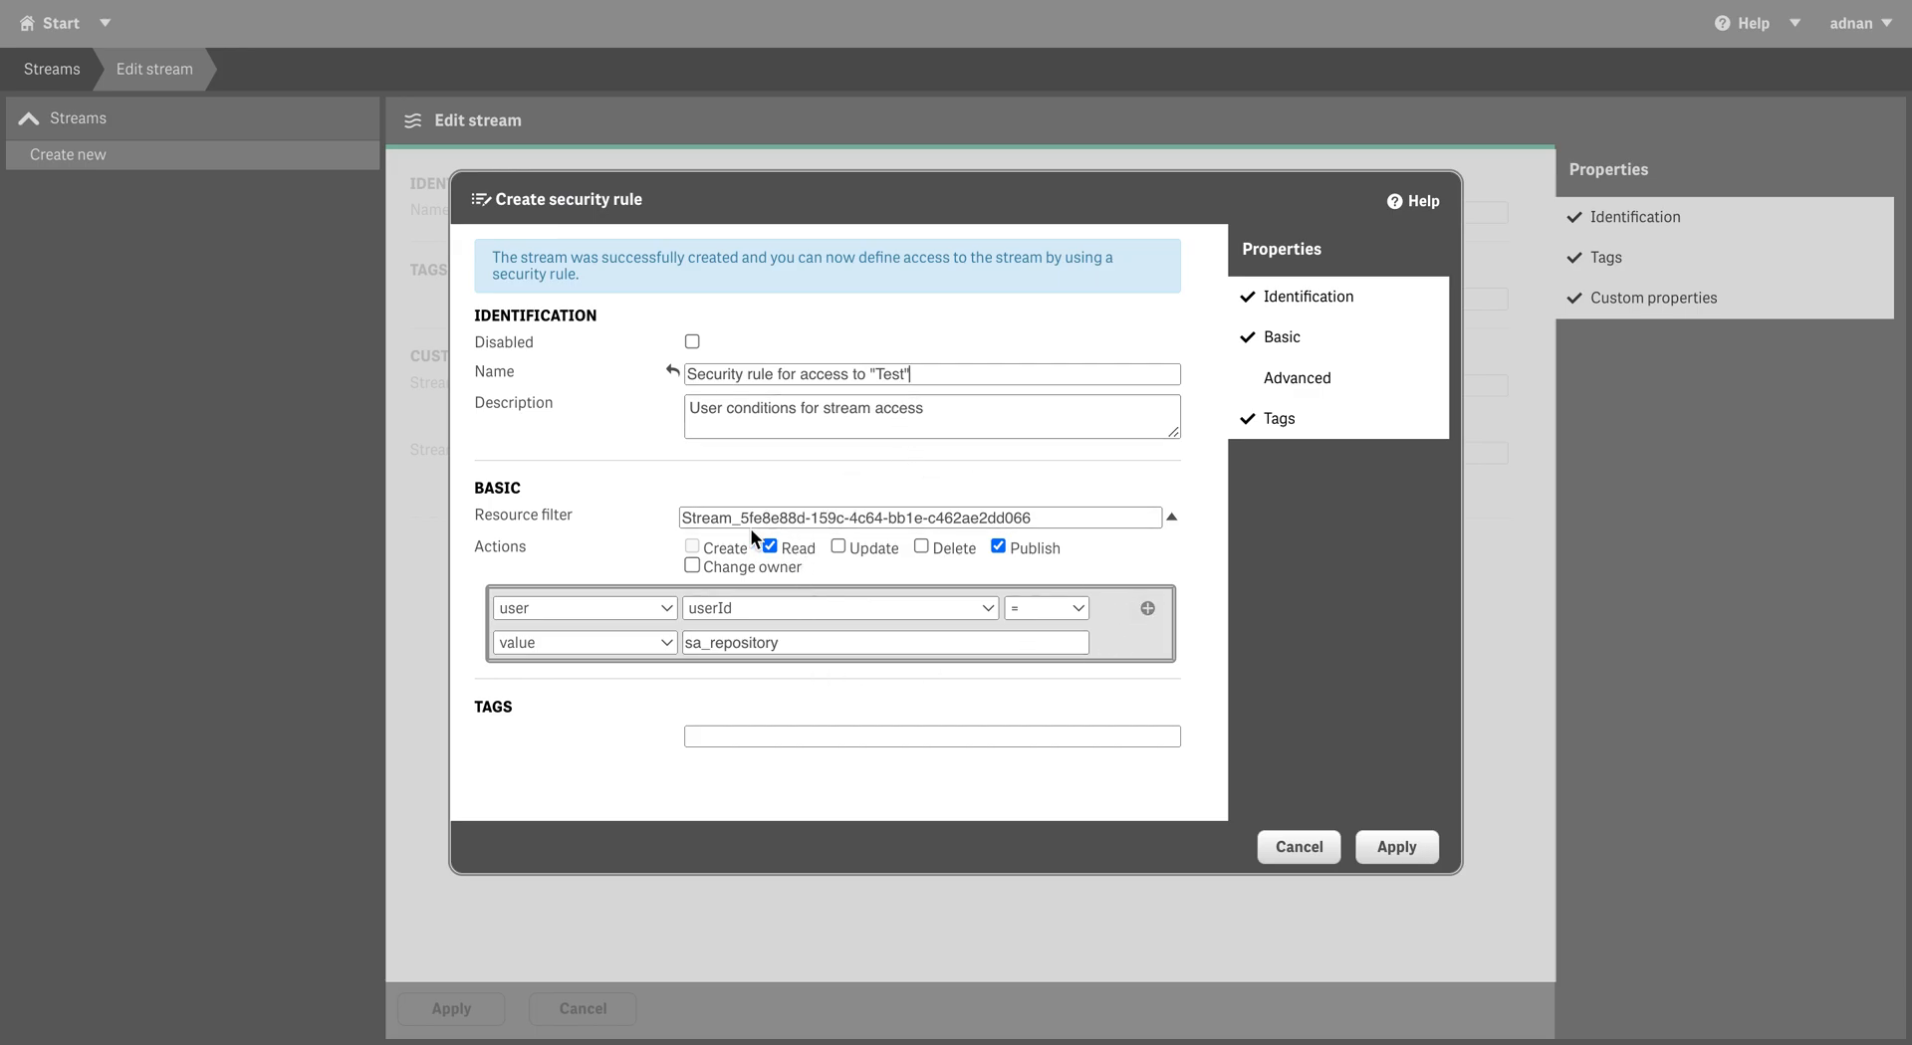
Set the Test stream's security rule condition to the user ID demo and apply the rule
{"action": "left_click_drag", "start_coordinate": [1041, 522], "coordinate": [711, 519]}
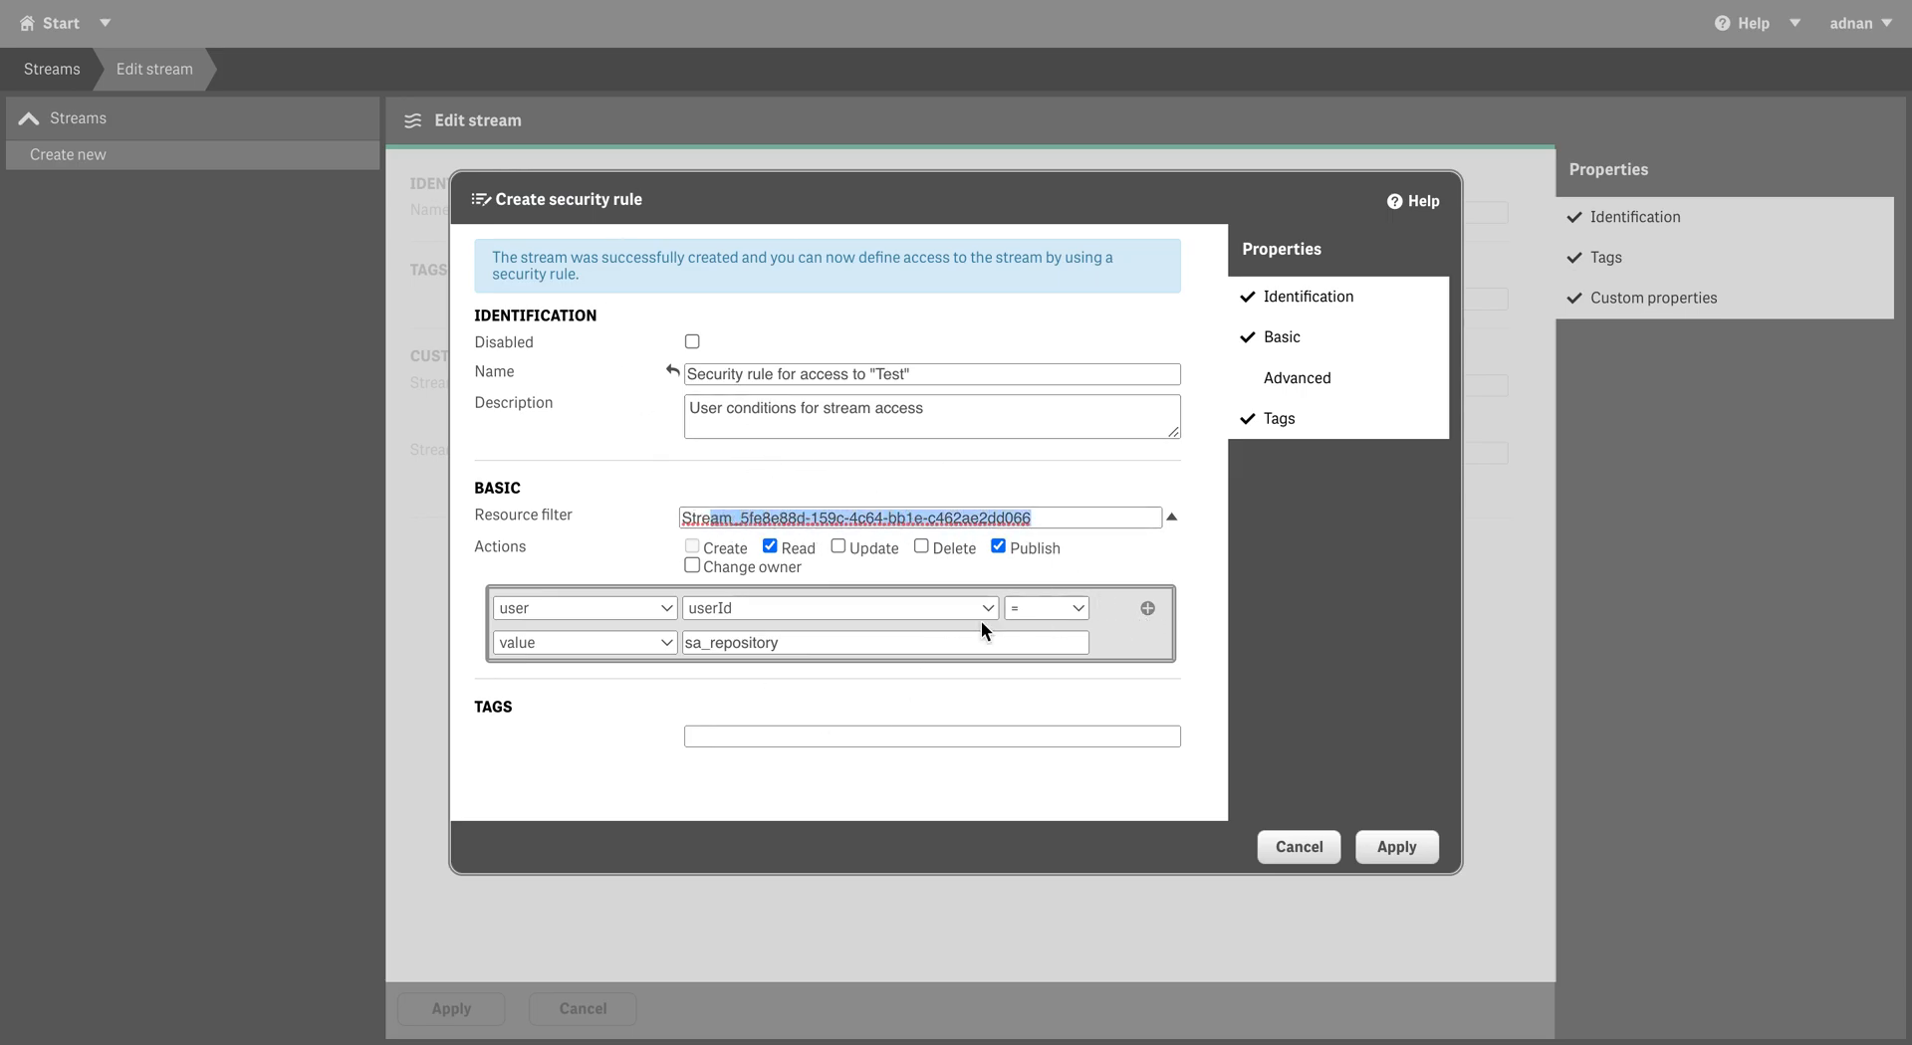
{"action": "left_click_drag", "start_coordinate": [831, 644], "coordinate": [672, 657]}
{"action": "type", "text": "Demo"}
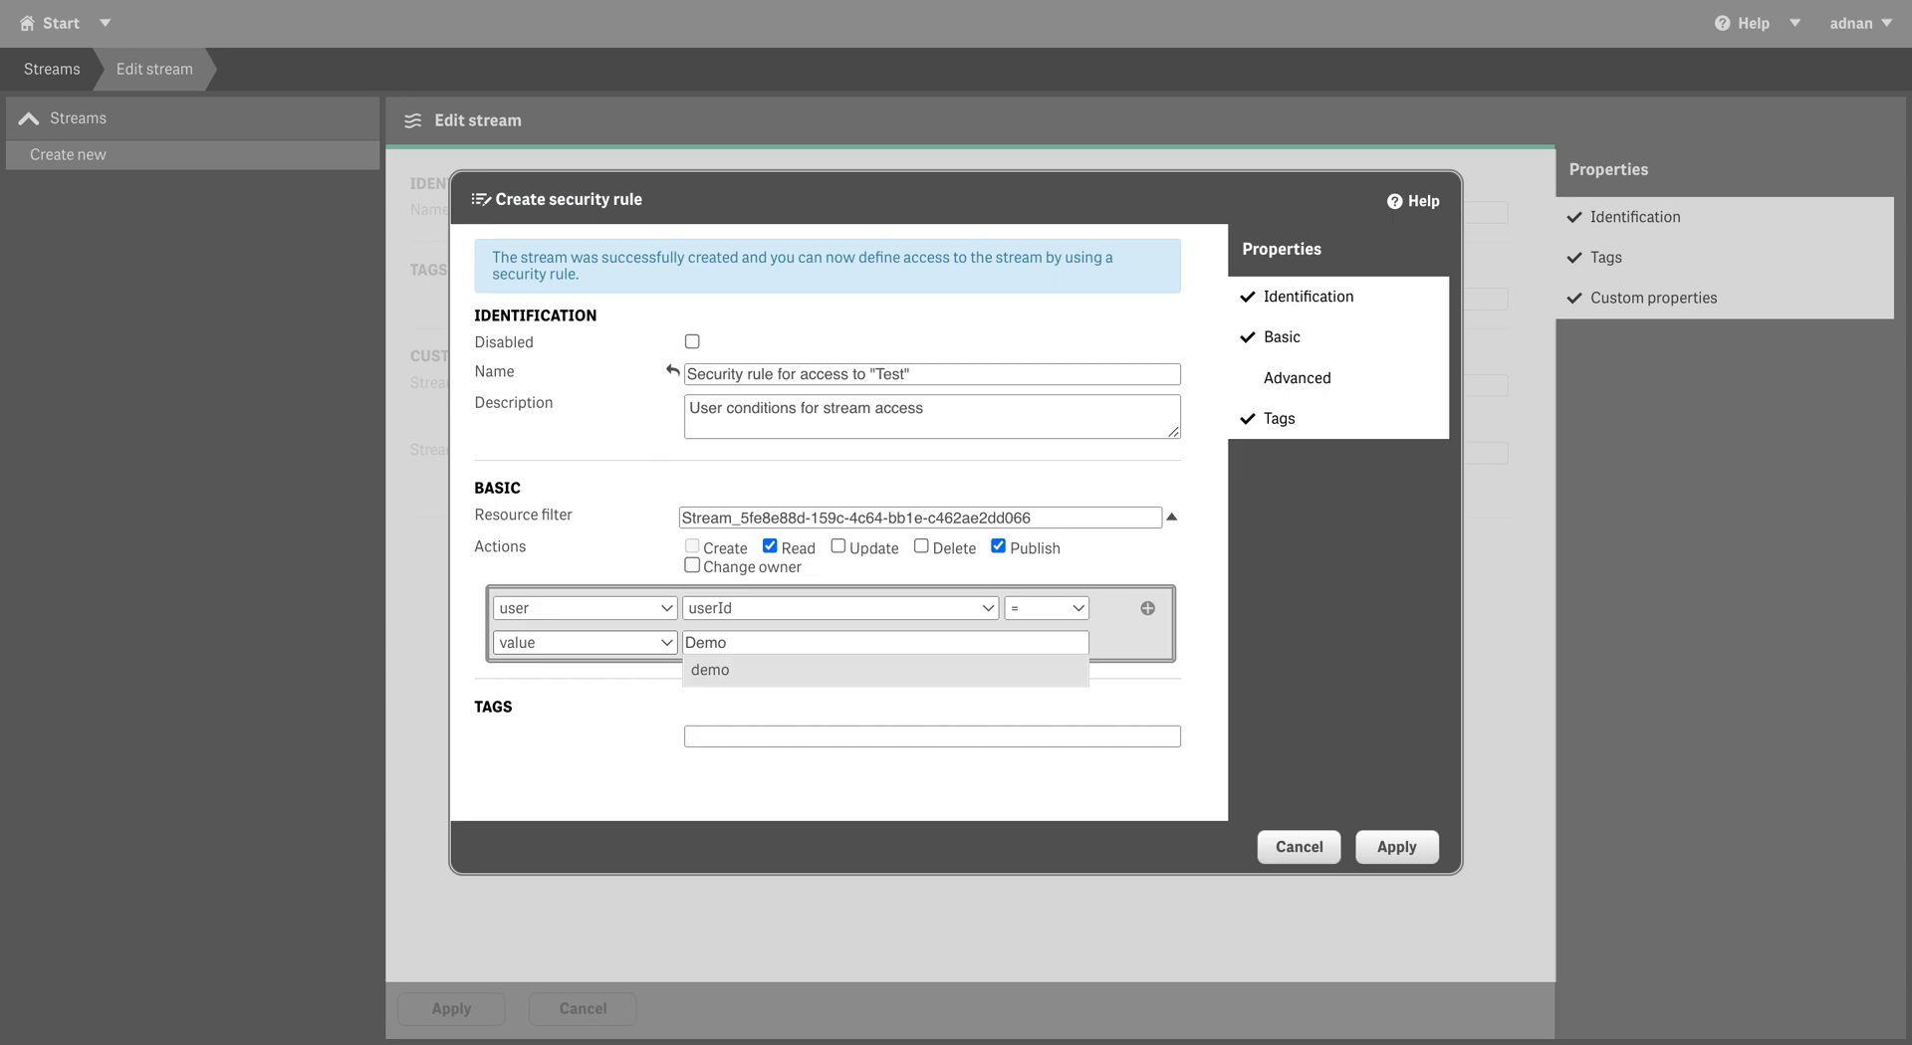
{"action": "left_click", "coordinate": [710, 669]}
{"action": "left_click", "coordinate": [1379, 847]}
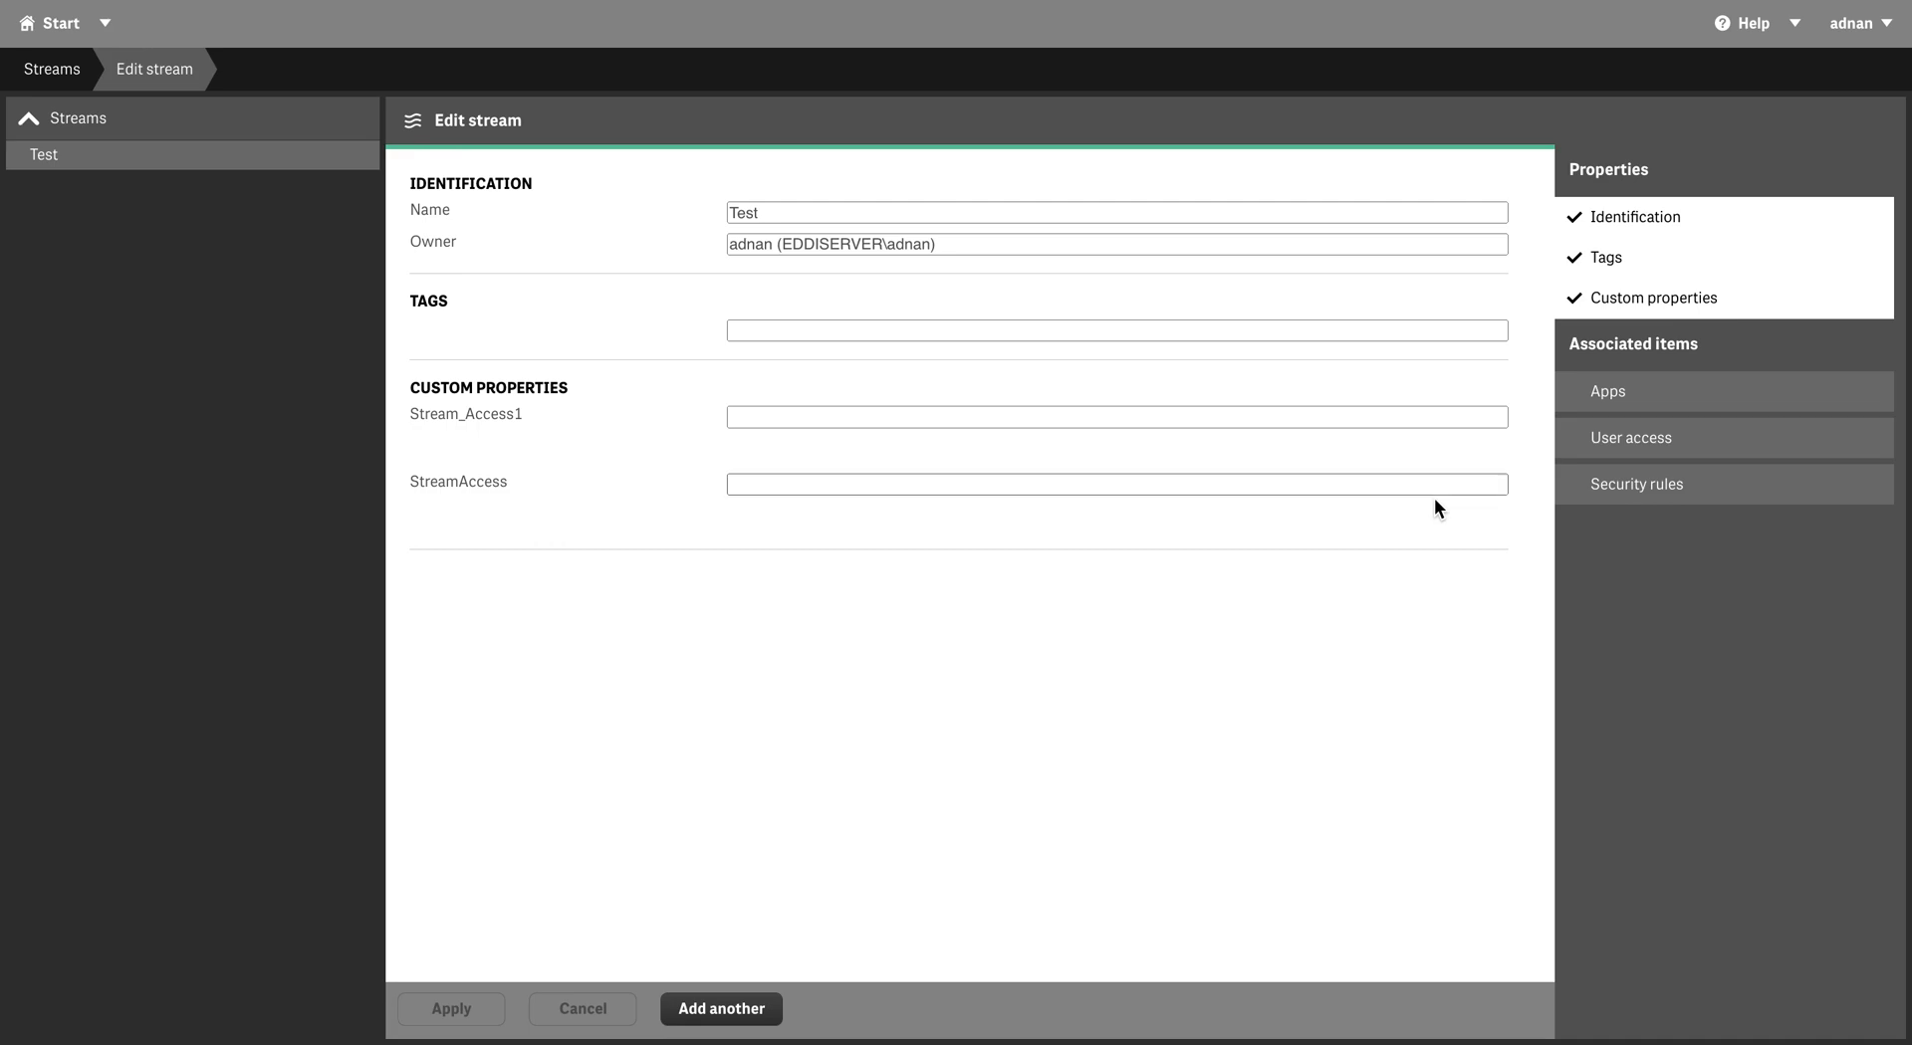
Delete the security rule for access to "Test" from the Test stream's associated rules and confirm the deletion
{"action": "left_click", "coordinate": [1667, 491]}
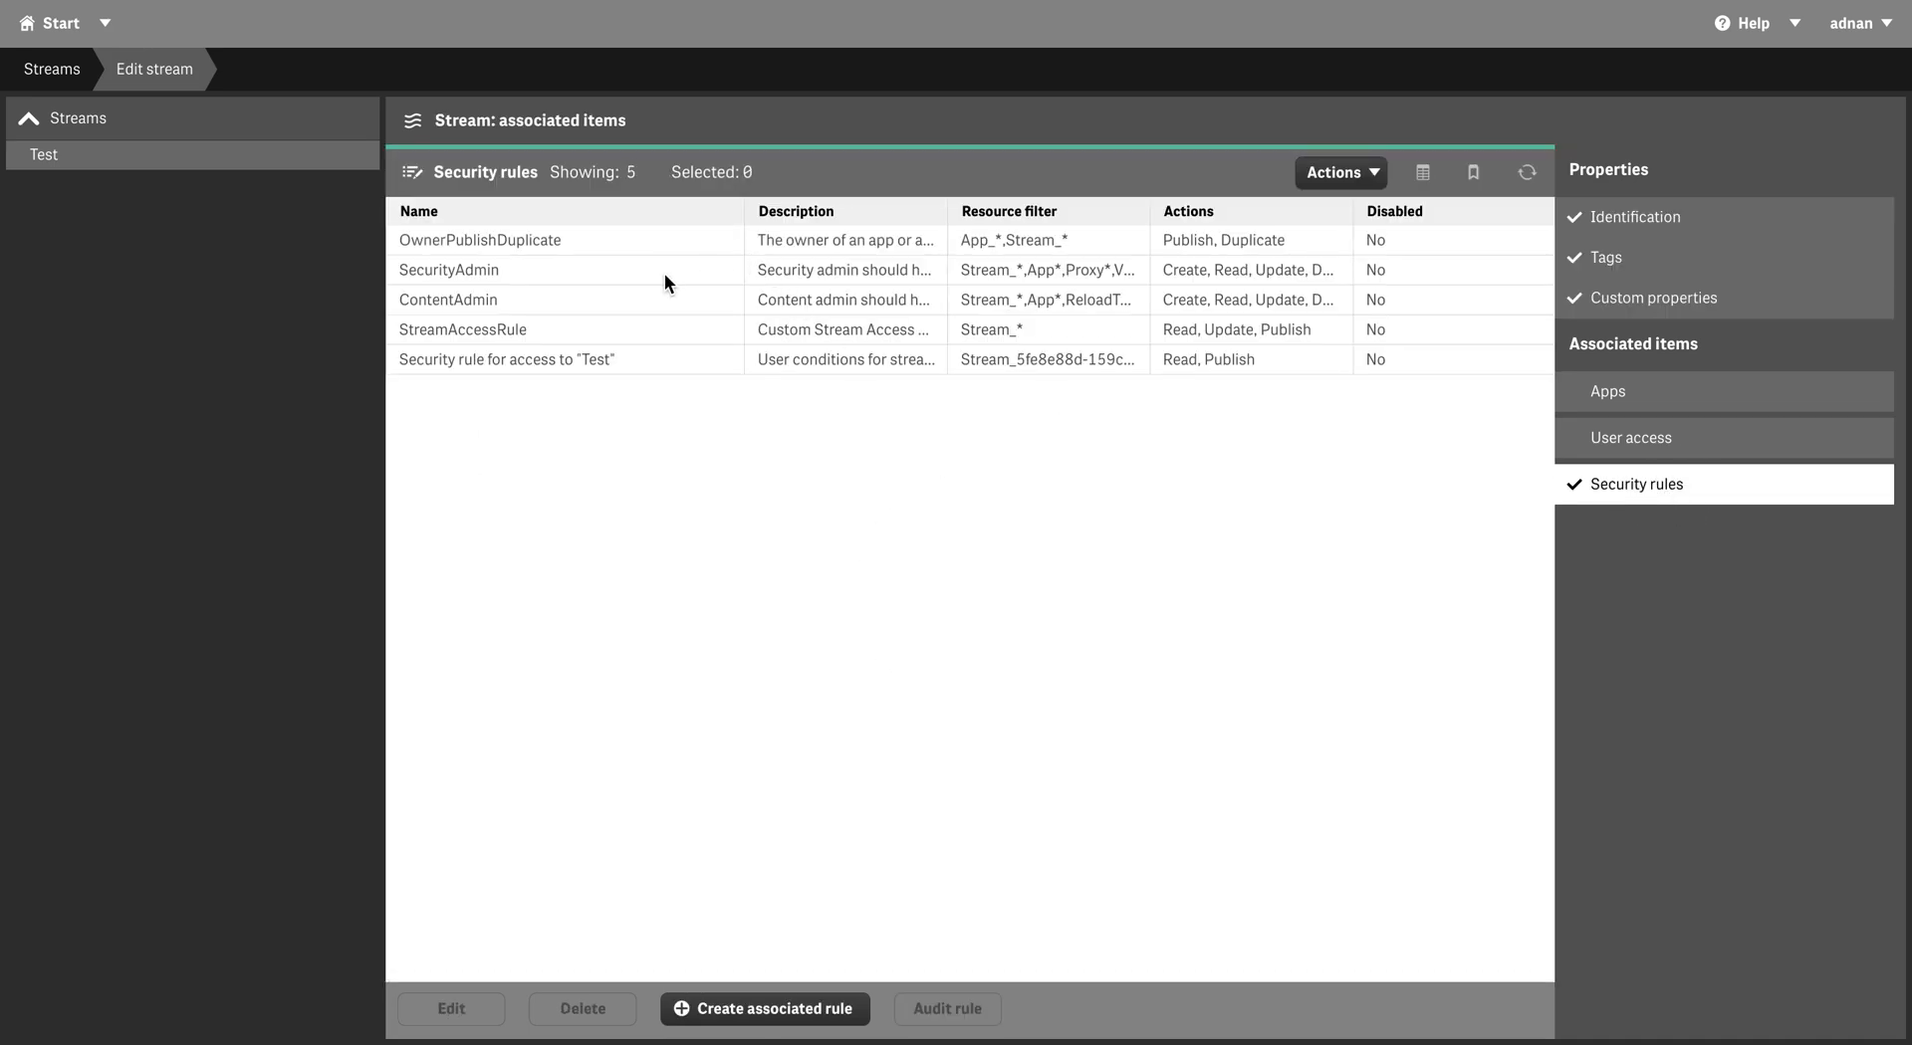
{"action": "left_click", "coordinate": [546, 373]}
{"action": "left_click", "coordinate": [587, 1008]}
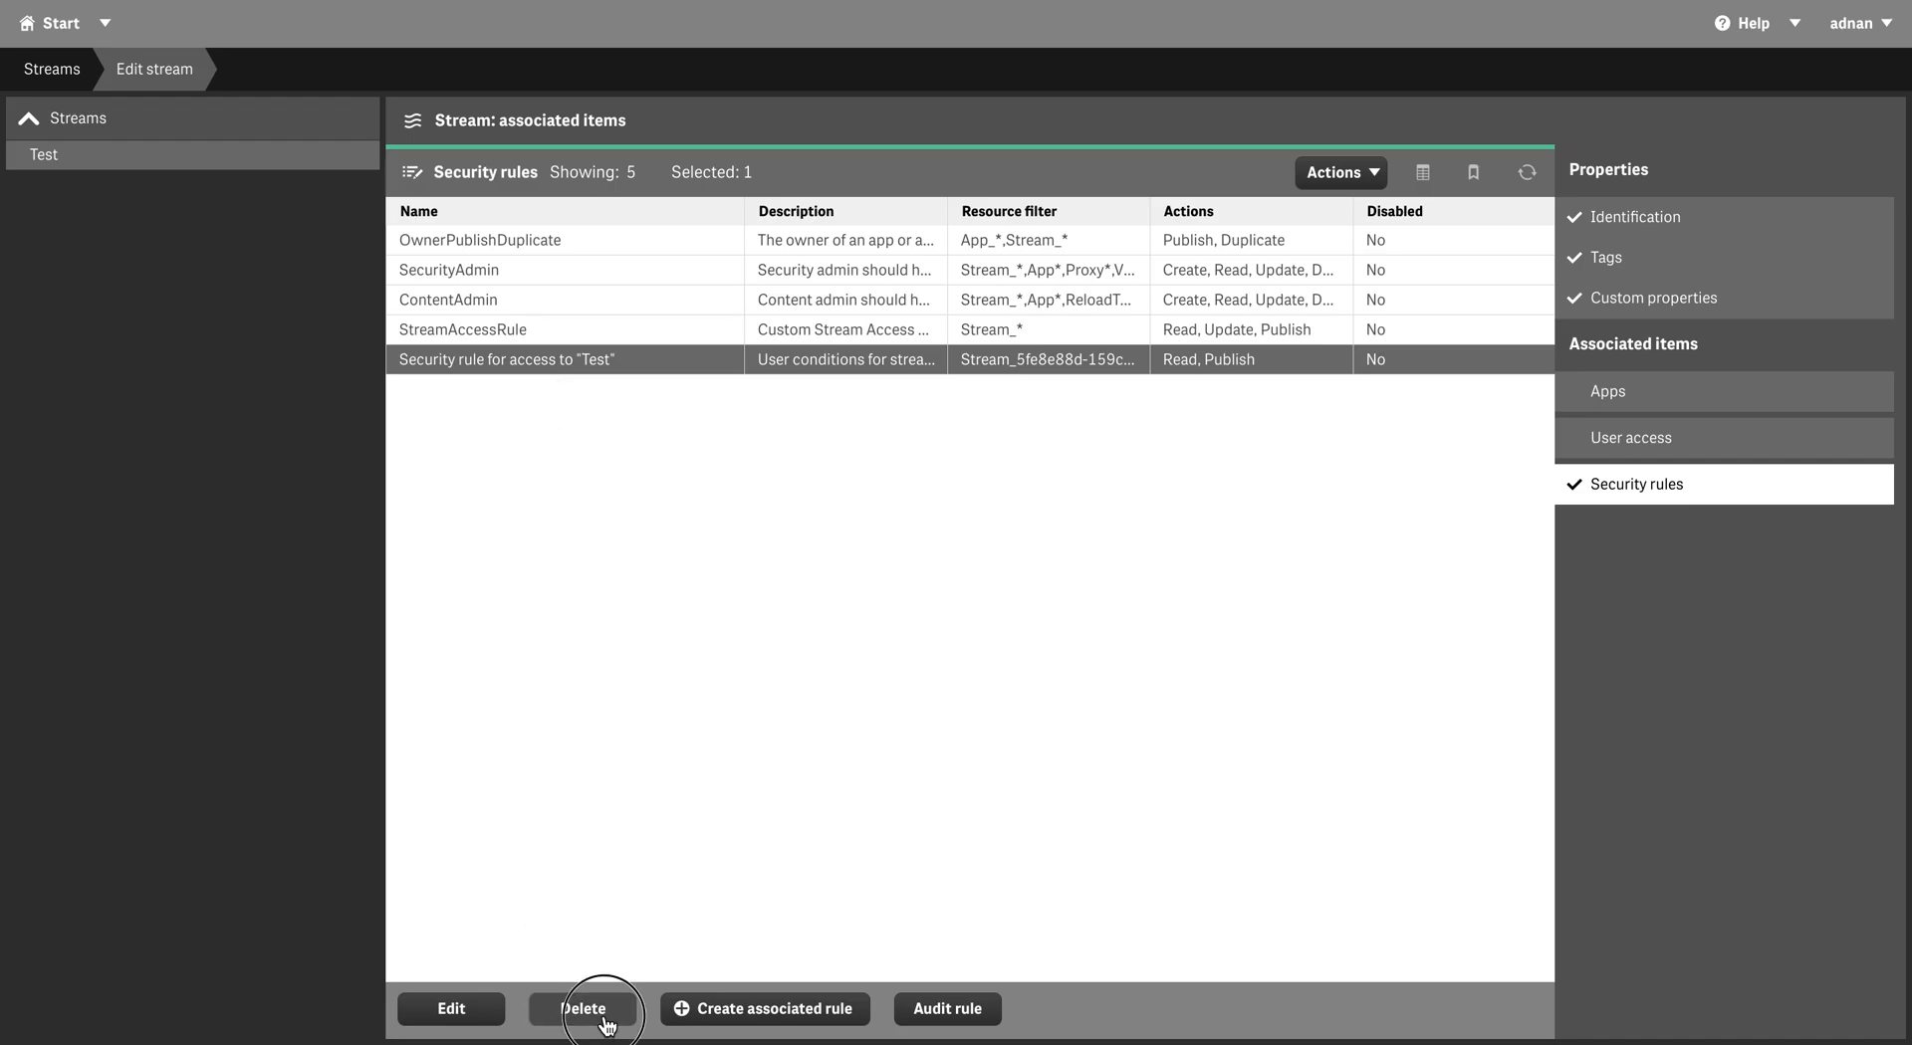
{"action": "left_click", "coordinate": [1217, 646]}
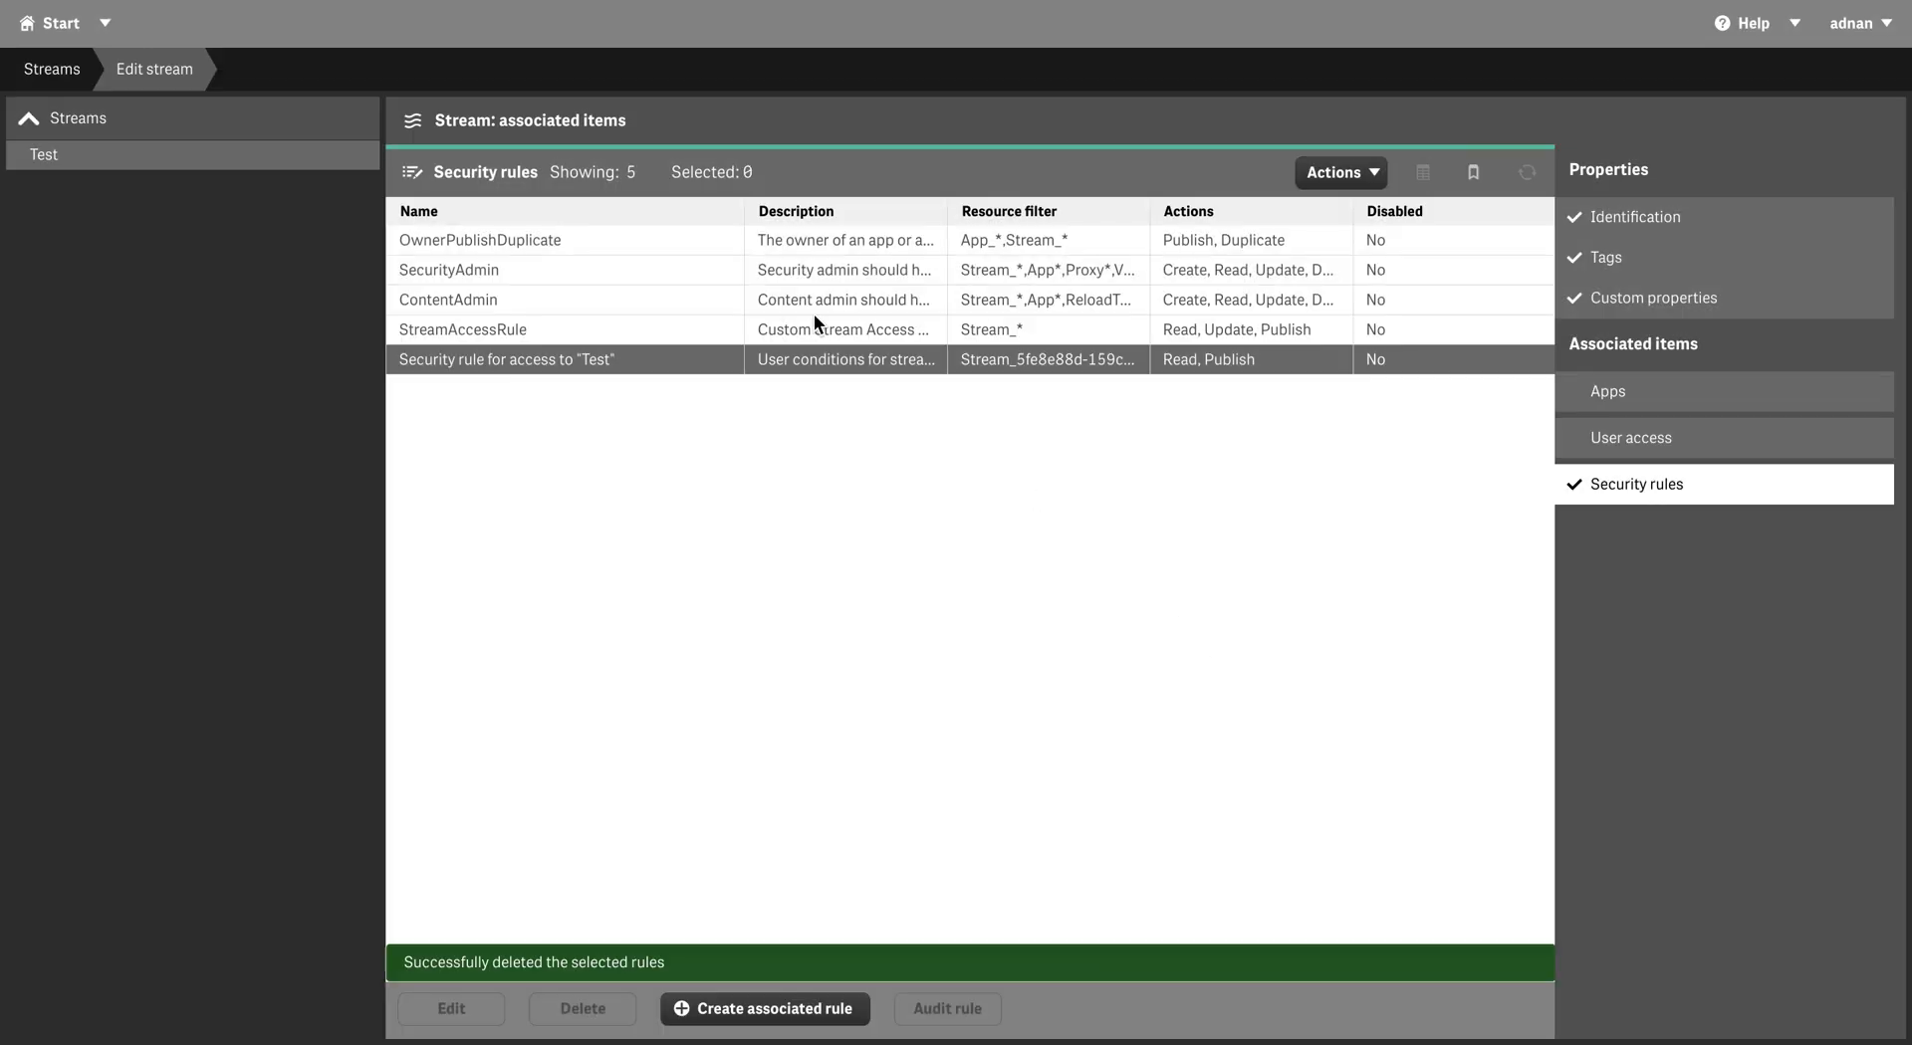
Assign the value Test to the Test stream's Stream_Access1 custom property and apply the change
{"action": "left_click", "coordinate": [45, 78]}
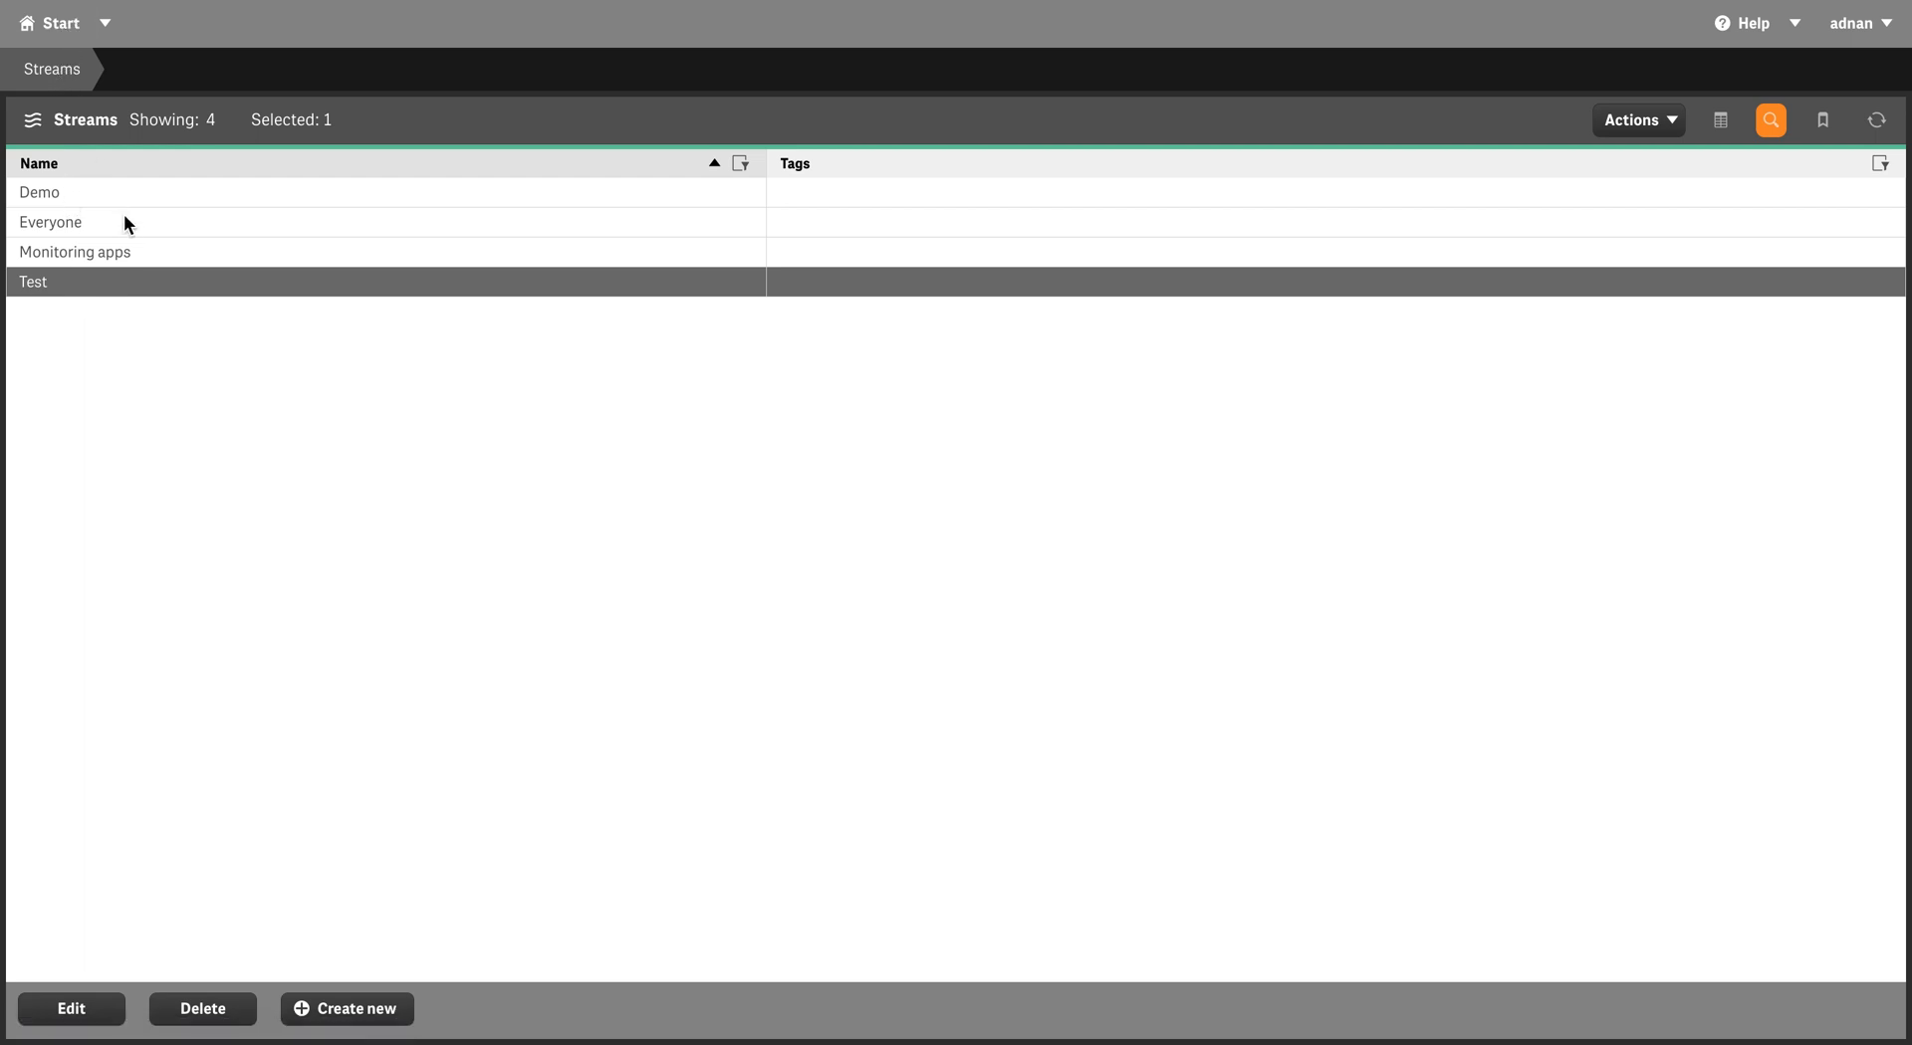
{"action": "double_click", "coordinate": [153, 283]}
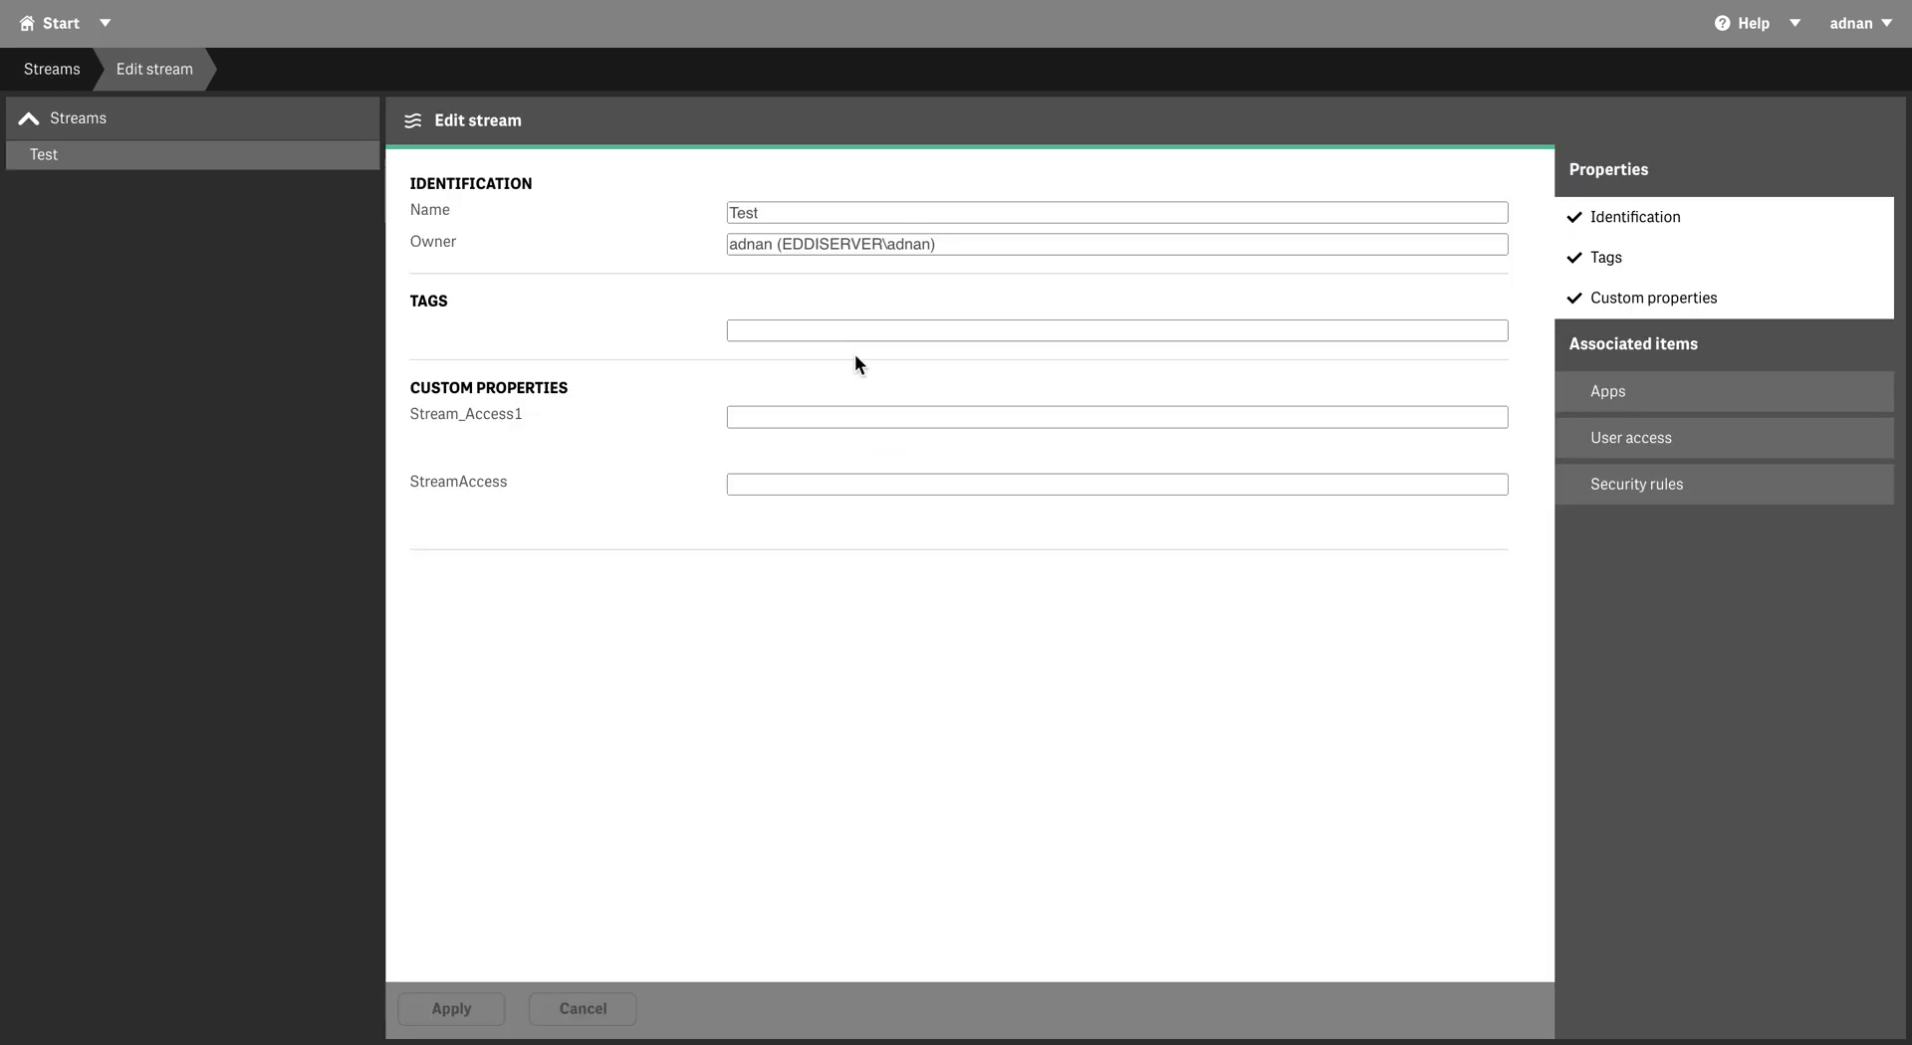
{"action": "left_click", "coordinate": [1607, 303]}
{"action": "left_click", "coordinate": [1593, 304]}
{"action": "left_click", "coordinate": [796, 416]}
{"action": "left_click", "coordinate": [780, 510]}
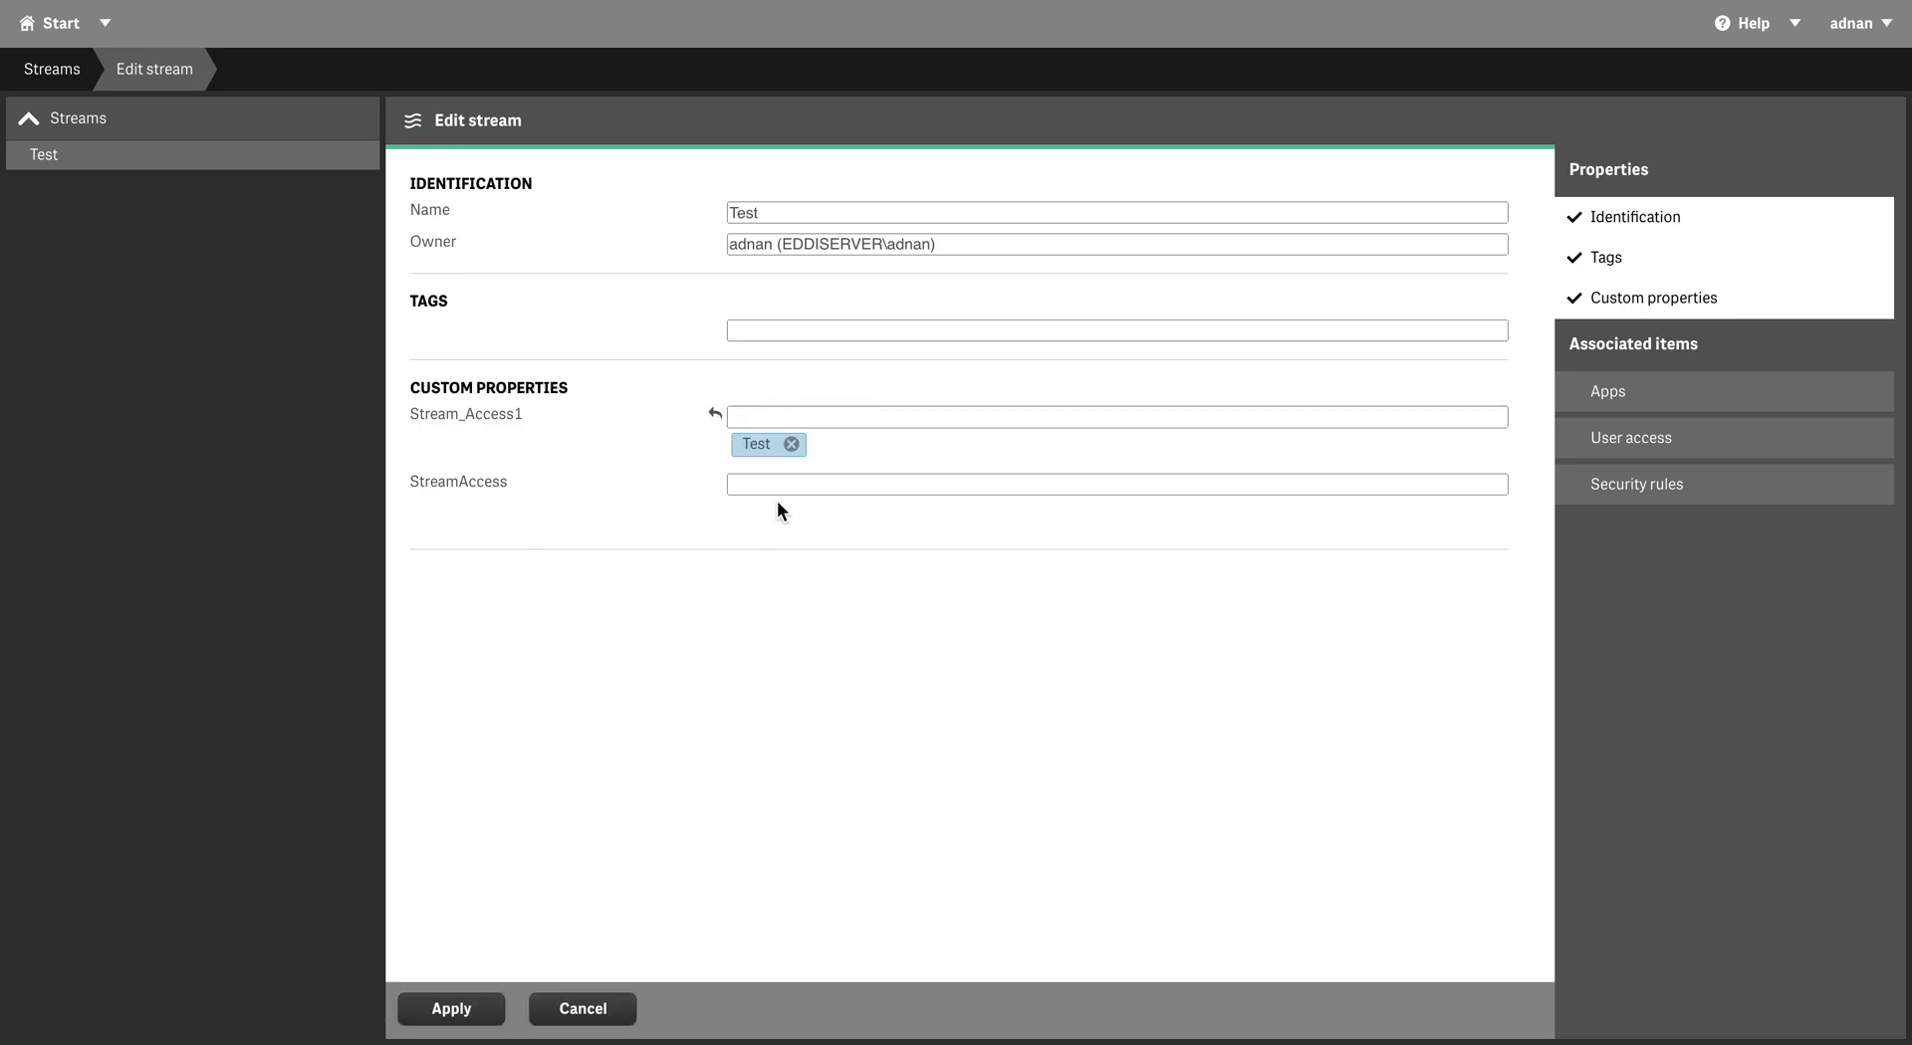
{"action": "left_click", "coordinate": [443, 1010]}
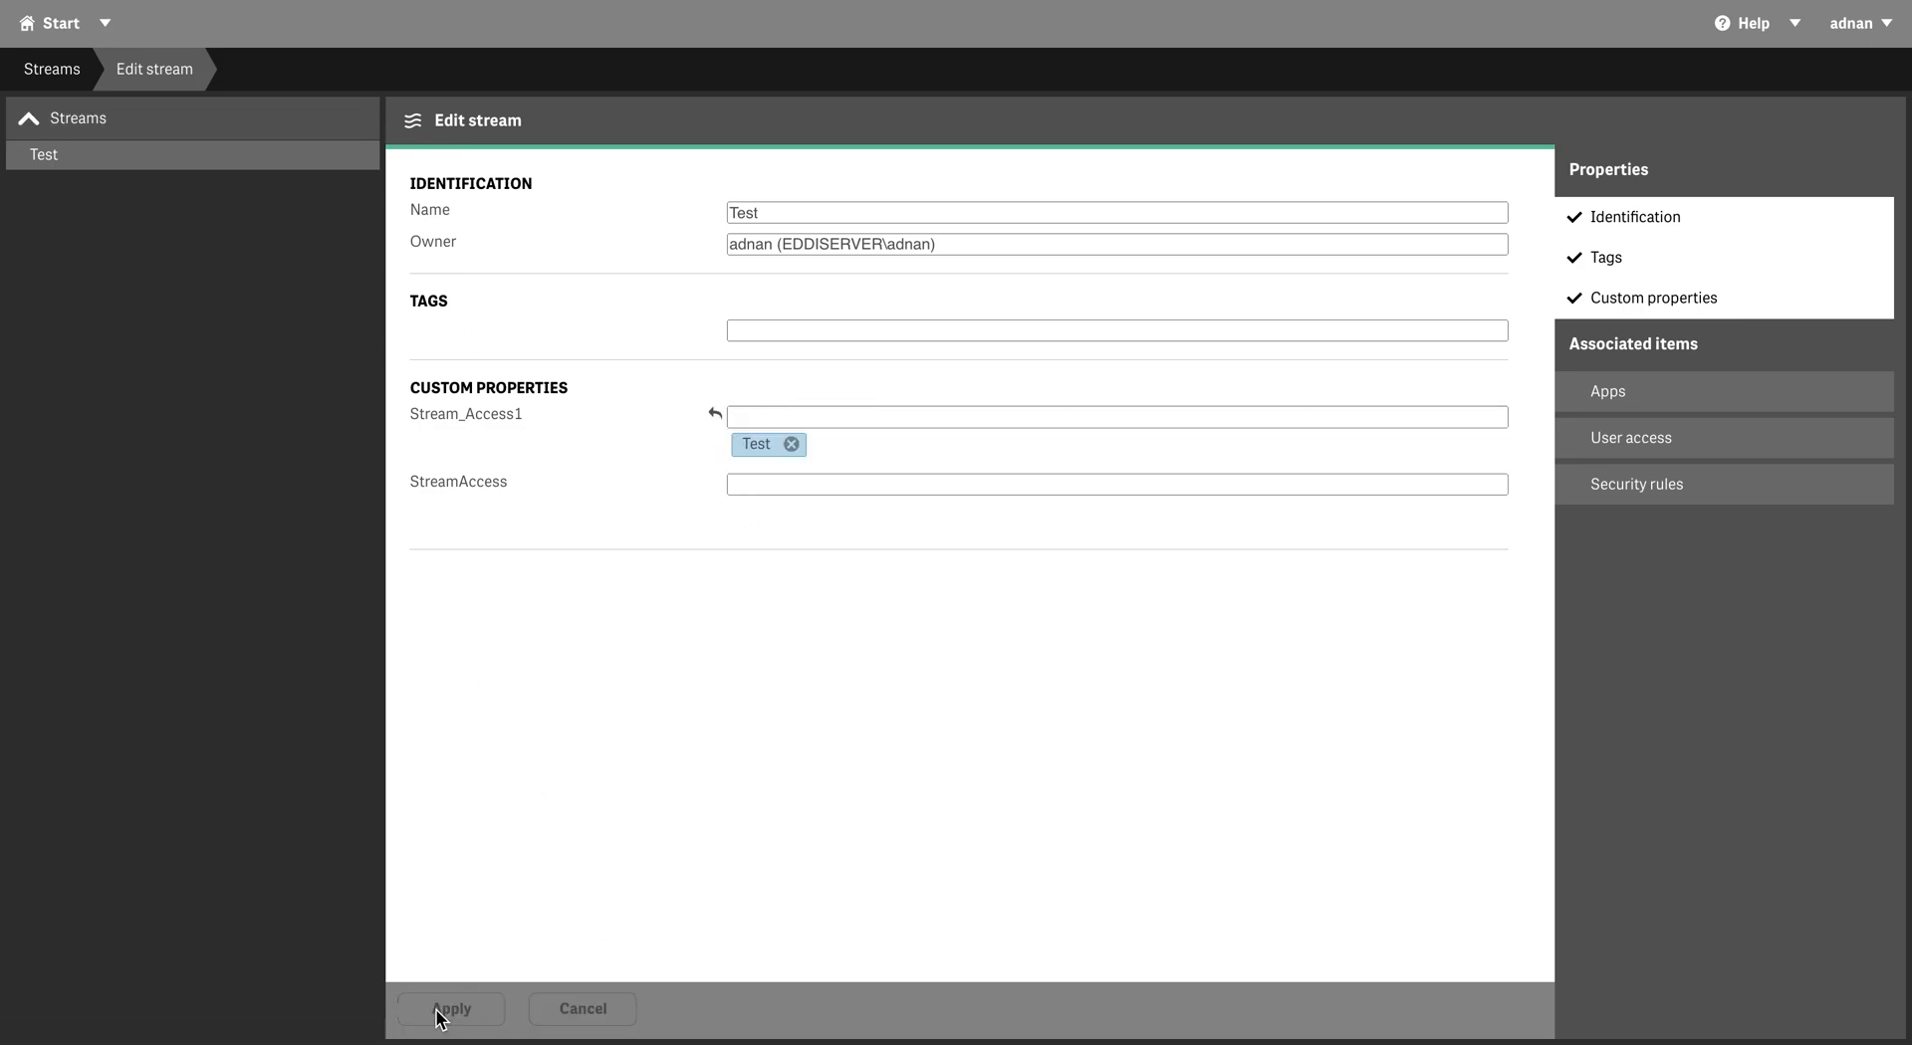
Assign the value Demo to the Demo stream's Stream_Access1 custom property and apply the change
{"action": "left_click", "coordinate": [62, 127]}
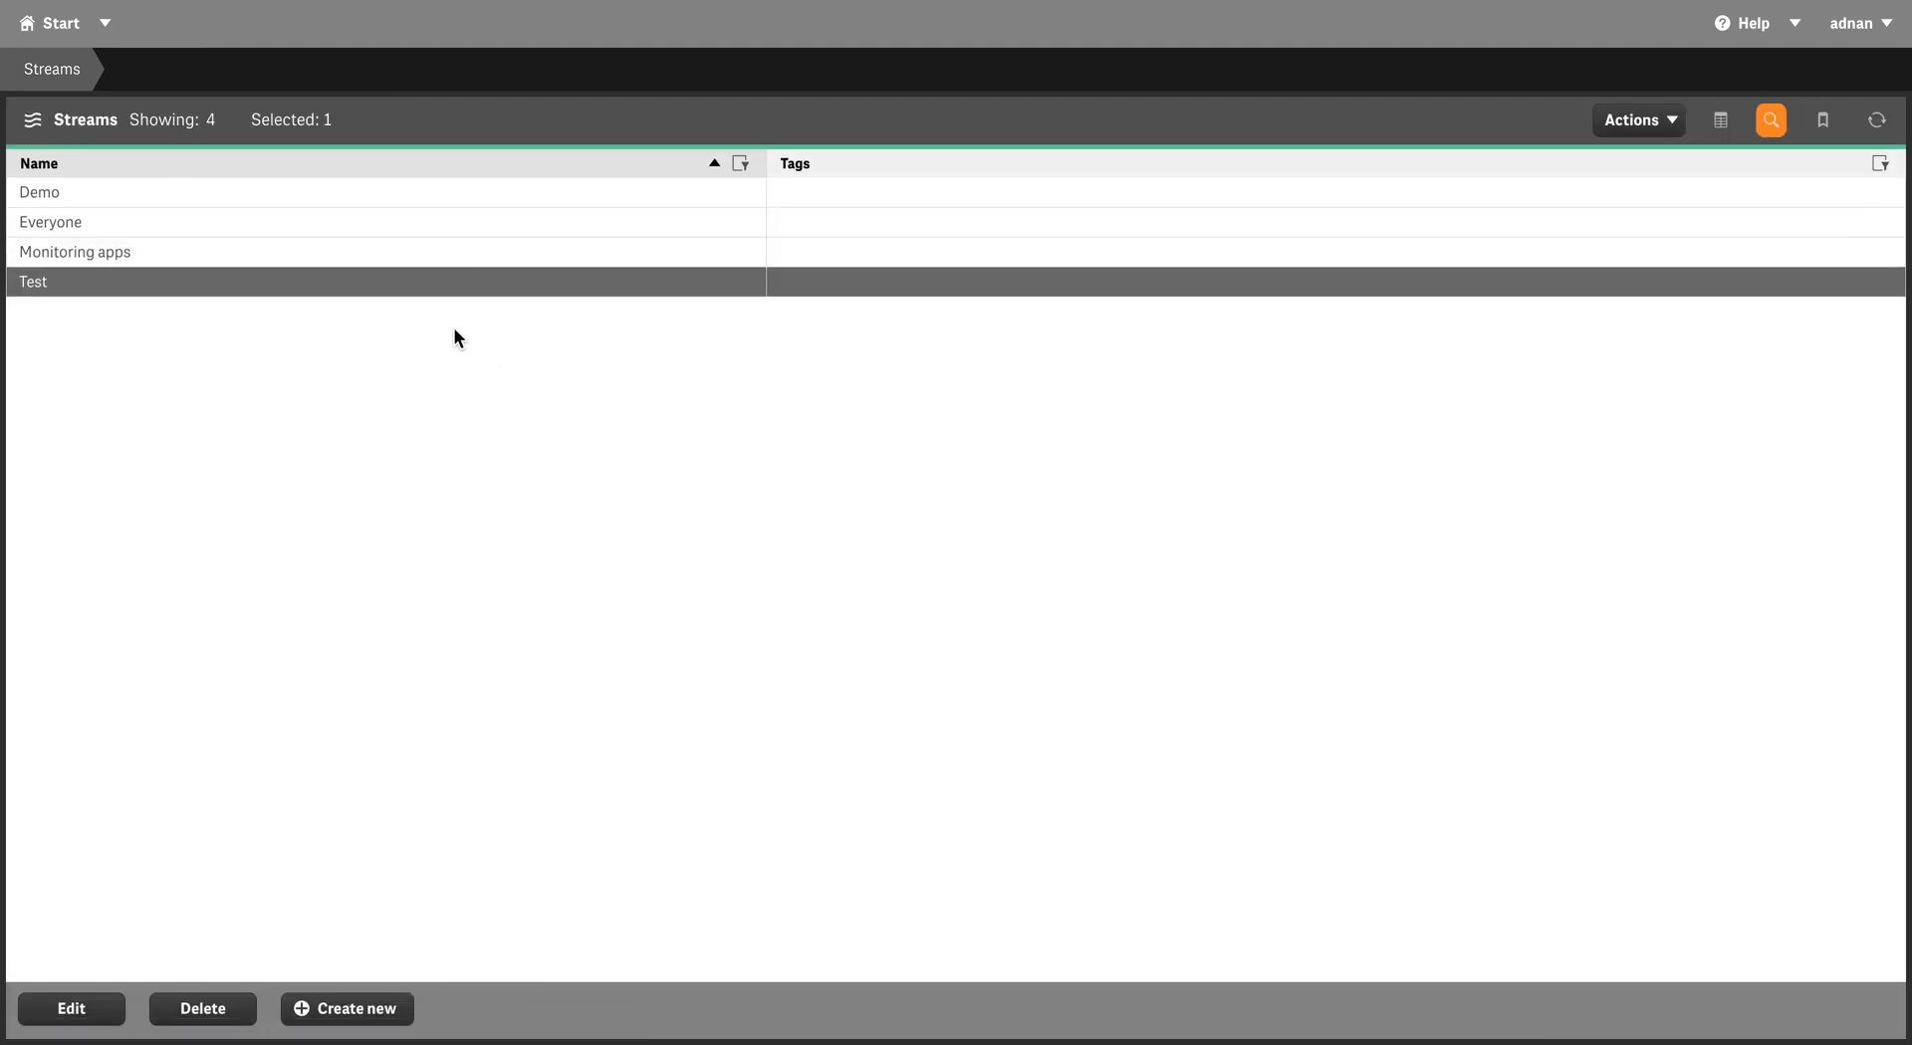
{"action": "double_click", "coordinate": [393, 194]}
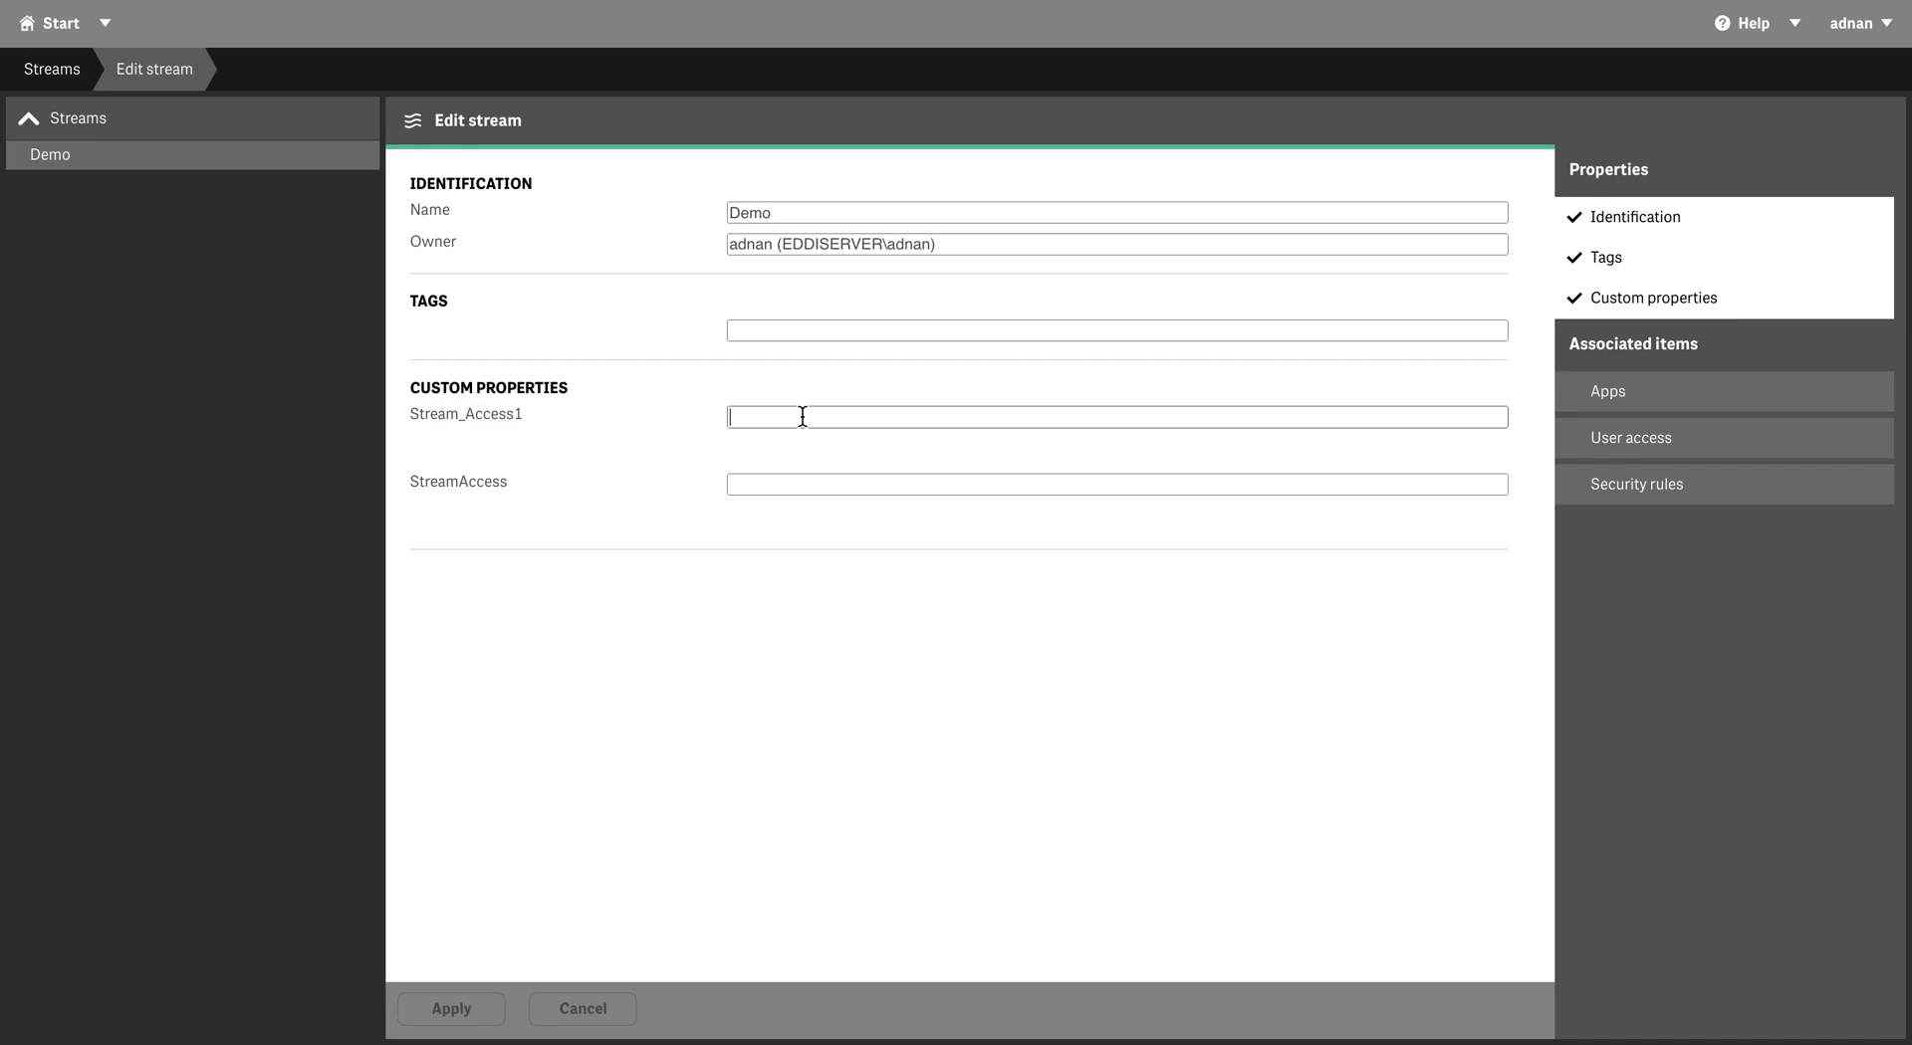
{"action": "left_click", "coordinate": [782, 450]}
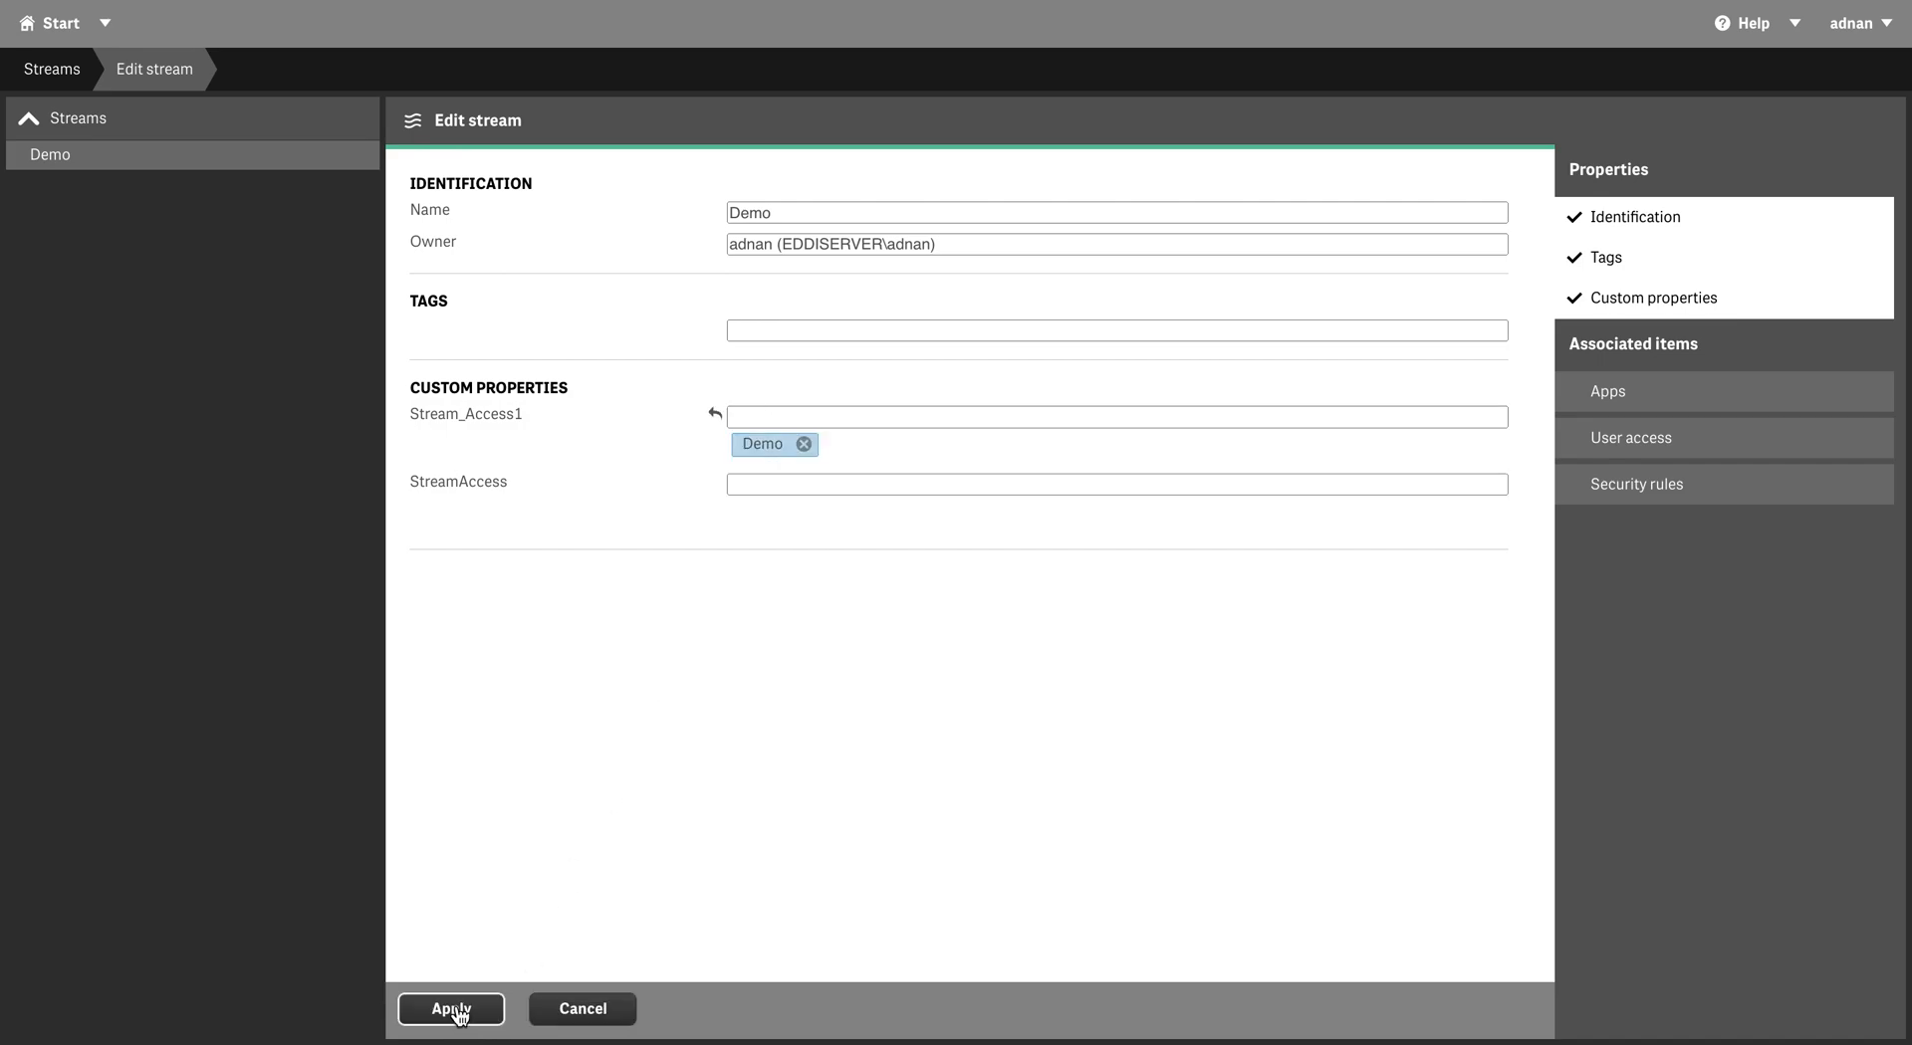
{"action": "left_click", "coordinate": [453, 1010]}
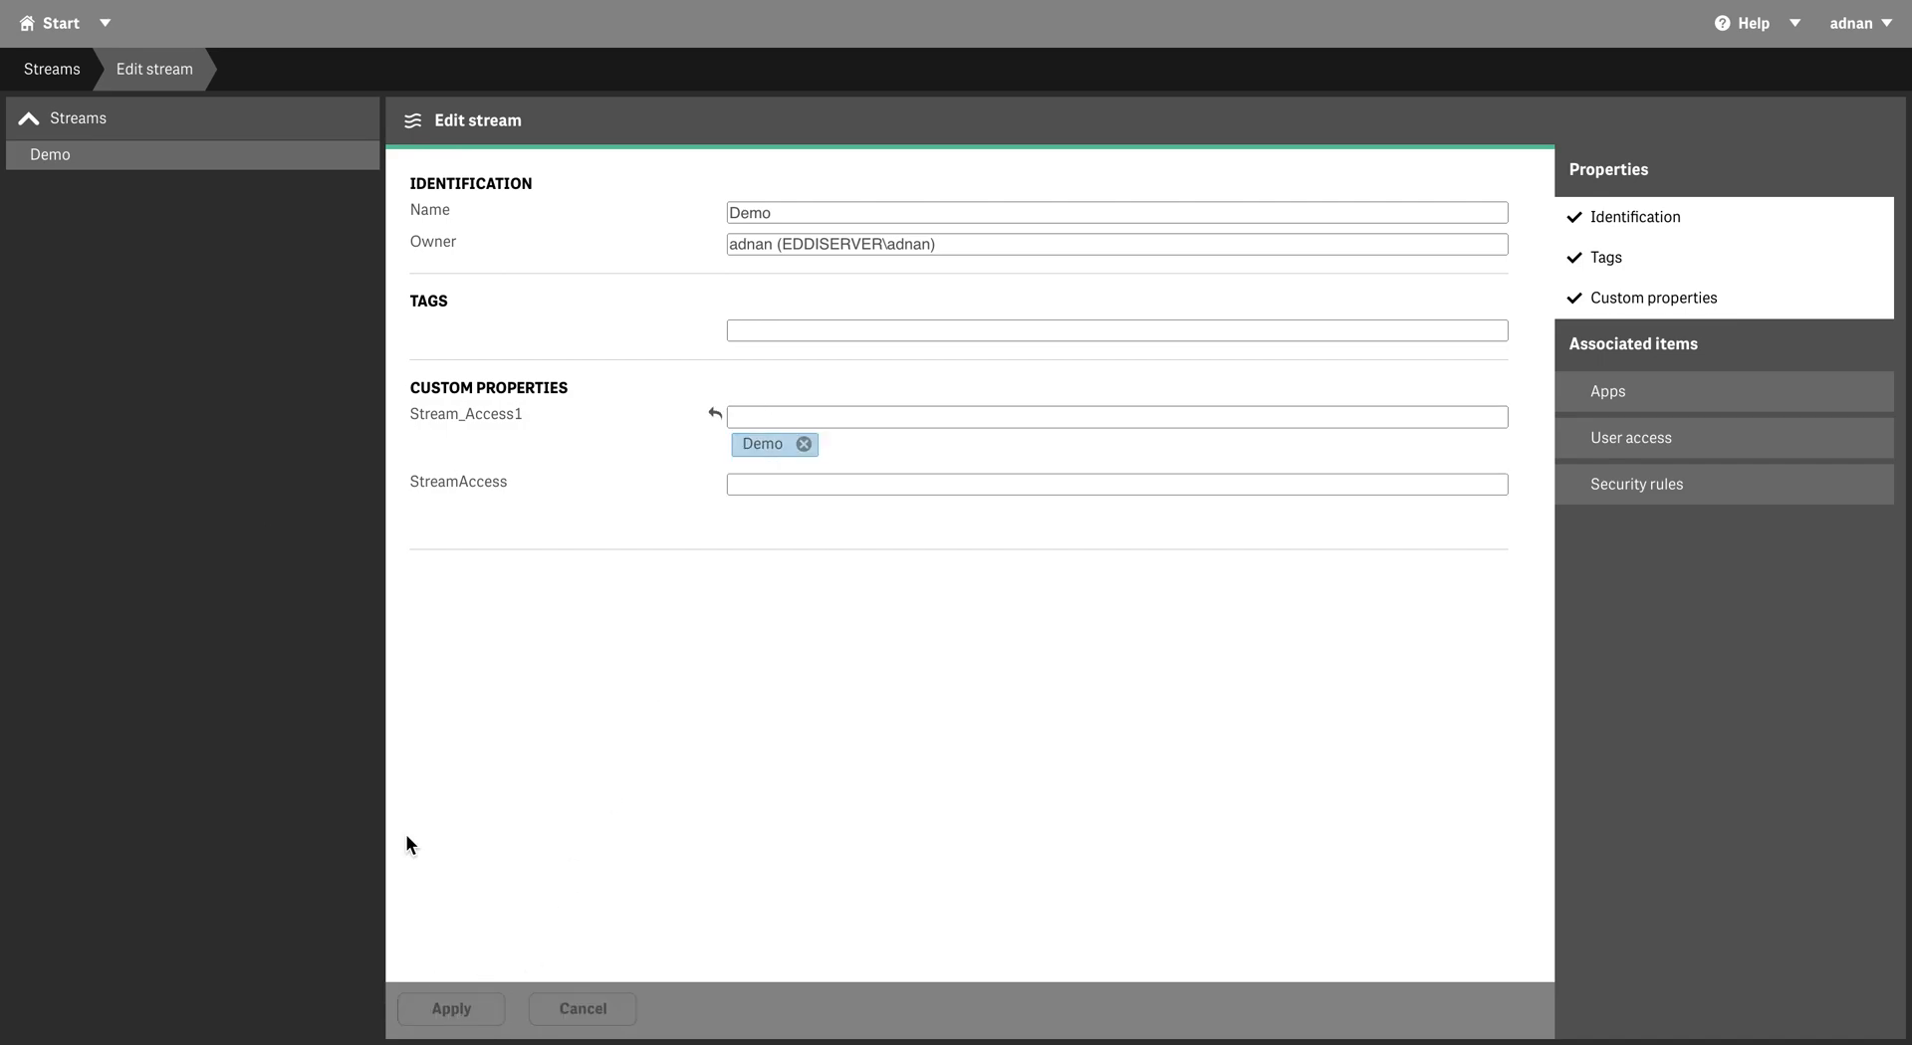
Assign the values Demo and Test to the demo user's Stream_Access1 custom property and apply the change
{"action": "left_click", "coordinate": [44, 36]}
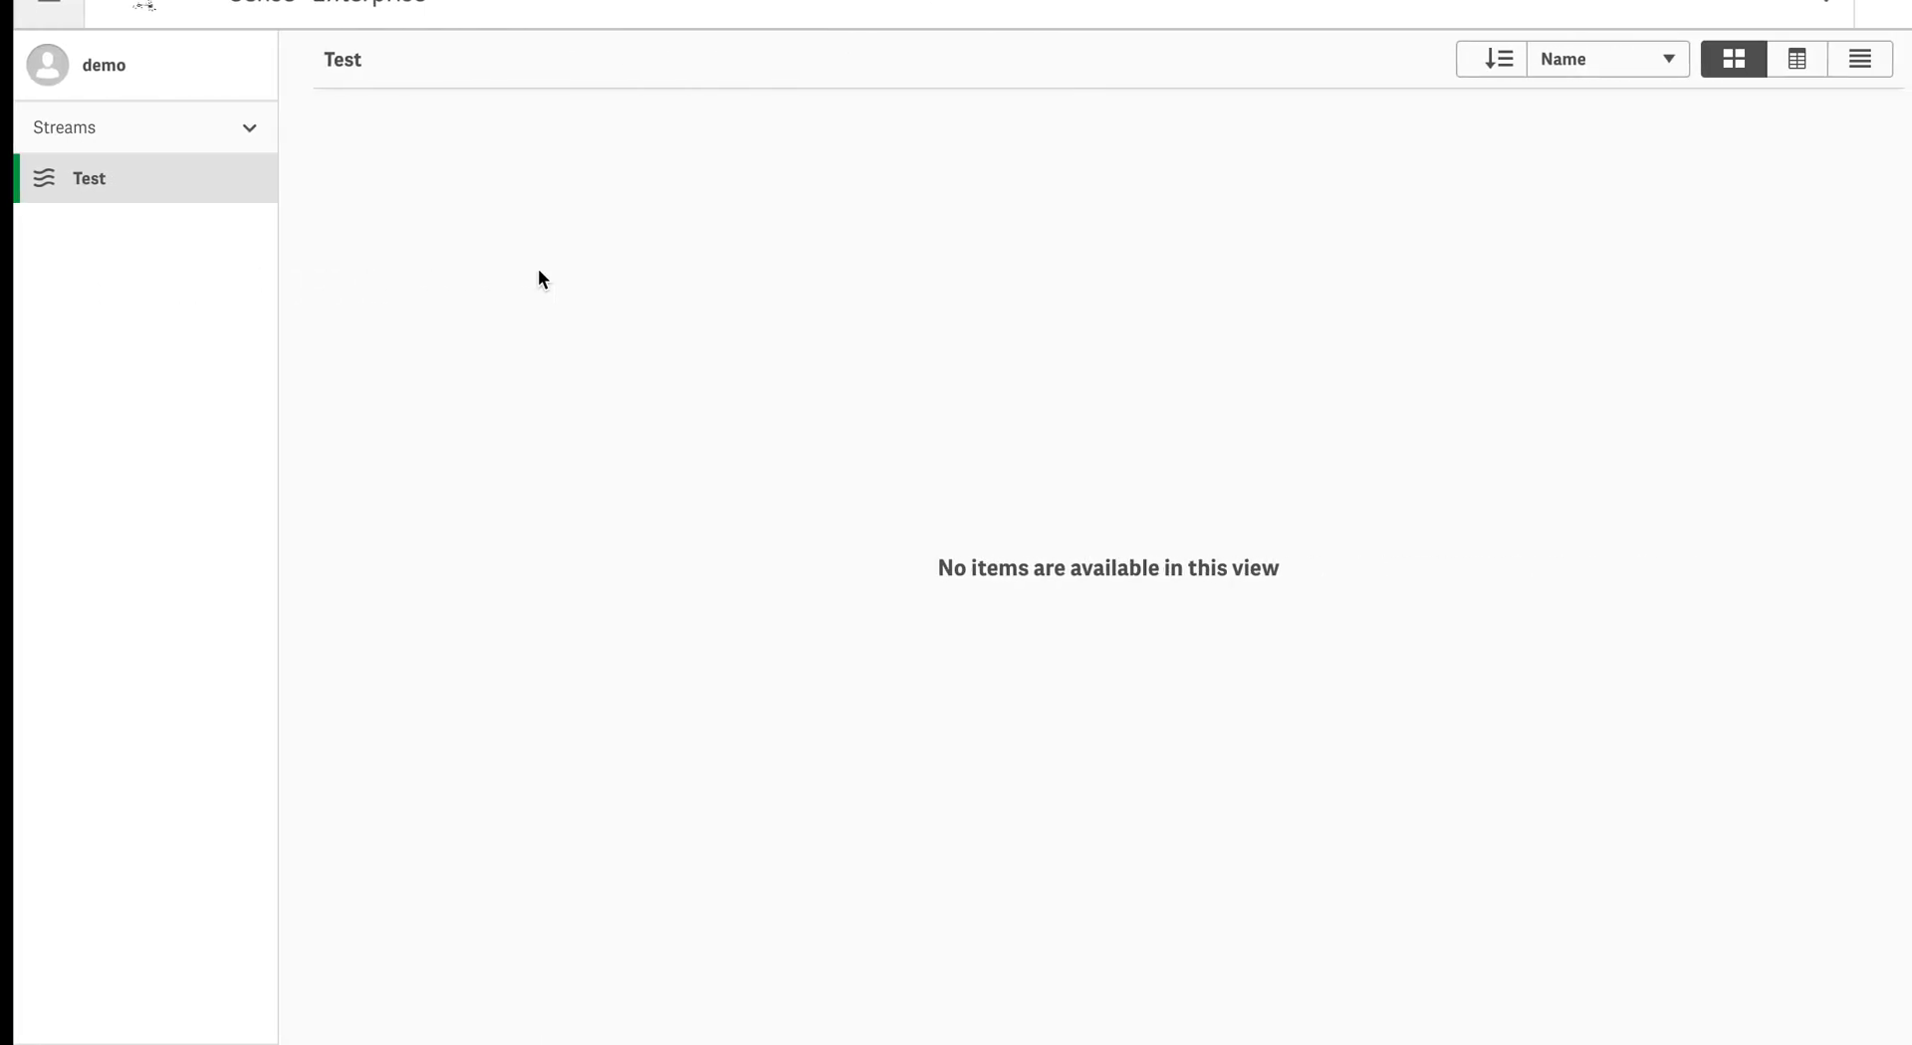
{"action": "left_click", "coordinate": [249, 0]}
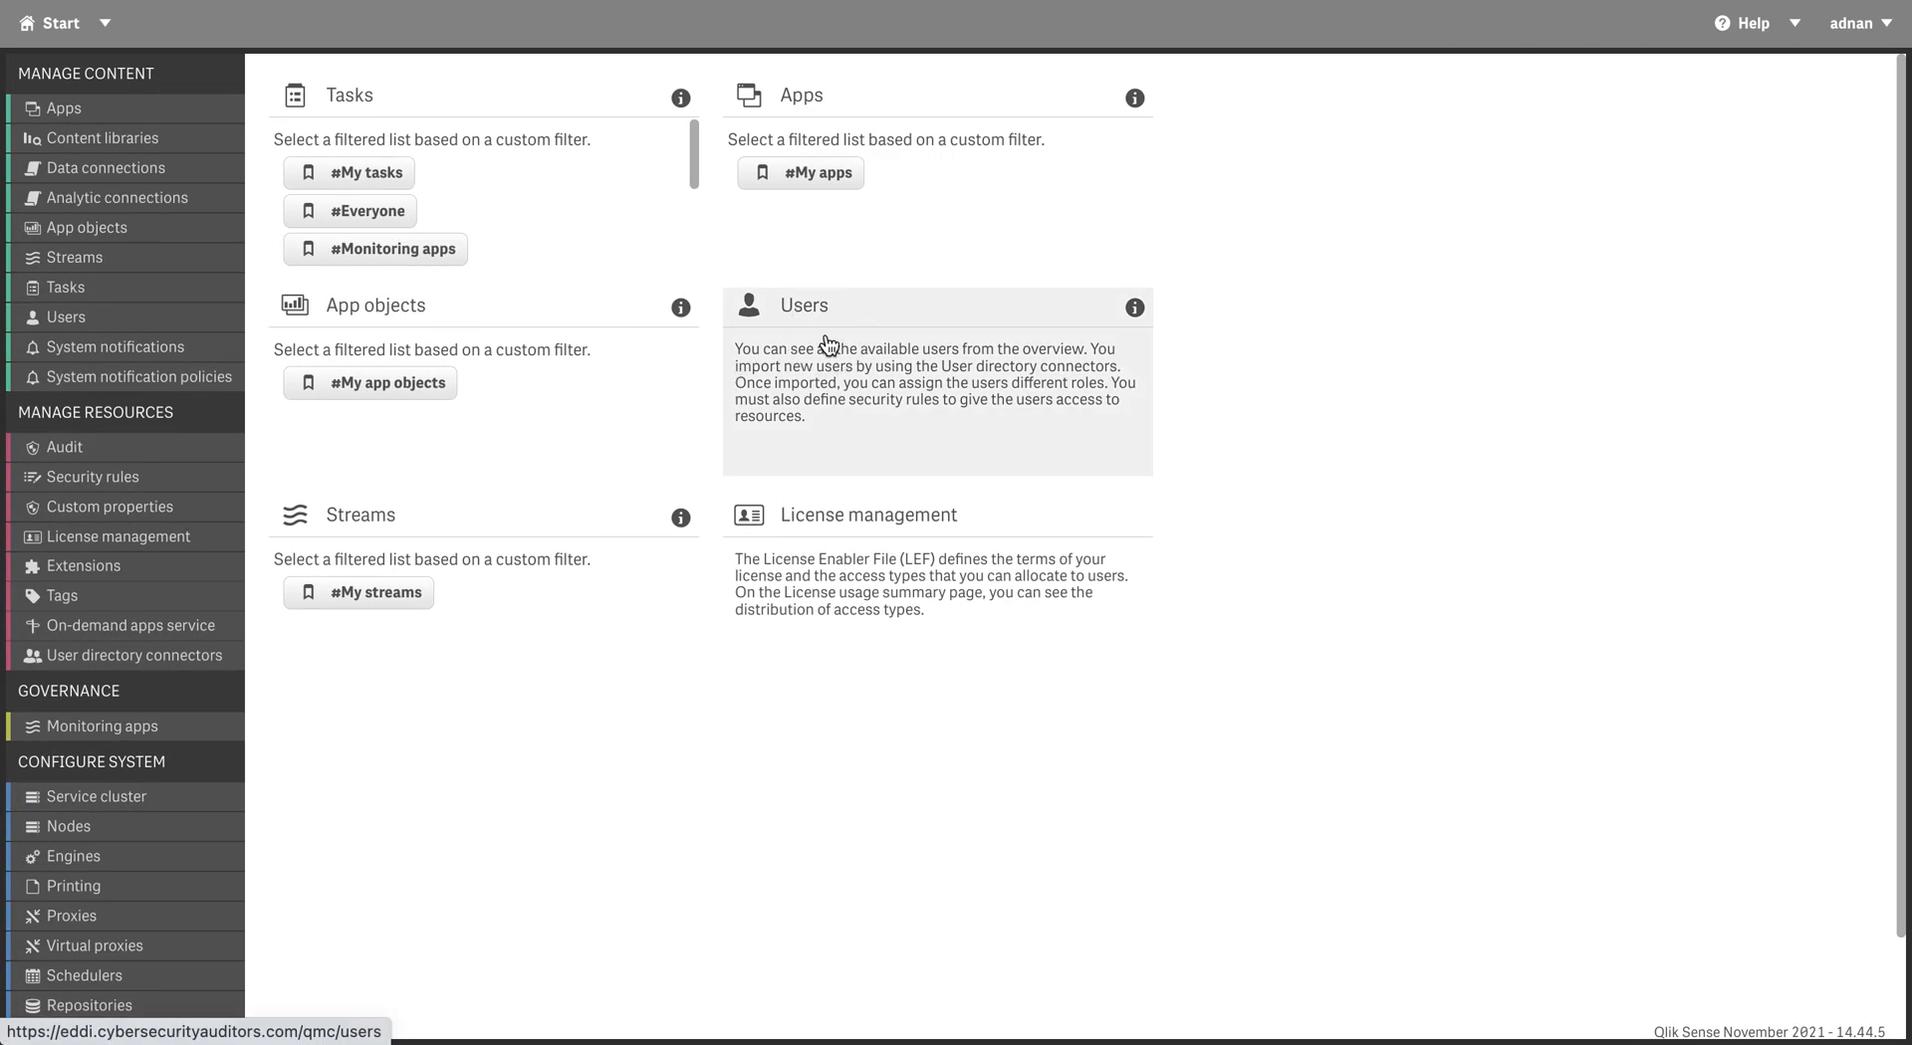
{"action": "left_click", "coordinate": [826, 341]}
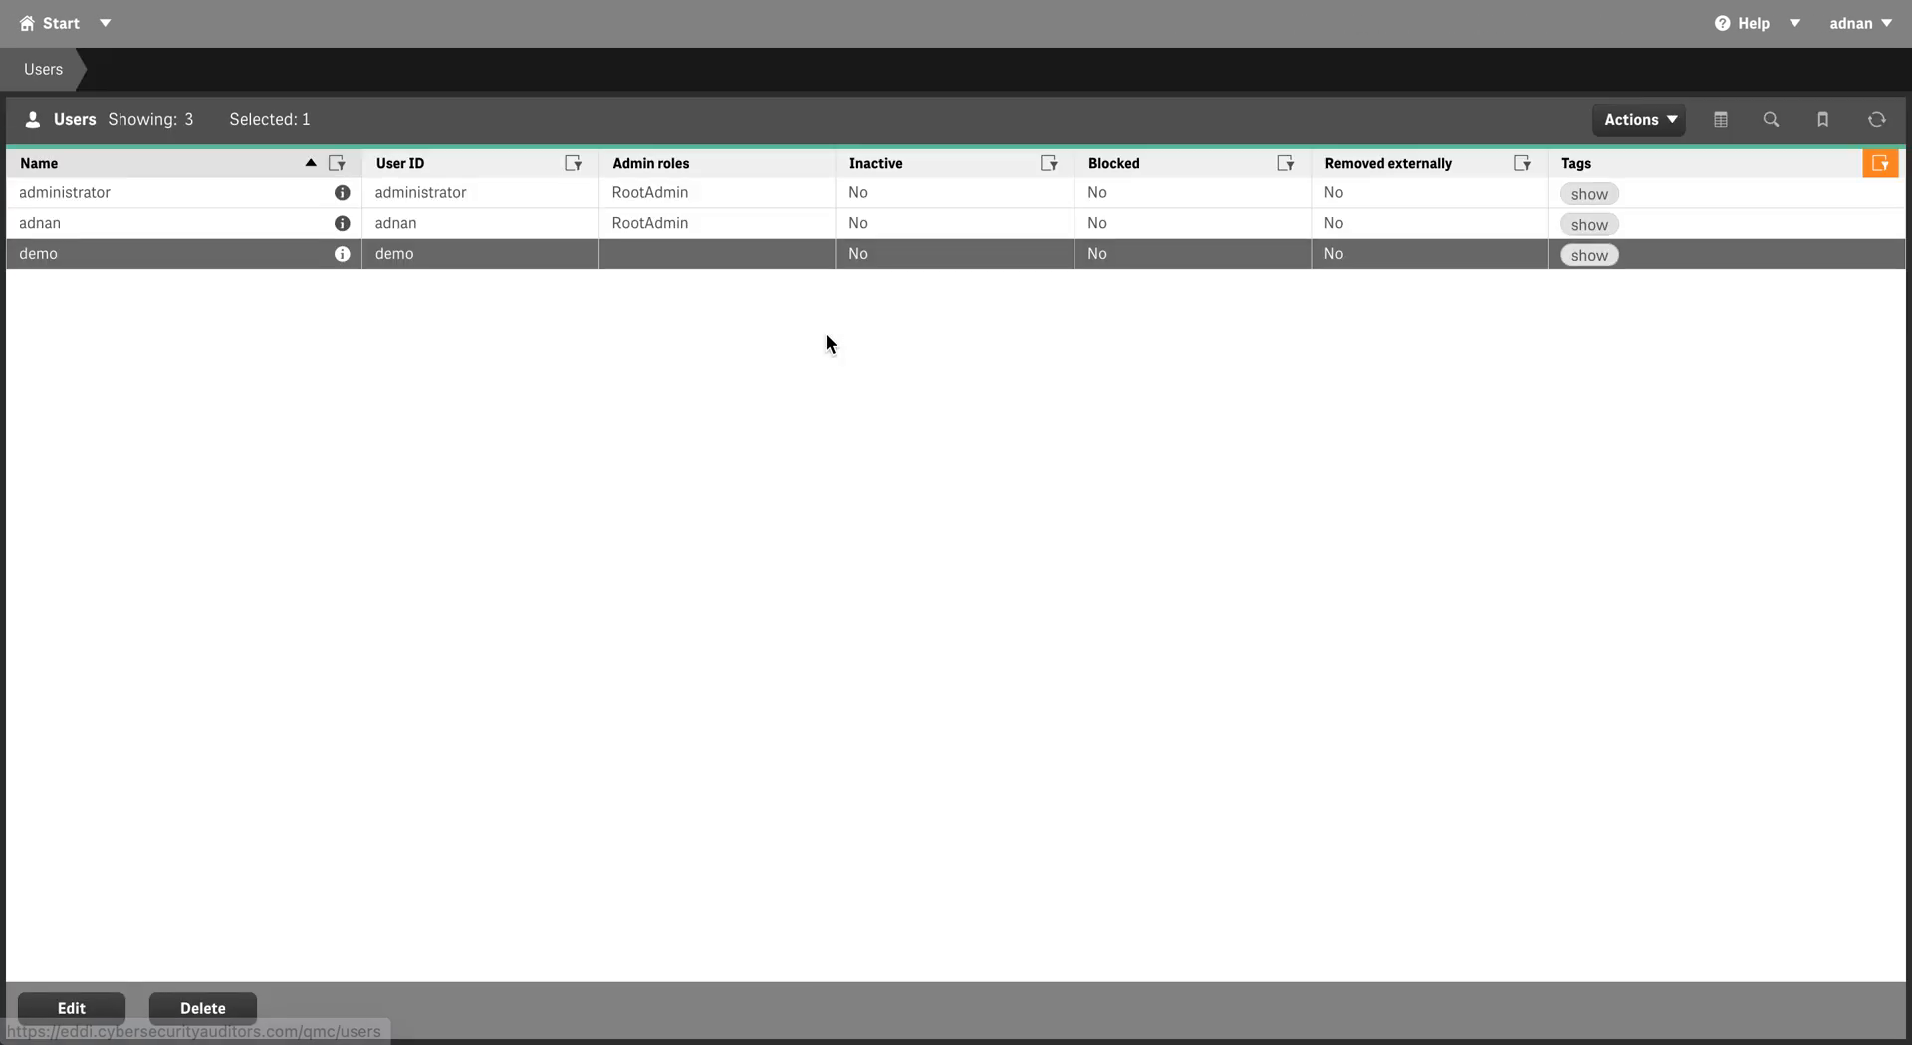
{"action": "double_click", "coordinate": [241, 265]}
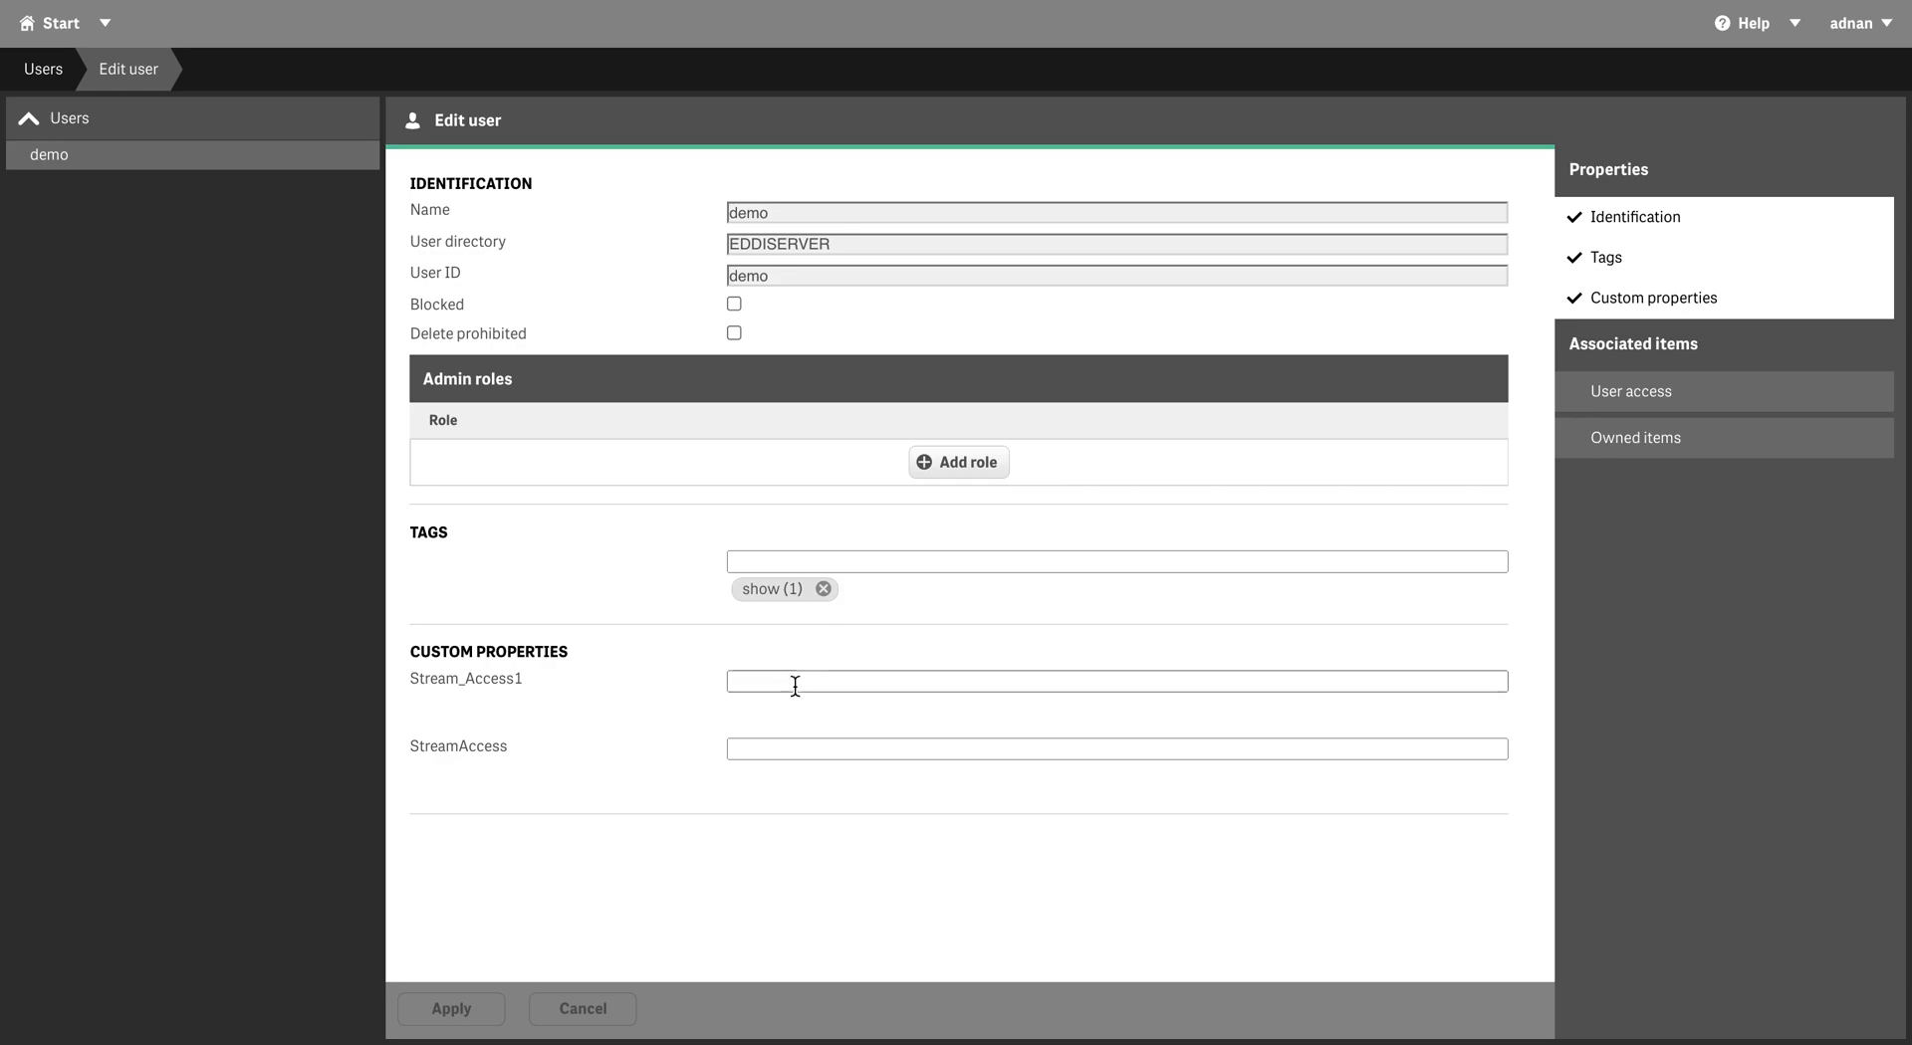
{"action": "left_click", "coordinate": [790, 683]}
{"action": "left_click", "coordinate": [778, 709]}
{"action": "left_click", "coordinate": [848, 683]}
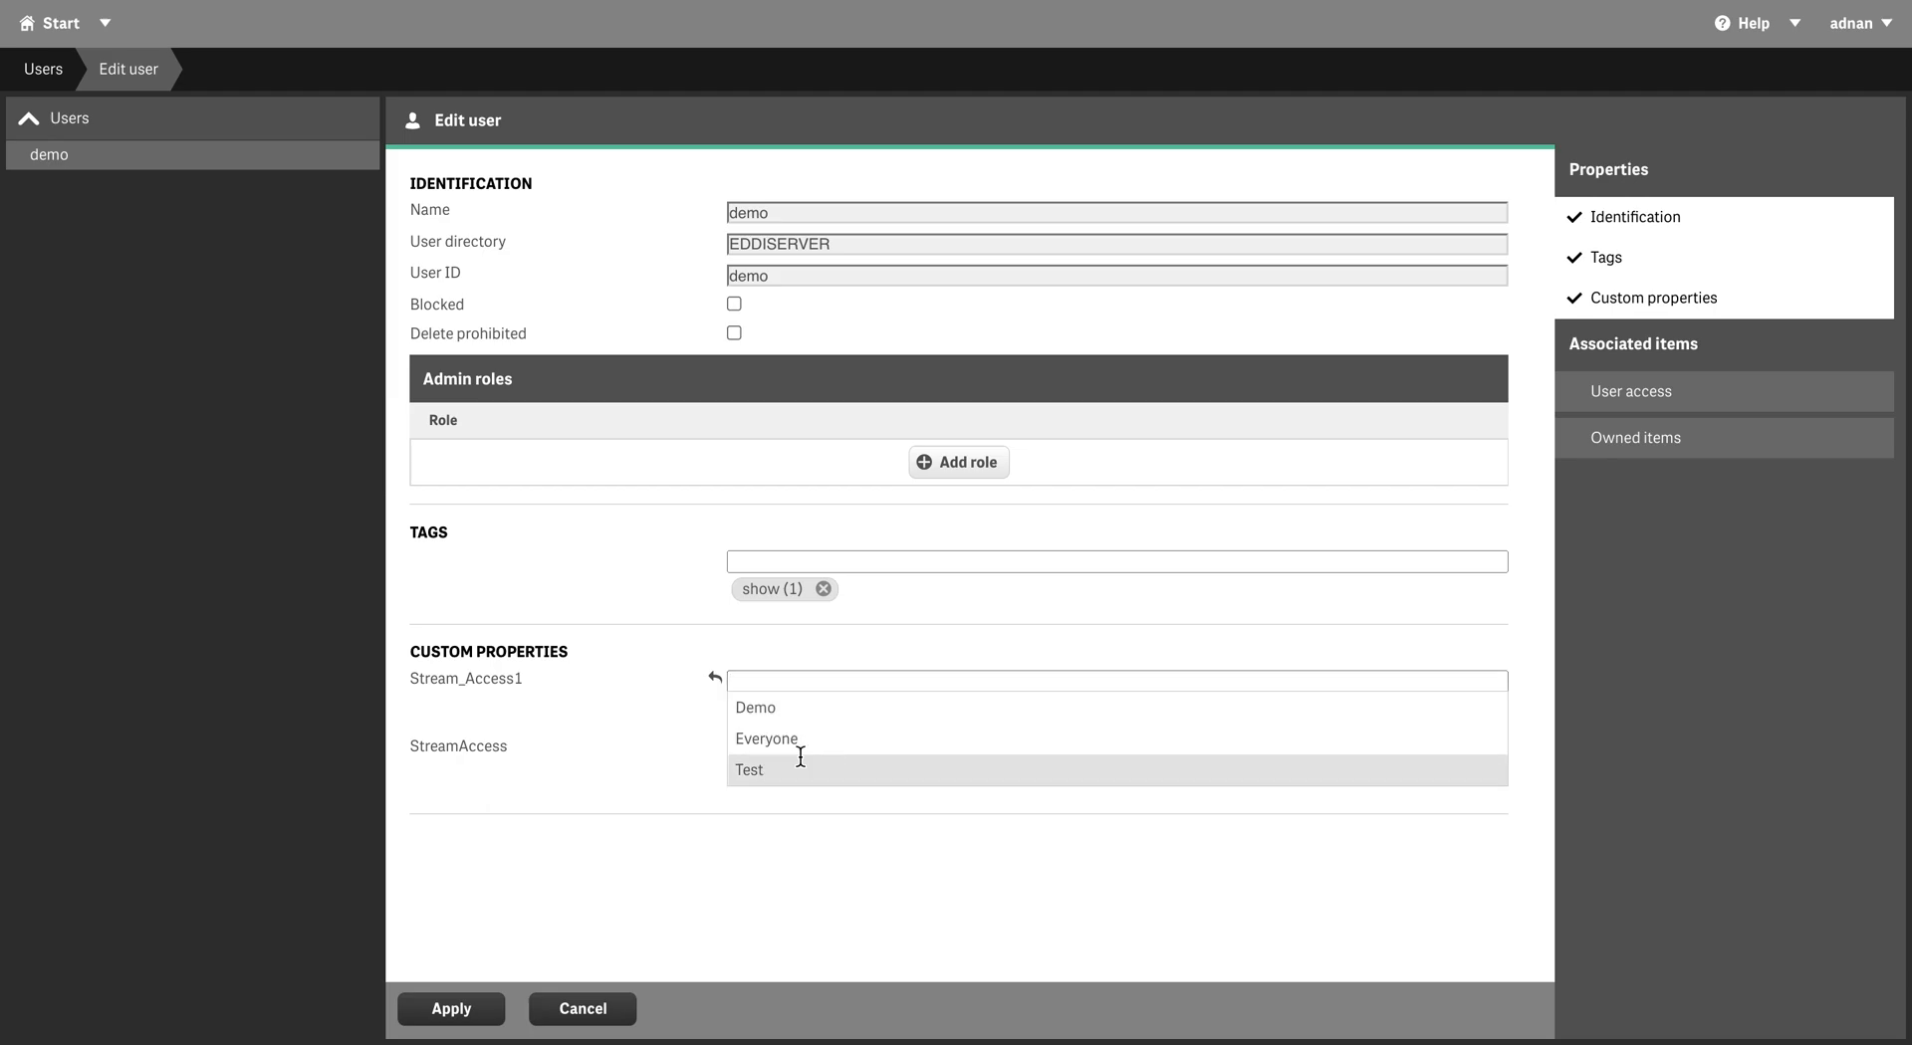
{"action": "left_click", "coordinate": [802, 762]}
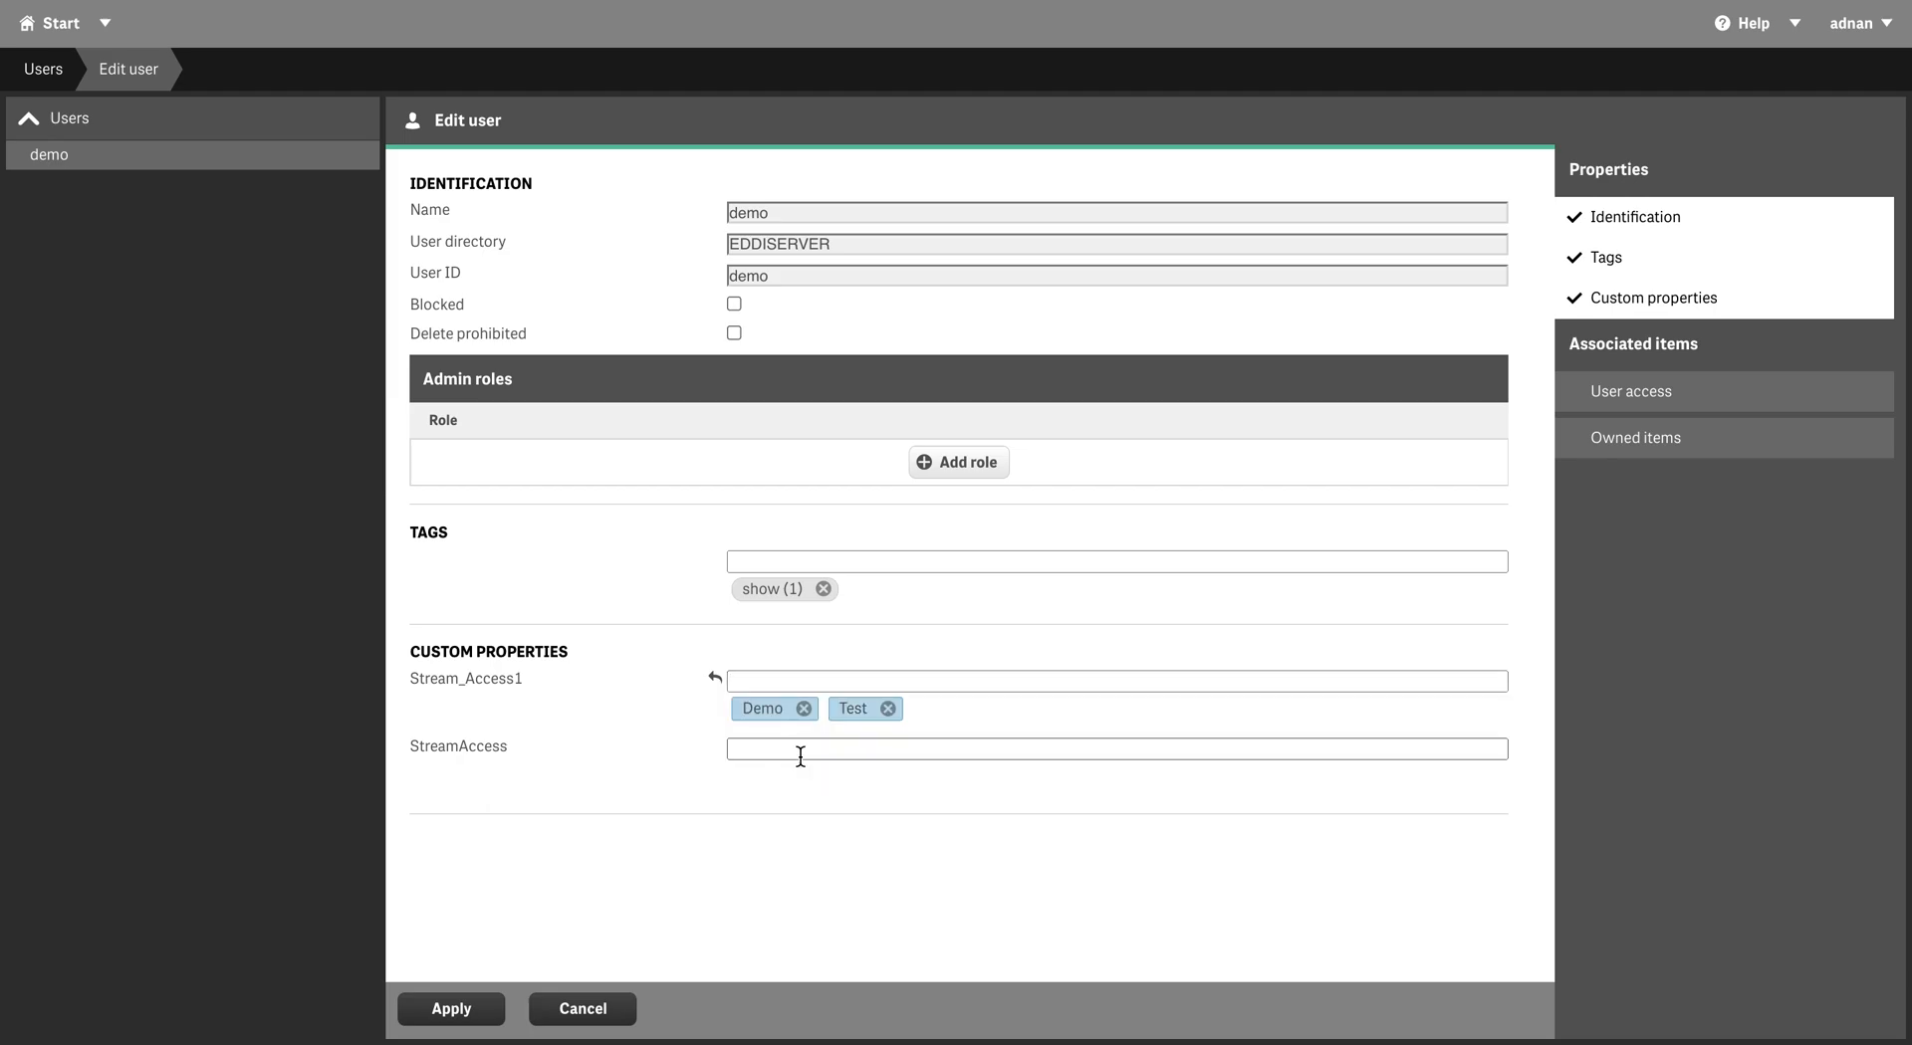
{"action": "left_click", "coordinate": [454, 1009]}
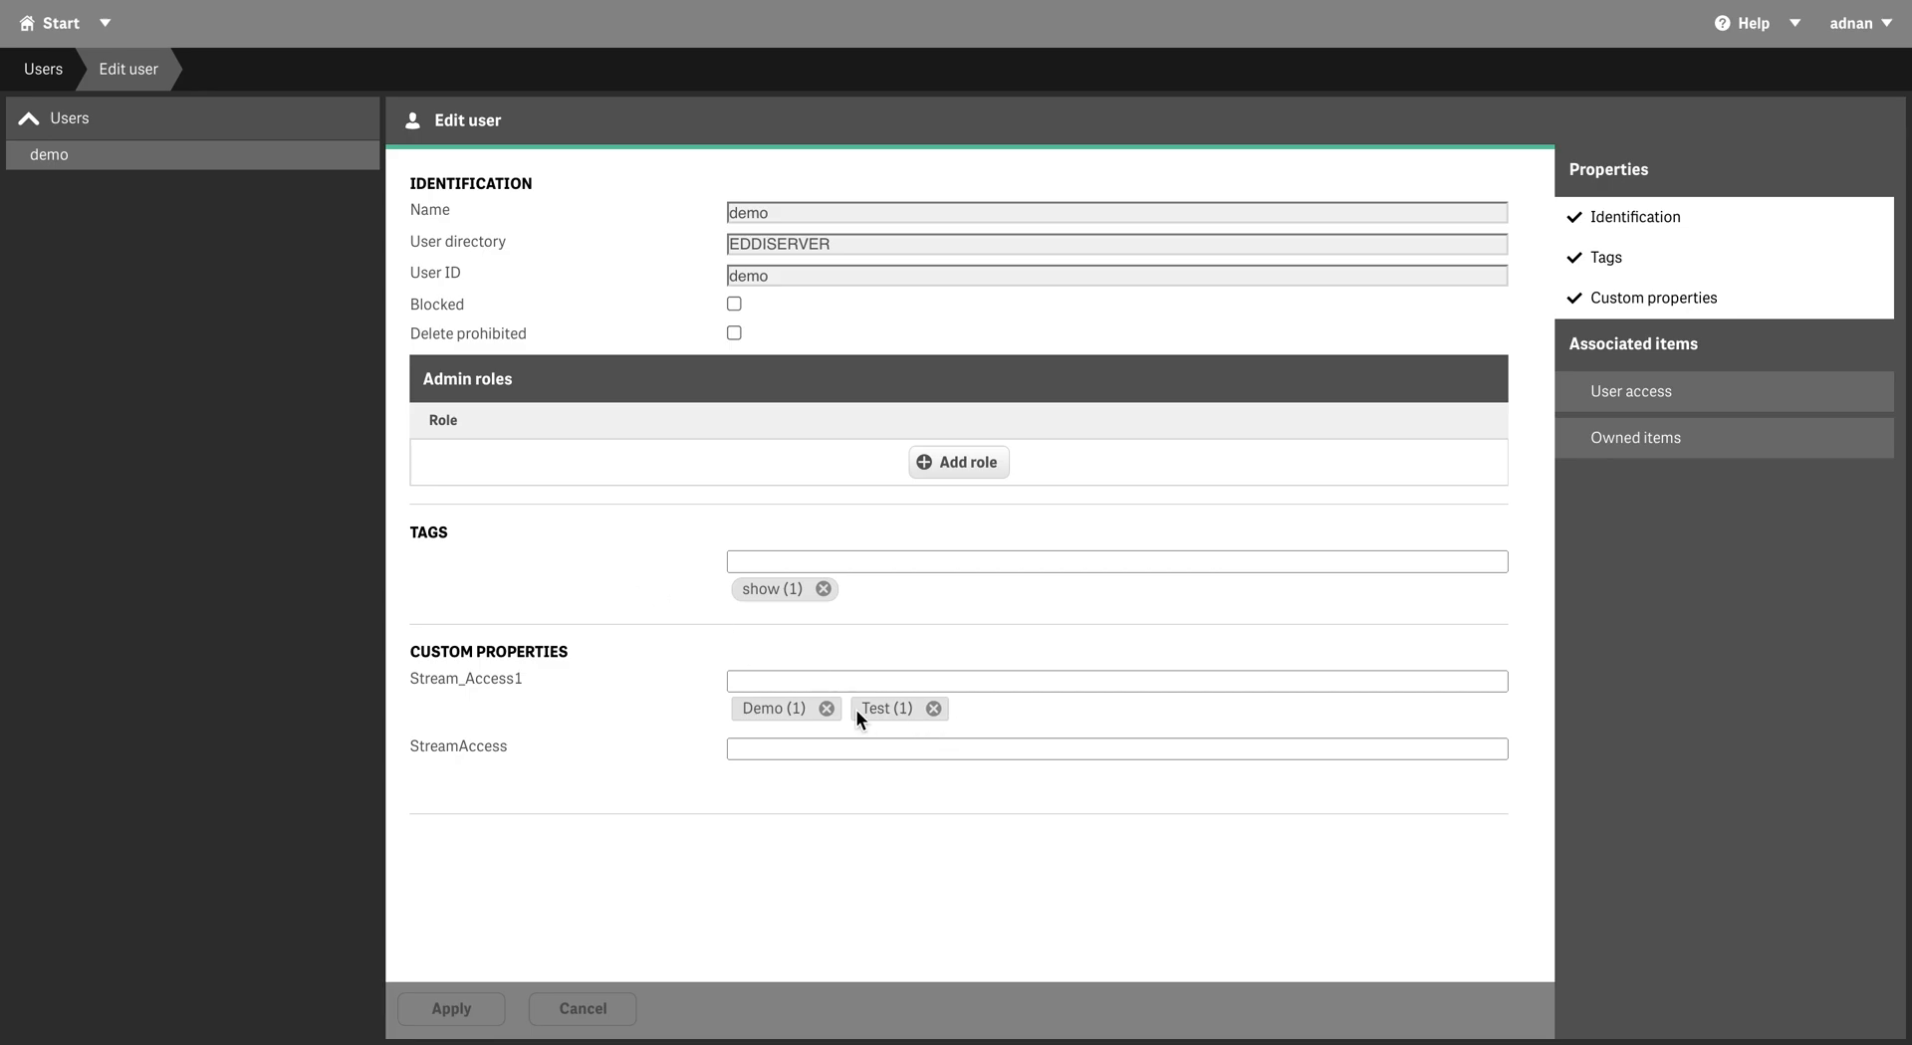
Remove the value Demo from the demo user's Stream_Access1 custom property and apply the change
{"action": "left_click", "coordinate": [826, 708]}
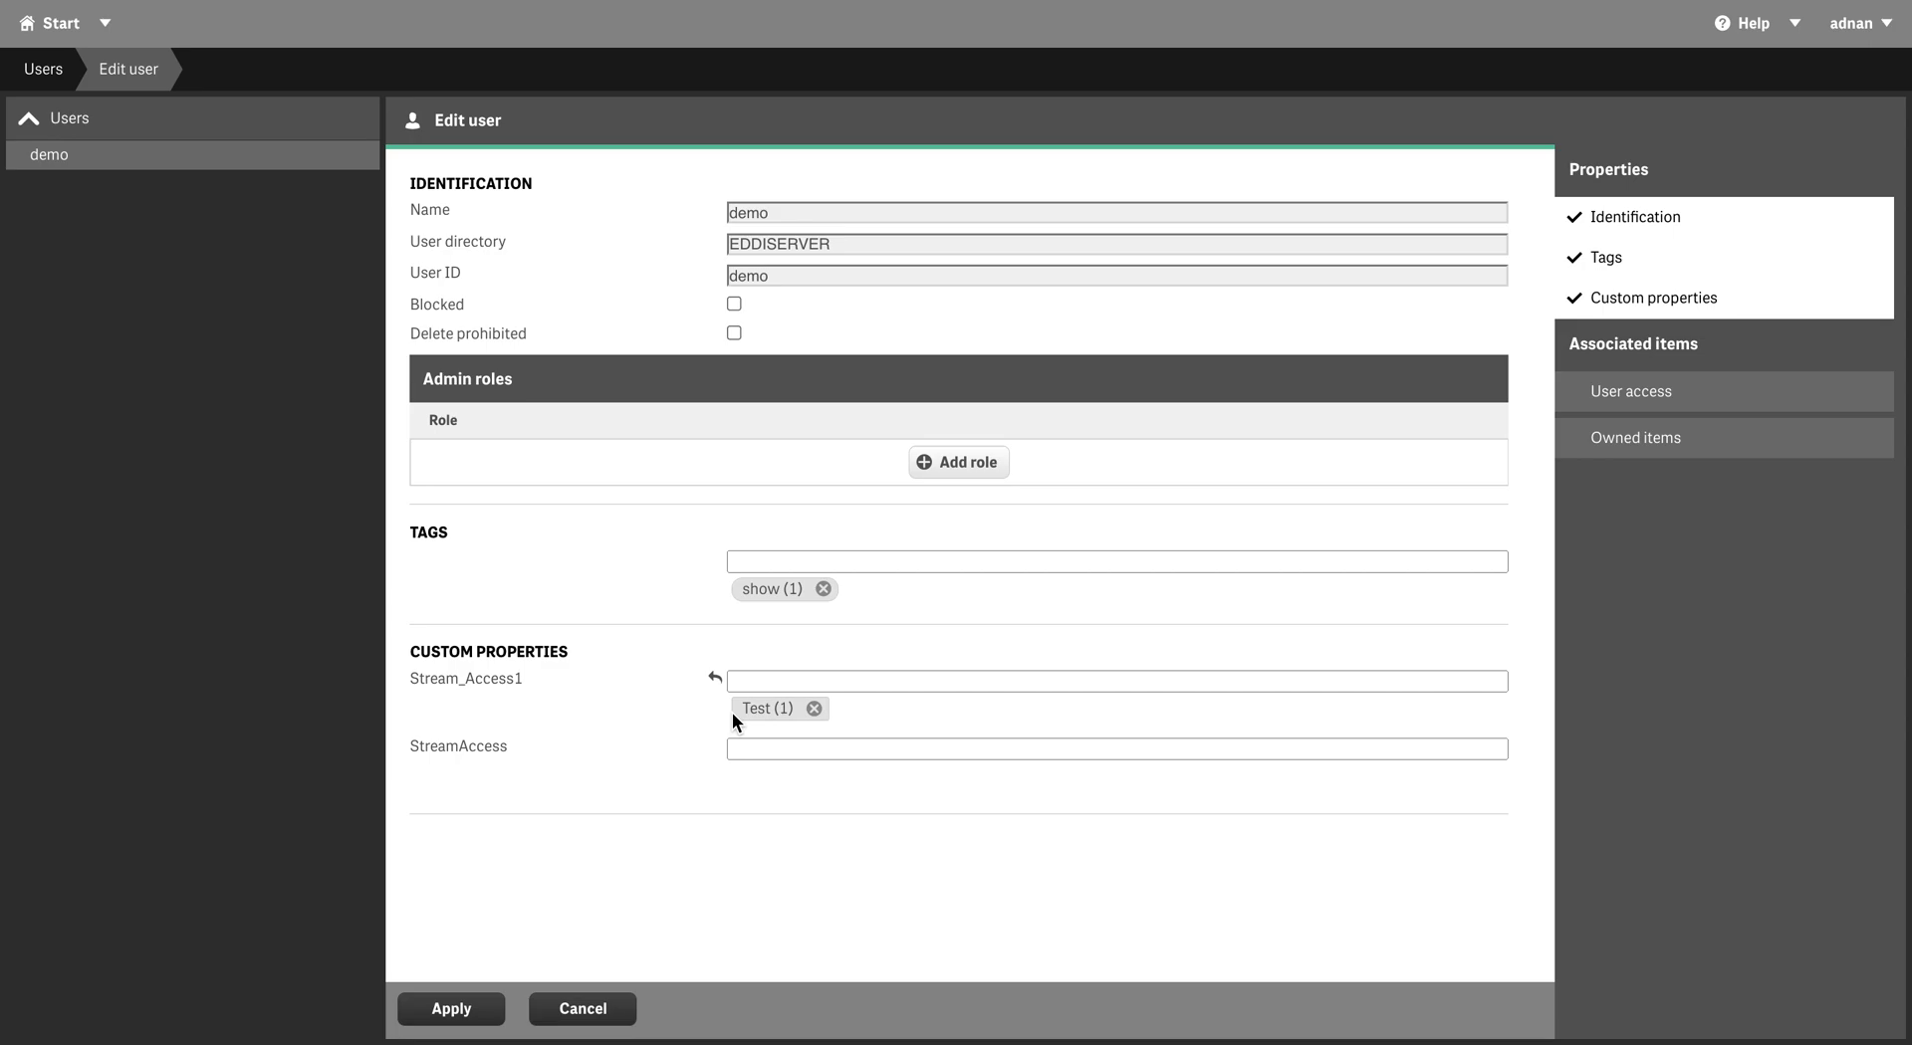
{"action": "left_click", "coordinate": [62, 30]}
{"action": "left_click", "coordinate": [1031, 647]}
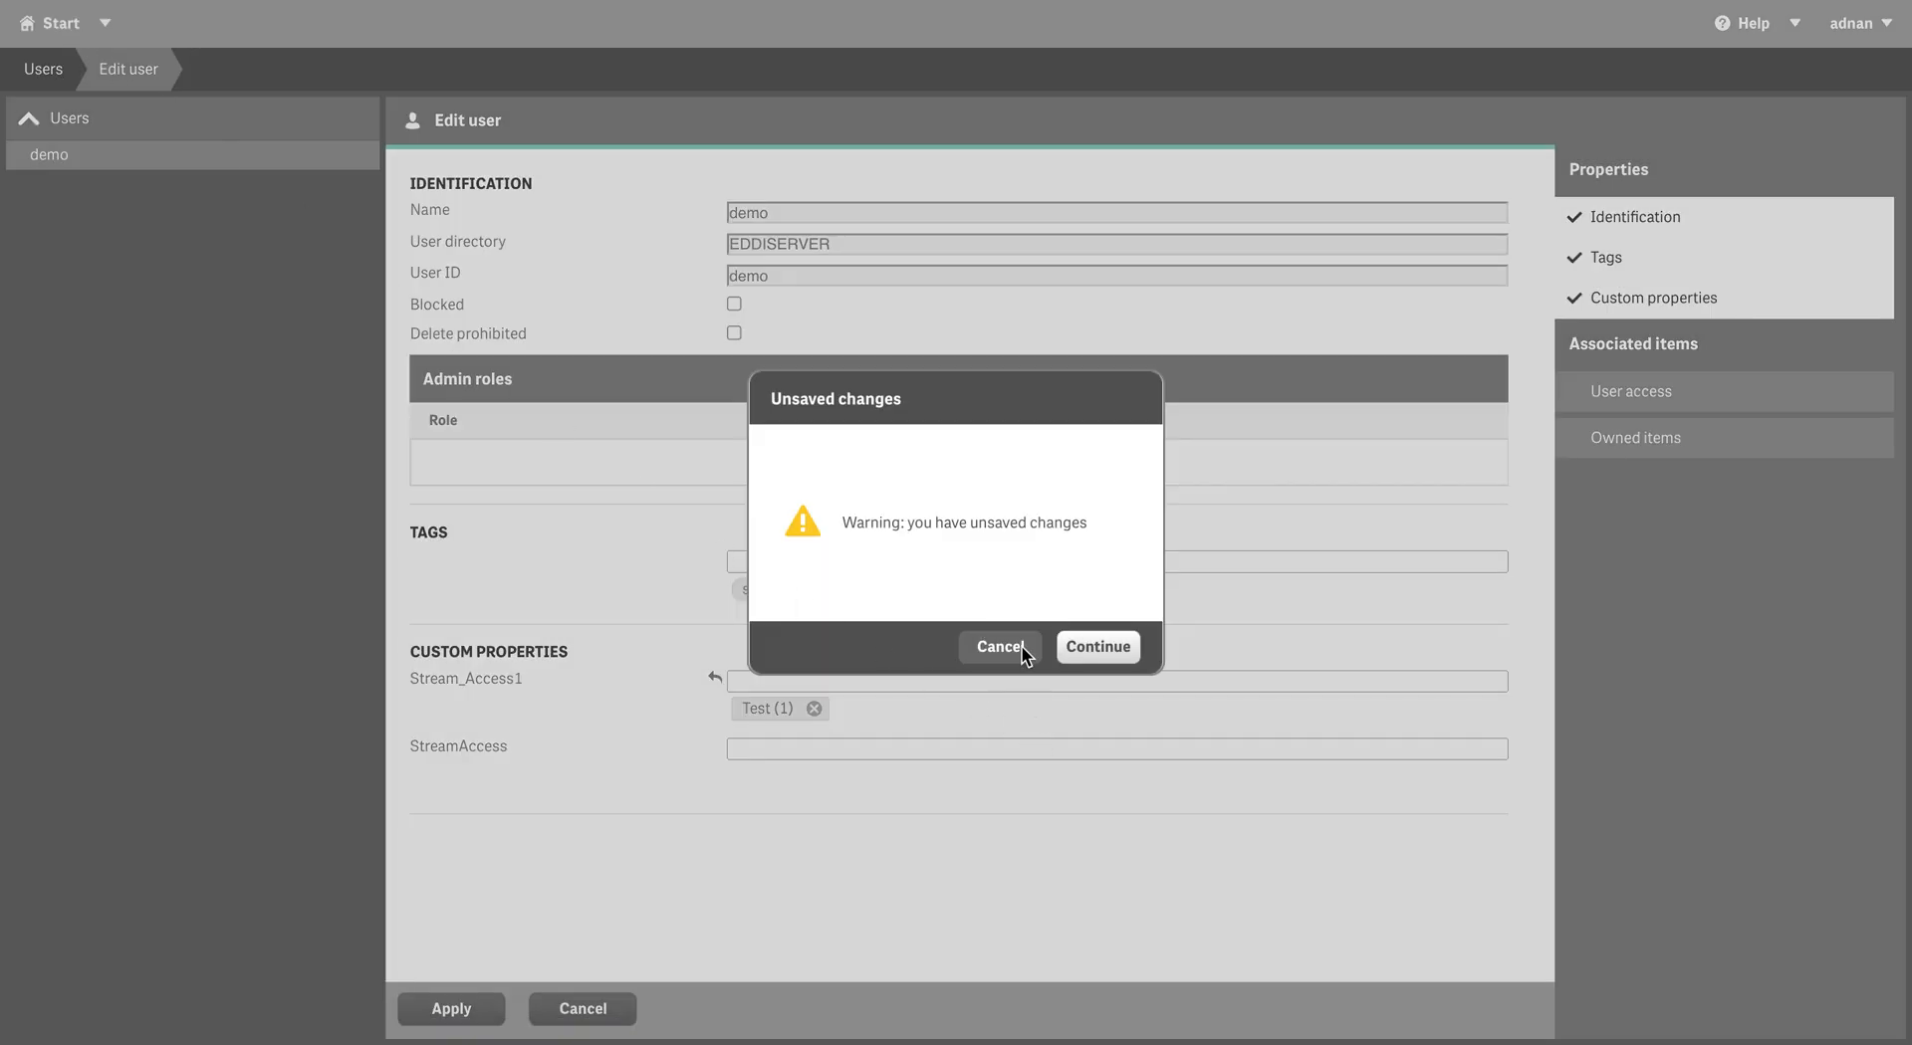
{"action": "left_click", "coordinate": [469, 1010]}
Create a new stream named sales with the tag show, without creating a security rule for it
{"action": "left_click", "coordinate": [54, 23]}
{"action": "left_click", "coordinate": [506, 530]}
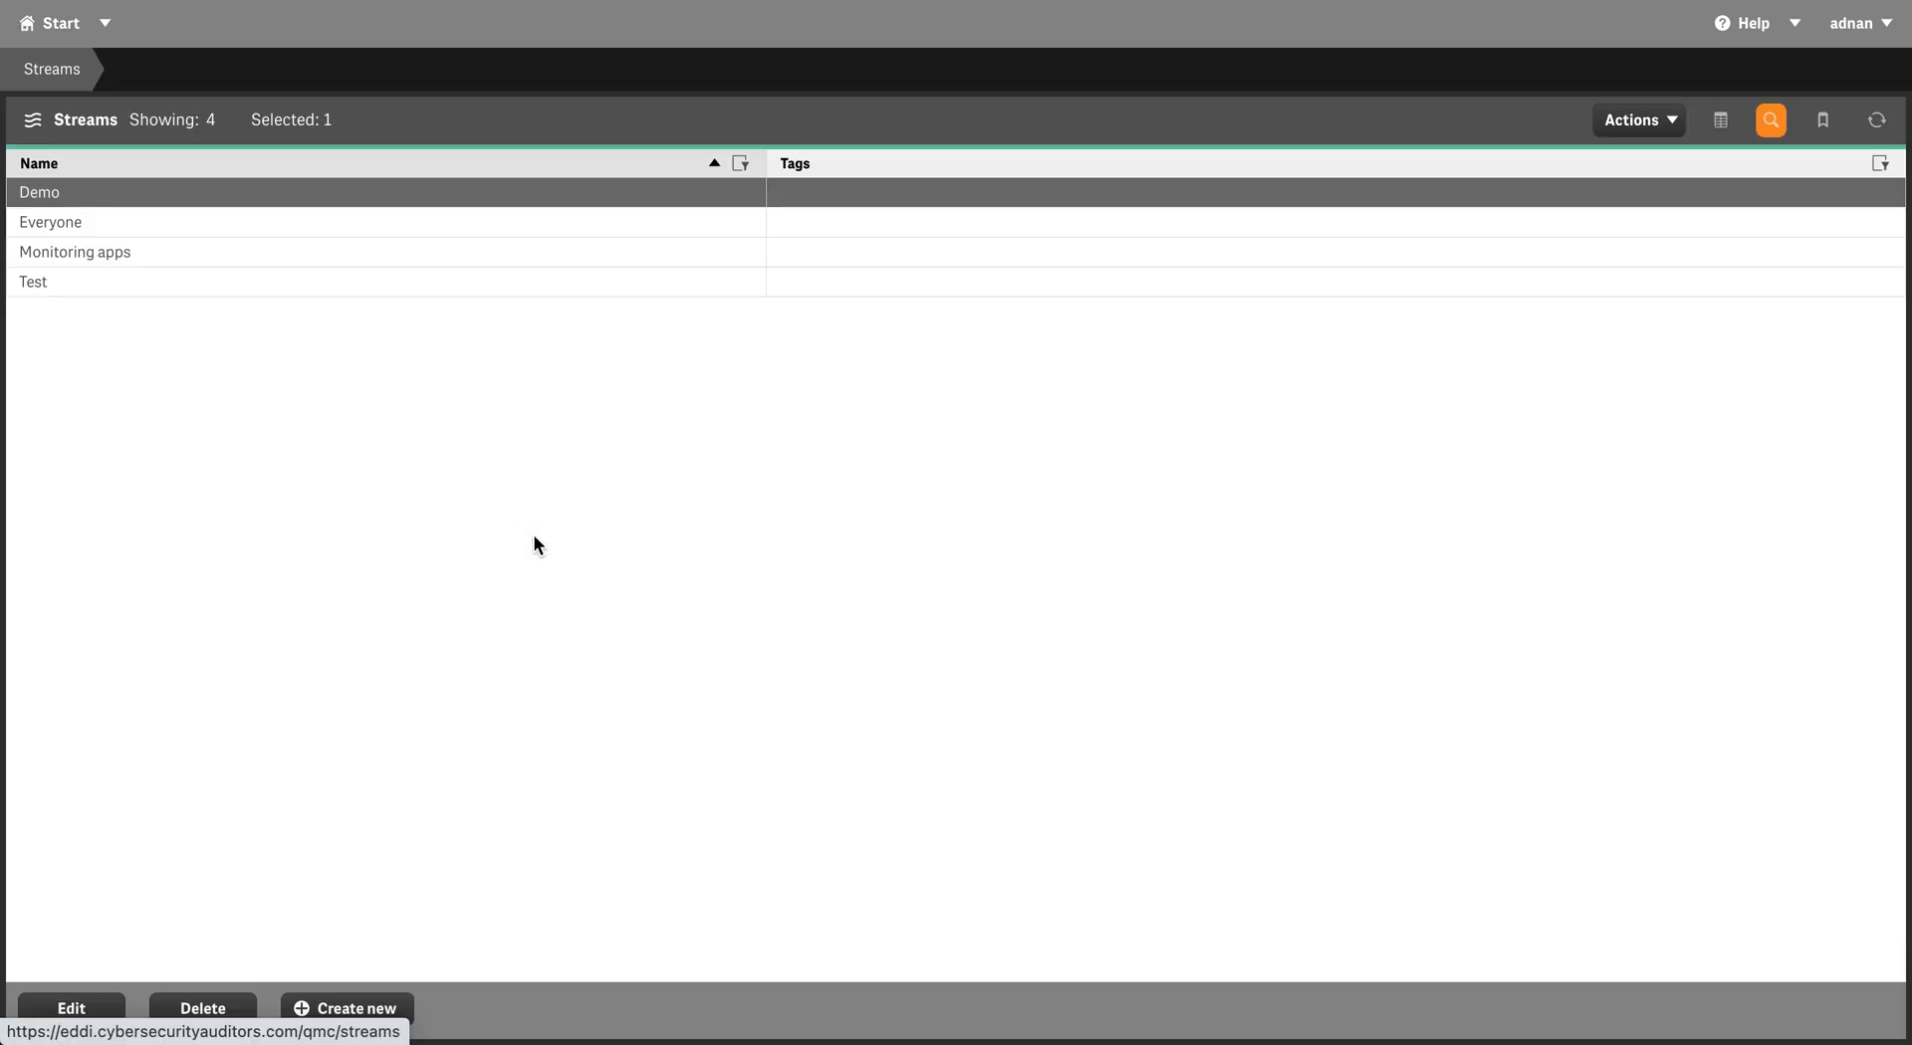
{"action": "left_click", "coordinate": [361, 1014]}
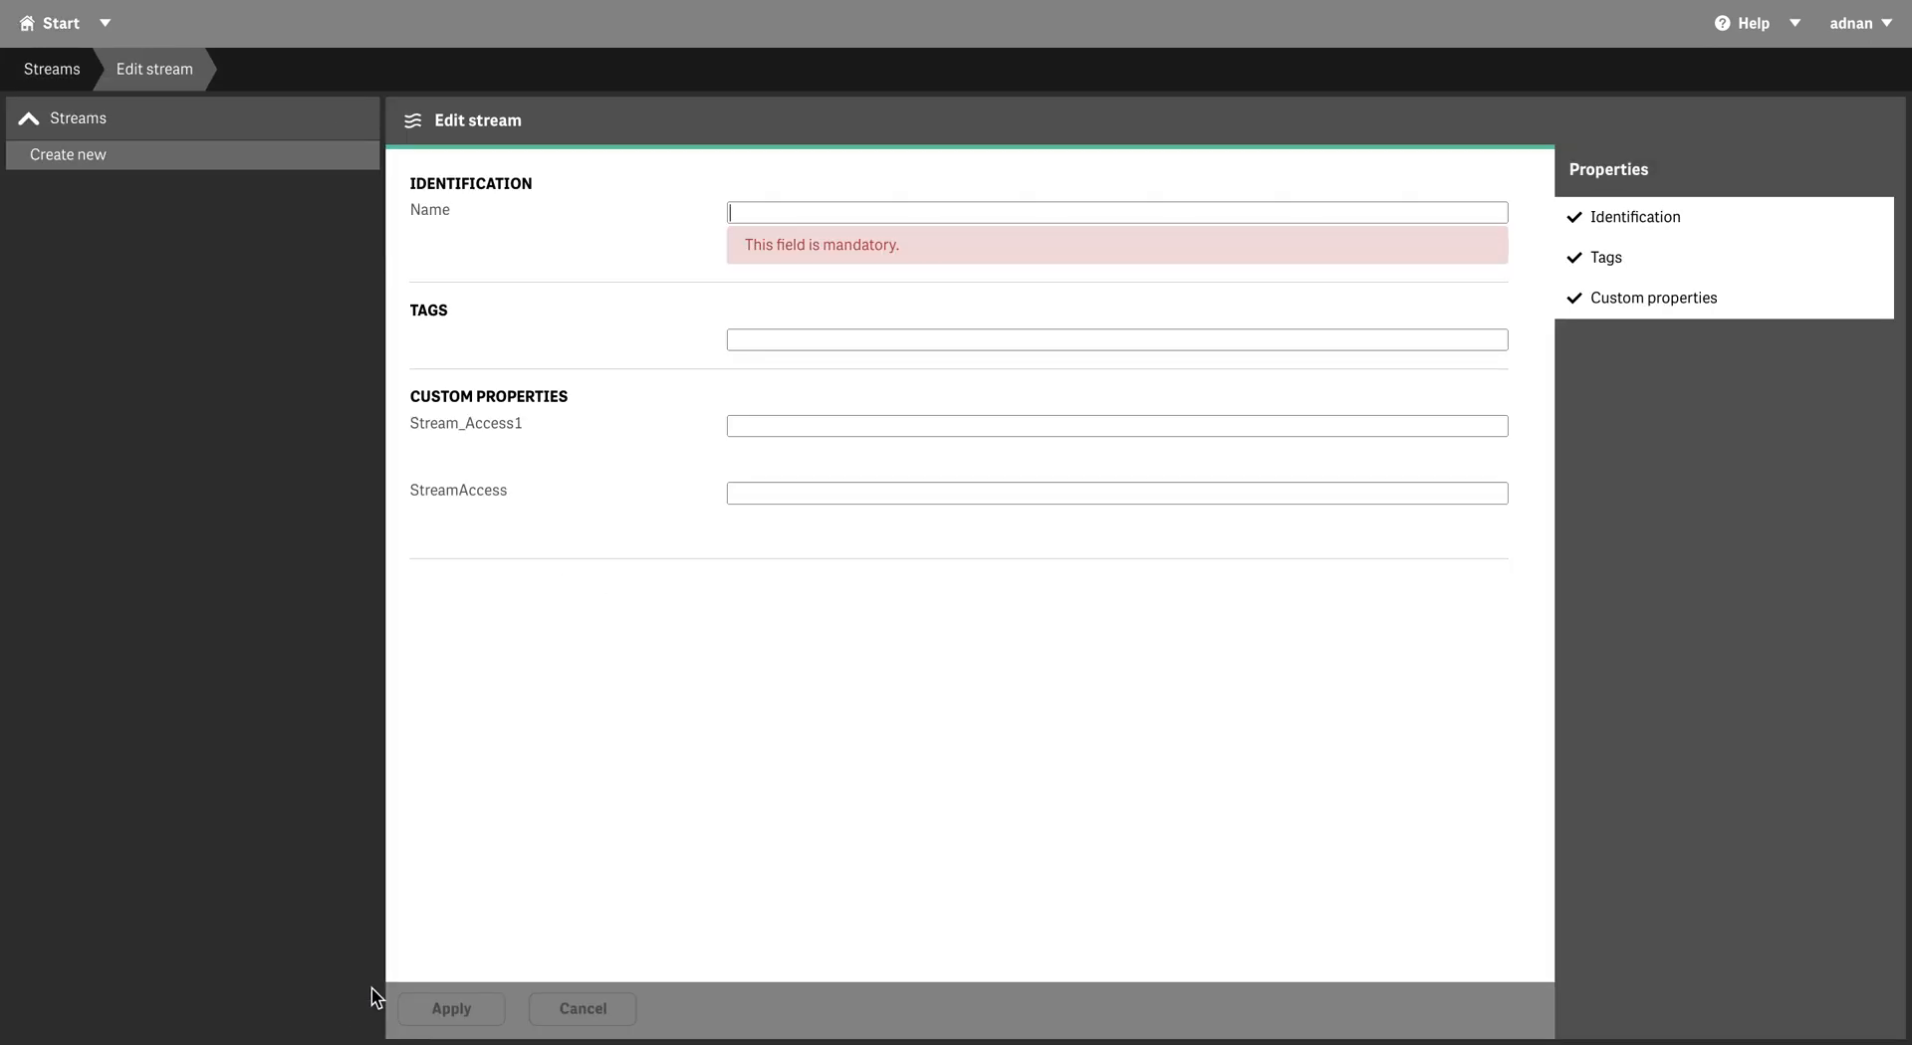
{"action": "left_click", "coordinate": [889, 213]}
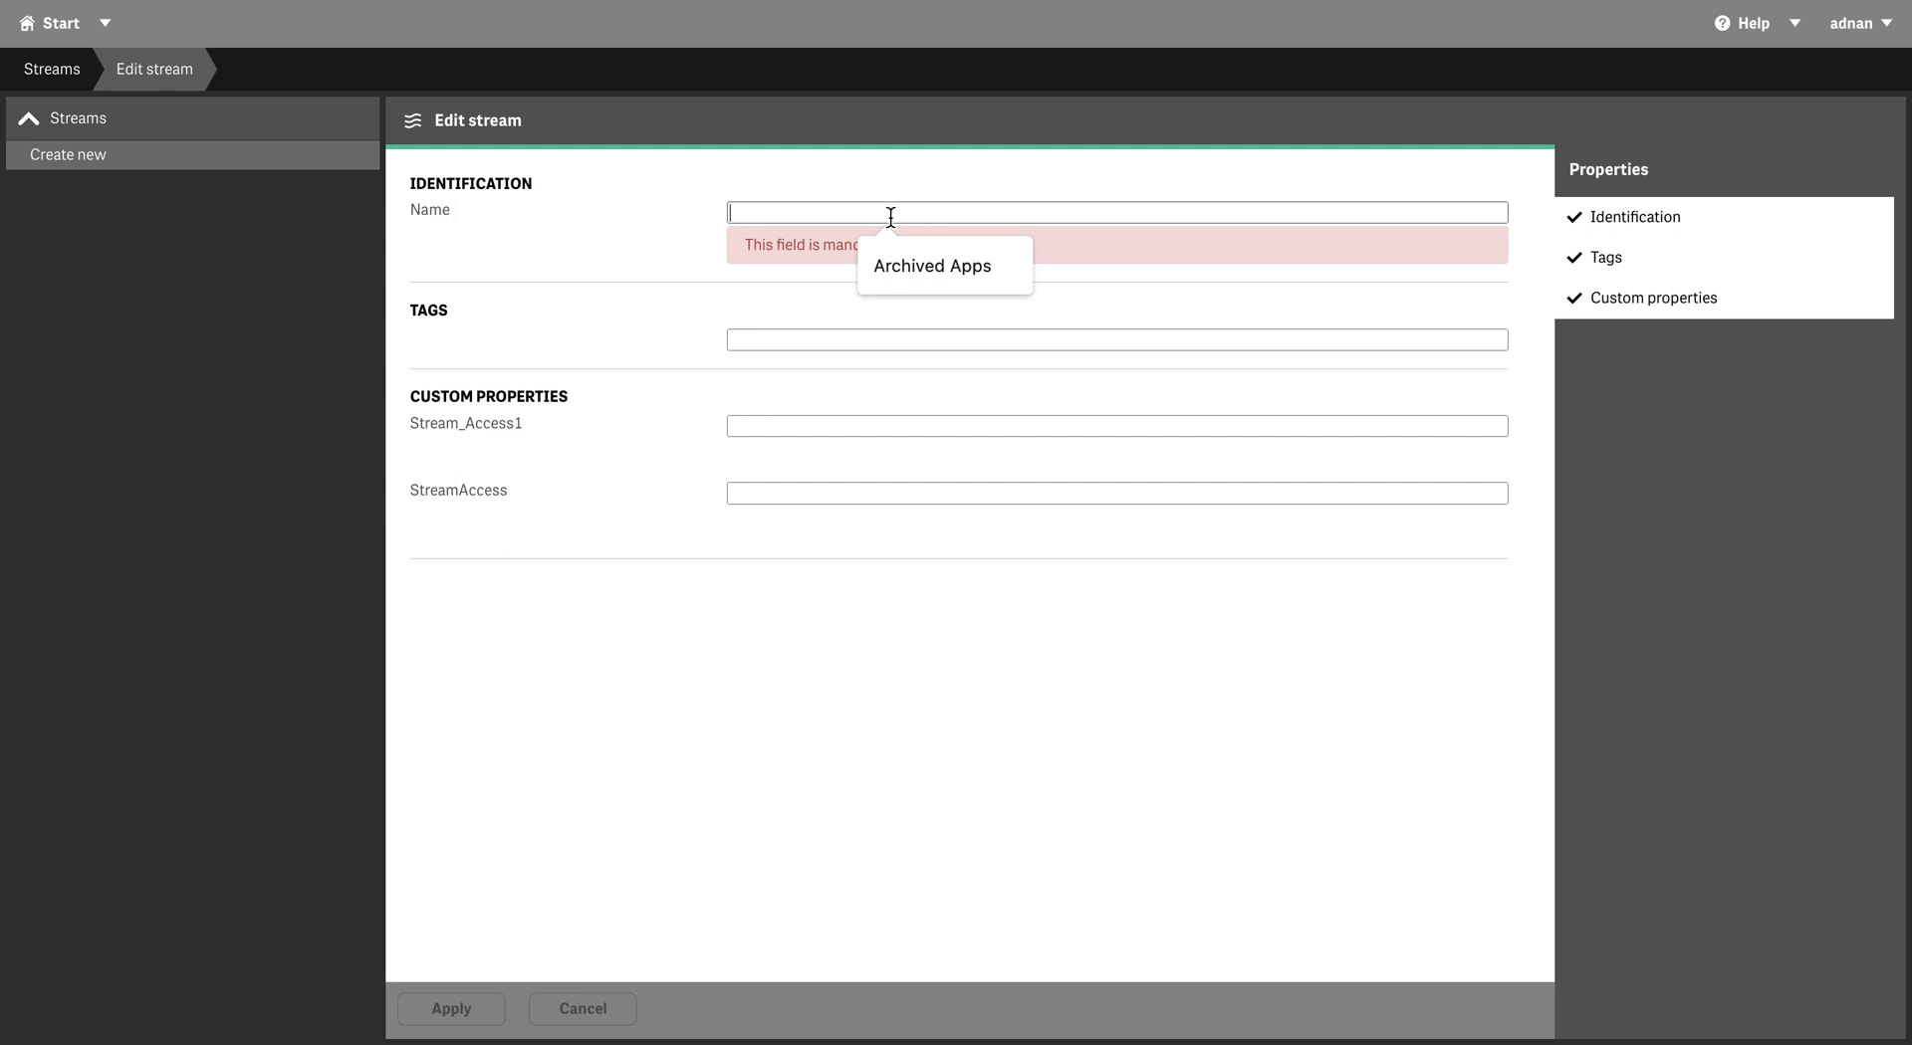
{"action": "type", "text": "Test2"}
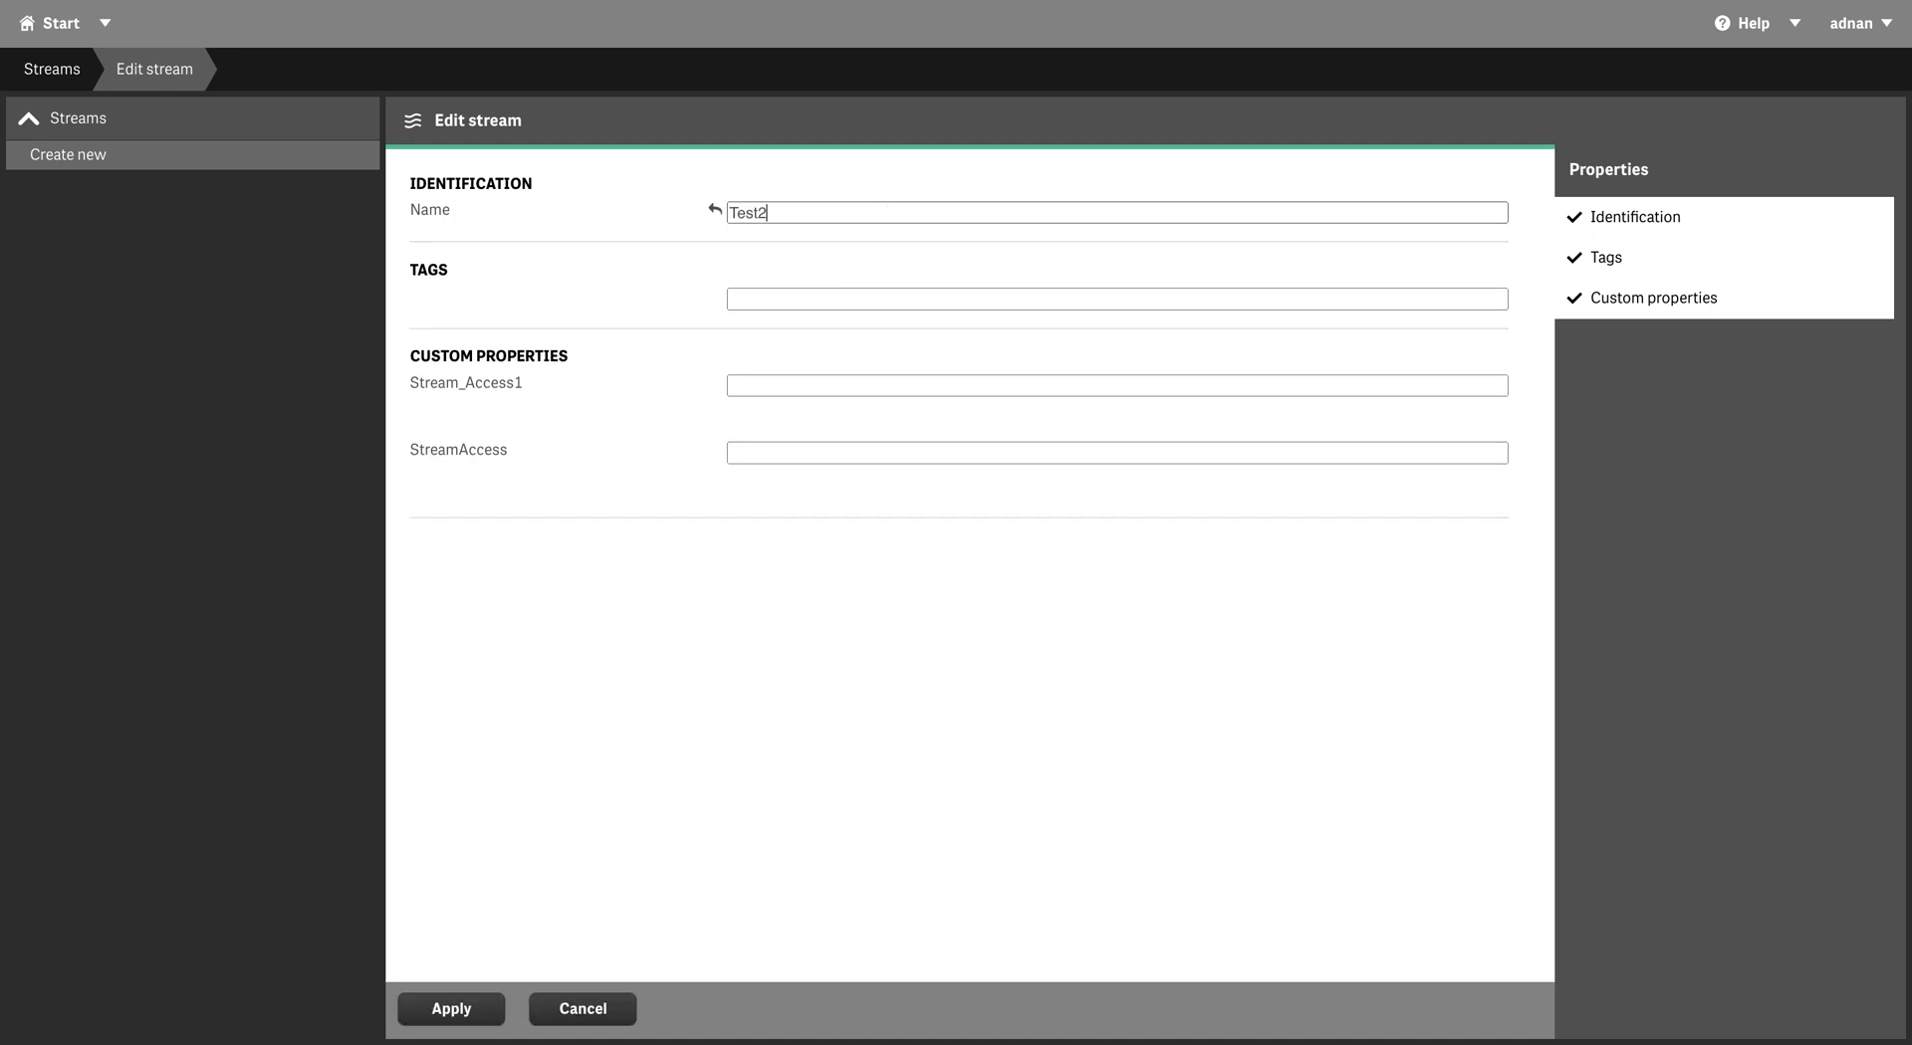
{"action": "left_click", "coordinate": [840, 300]}
{"action": "double_click", "coordinate": [823, 212]}
{"action": "type", "text": "sale"}
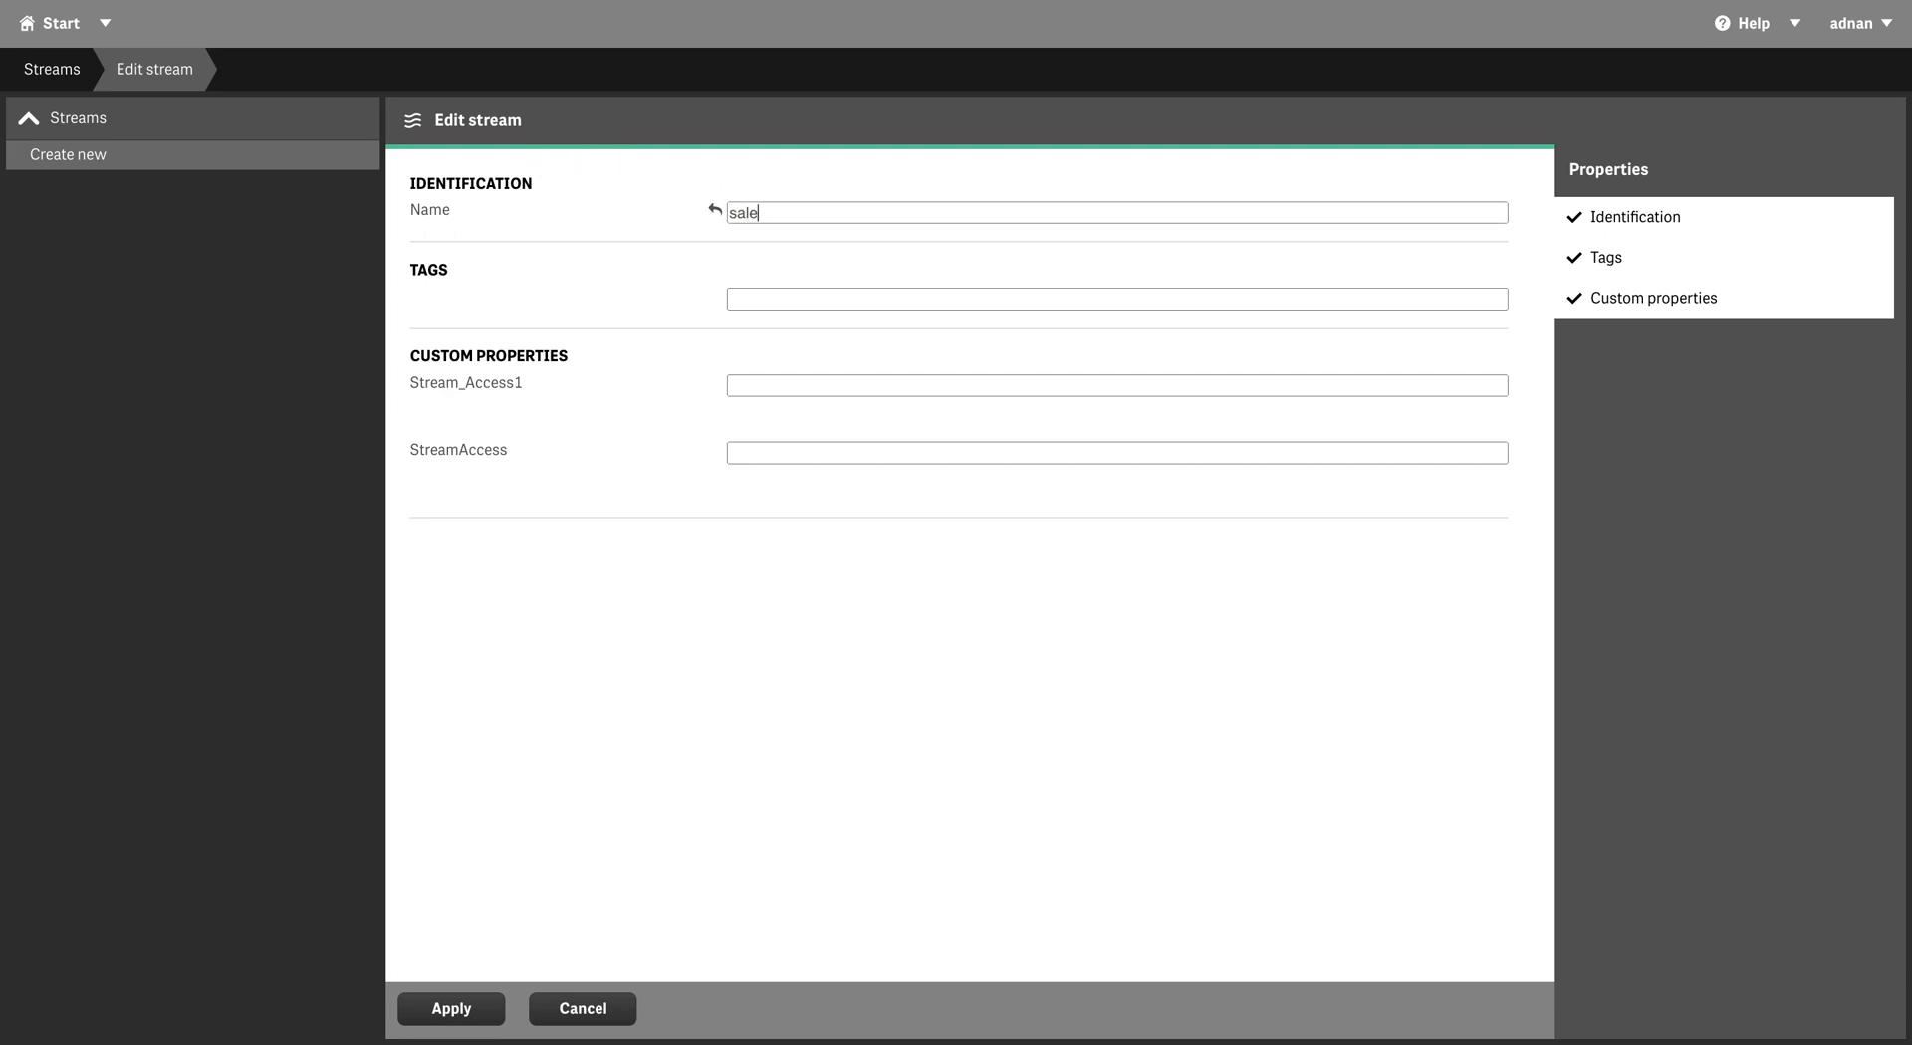
{"action": "left_click", "coordinate": [866, 297]}
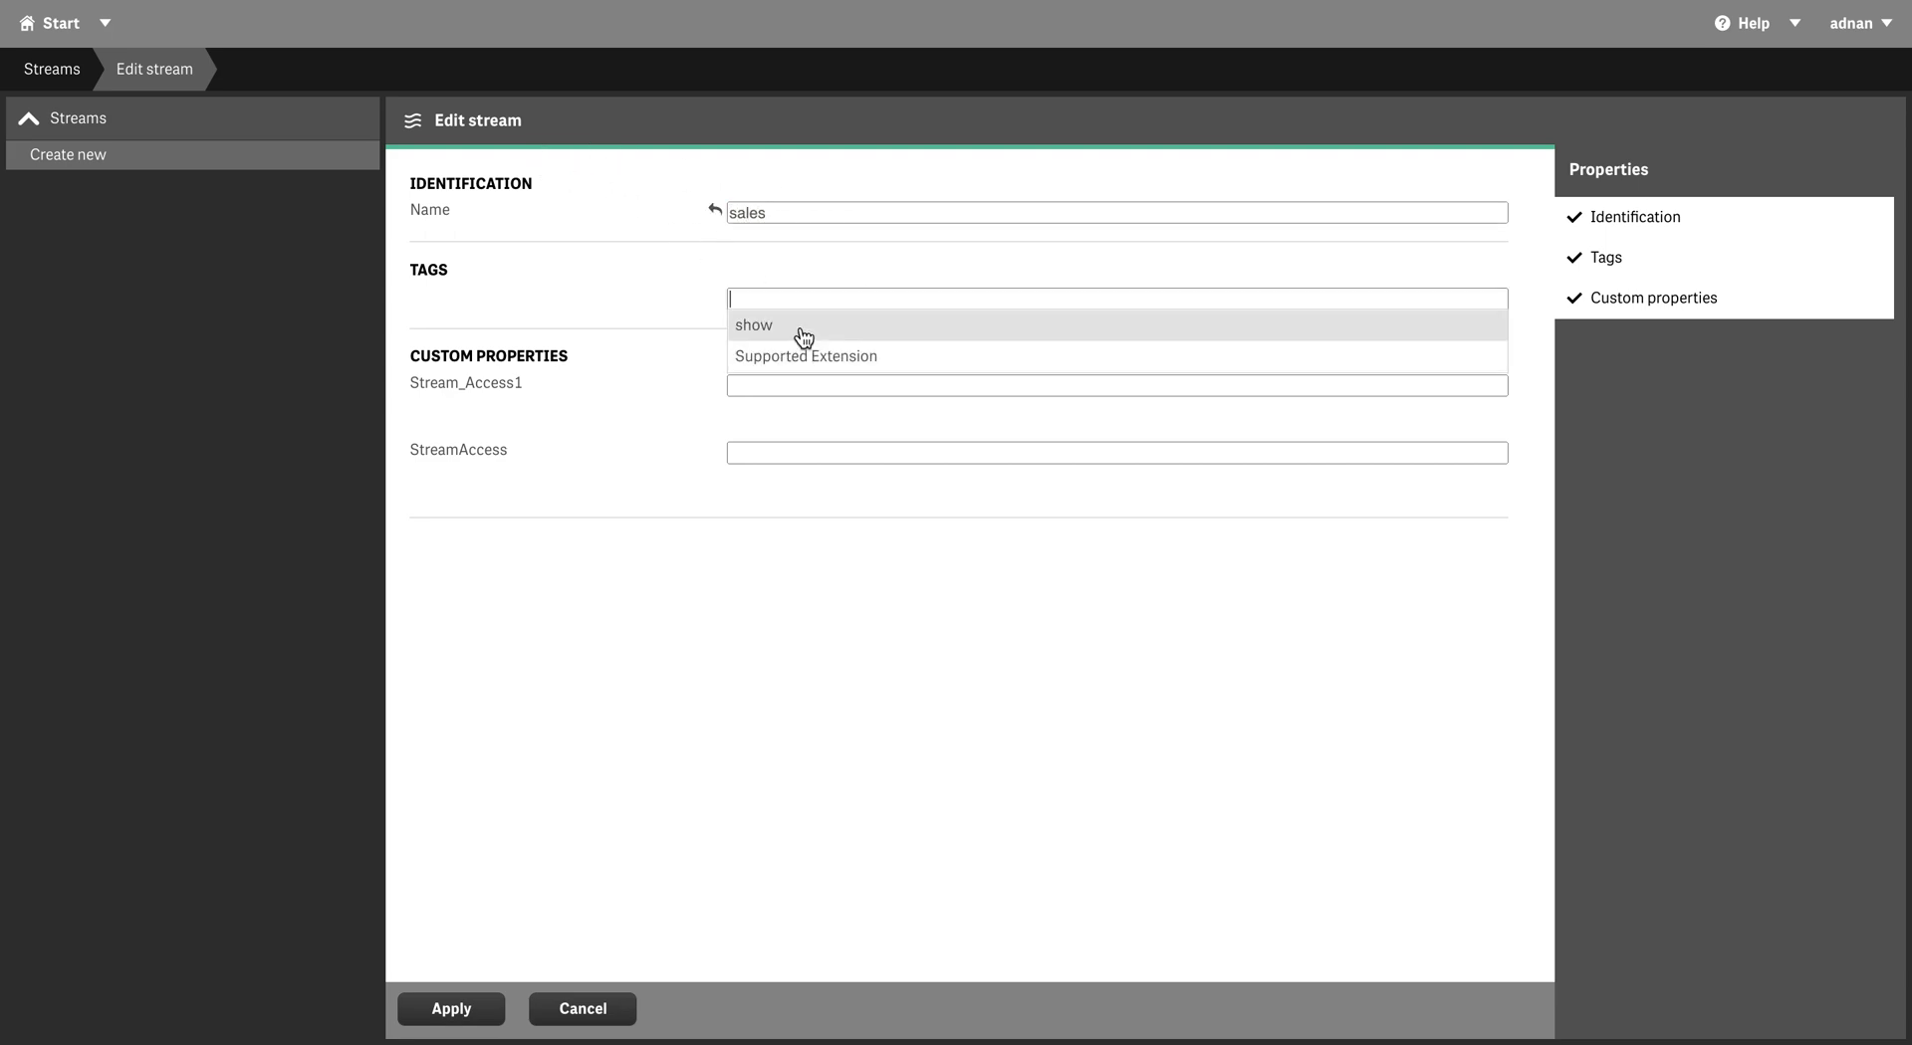
{"action": "left_click", "coordinate": [798, 329]}
{"action": "left_click", "coordinate": [428, 1021]}
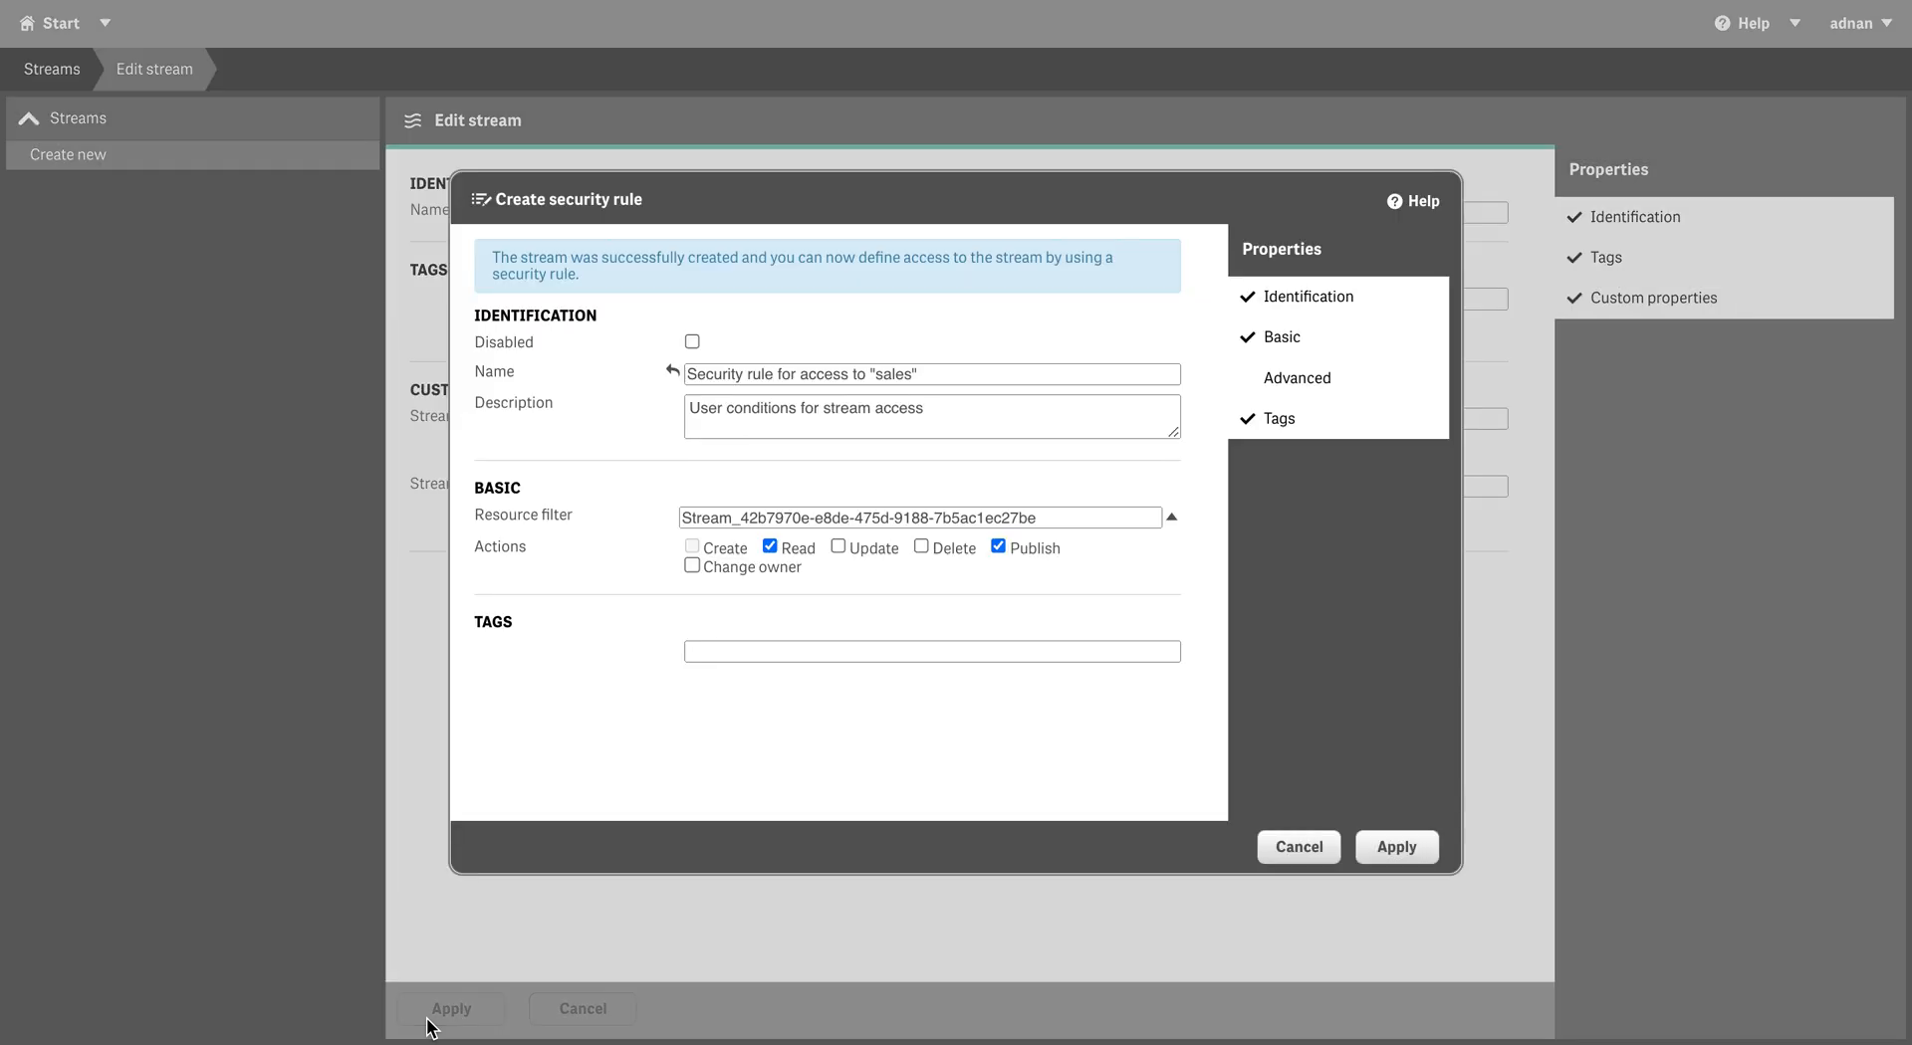
{"action": "left_click", "coordinate": [1314, 848]}
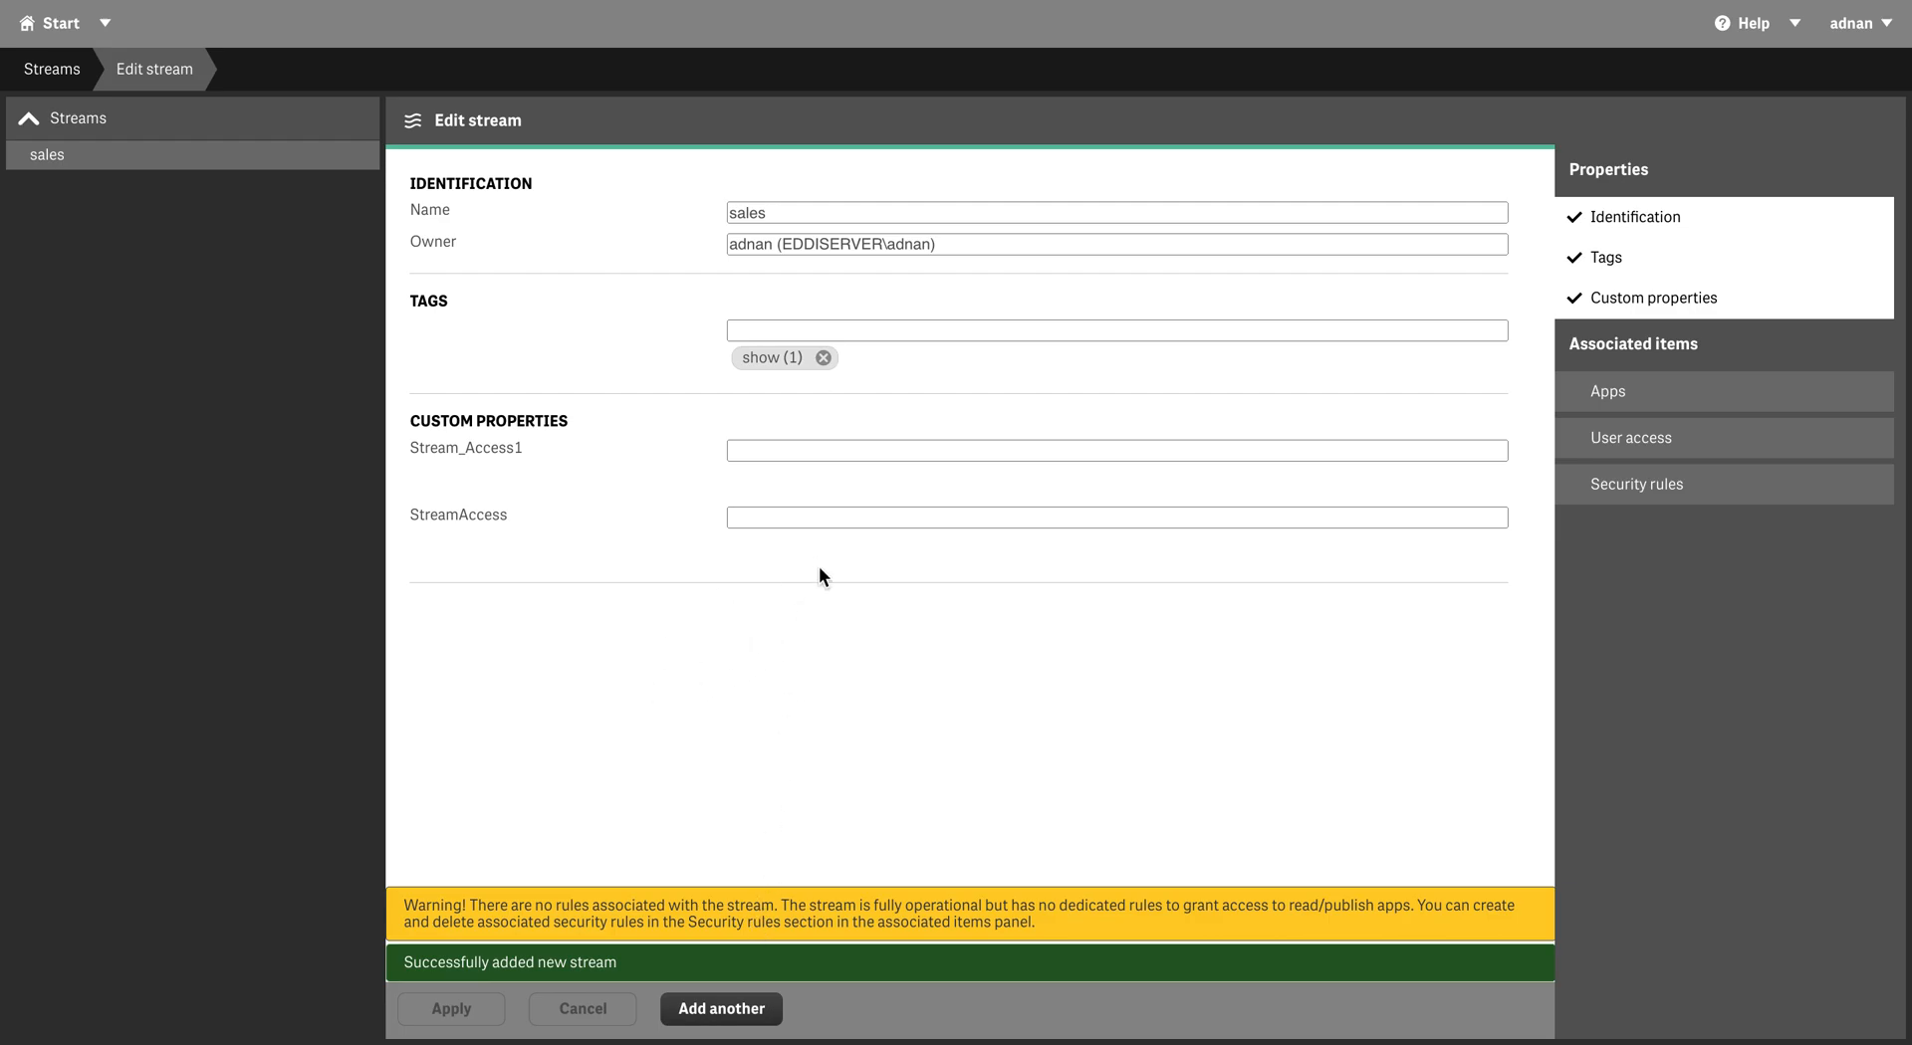
Add the value sales to the Stream_Access1 custom property's list of values and apply the change
{"action": "left_click", "coordinate": [759, 451]}
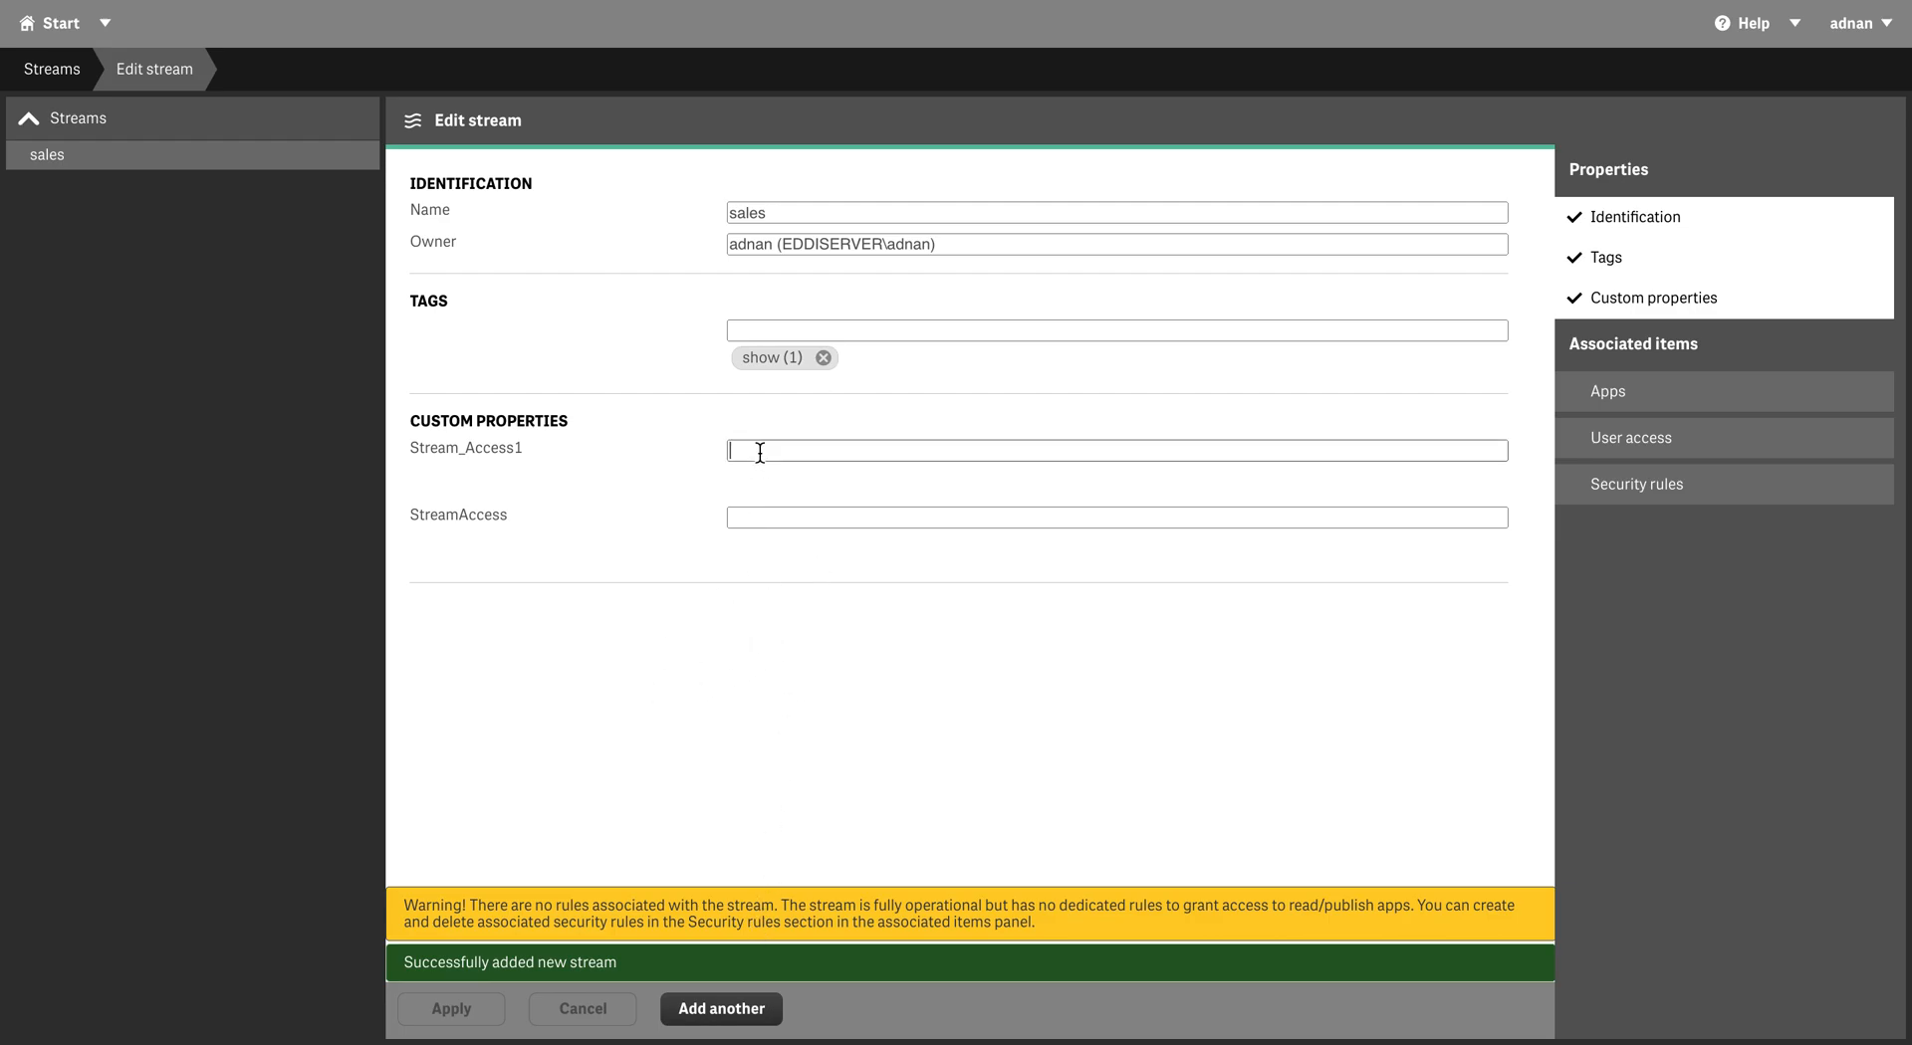
{"action": "left_click", "coordinate": [248, 337]}
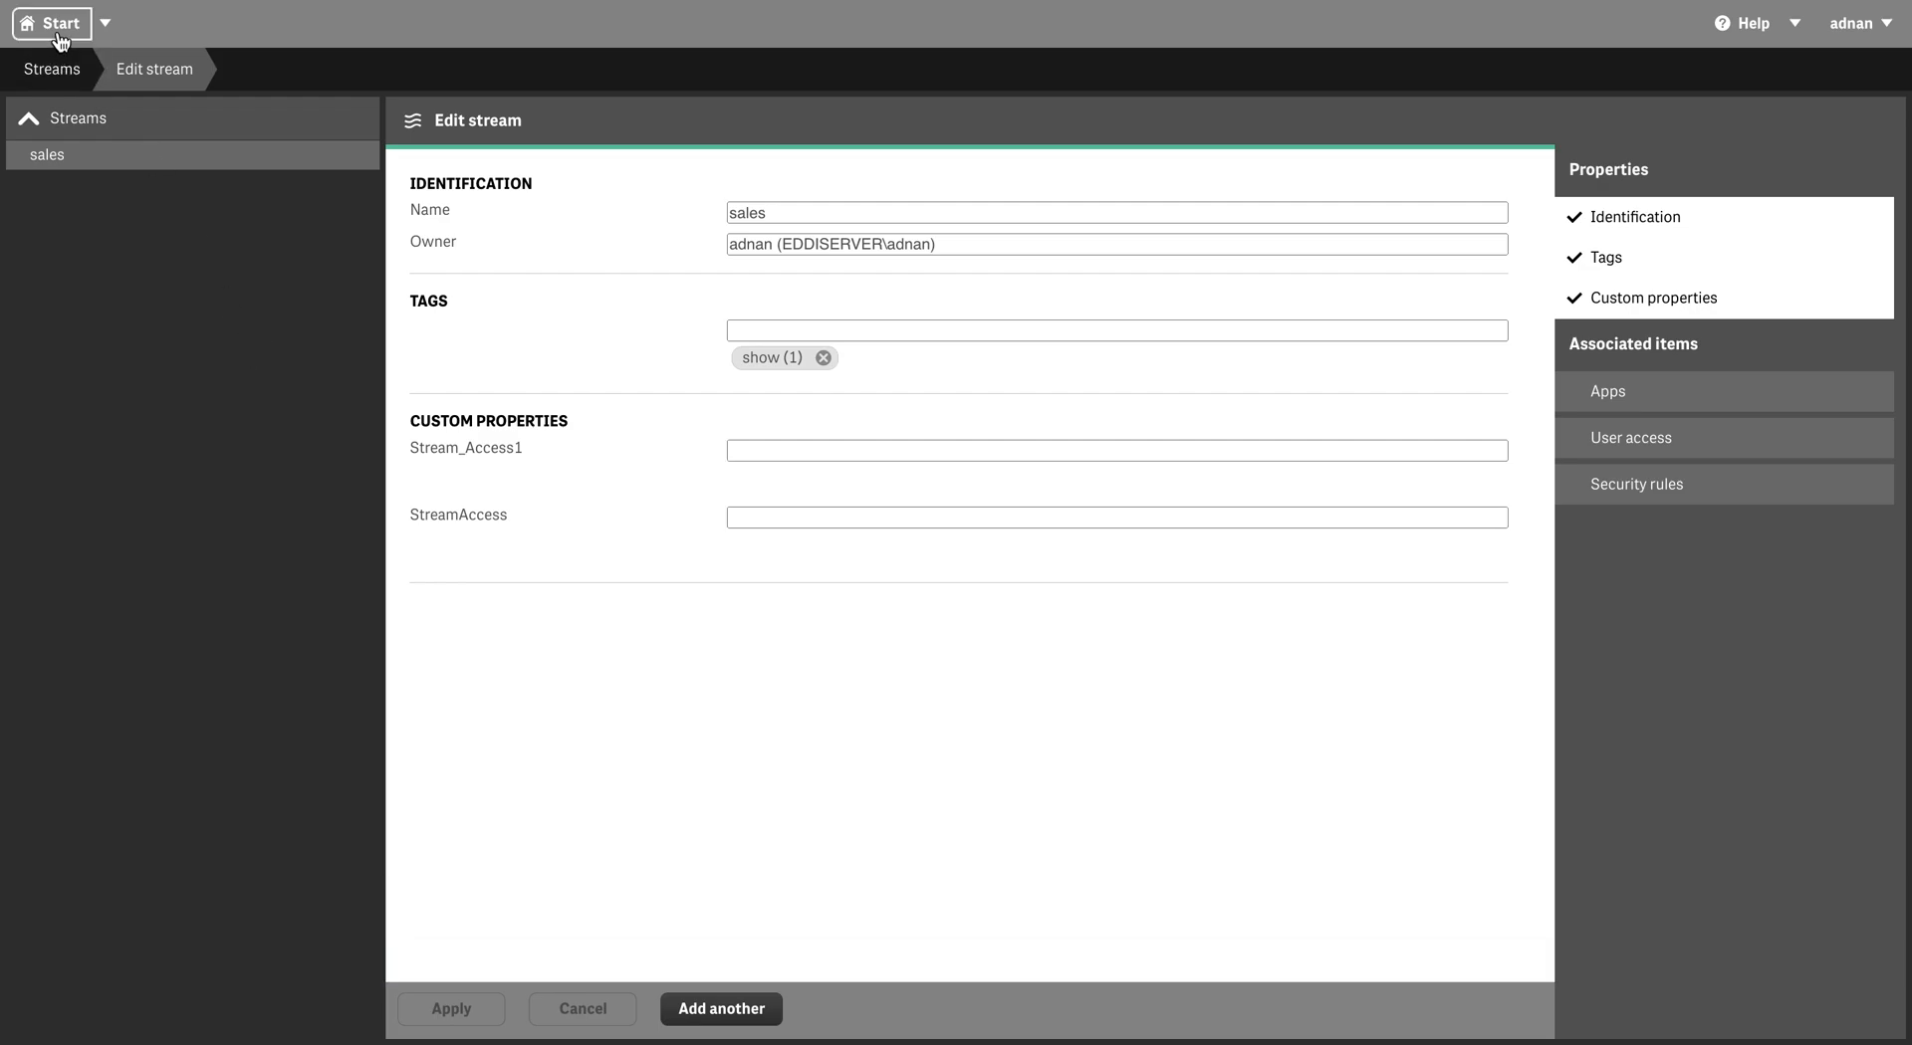
{"action": "left_click", "coordinate": [57, 38]}
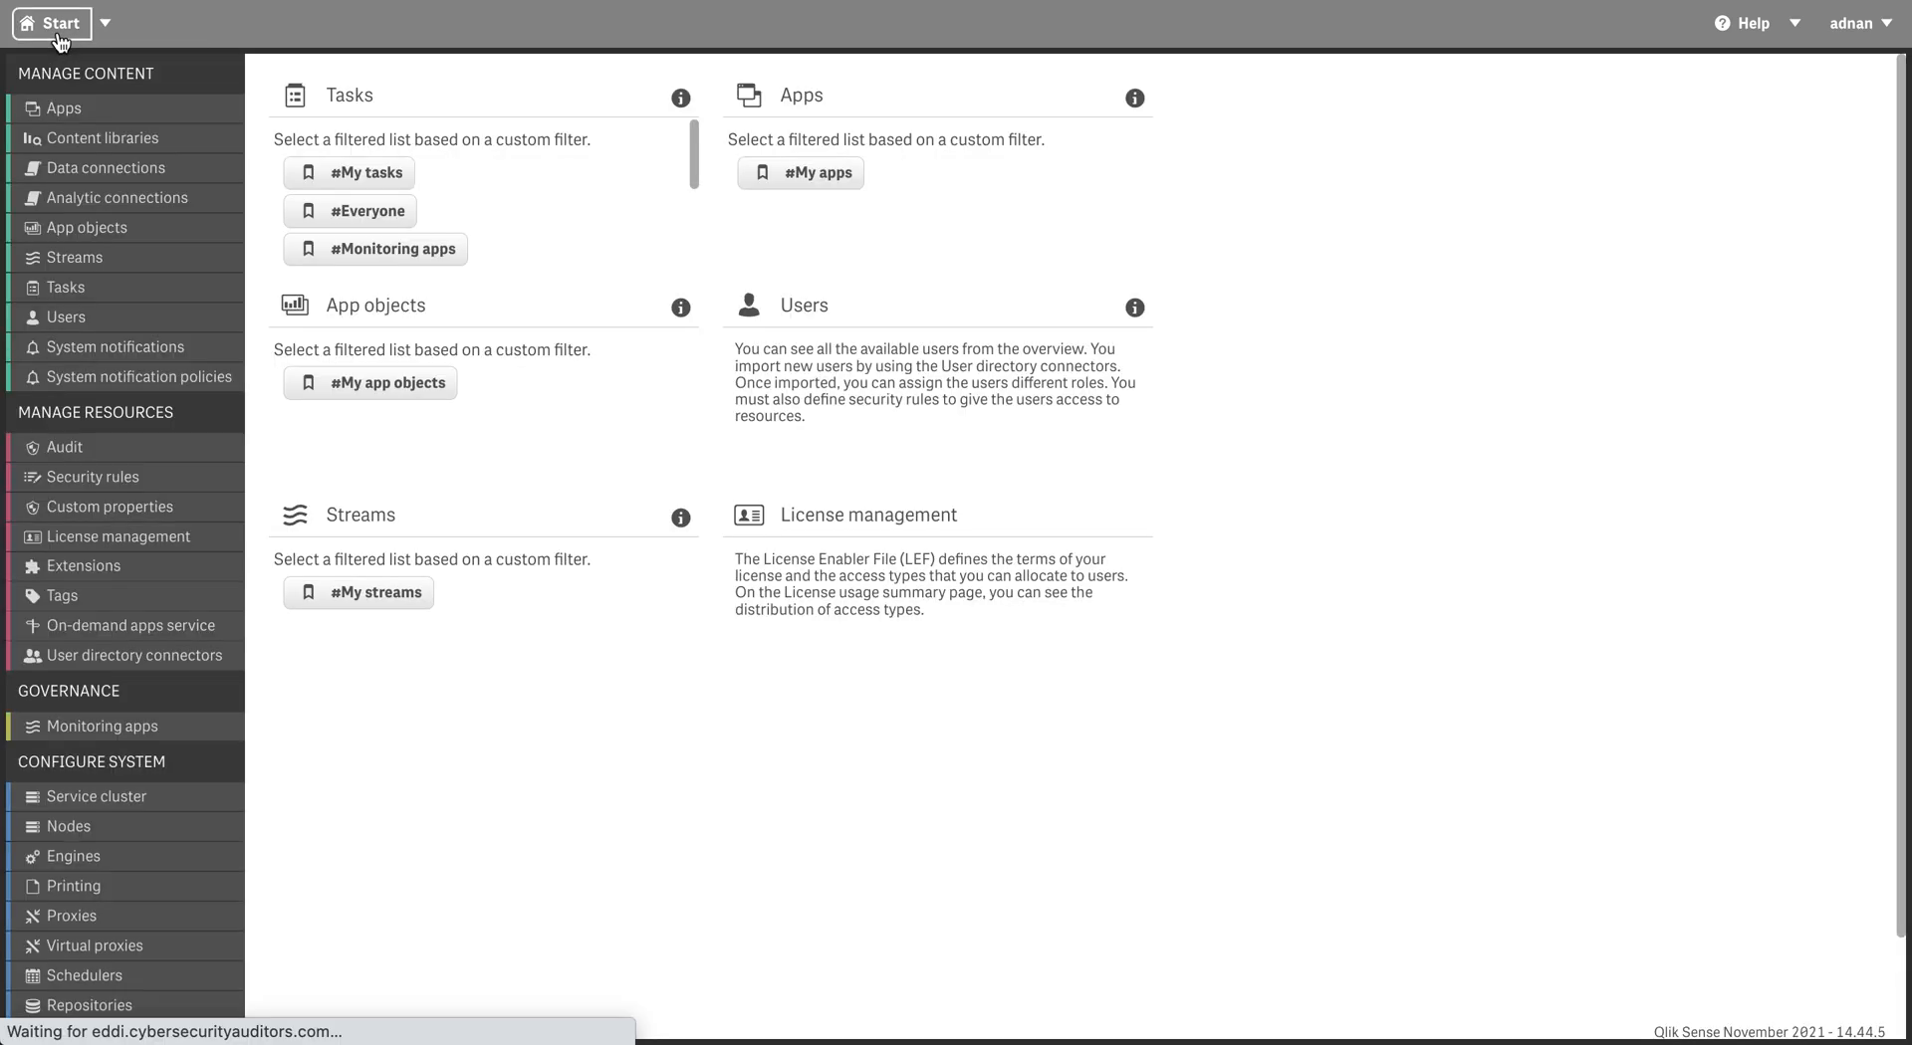
{"action": "left_click", "coordinate": [111, 507]}
{"action": "left_click", "coordinate": [72, 1009]}
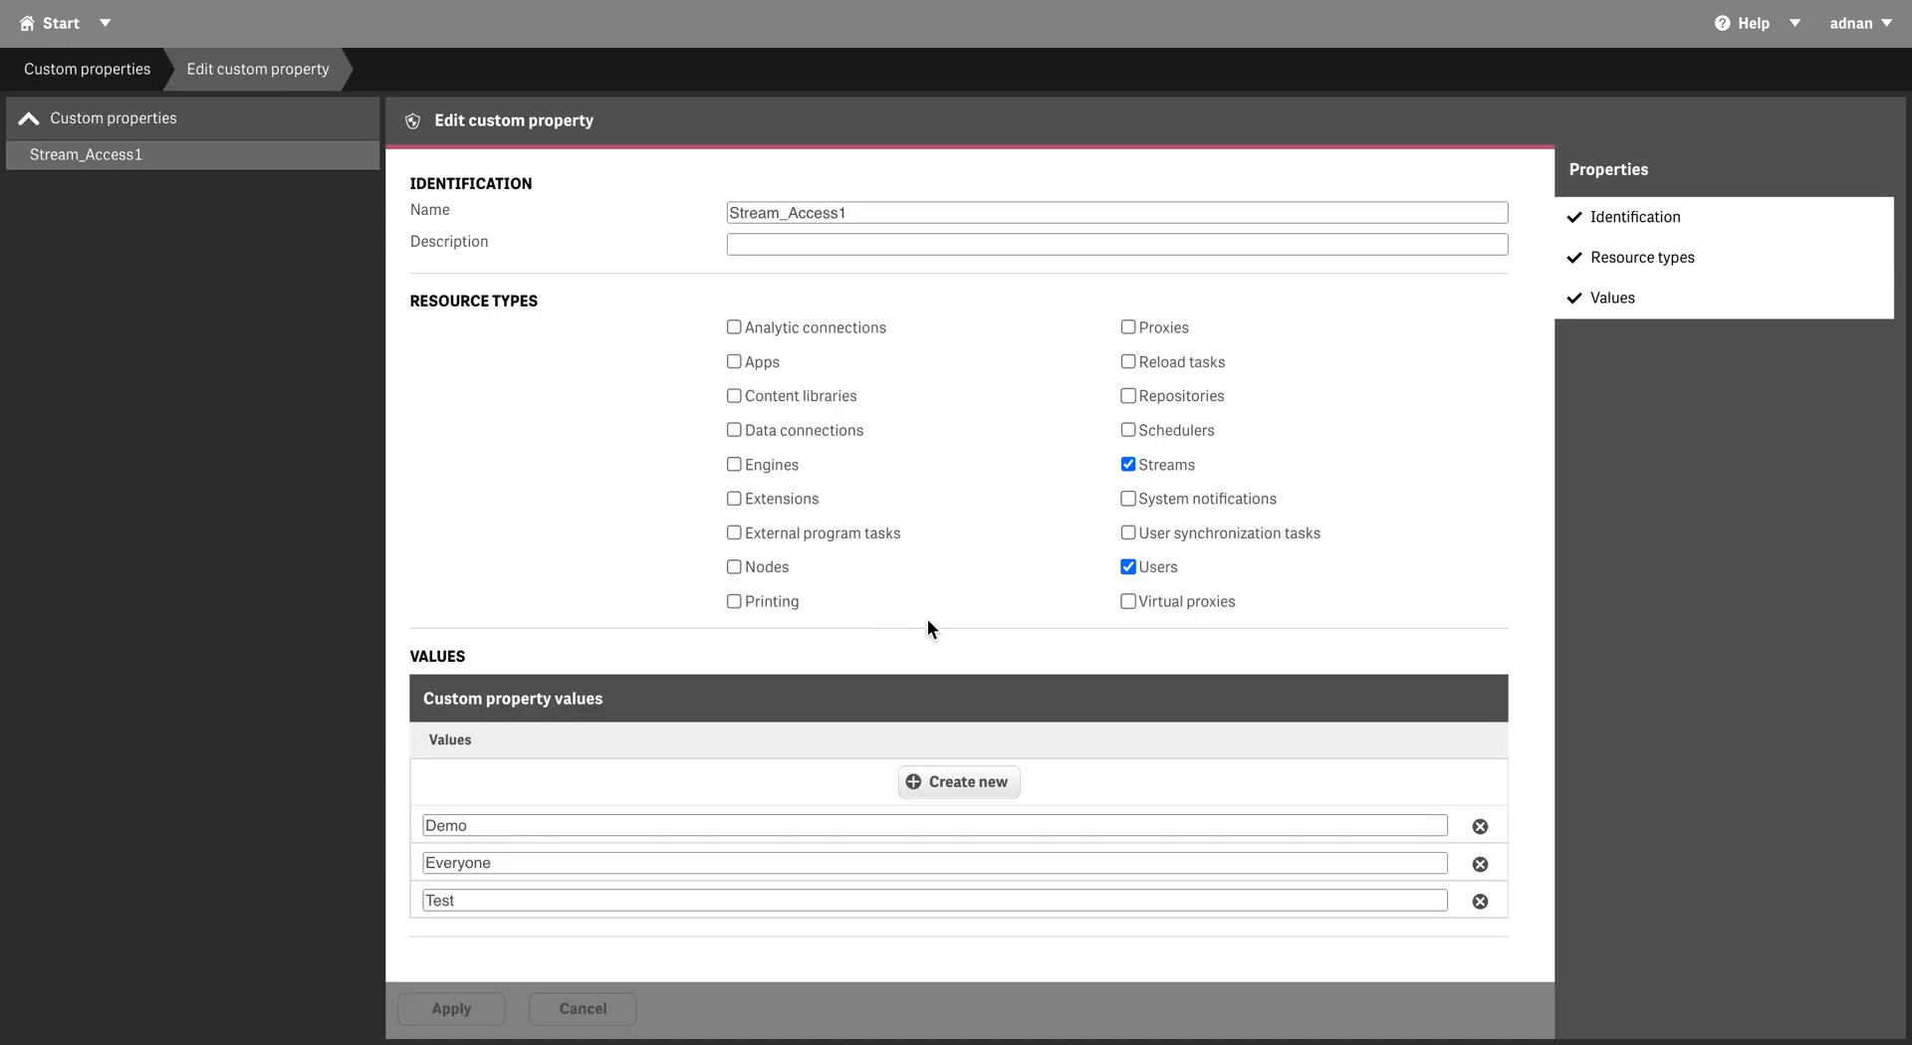
{"action": "left_click", "coordinate": [941, 785]}
{"action": "left_click", "coordinate": [736, 827]}
{"action": "type", "text": "sales"}
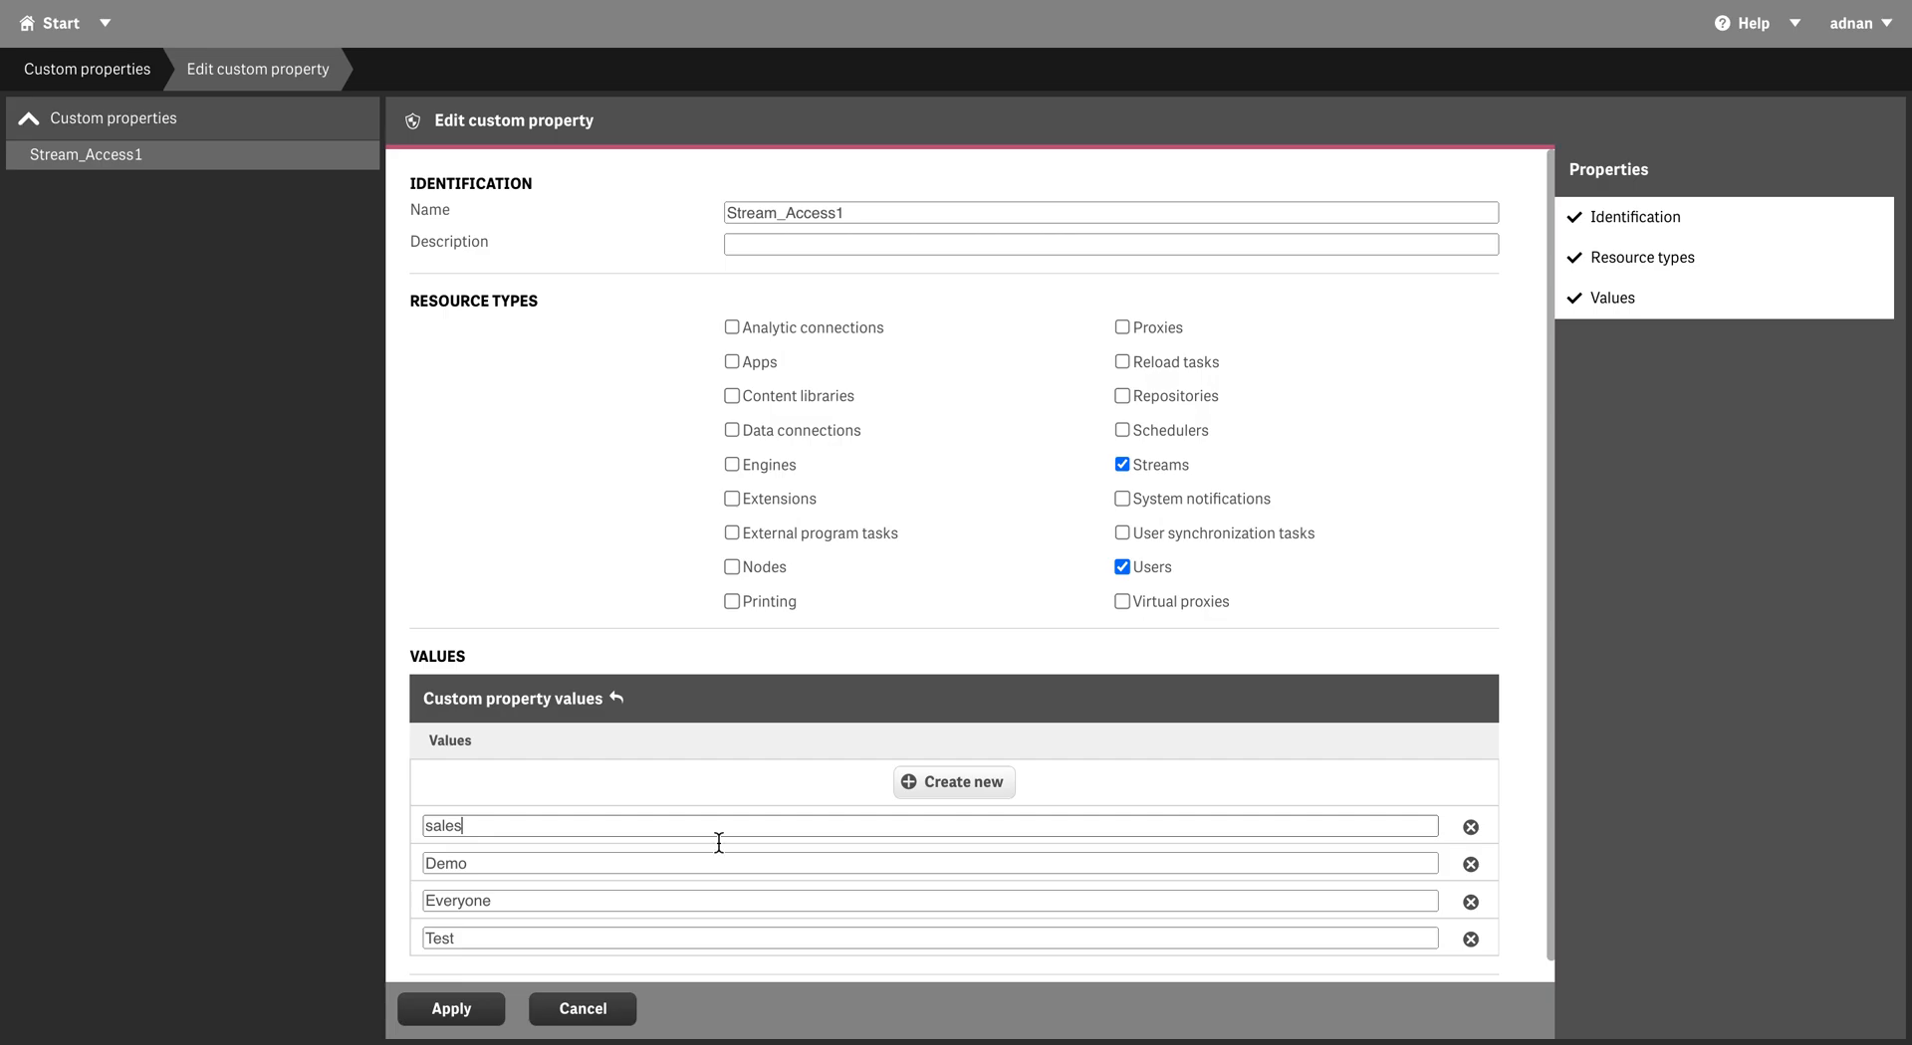
{"action": "left_click", "coordinate": [466, 1014]}
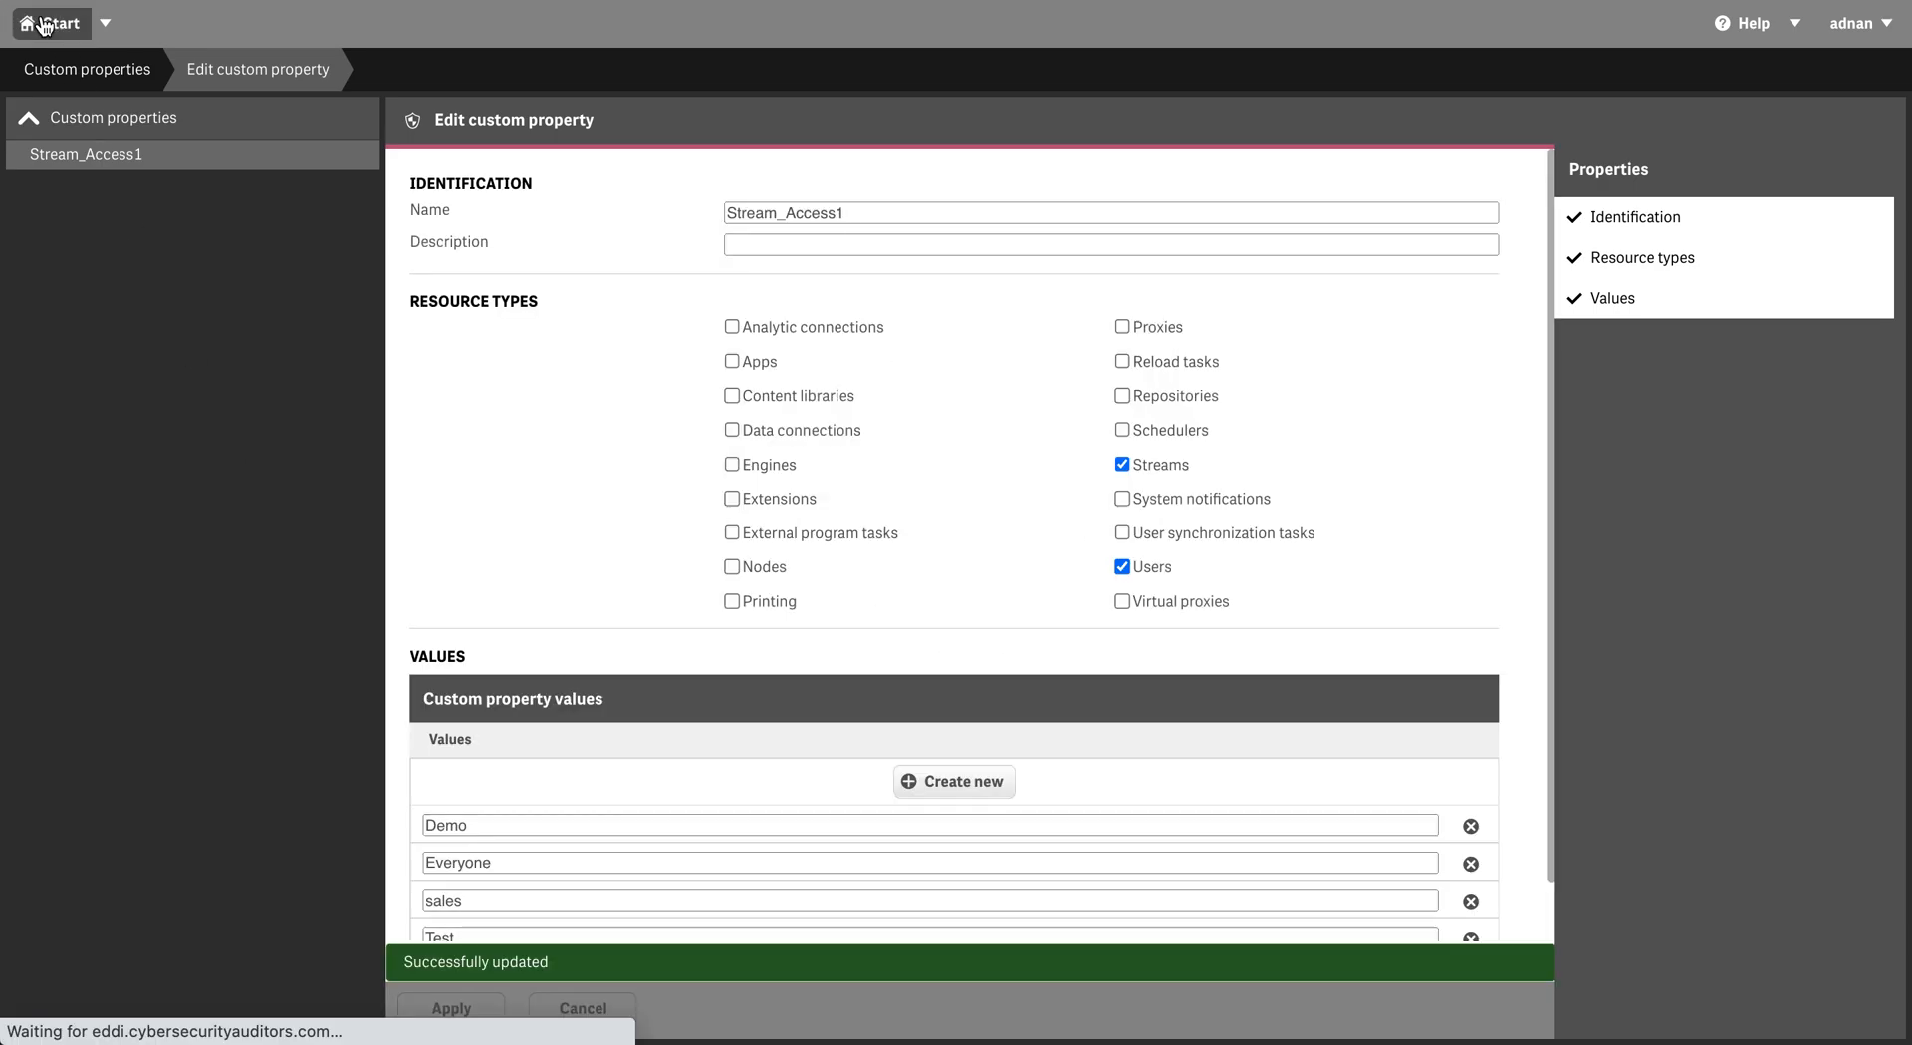
Add an OR condition with the name sales to the streams list's search filter and run the search
{"action": "left_click", "coordinate": [44, 25]}
{"action": "left_click", "coordinate": [405, 536]}
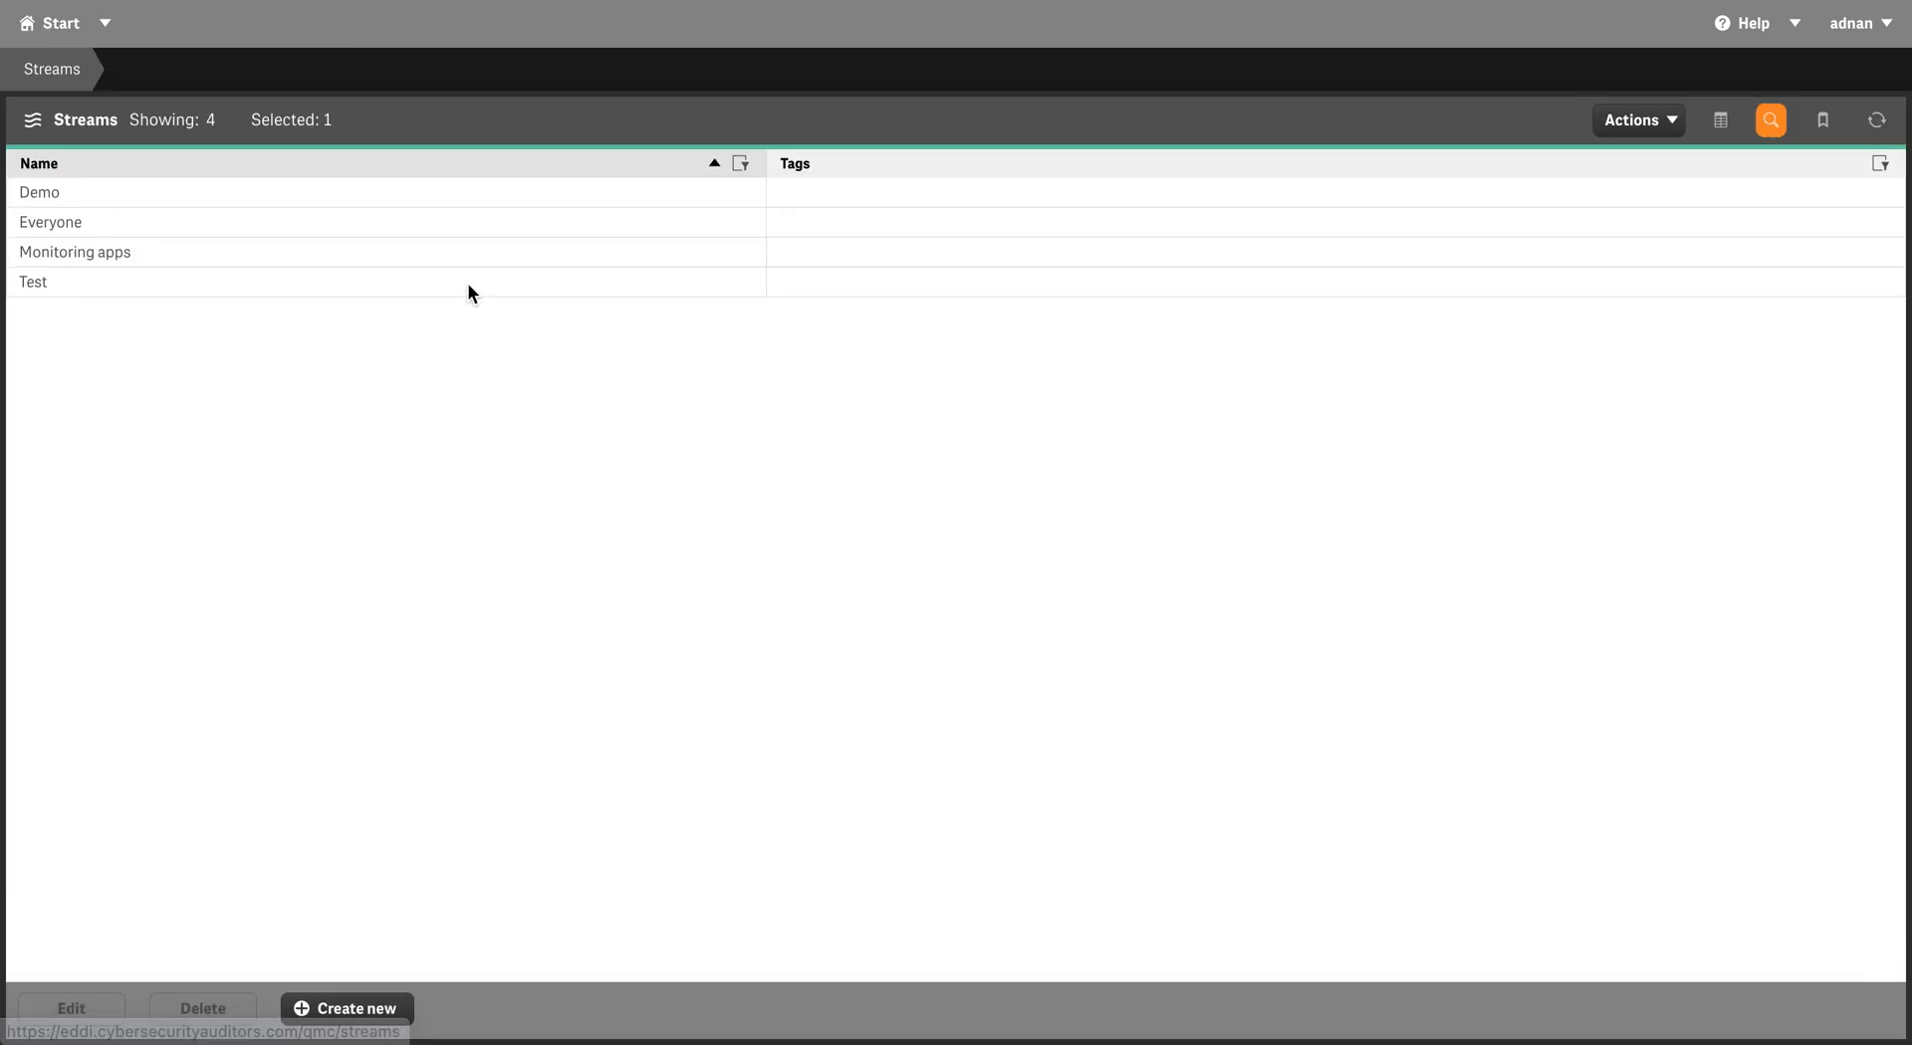
{"action": "left_click", "coordinate": [270, 276]}
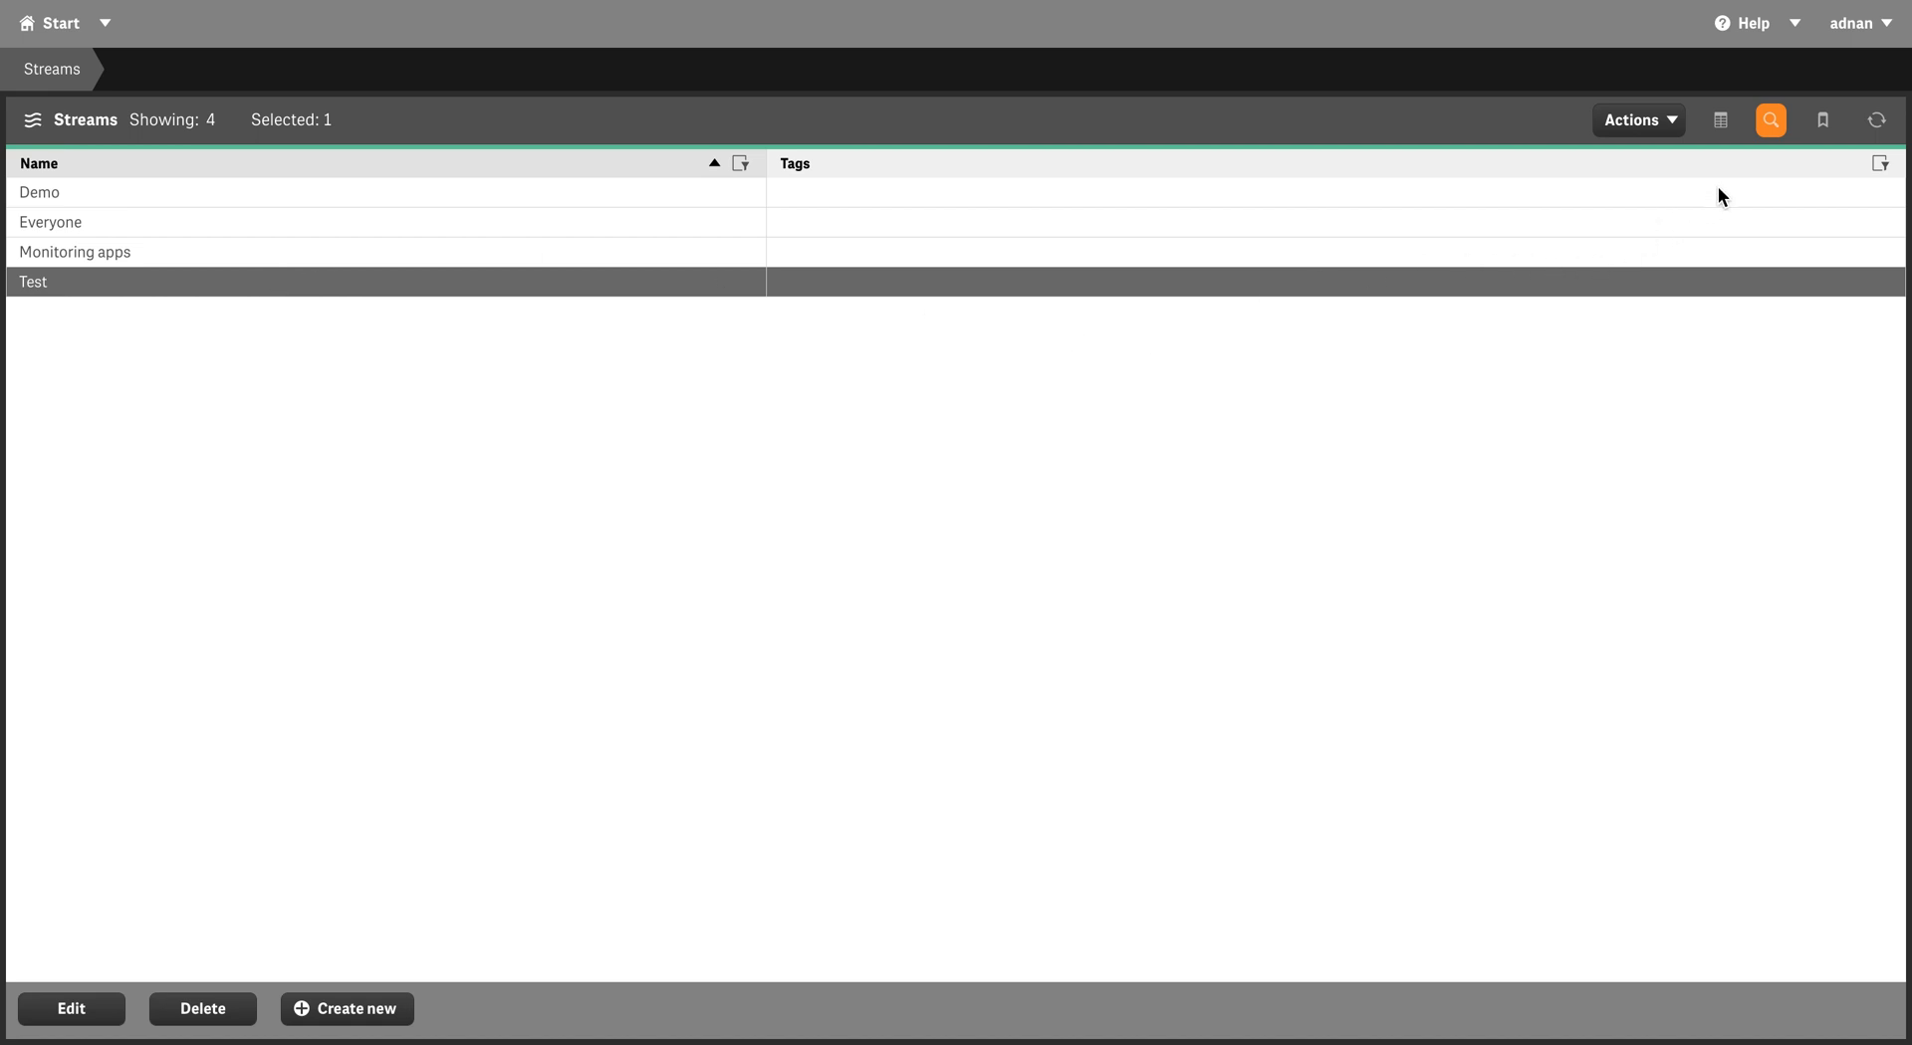
{"action": "left_click", "coordinate": [1769, 121]}
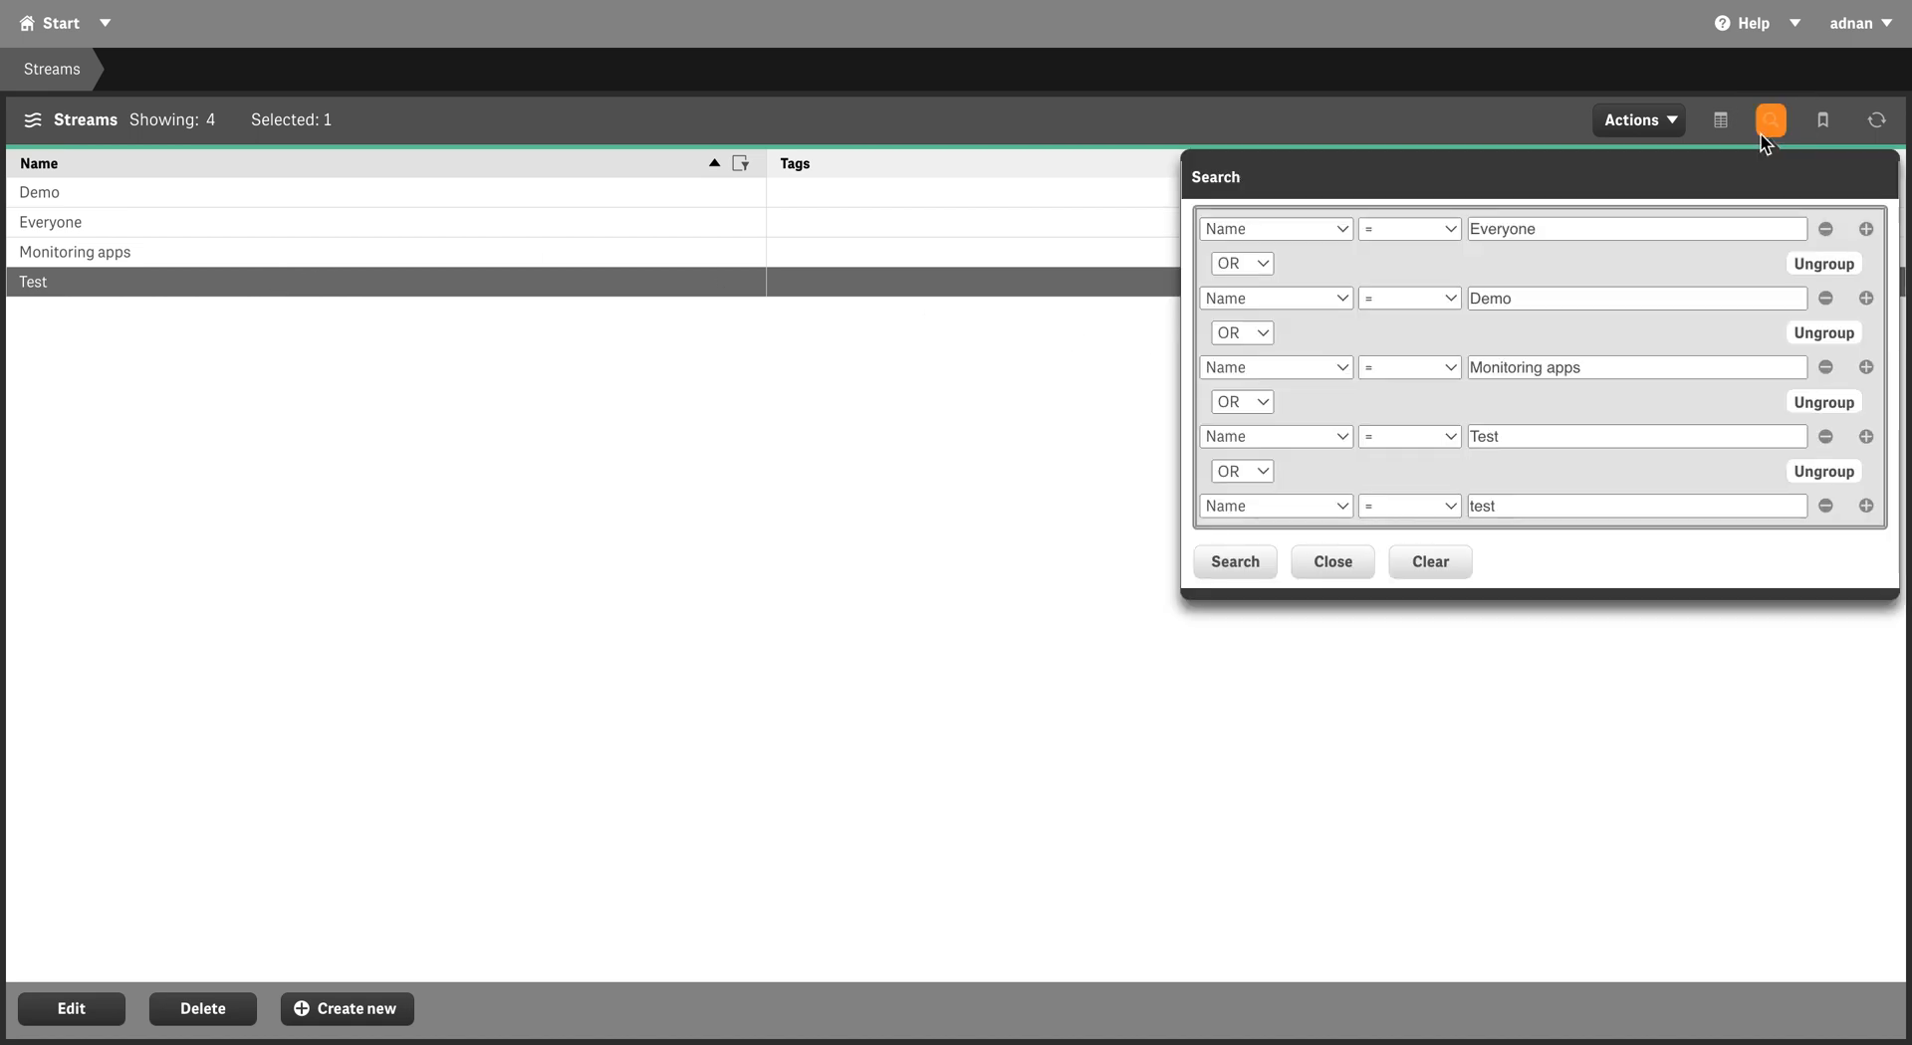
{"action": "left_click", "coordinate": [1252, 570]}
{"action": "left_click", "coordinate": [1866, 506]}
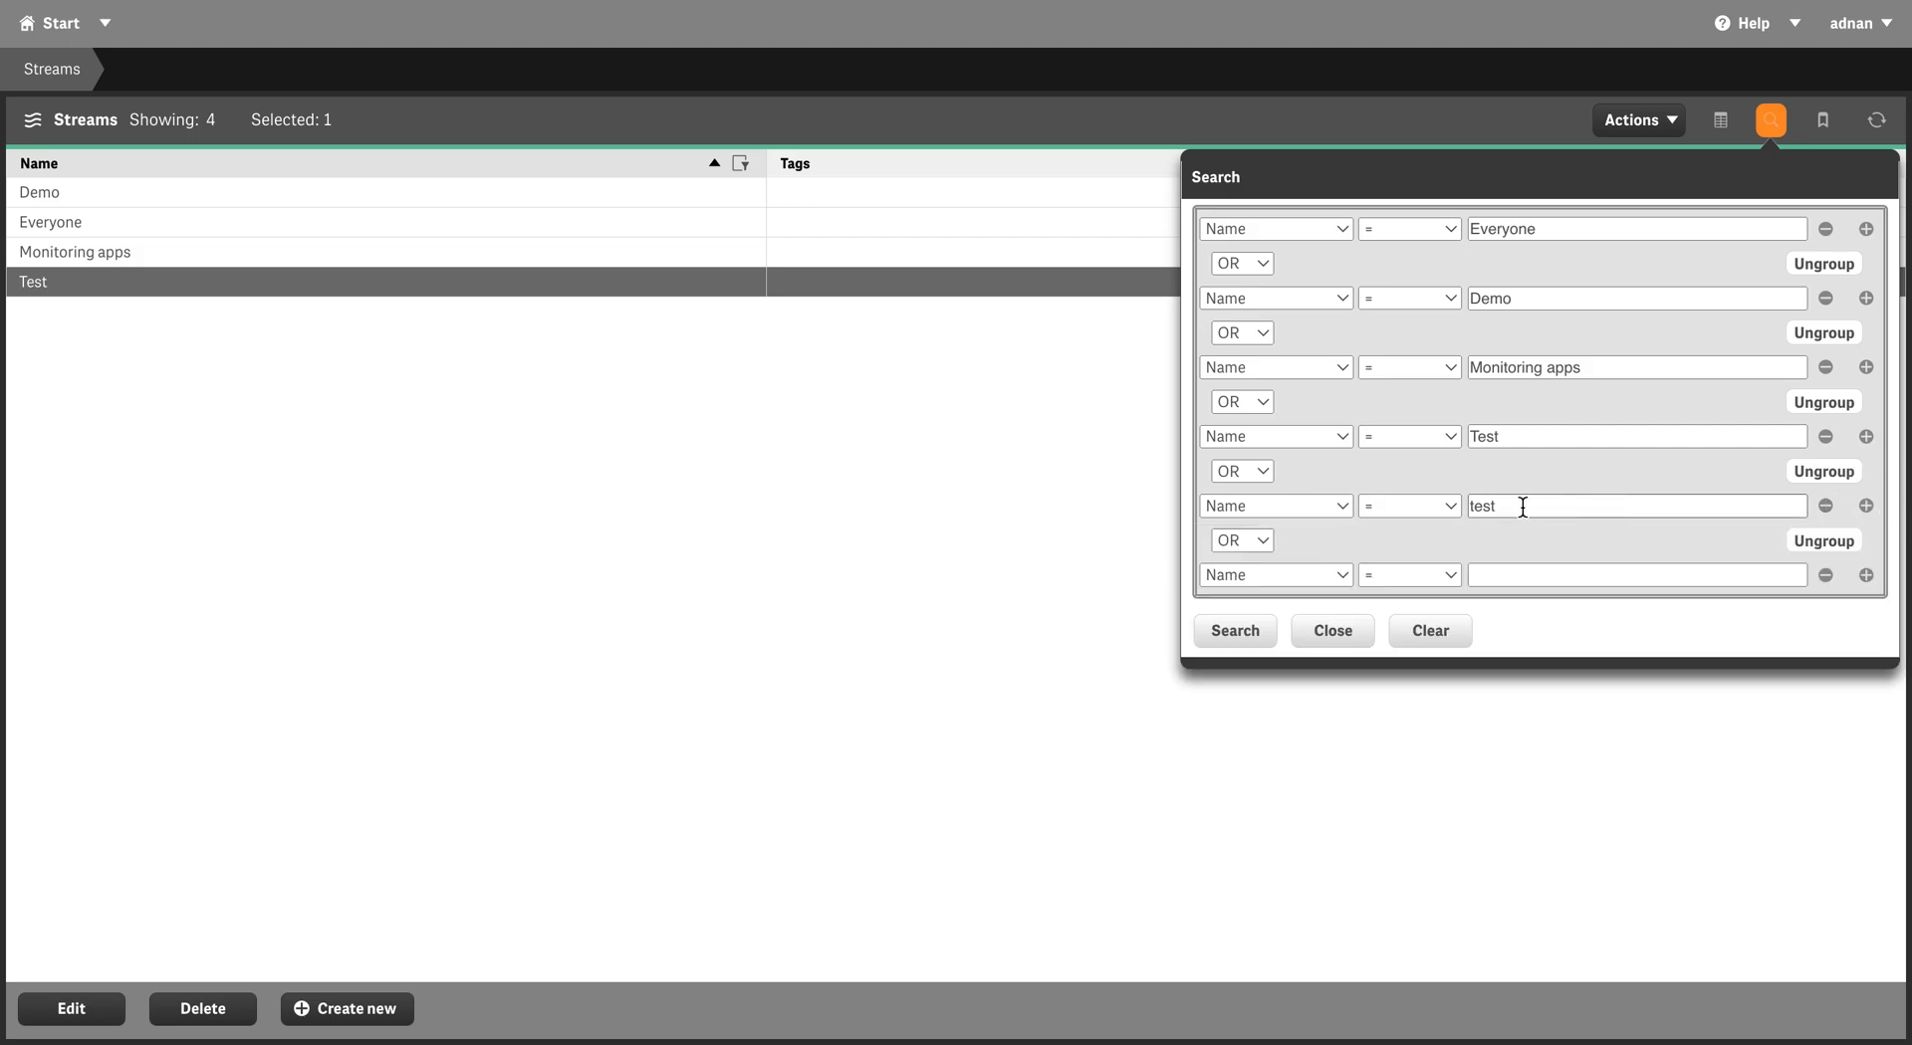
{"action": "type", "text": "sa"}
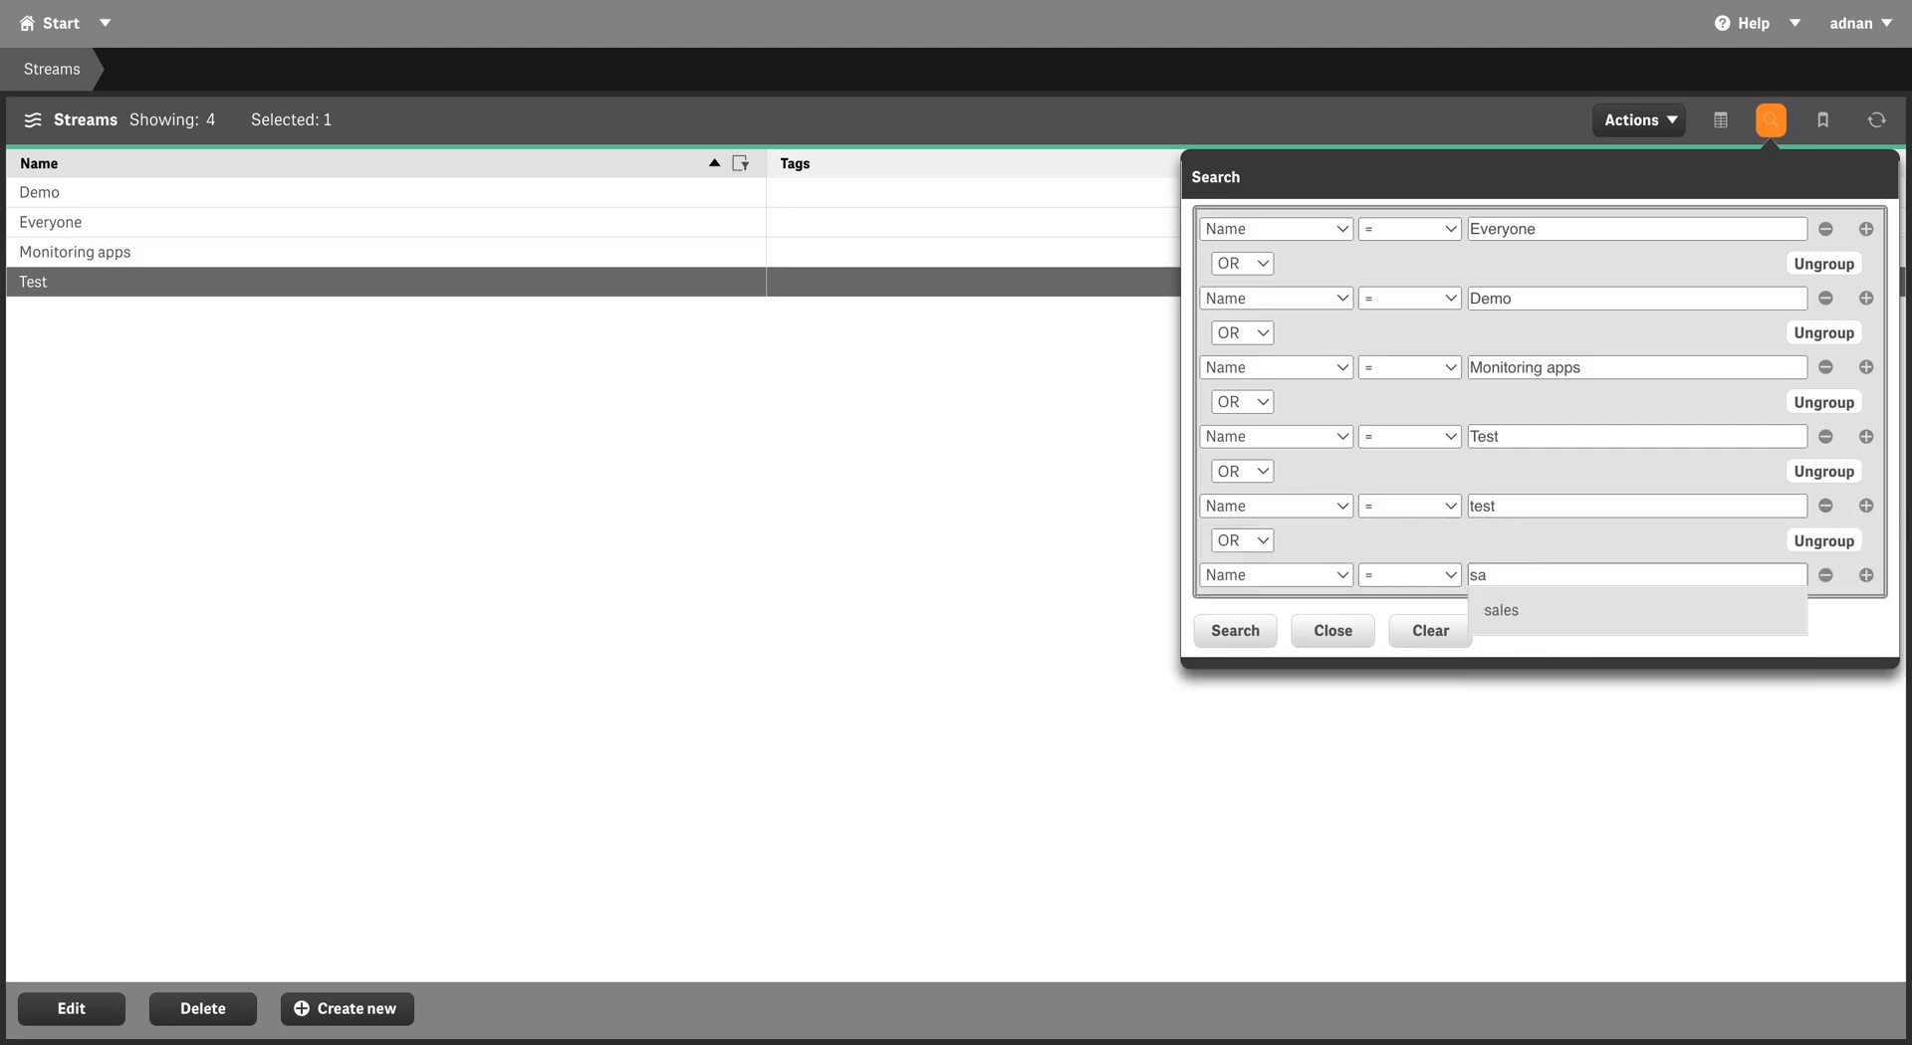
{"action": "left_click", "coordinate": [1515, 619]}
{"action": "left_click", "coordinate": [1241, 636]}
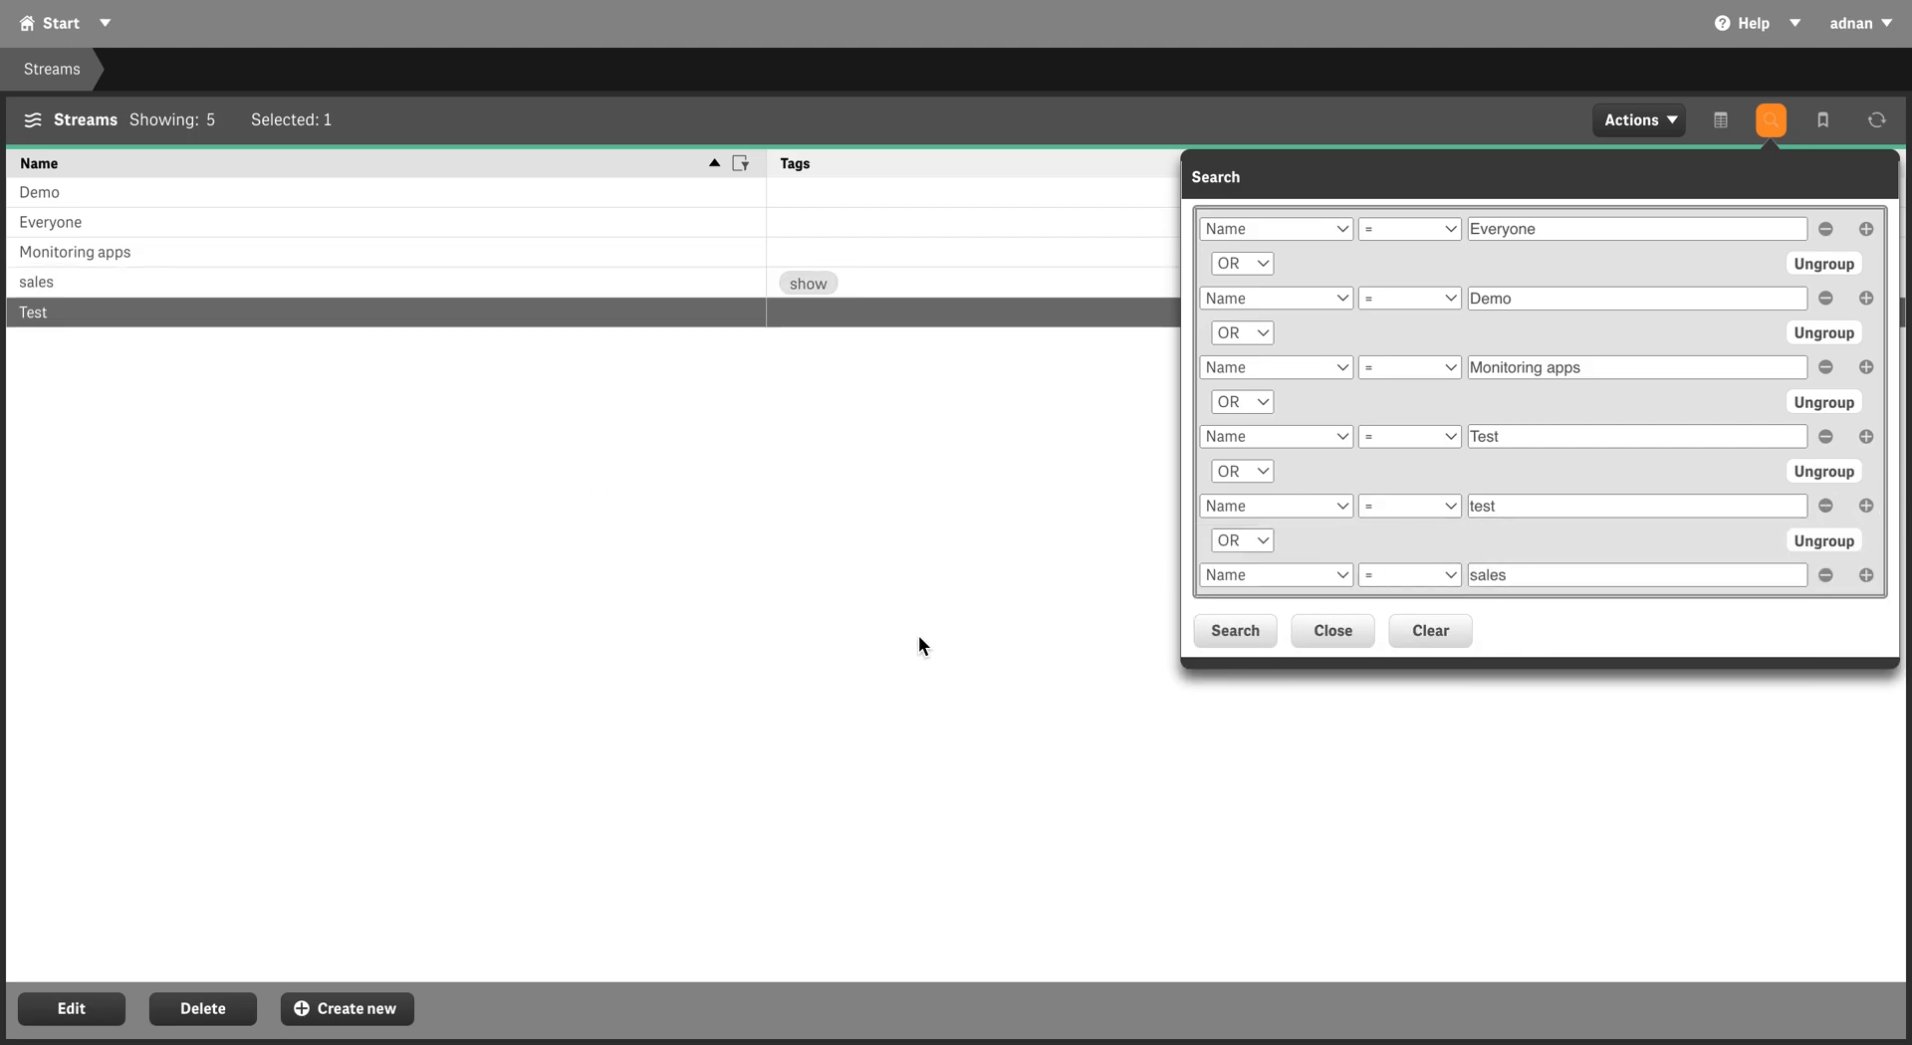
{"action": "left_click", "coordinate": [1325, 636]}
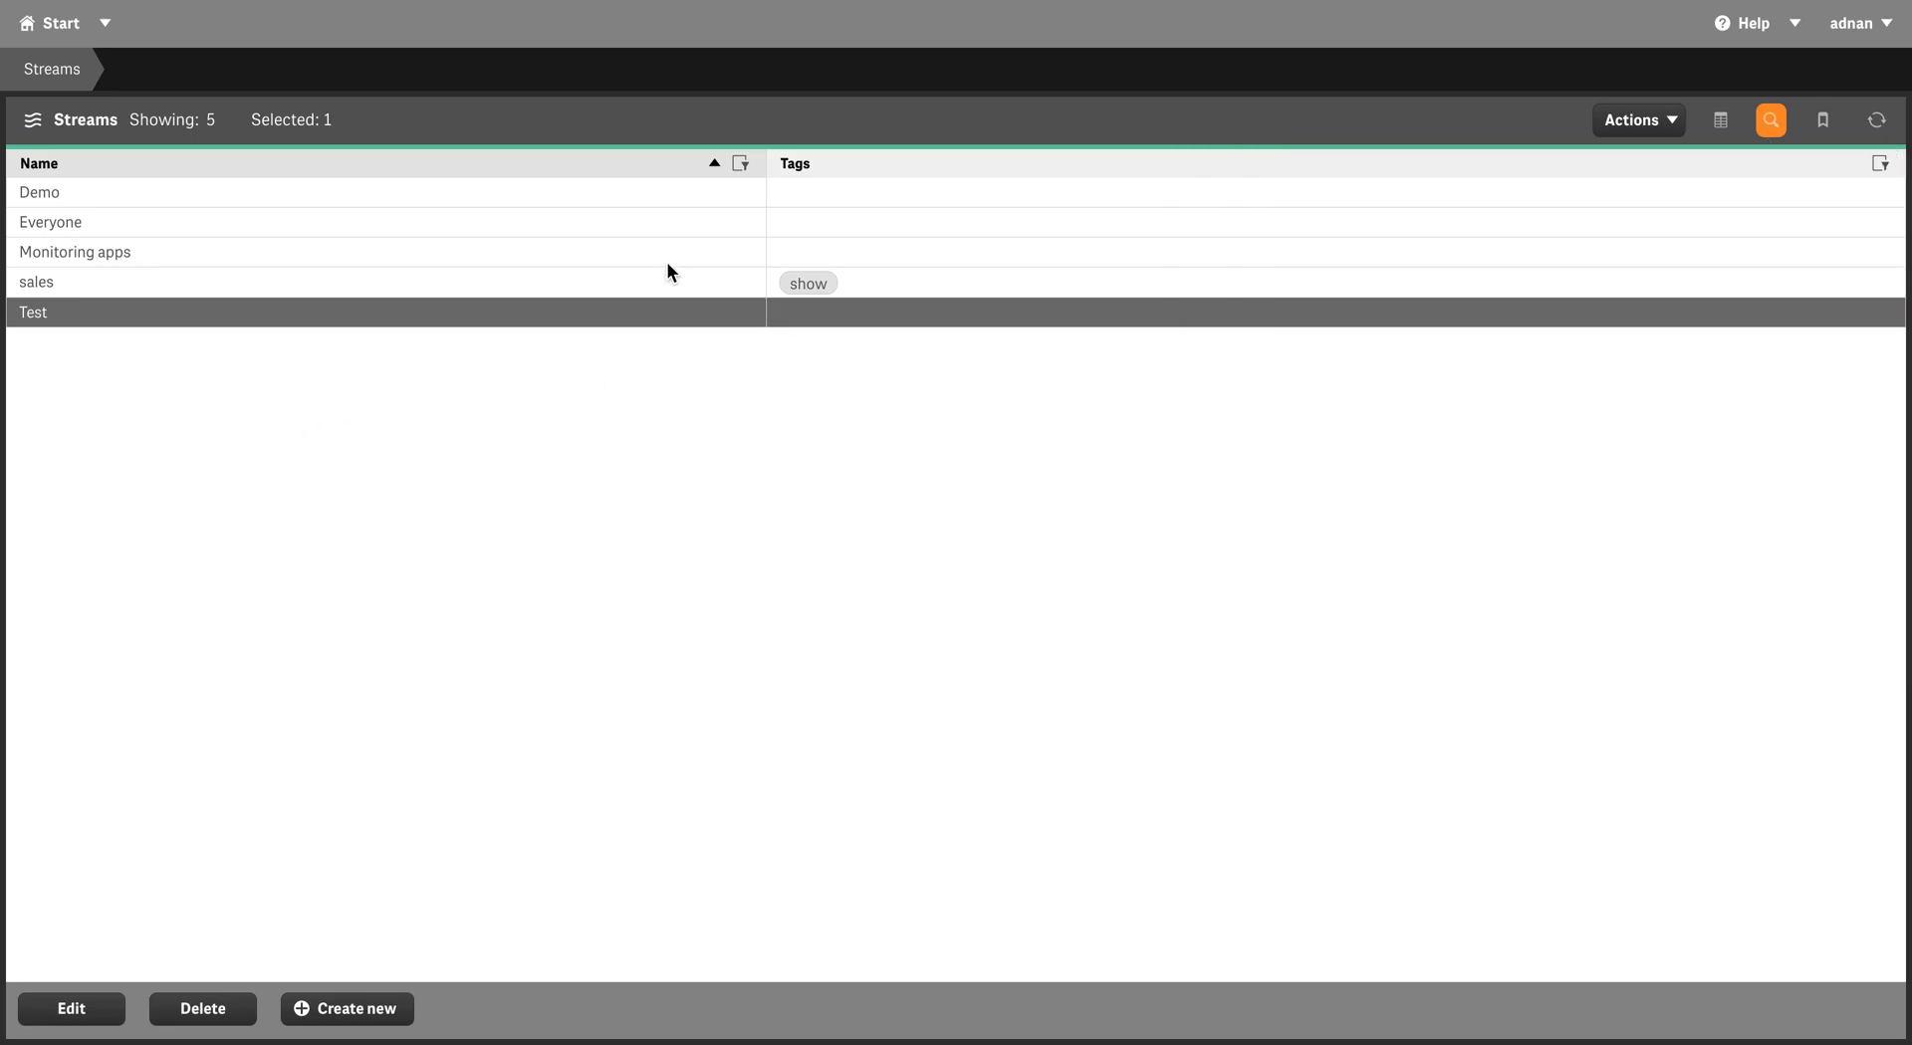
Assign the value sales to the sales stream's Stream_Access1 custom property and apply the change
{"action": "double_click", "coordinate": [509, 279]}
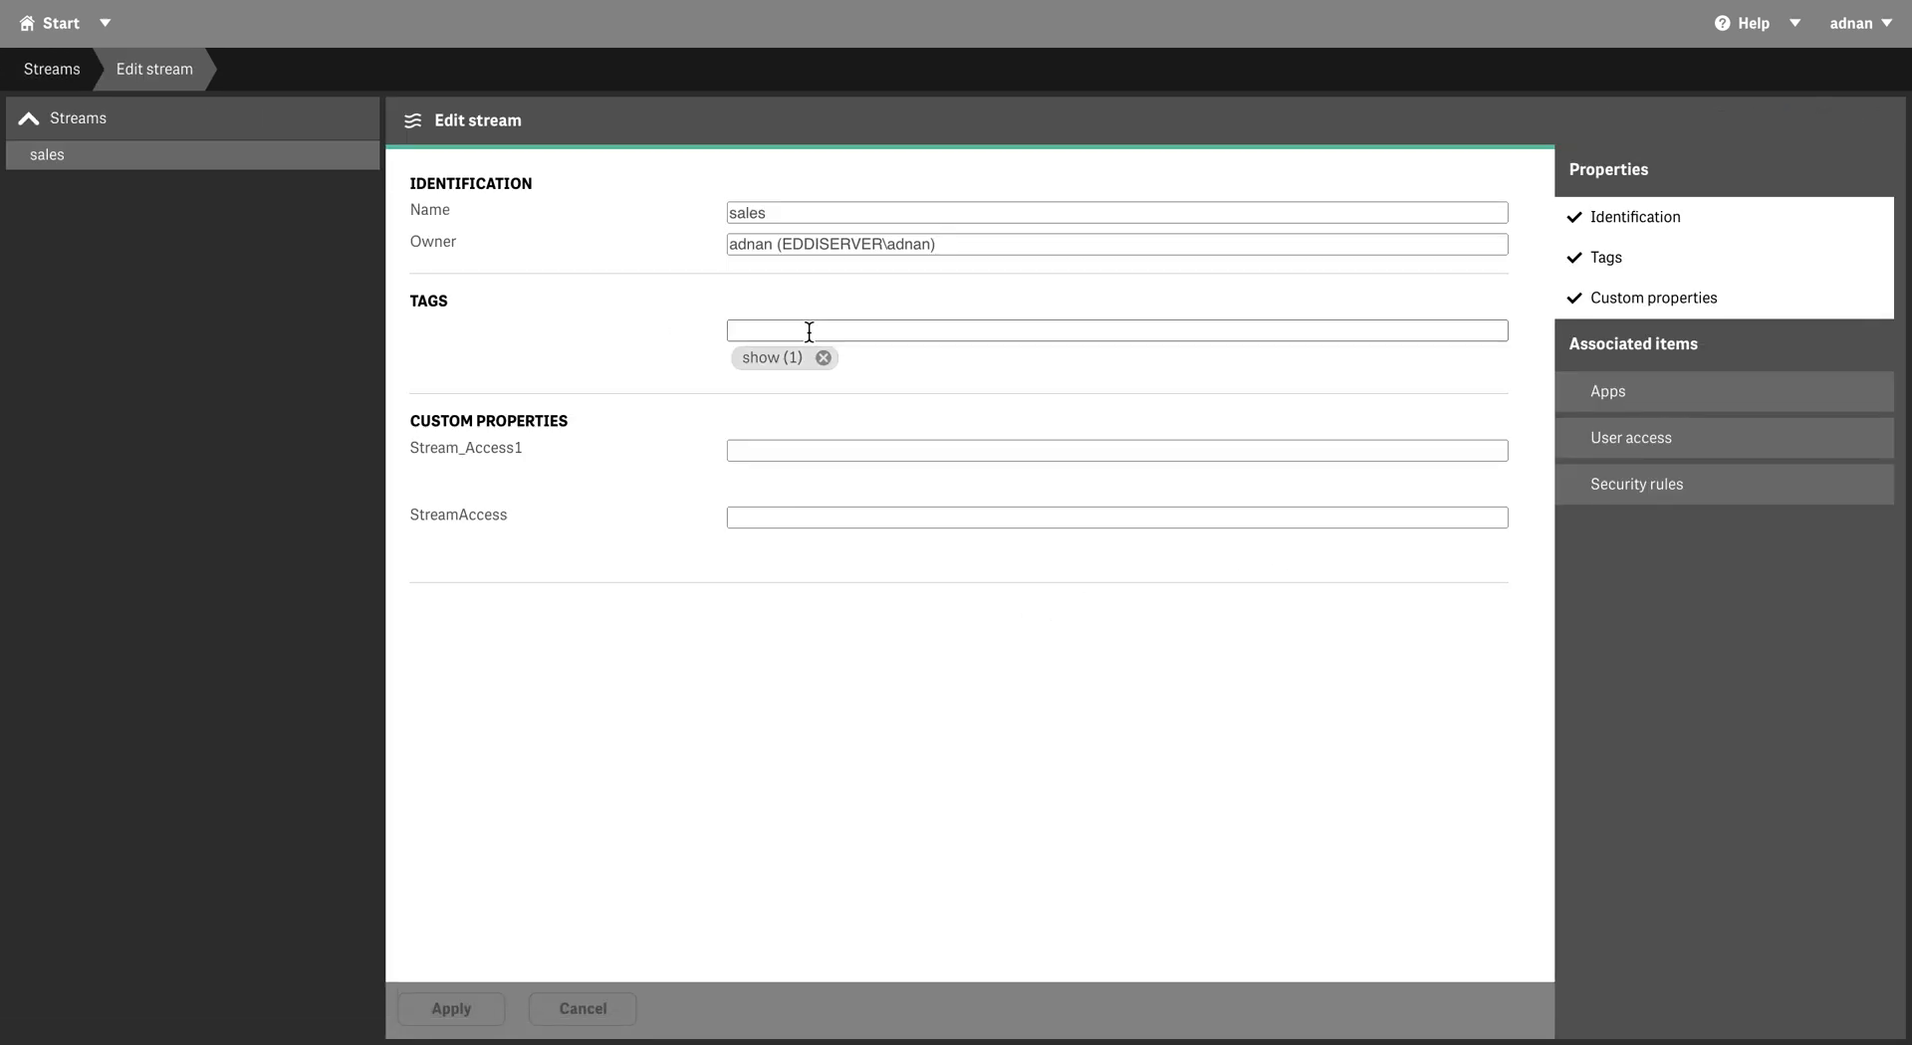
{"action": "left_click", "coordinate": [763, 449]}
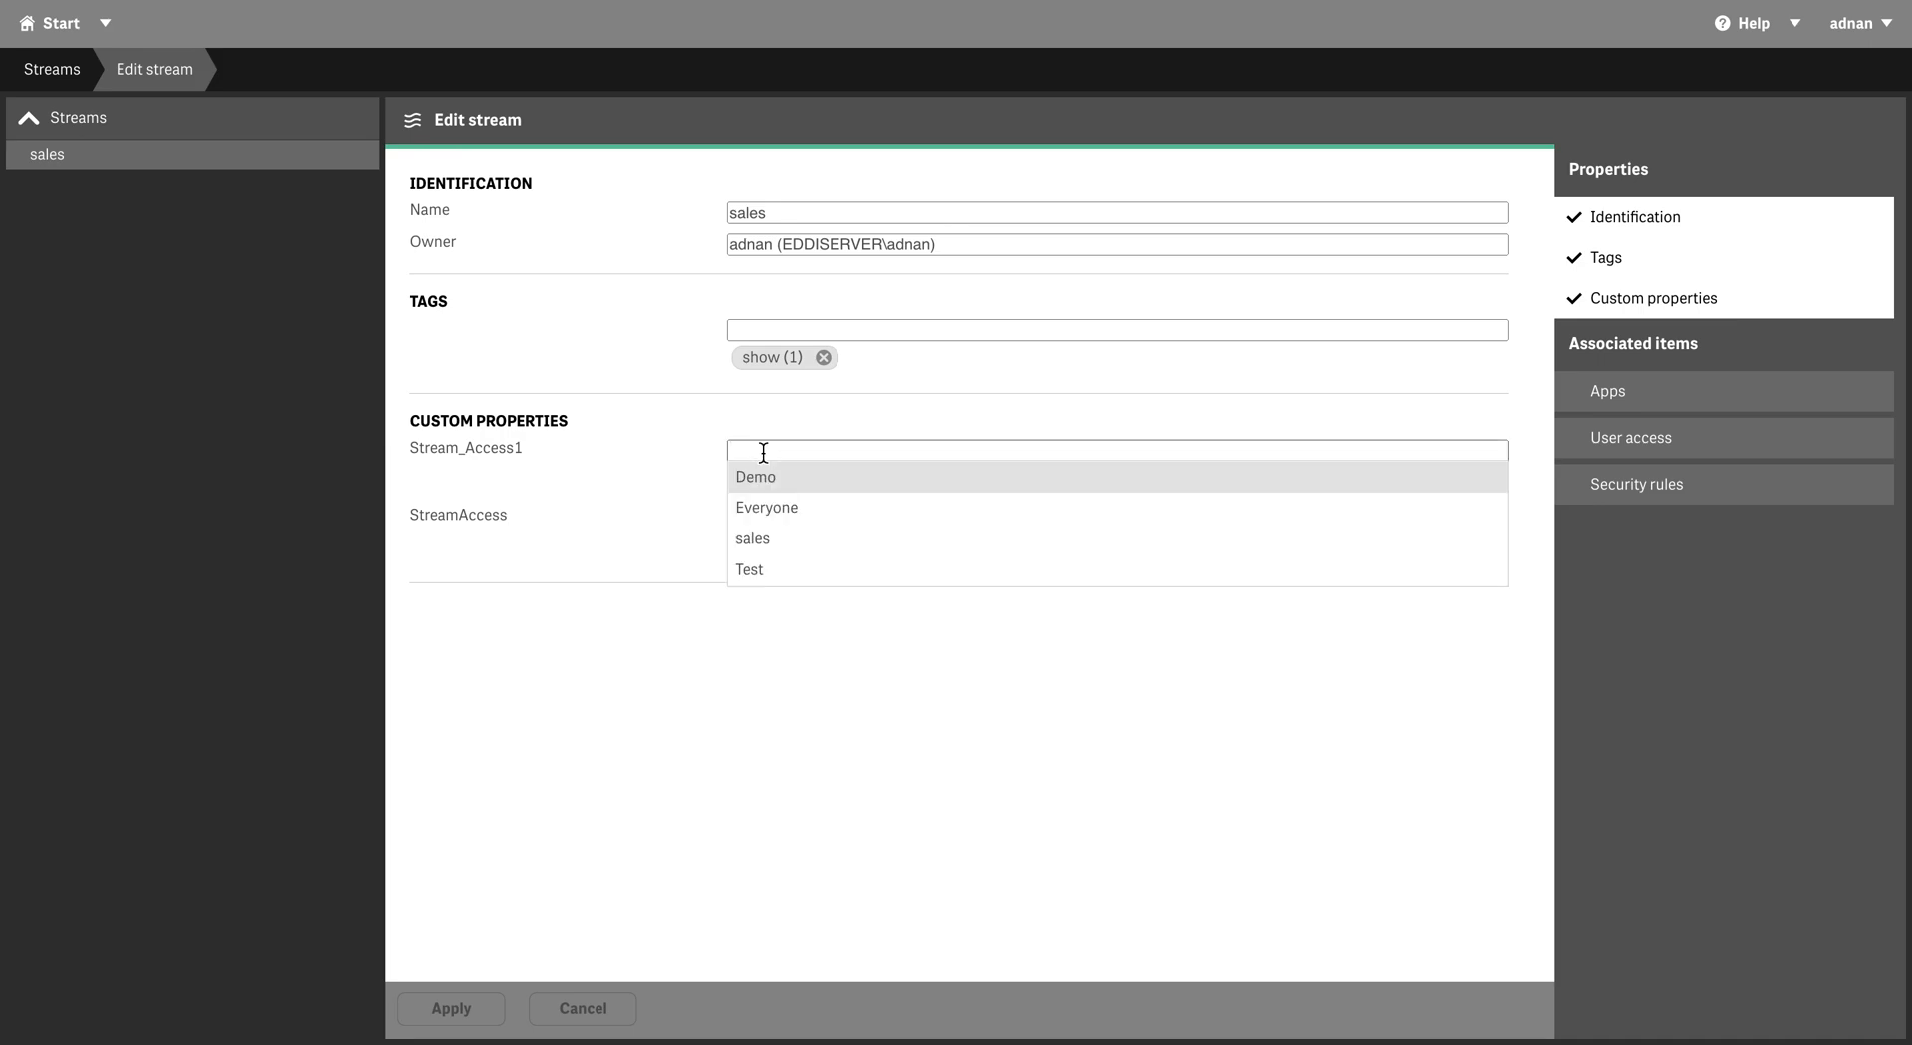
{"action": "left_click", "coordinate": [785, 543]}
{"action": "left_click", "coordinate": [478, 1005]}
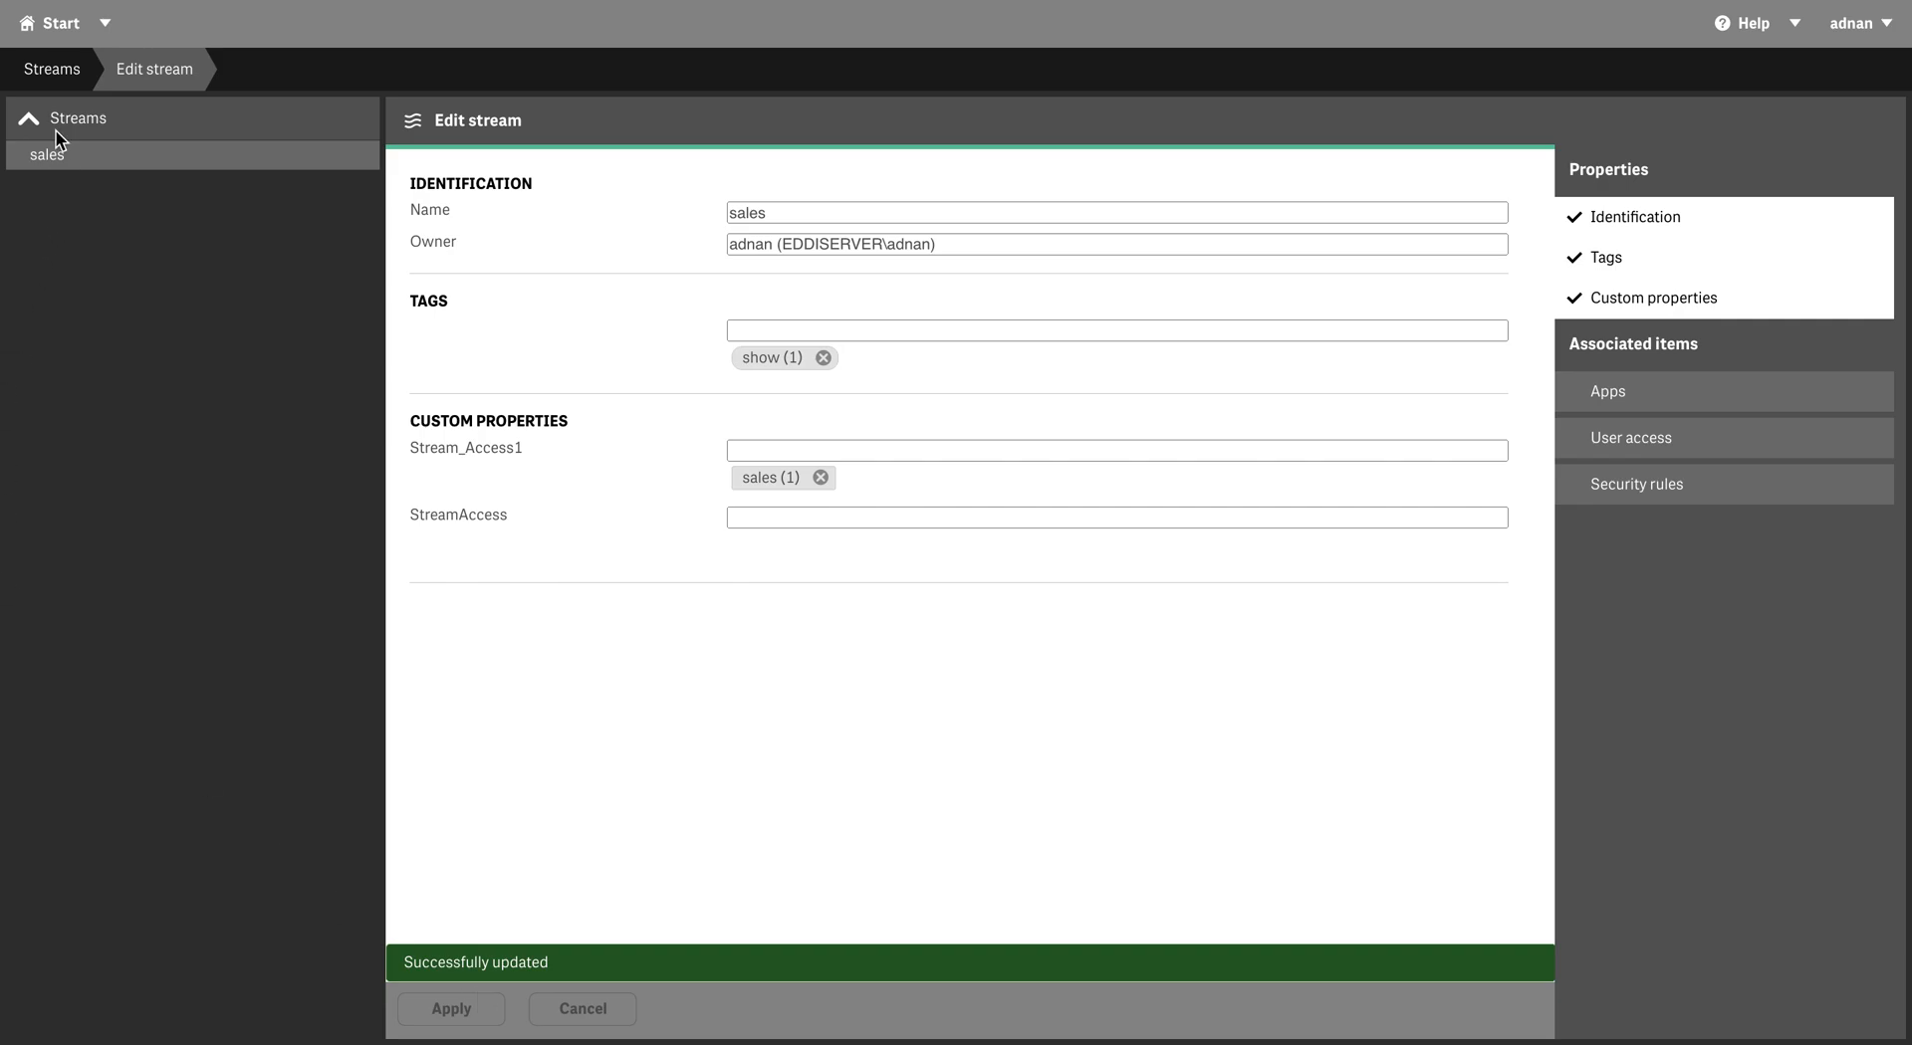
Open the demo user's properties and review the values assigned to its Stream_Access1 custom property
{"action": "left_click", "coordinate": [55, 22]}
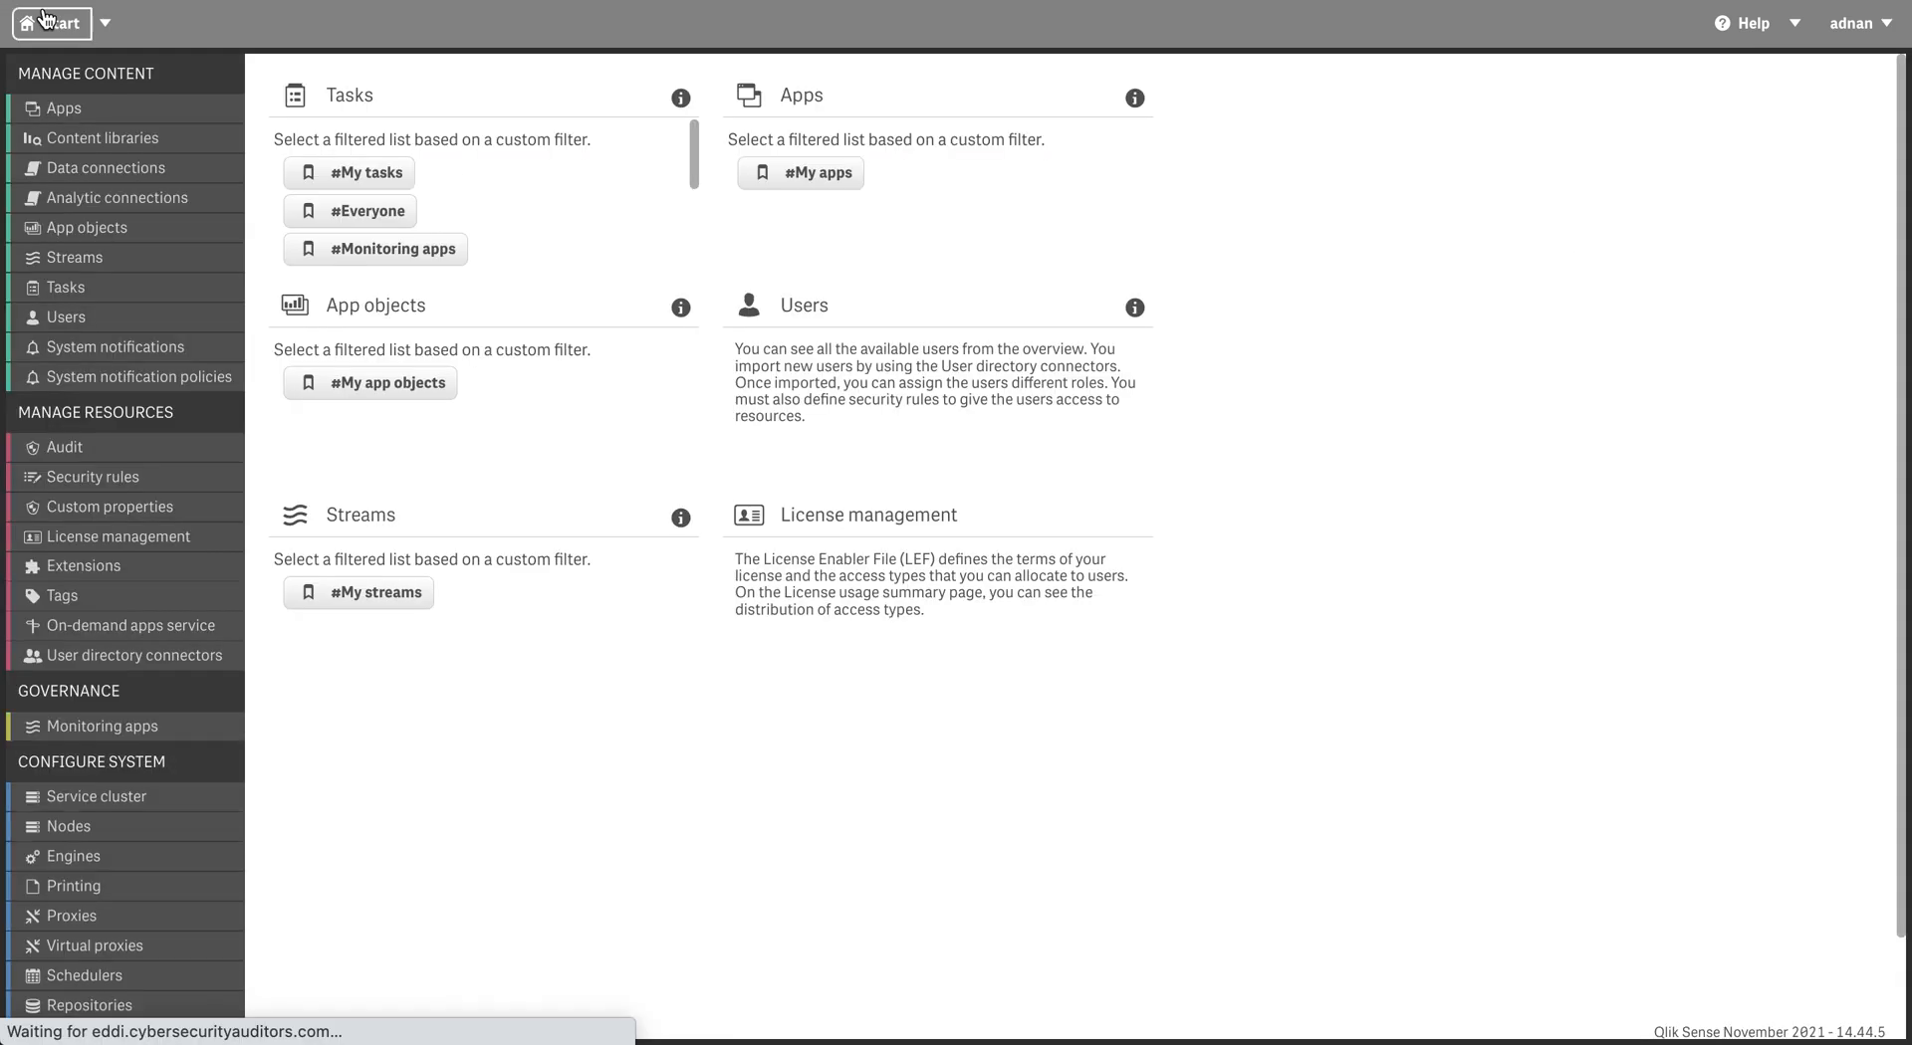
{"action": "left_click", "coordinate": [1001, 343]}
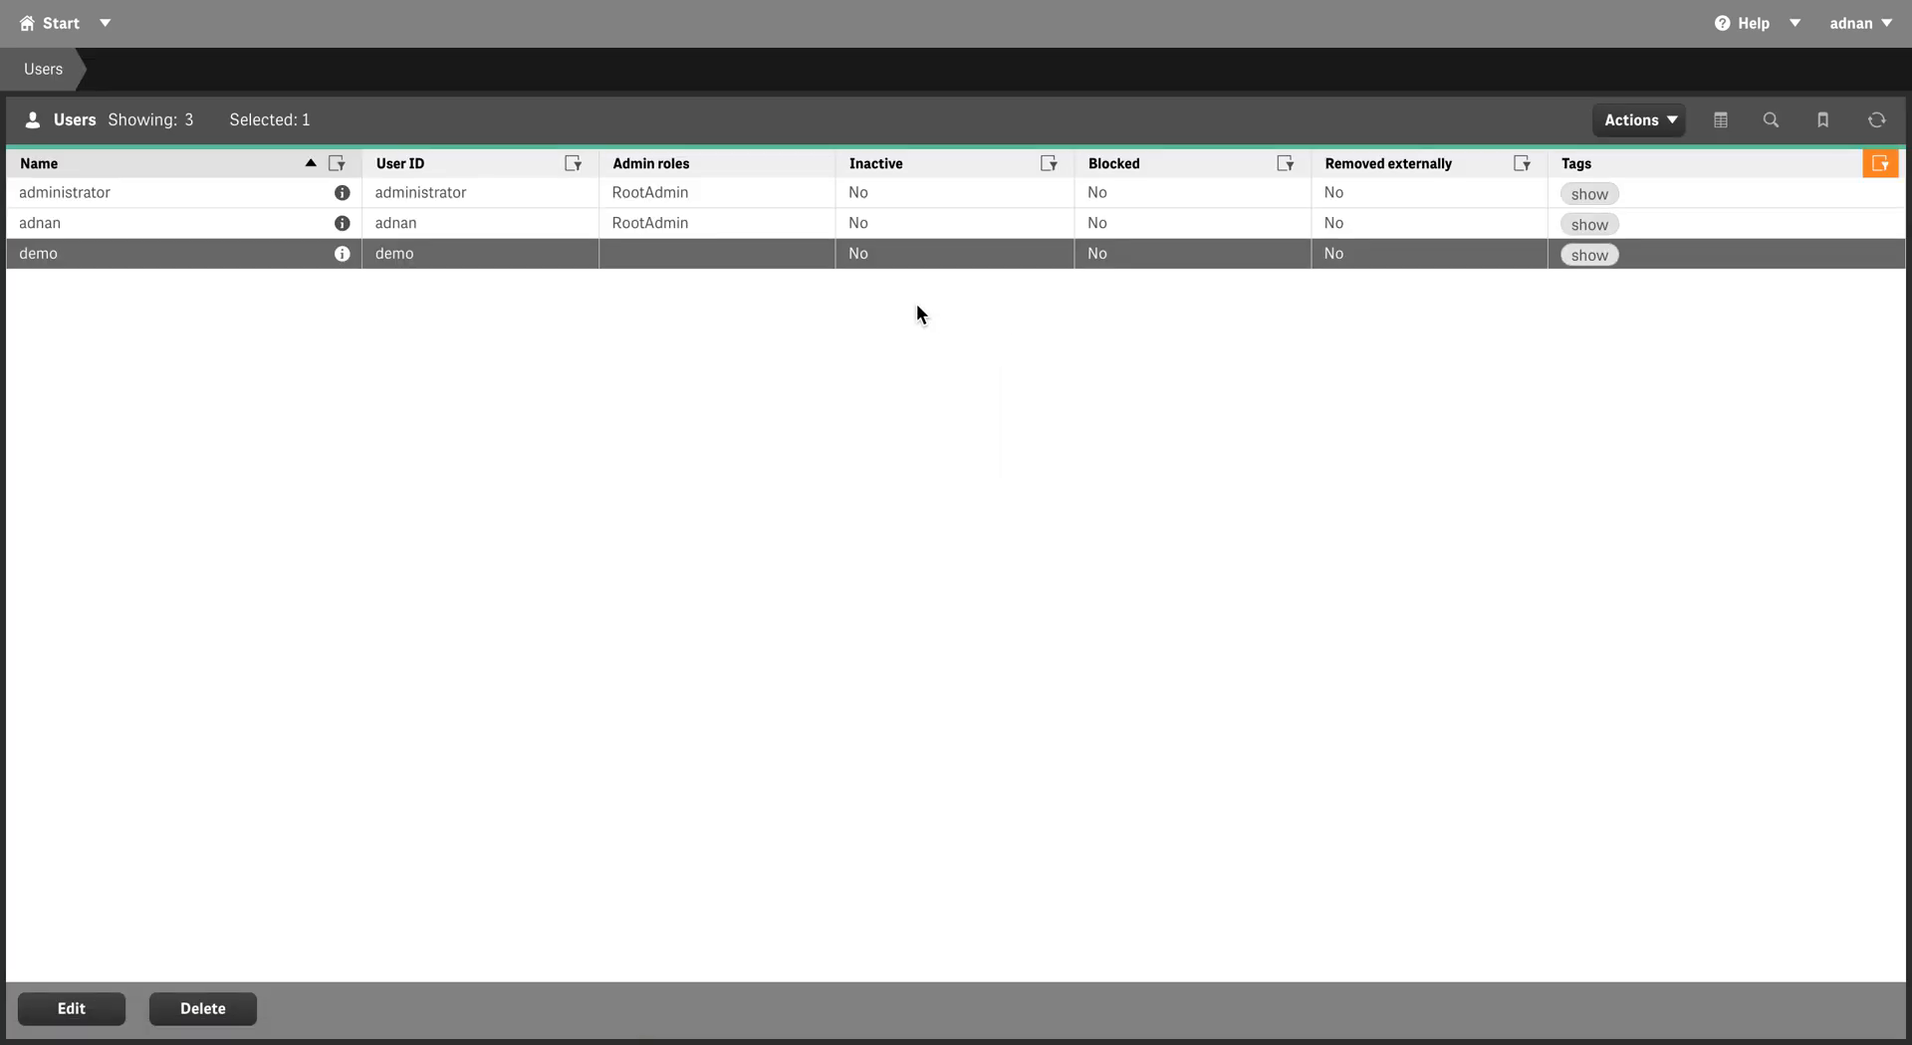
{"action": "double_click", "coordinate": [571, 245]}
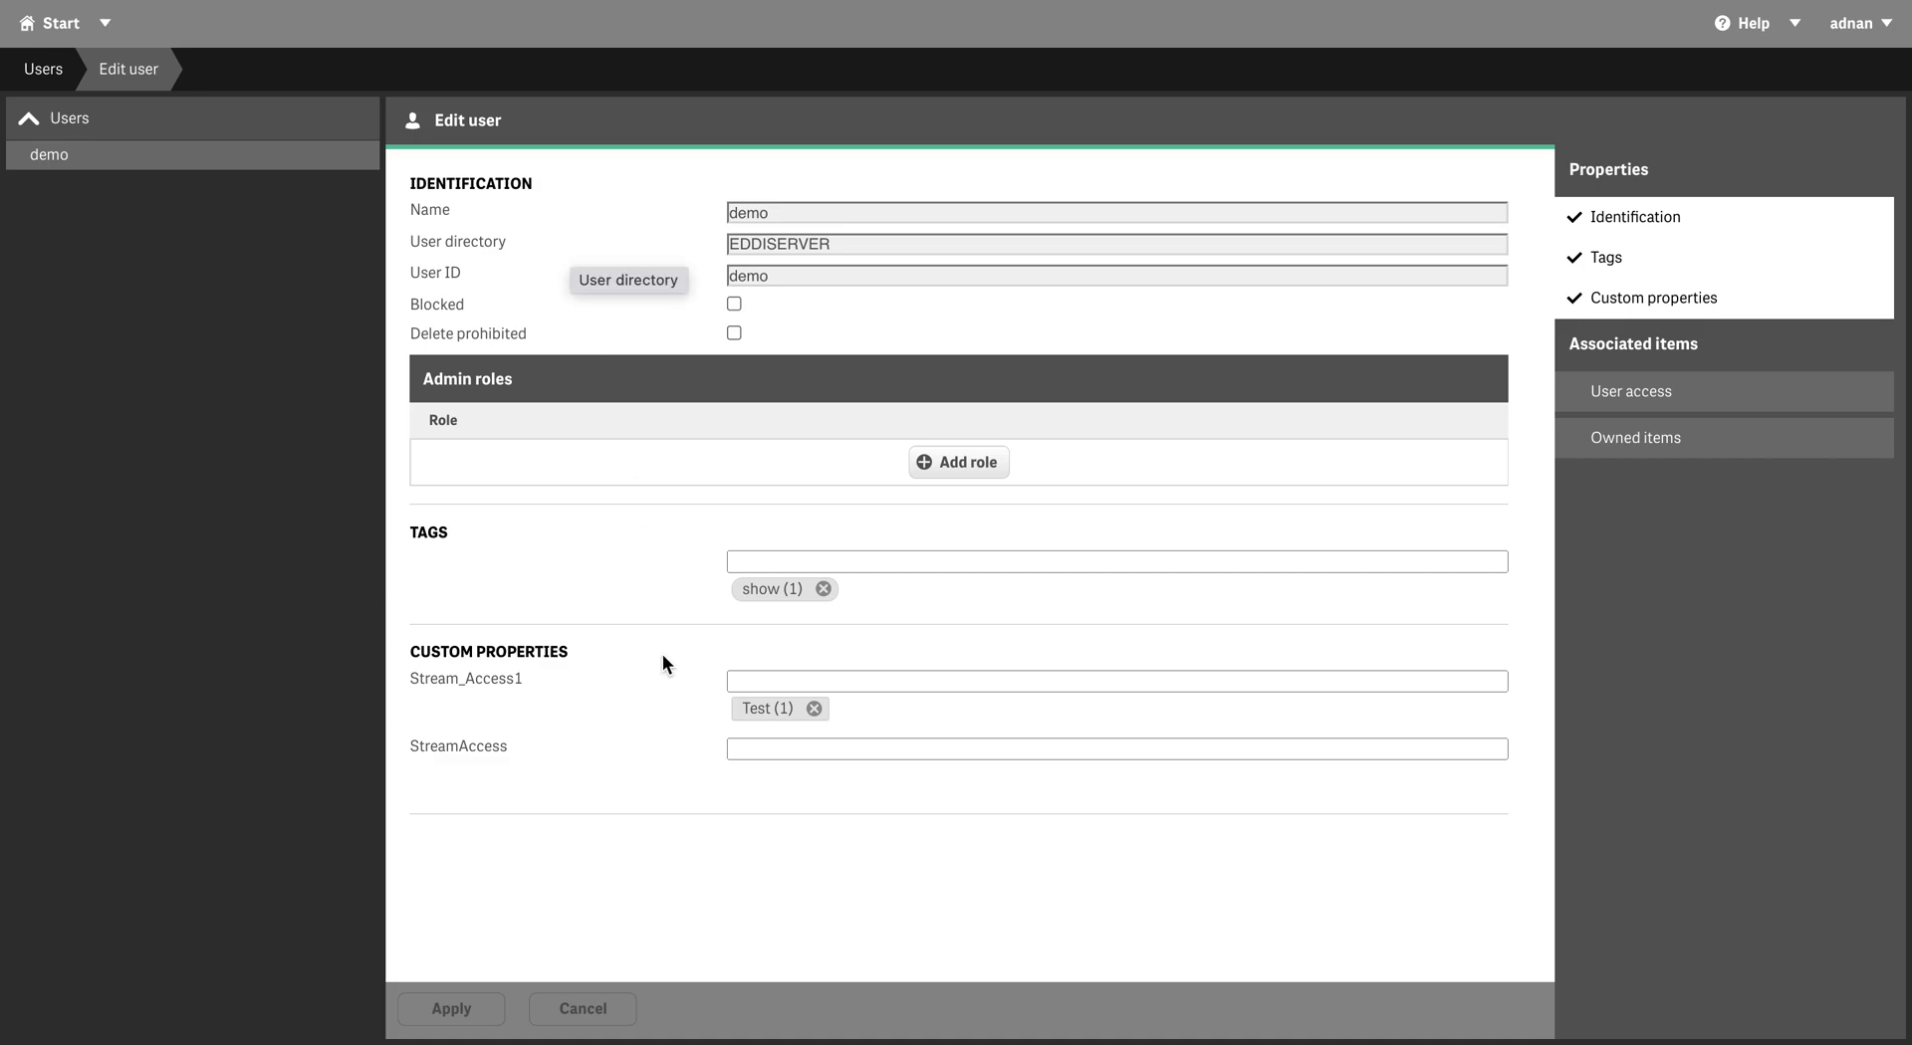
Start a new security rule based on the Stream access template
{"action": "left_click", "coordinate": [44, 30]}
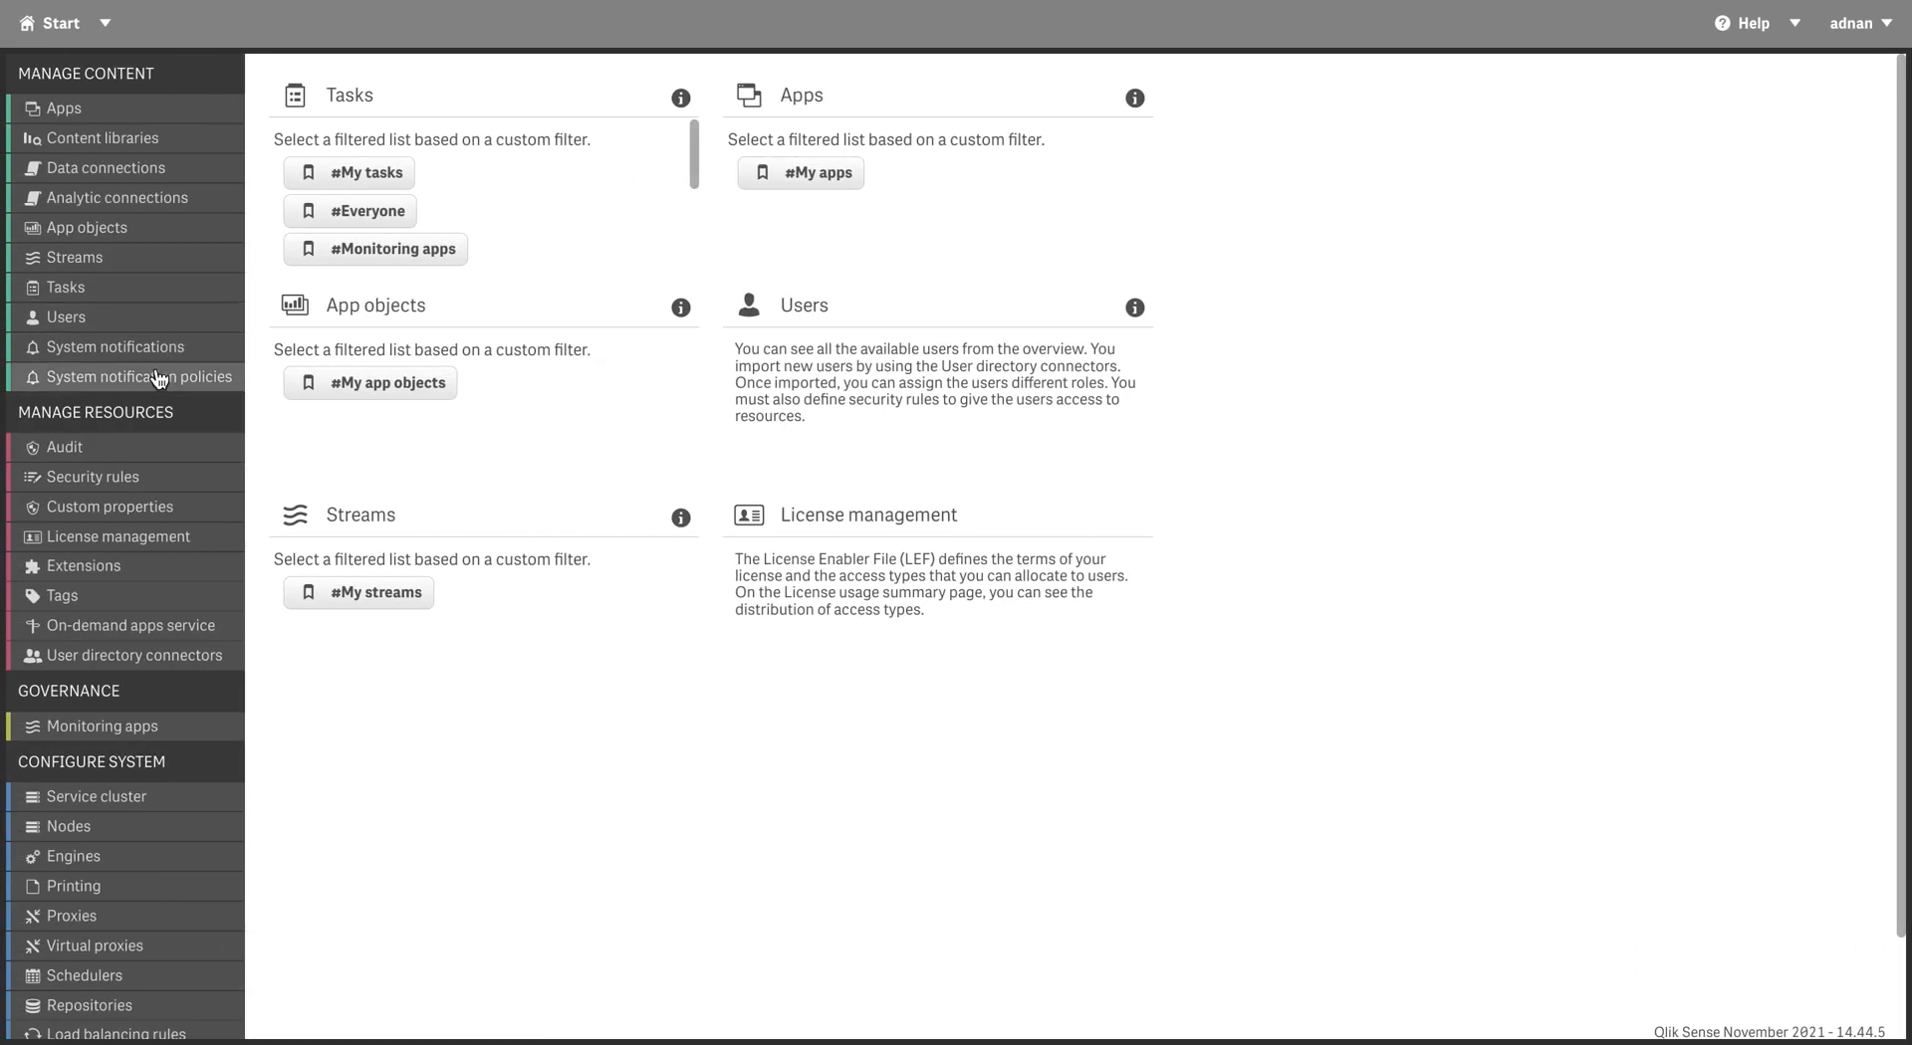
{"action": "left_click", "coordinate": [126, 479]}
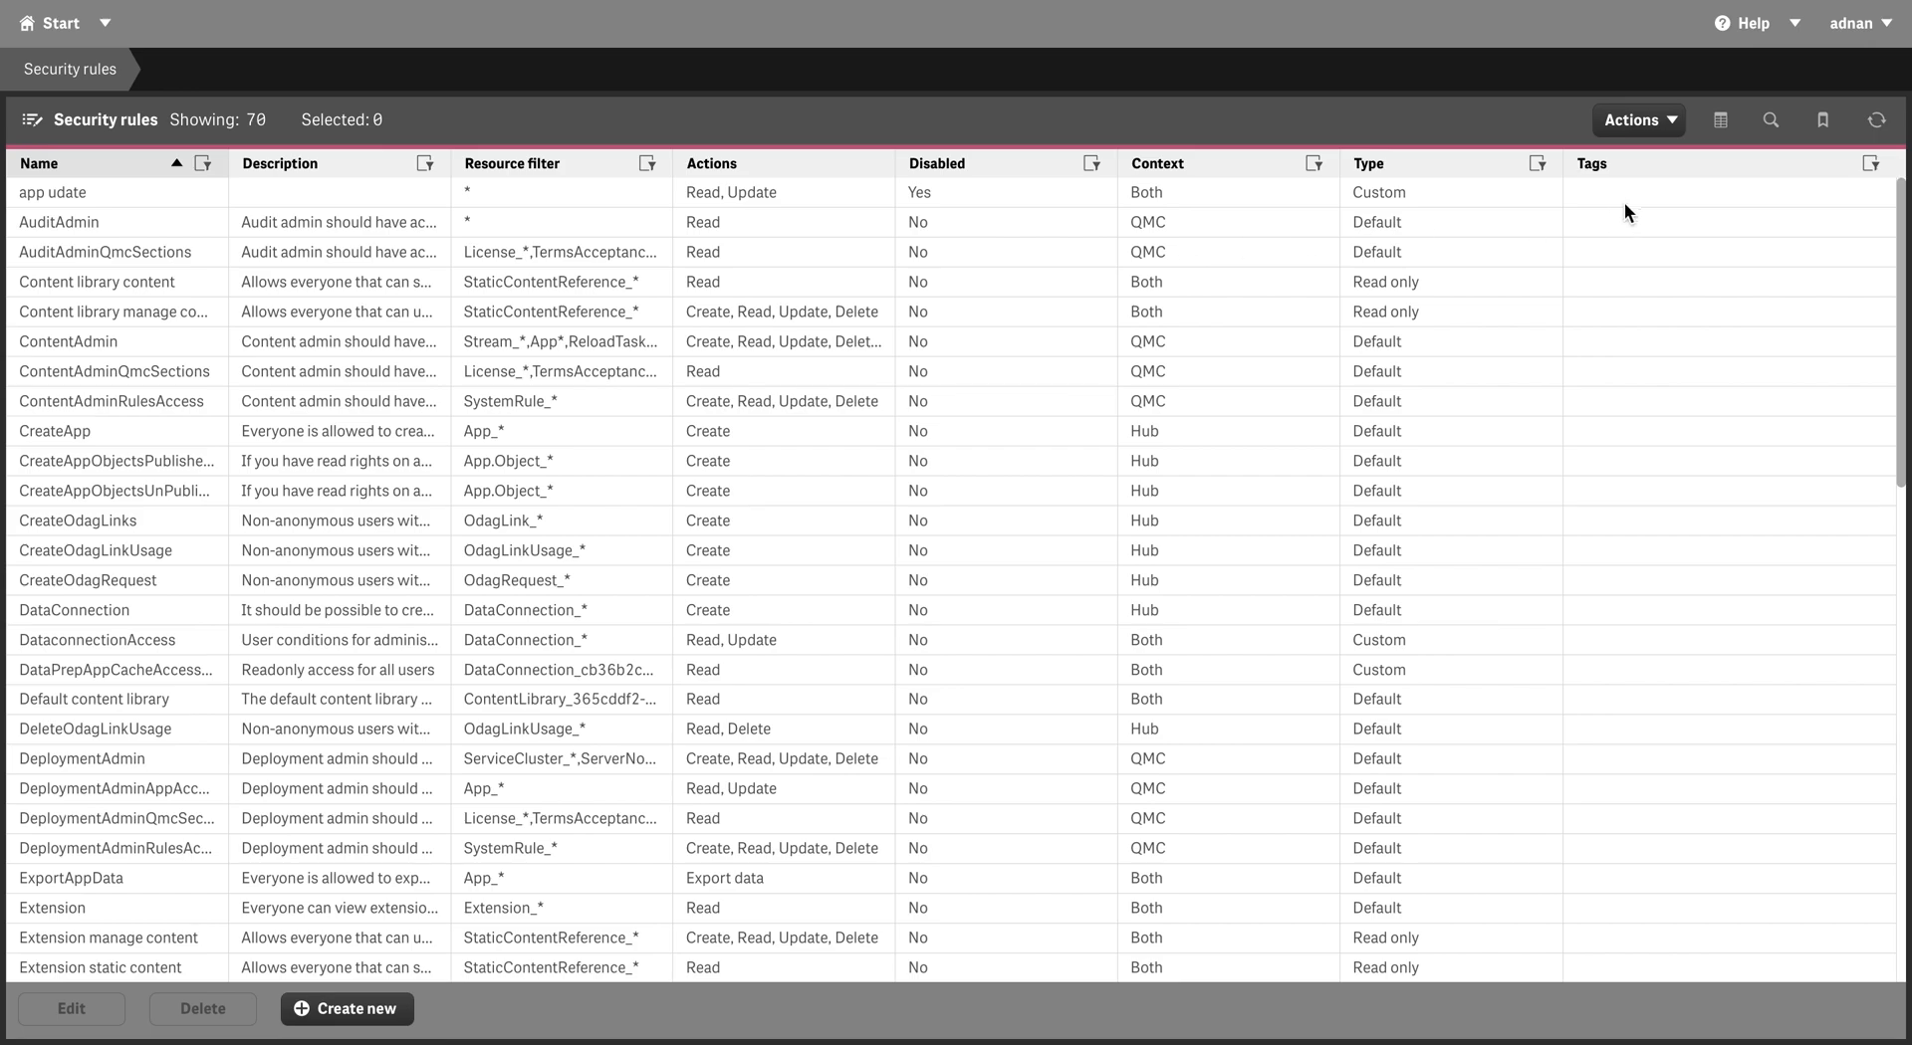
{"action": "left_click", "coordinate": [26, 21]}
{"action": "left_click", "coordinate": [59, 478]}
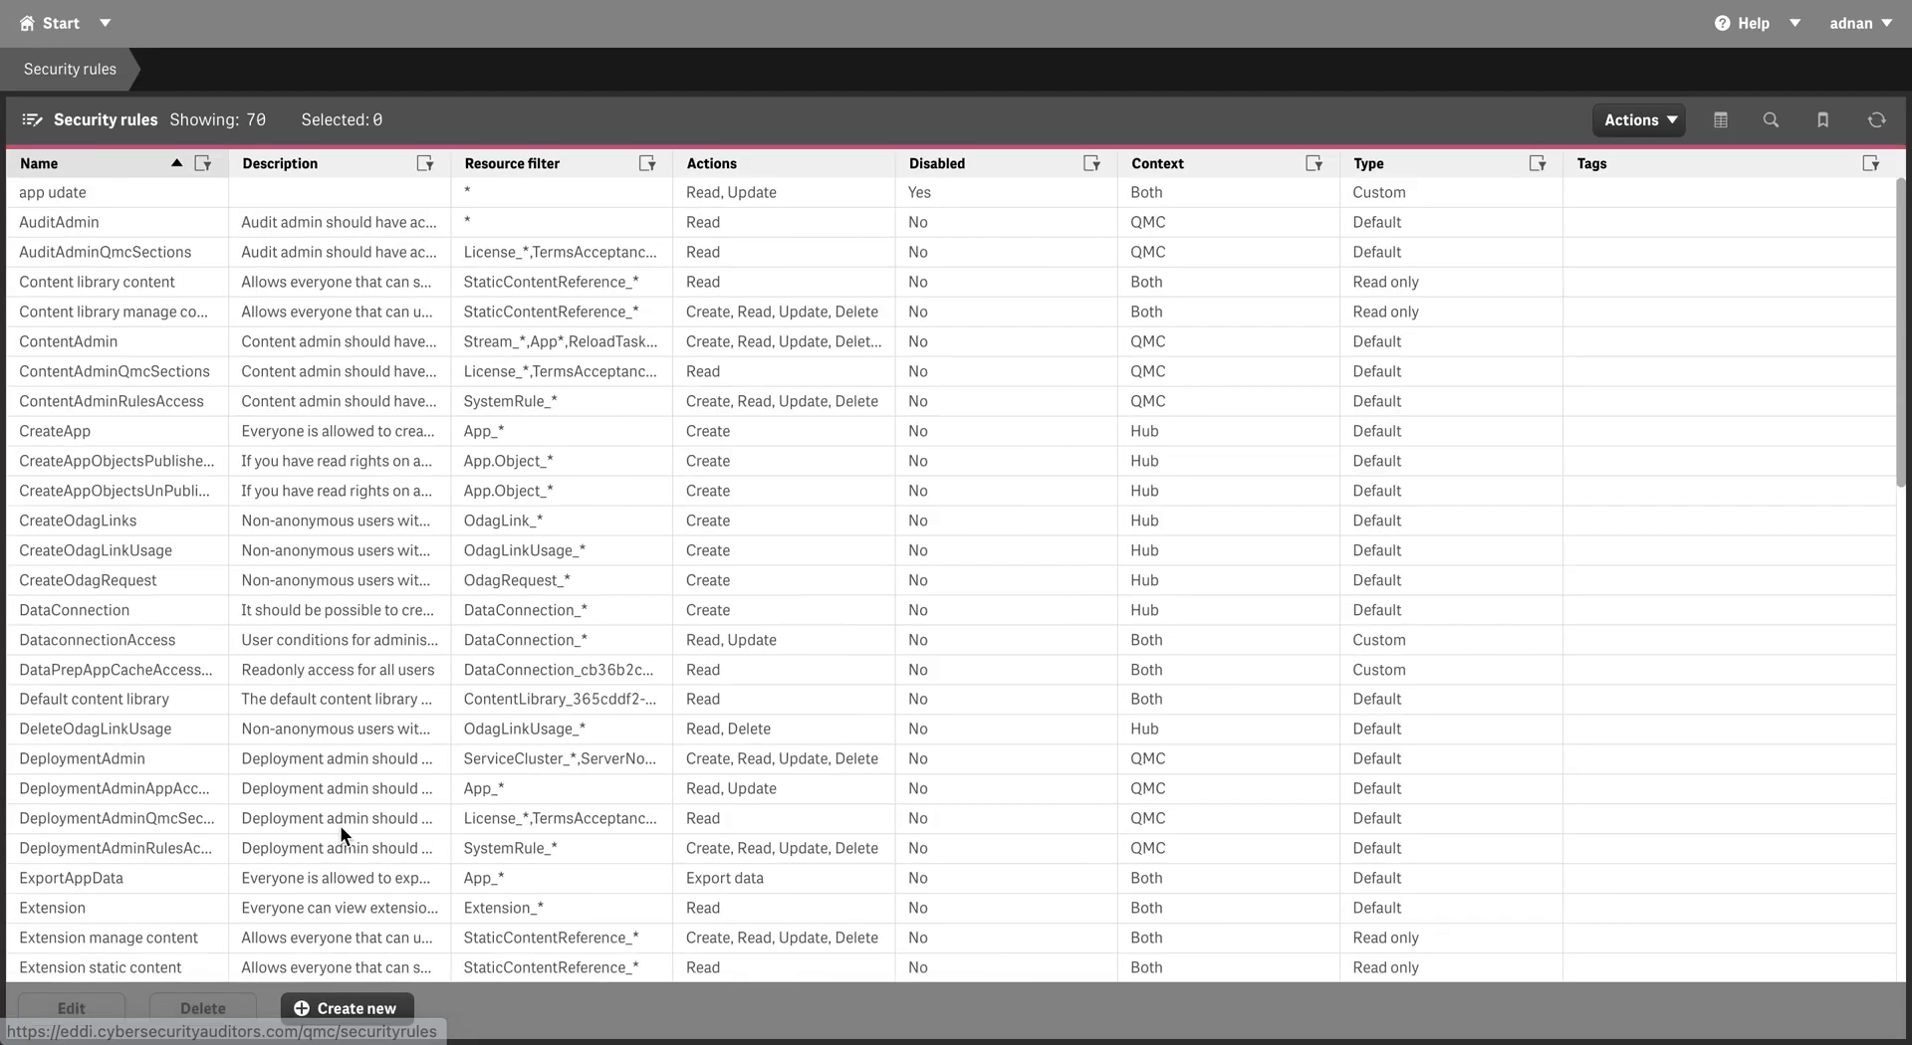
{"action": "left_click", "coordinate": [343, 1008]}
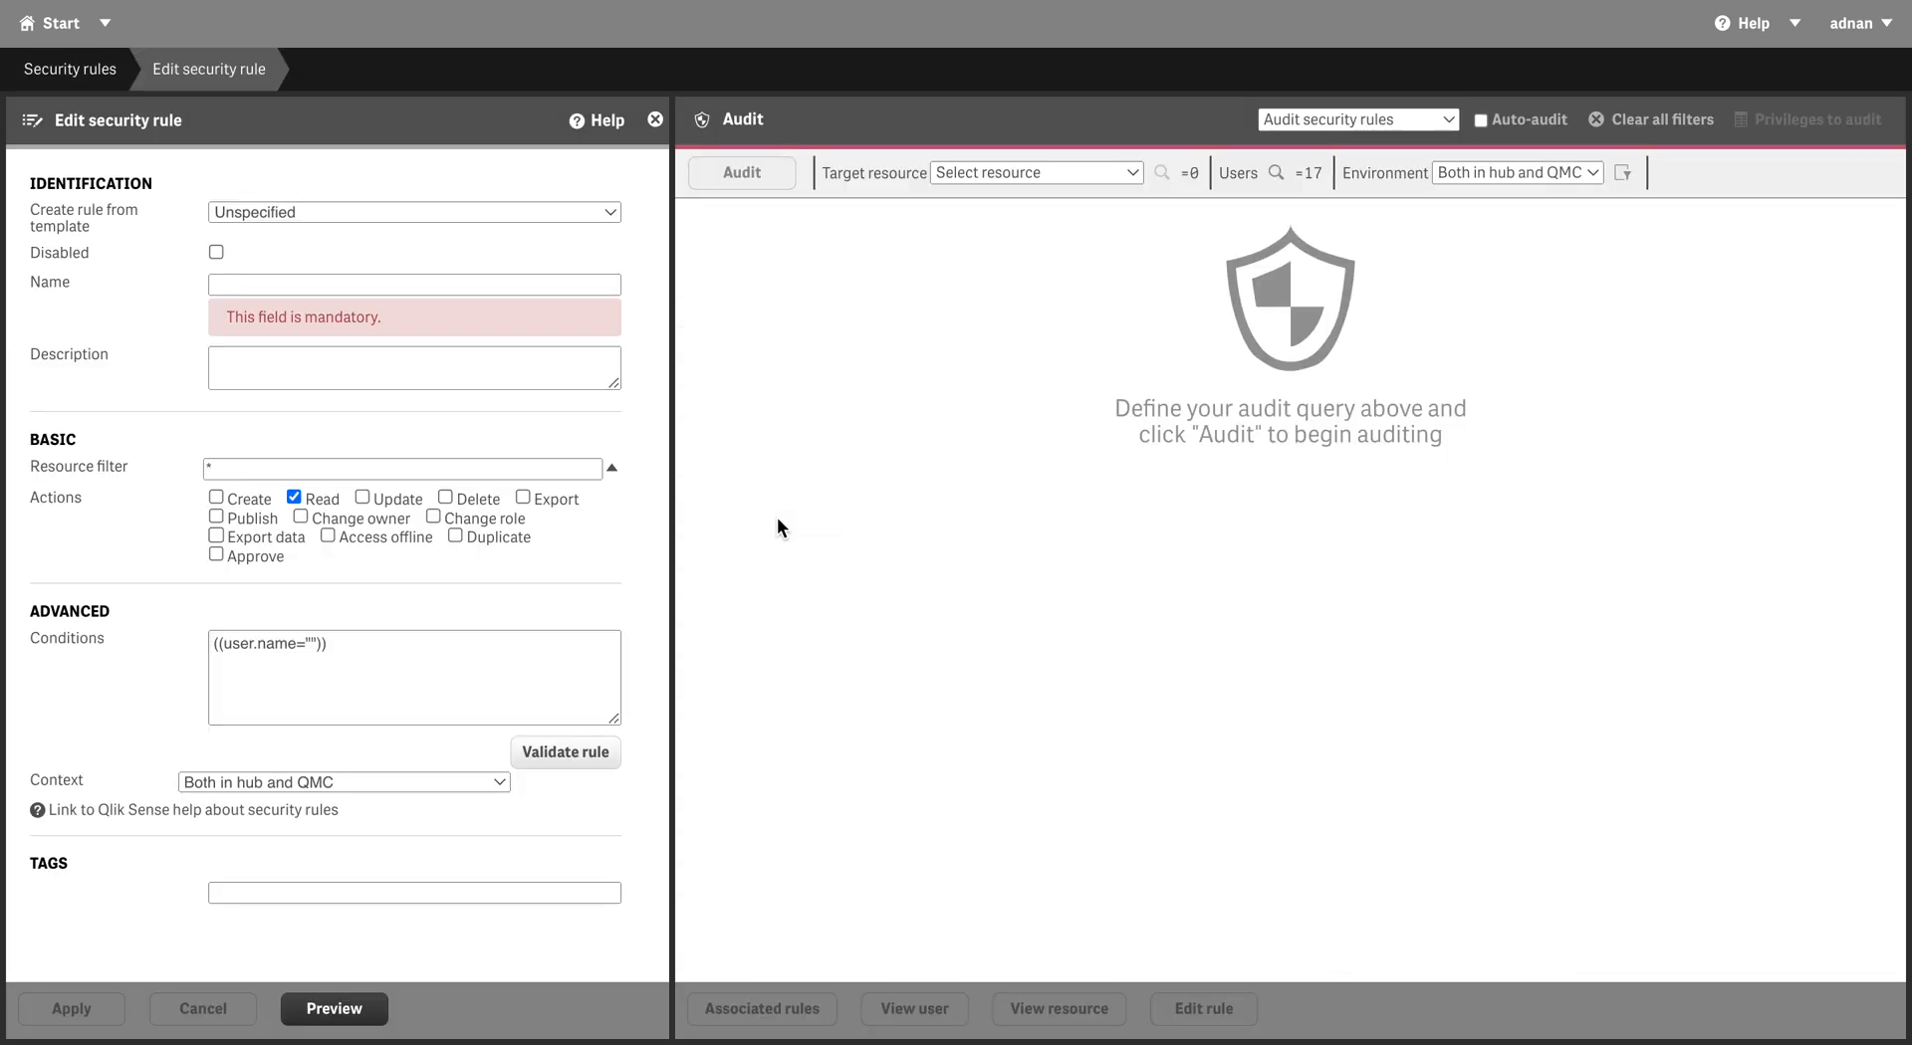
{"action": "left_click", "coordinate": [482, 222]}
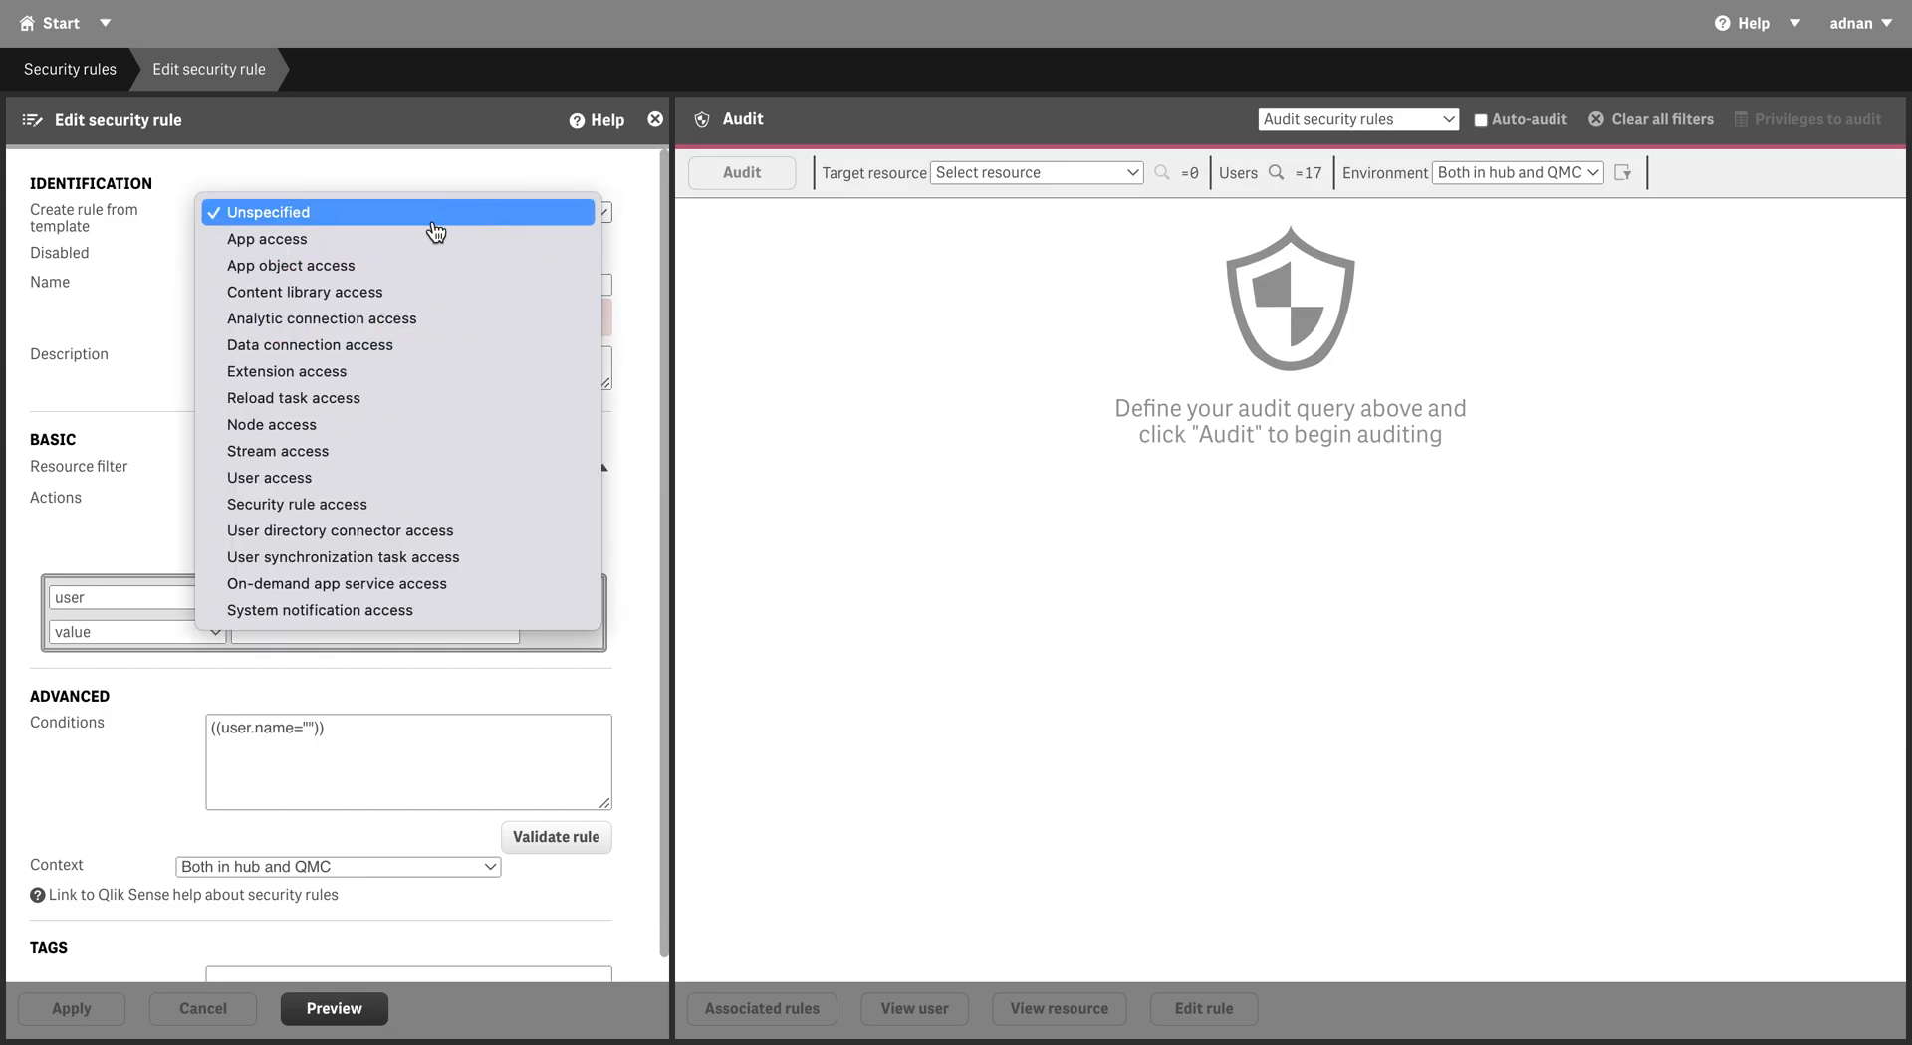
{"action": "left_click", "coordinate": [384, 453]}
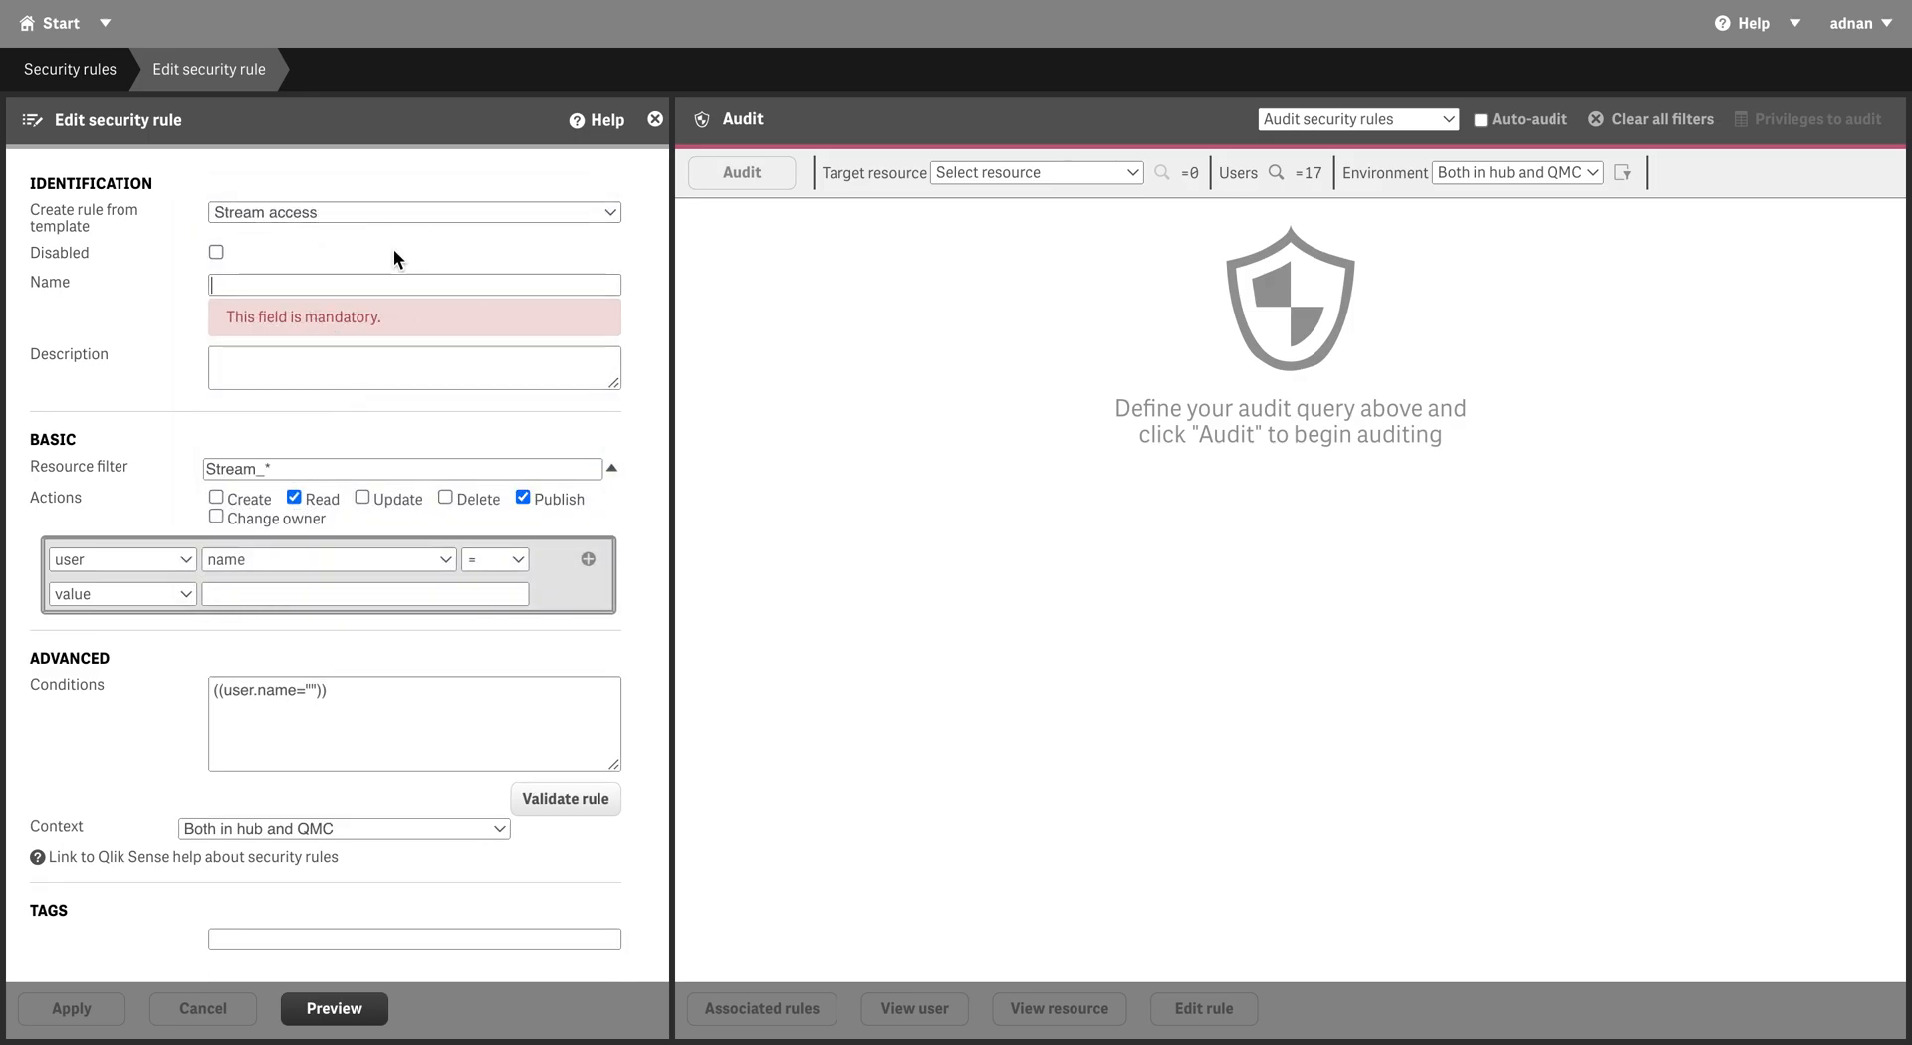
Name the new security rule Custom Access
{"action": "left_click", "coordinate": [387, 287]}
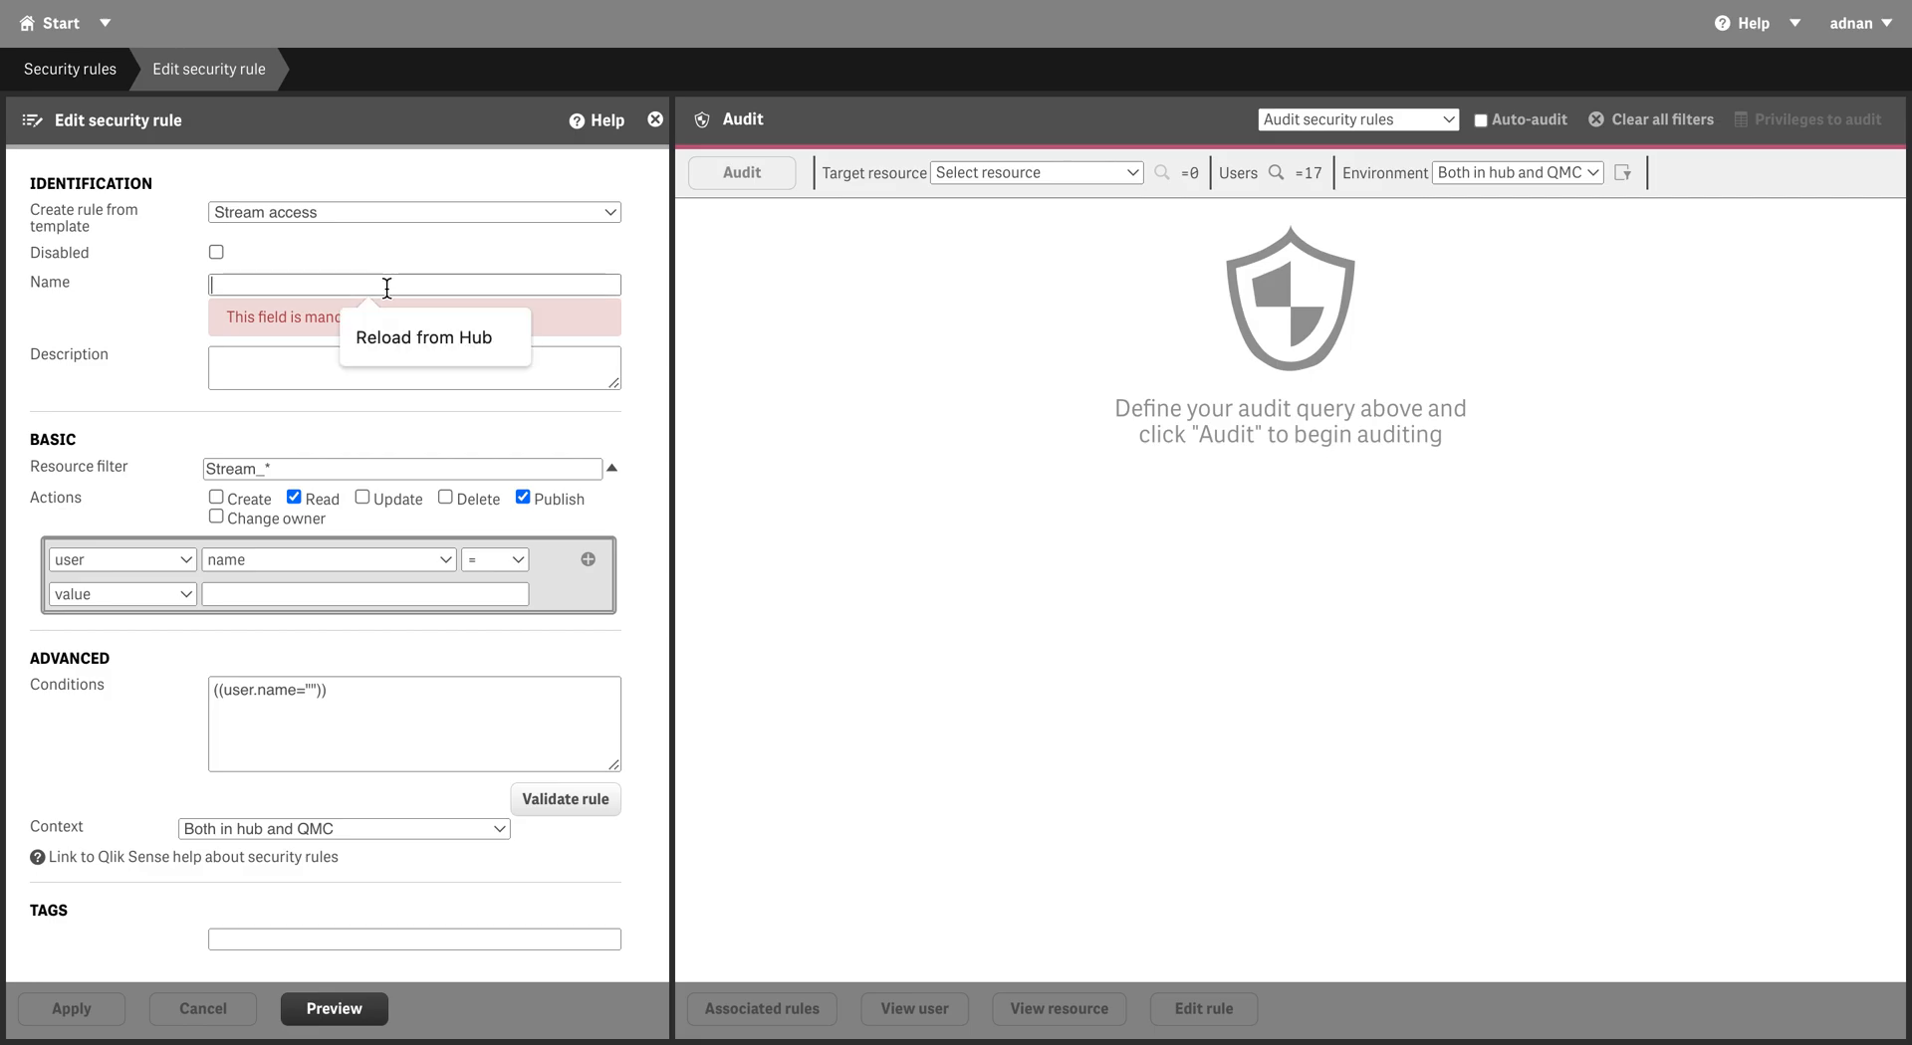
{"action": "type", "text": "Custom template"}
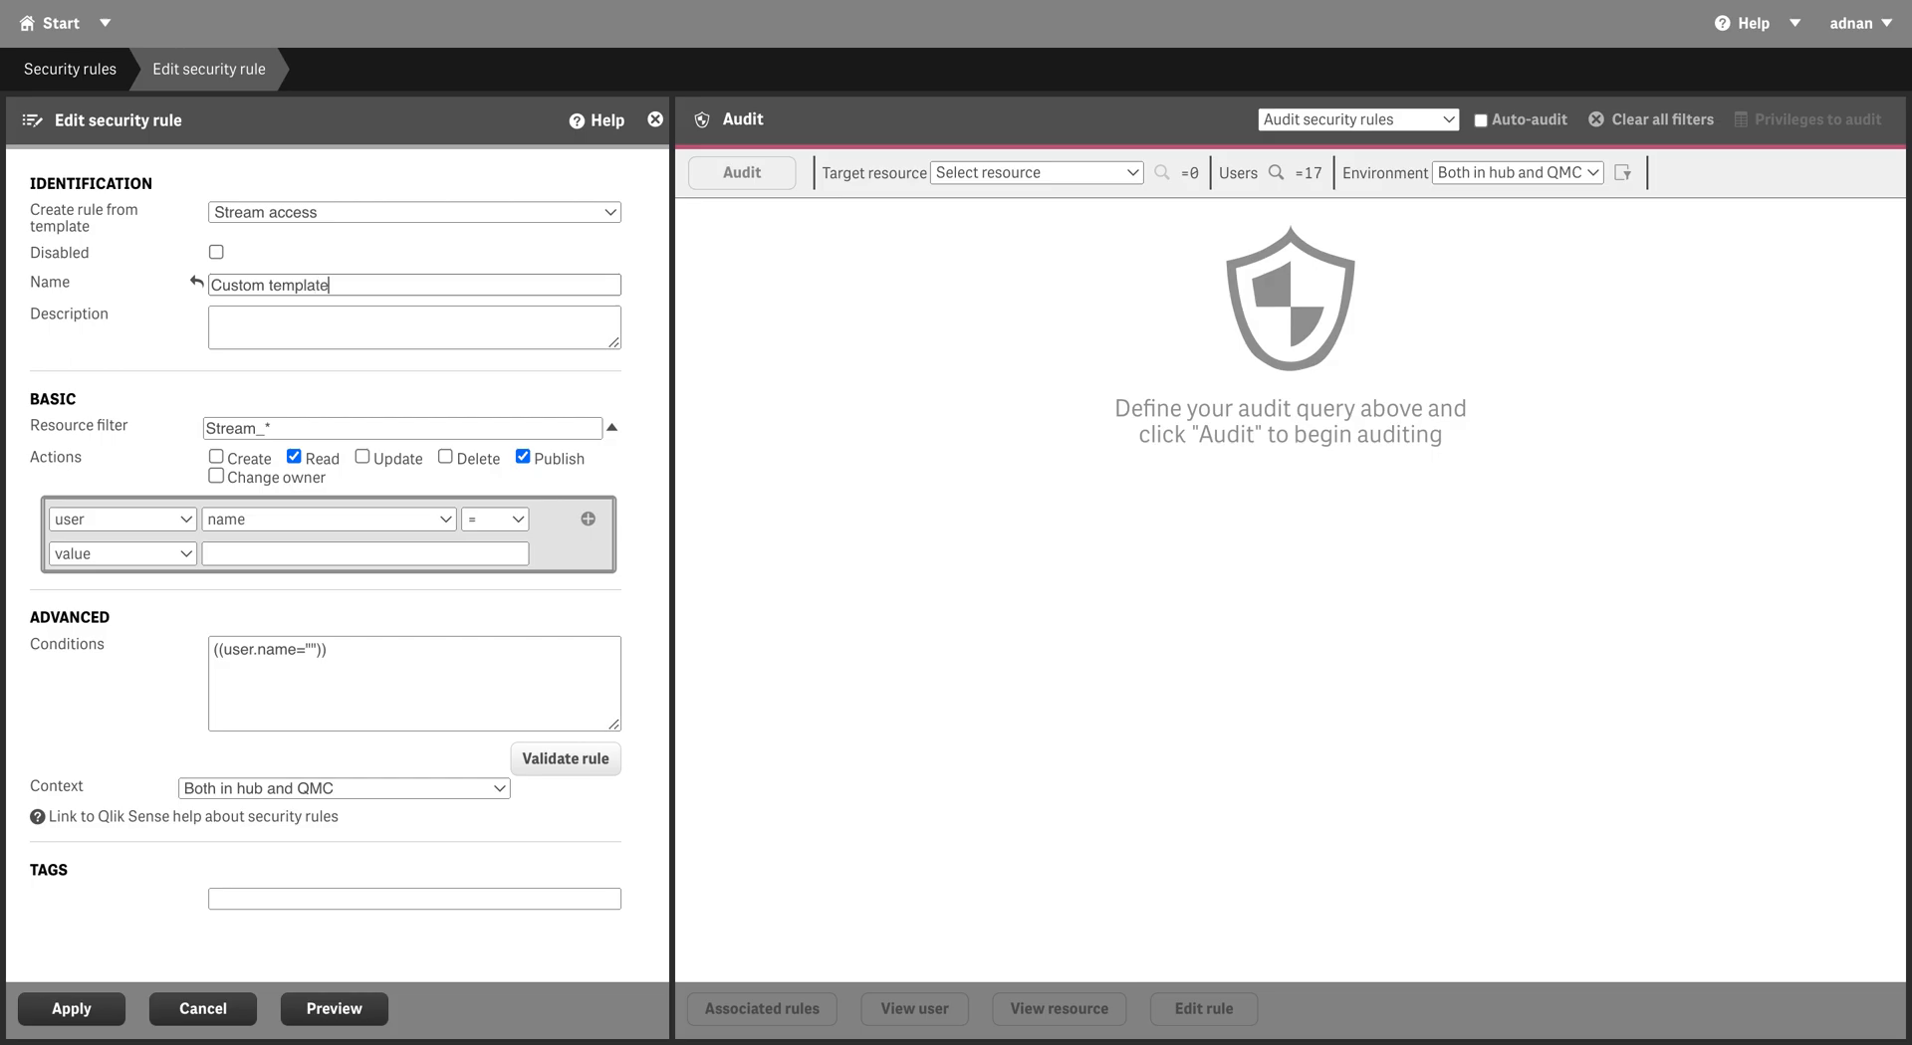
{"action": "left_click_drag", "start_coordinate": [358, 288], "coordinate": [282, 292]}
{"action": "type", "text": "Ad"}
{"action": "key", "text": "BackSpace"}
{"action": "key", "text": "BackSpace"}
{"action": "type", "text": "Access"}
{"action": "left_click", "coordinate": [264, 428]}
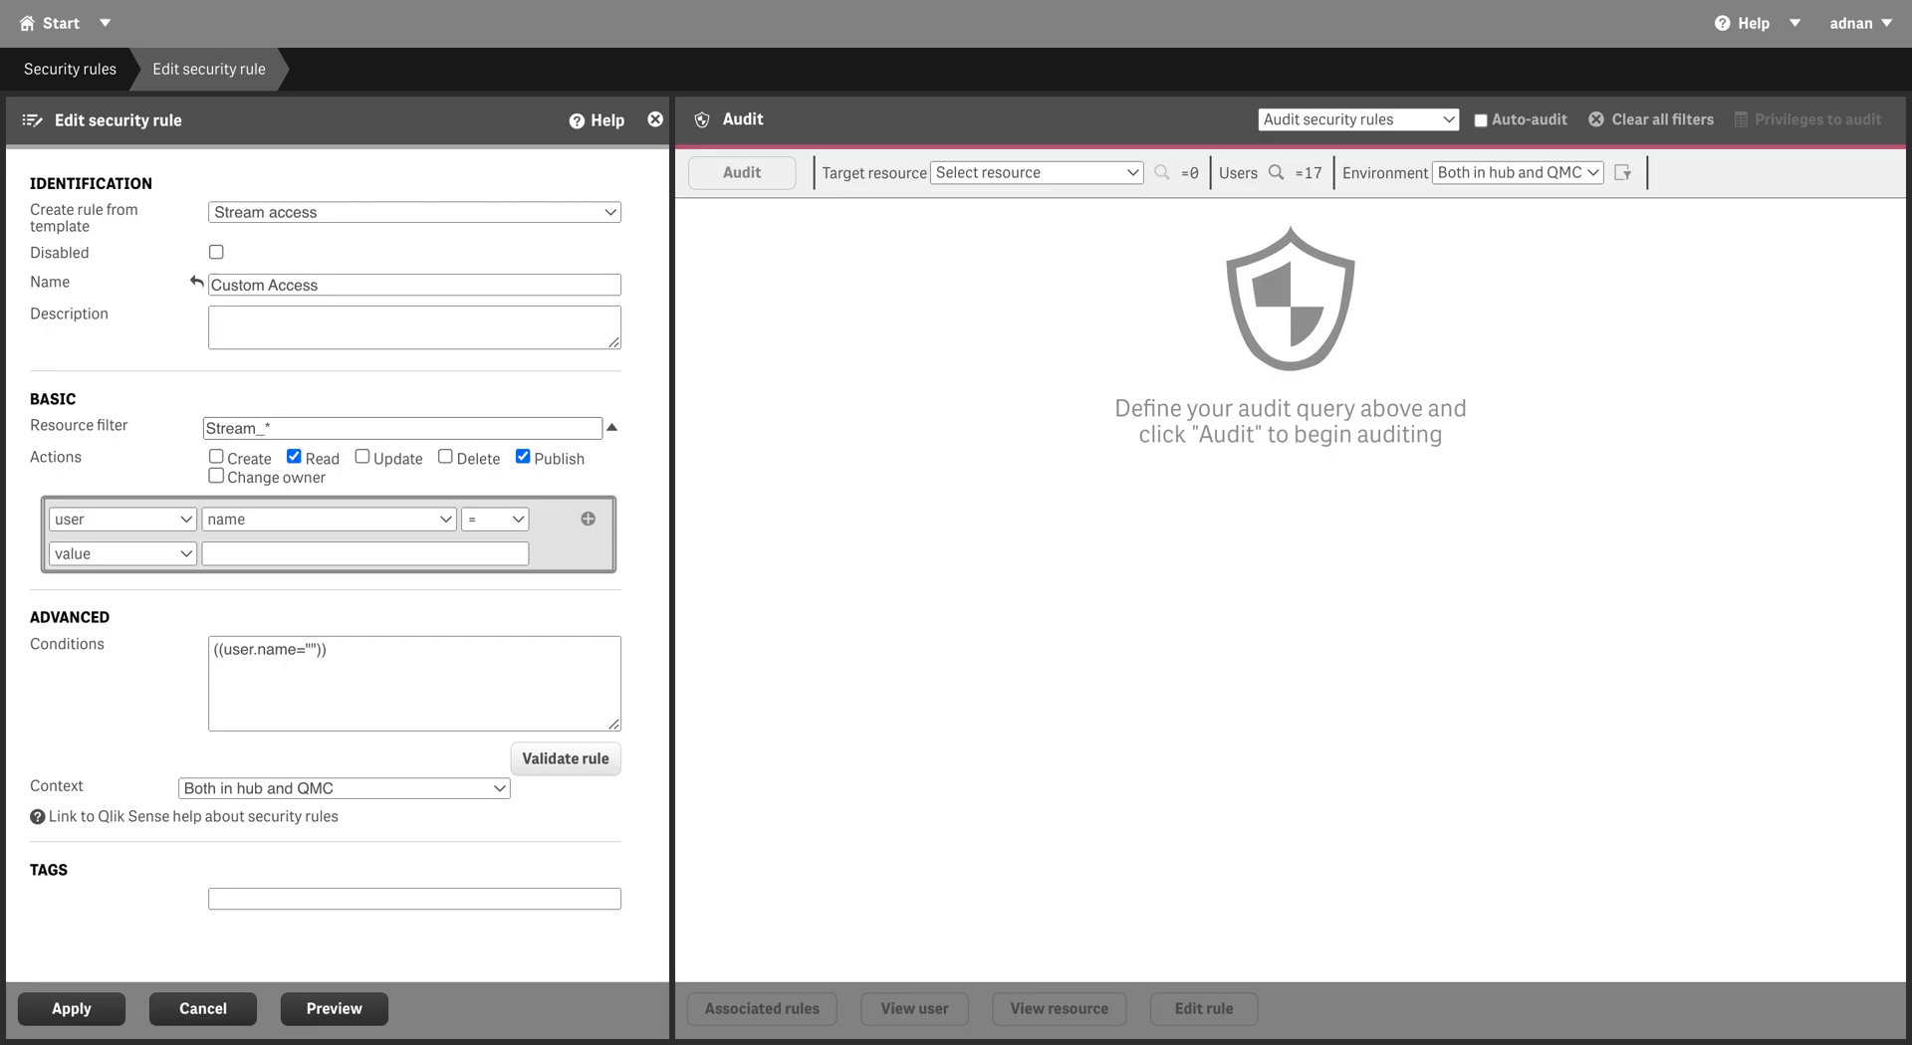
{"action": "left_click", "coordinate": [183, 558]}
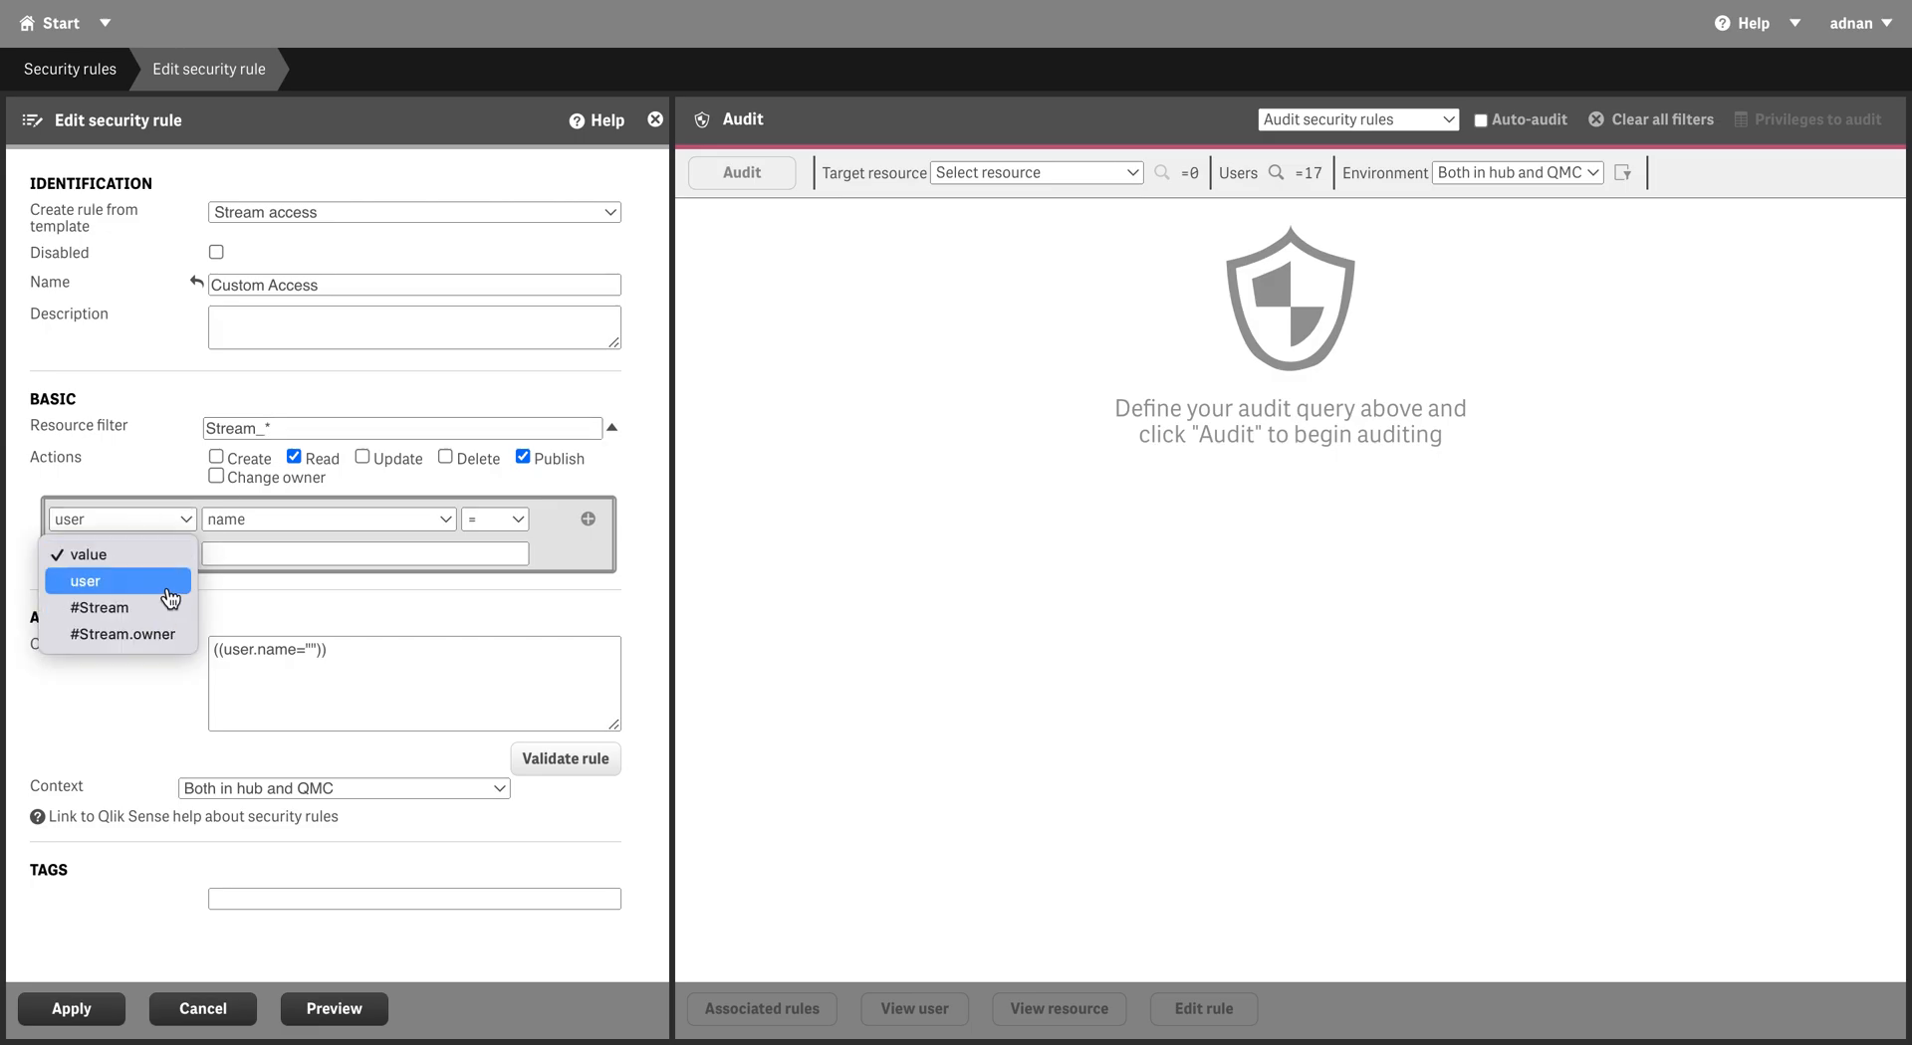
{"action": "left_click", "coordinate": [241, 520]}
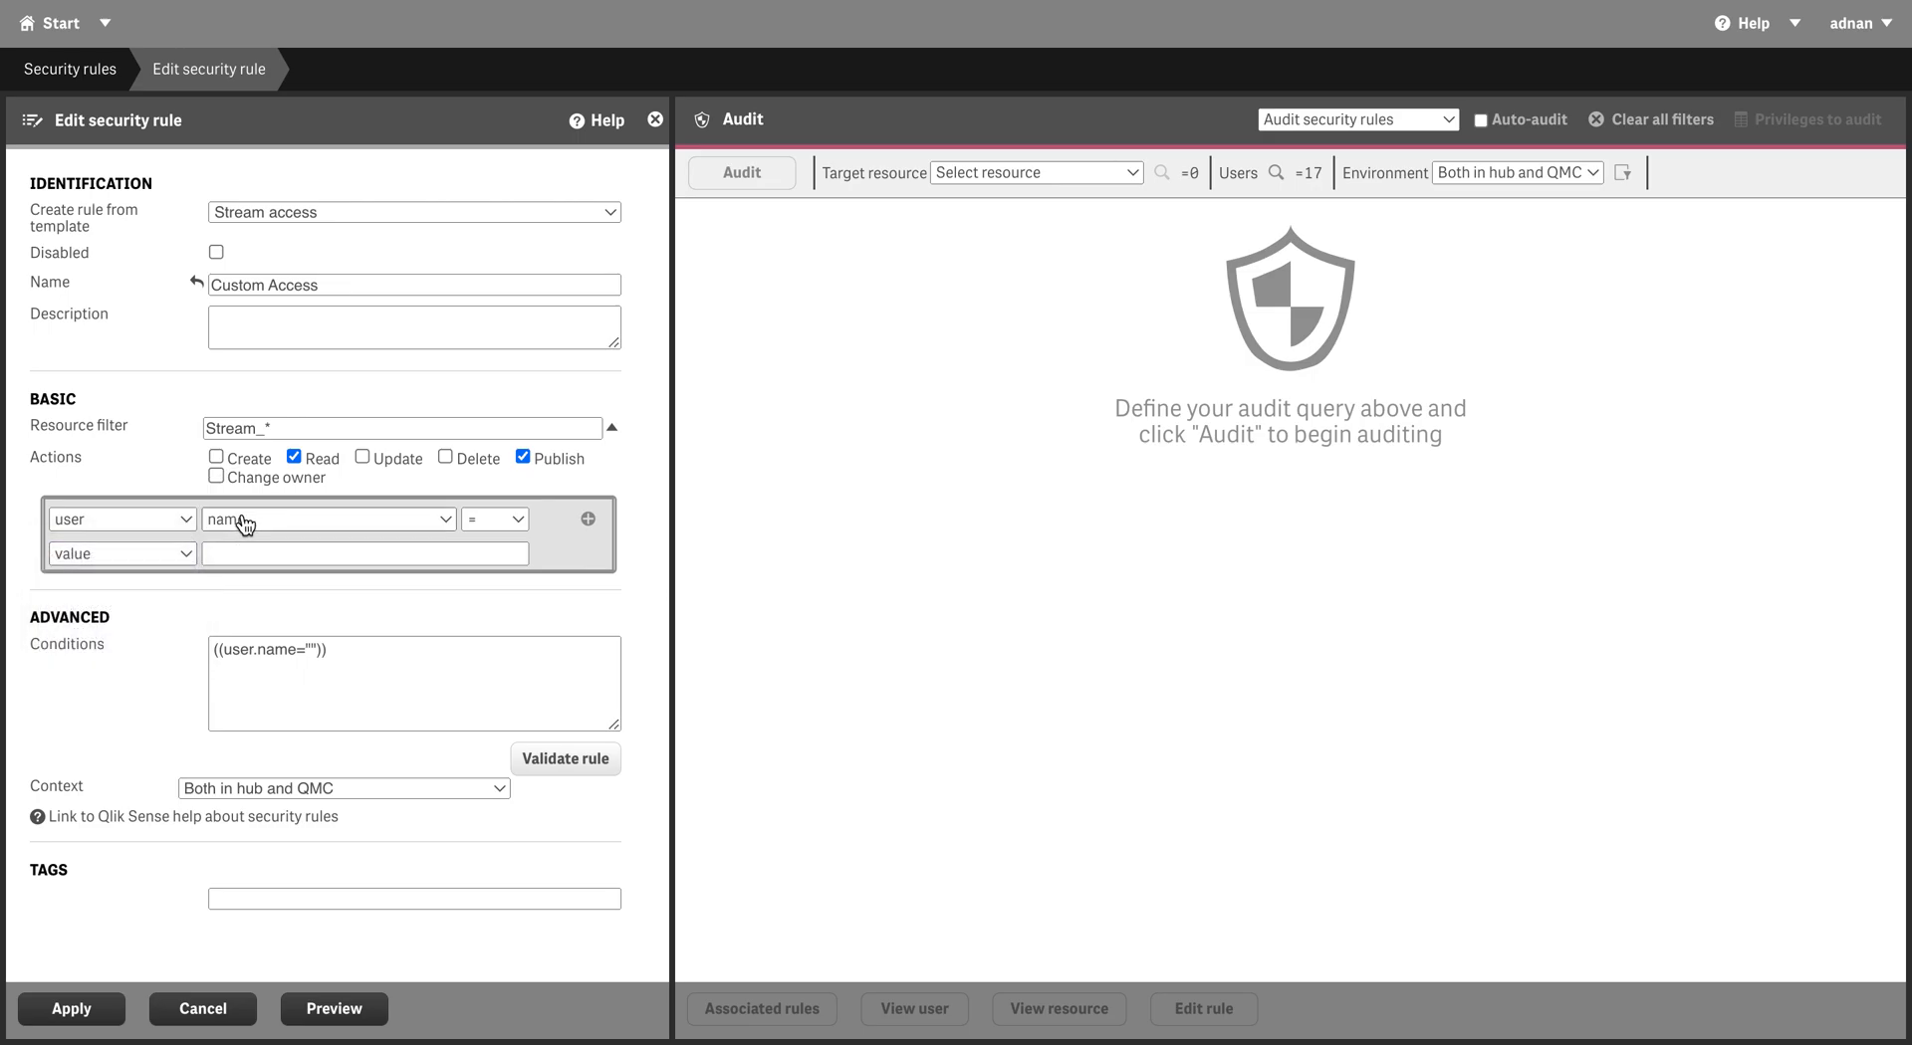
{"action": "left_click", "coordinate": [244, 521]}
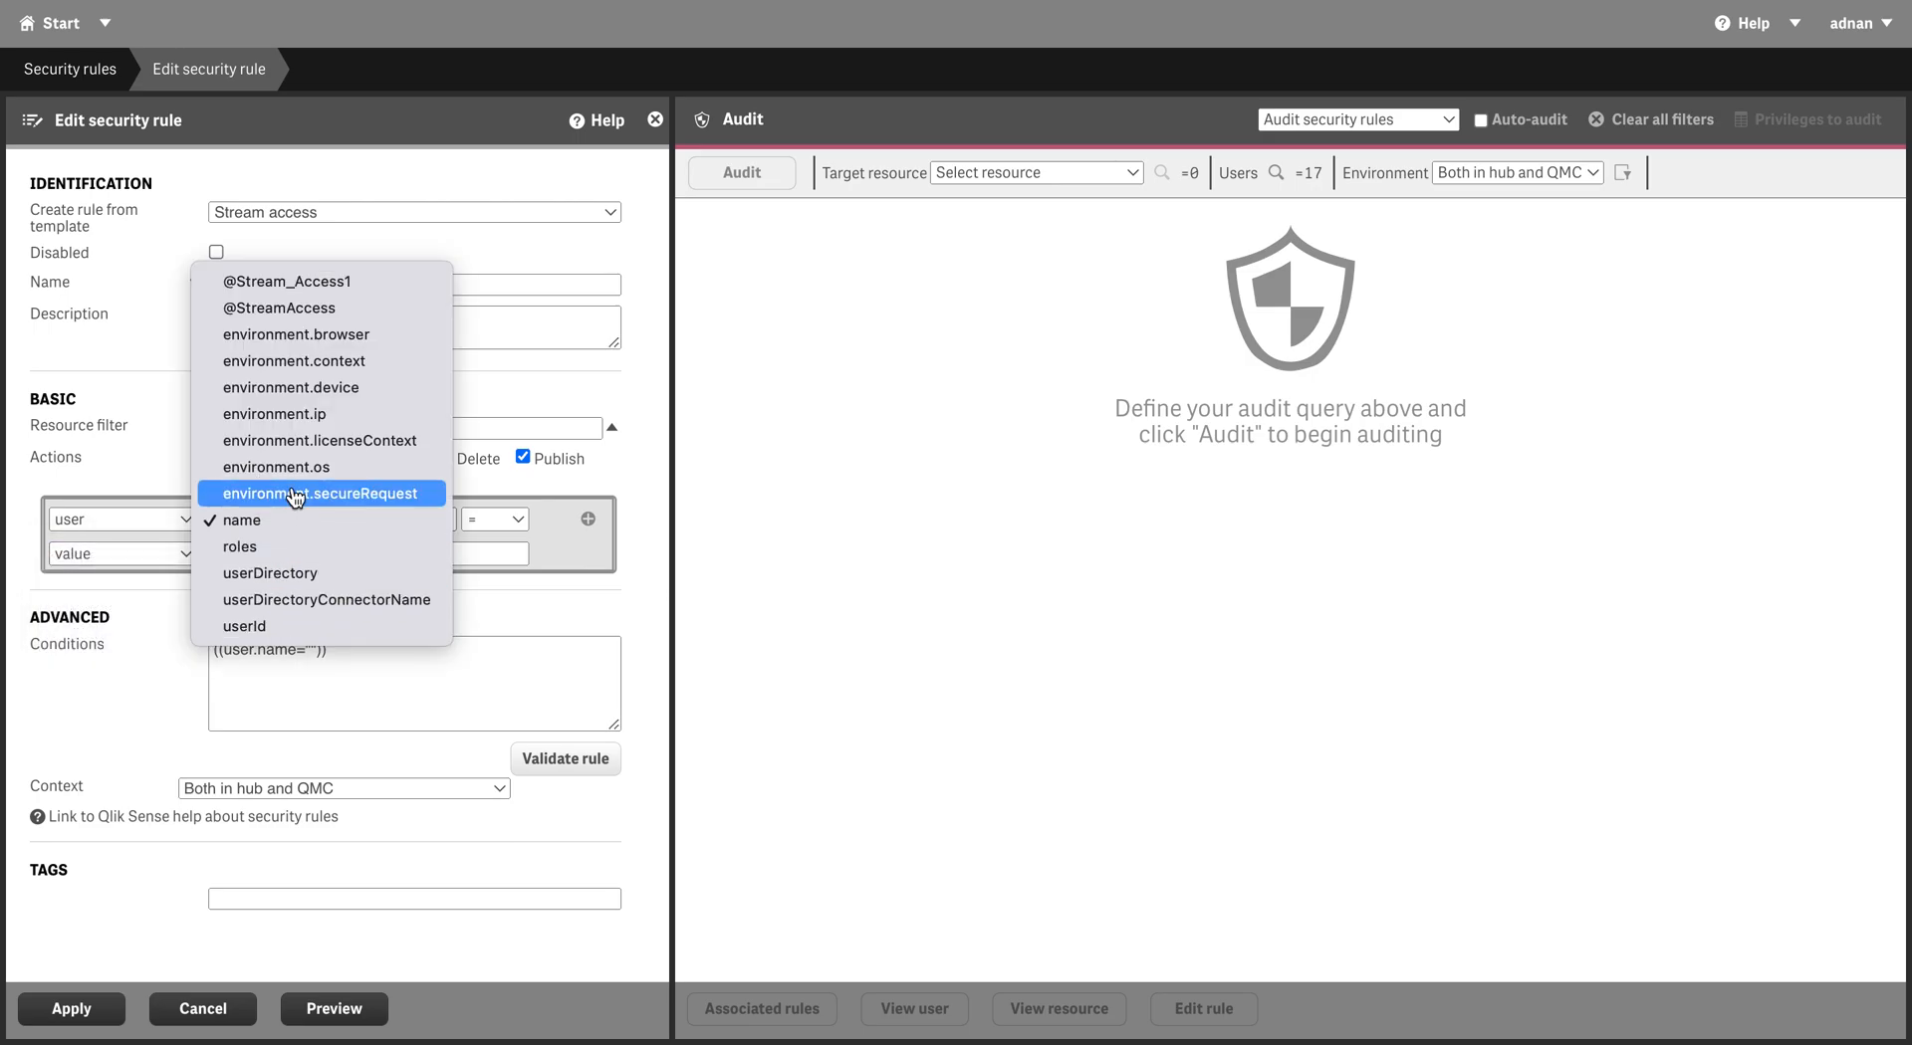
{"action": "left_click", "coordinate": [295, 285]}
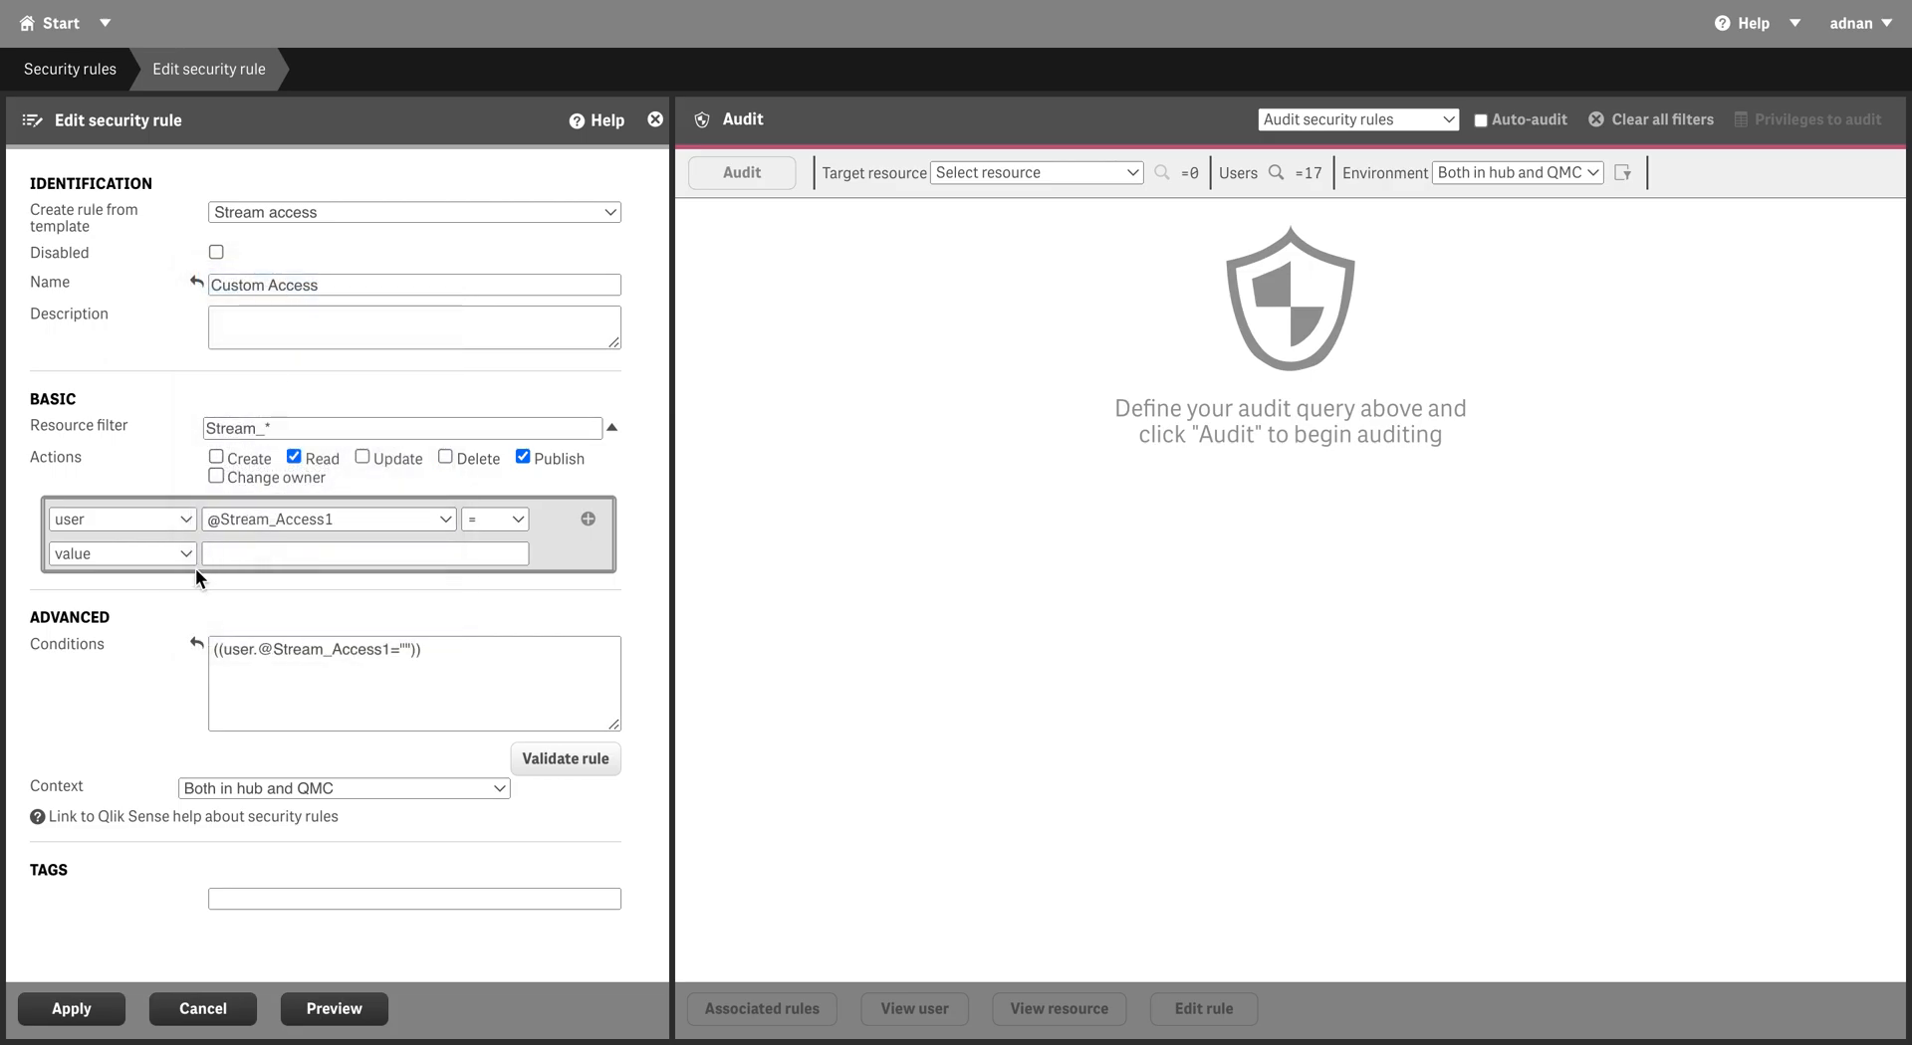
{"action": "left_click", "coordinate": [192, 566]}
{"action": "left_click", "coordinate": [160, 607]}
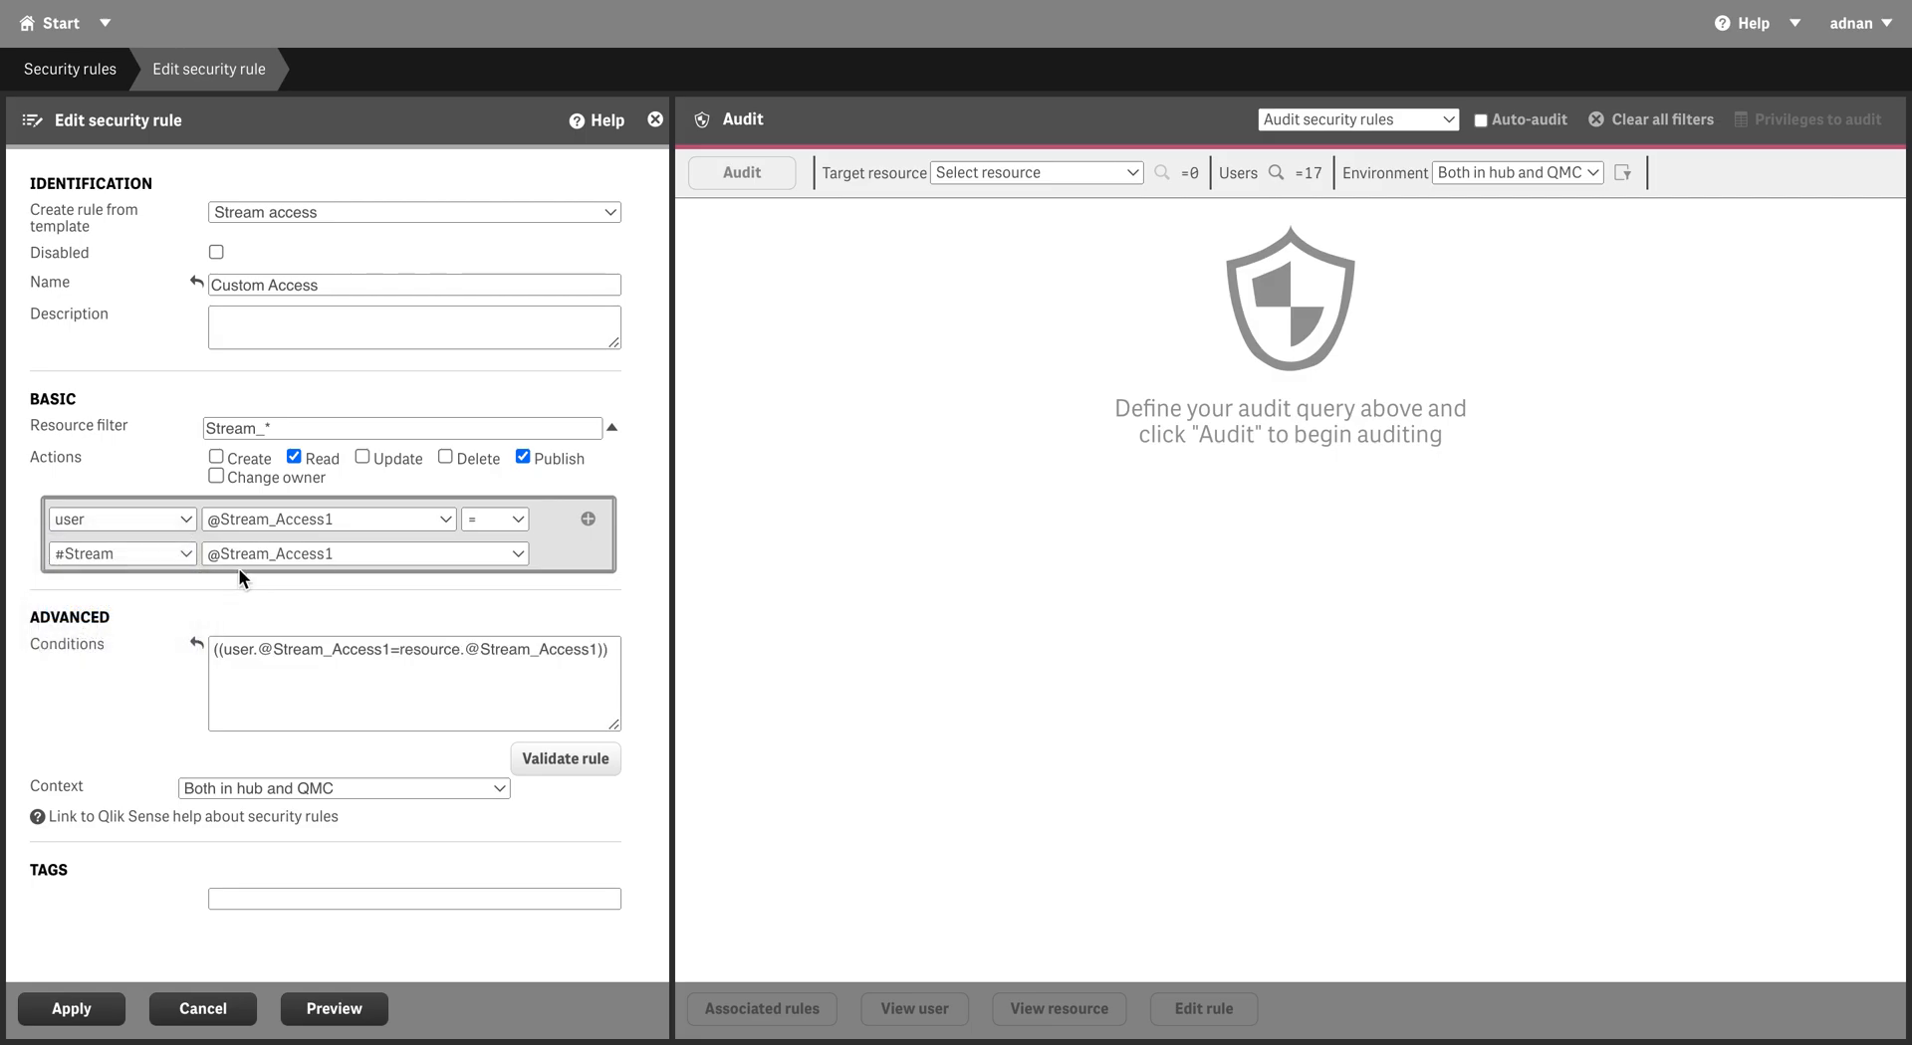
{"action": "left_click", "coordinate": [295, 569]}
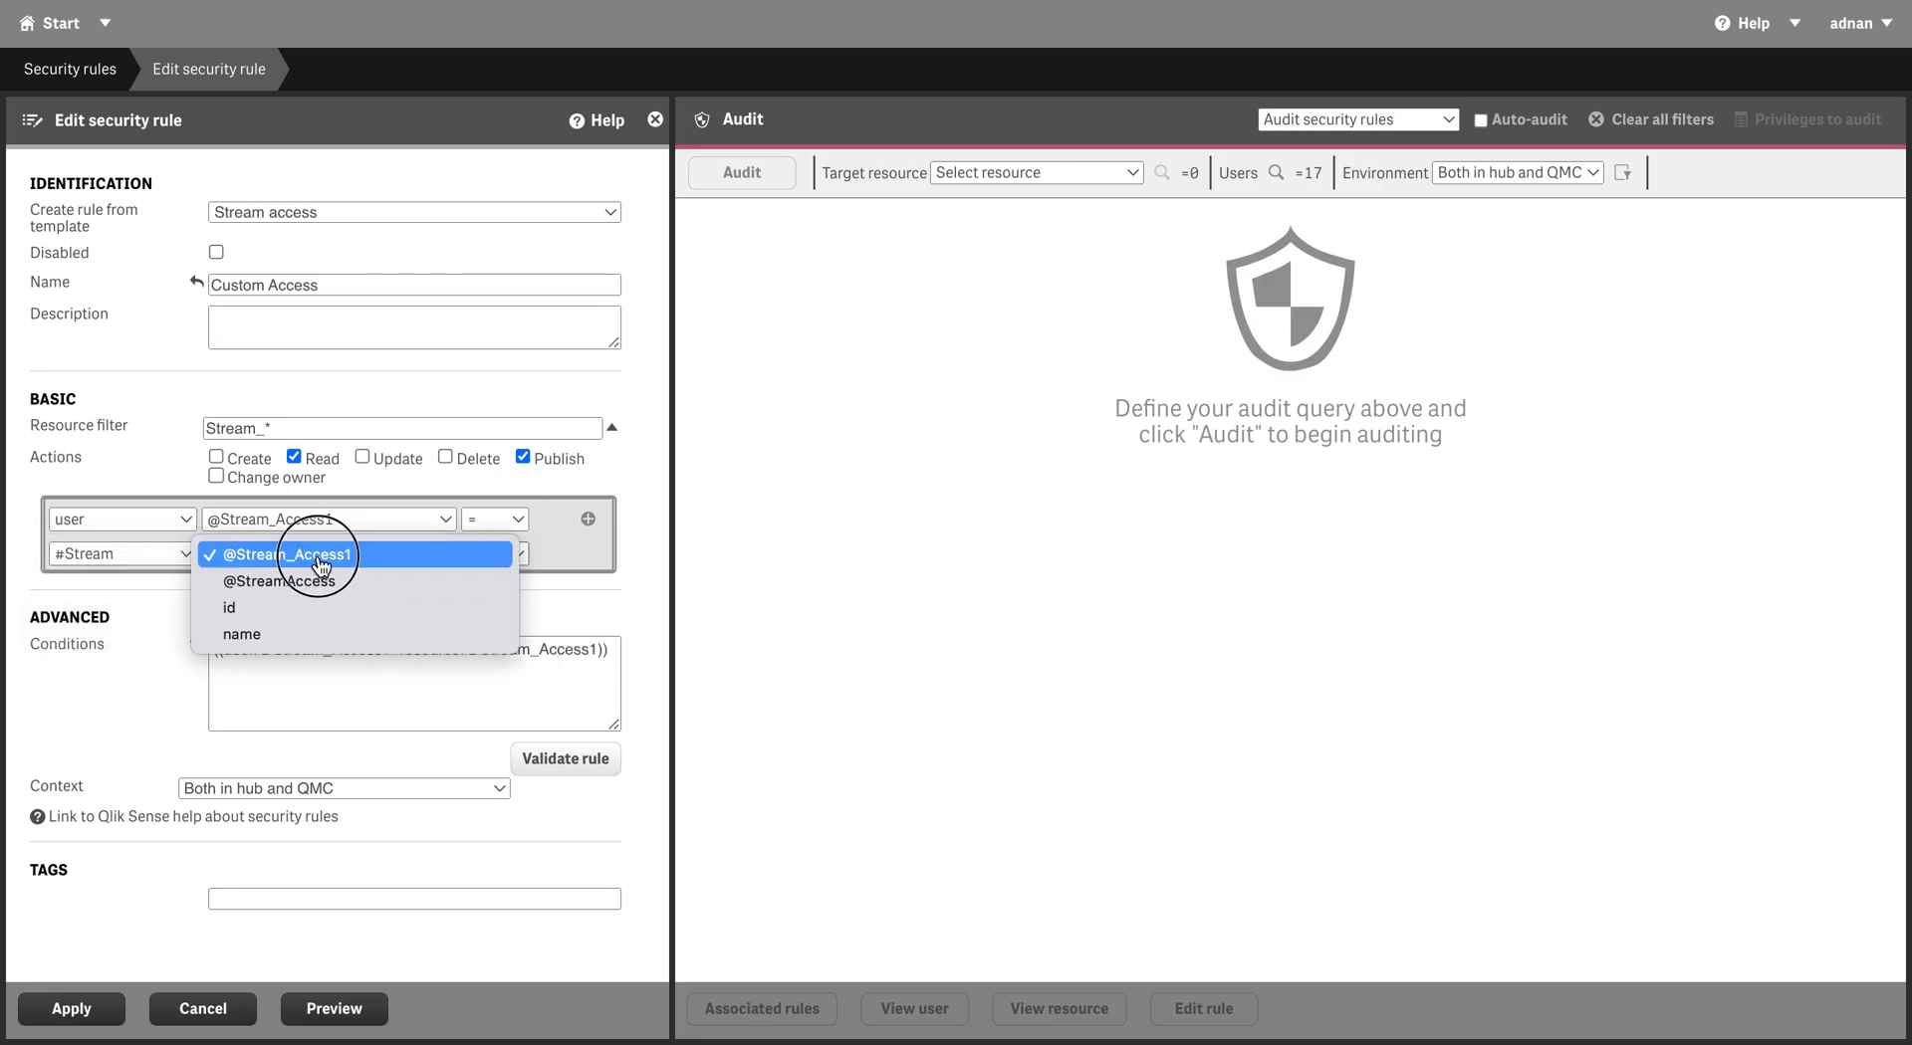
{"action": "left_click", "coordinate": [291, 553]}
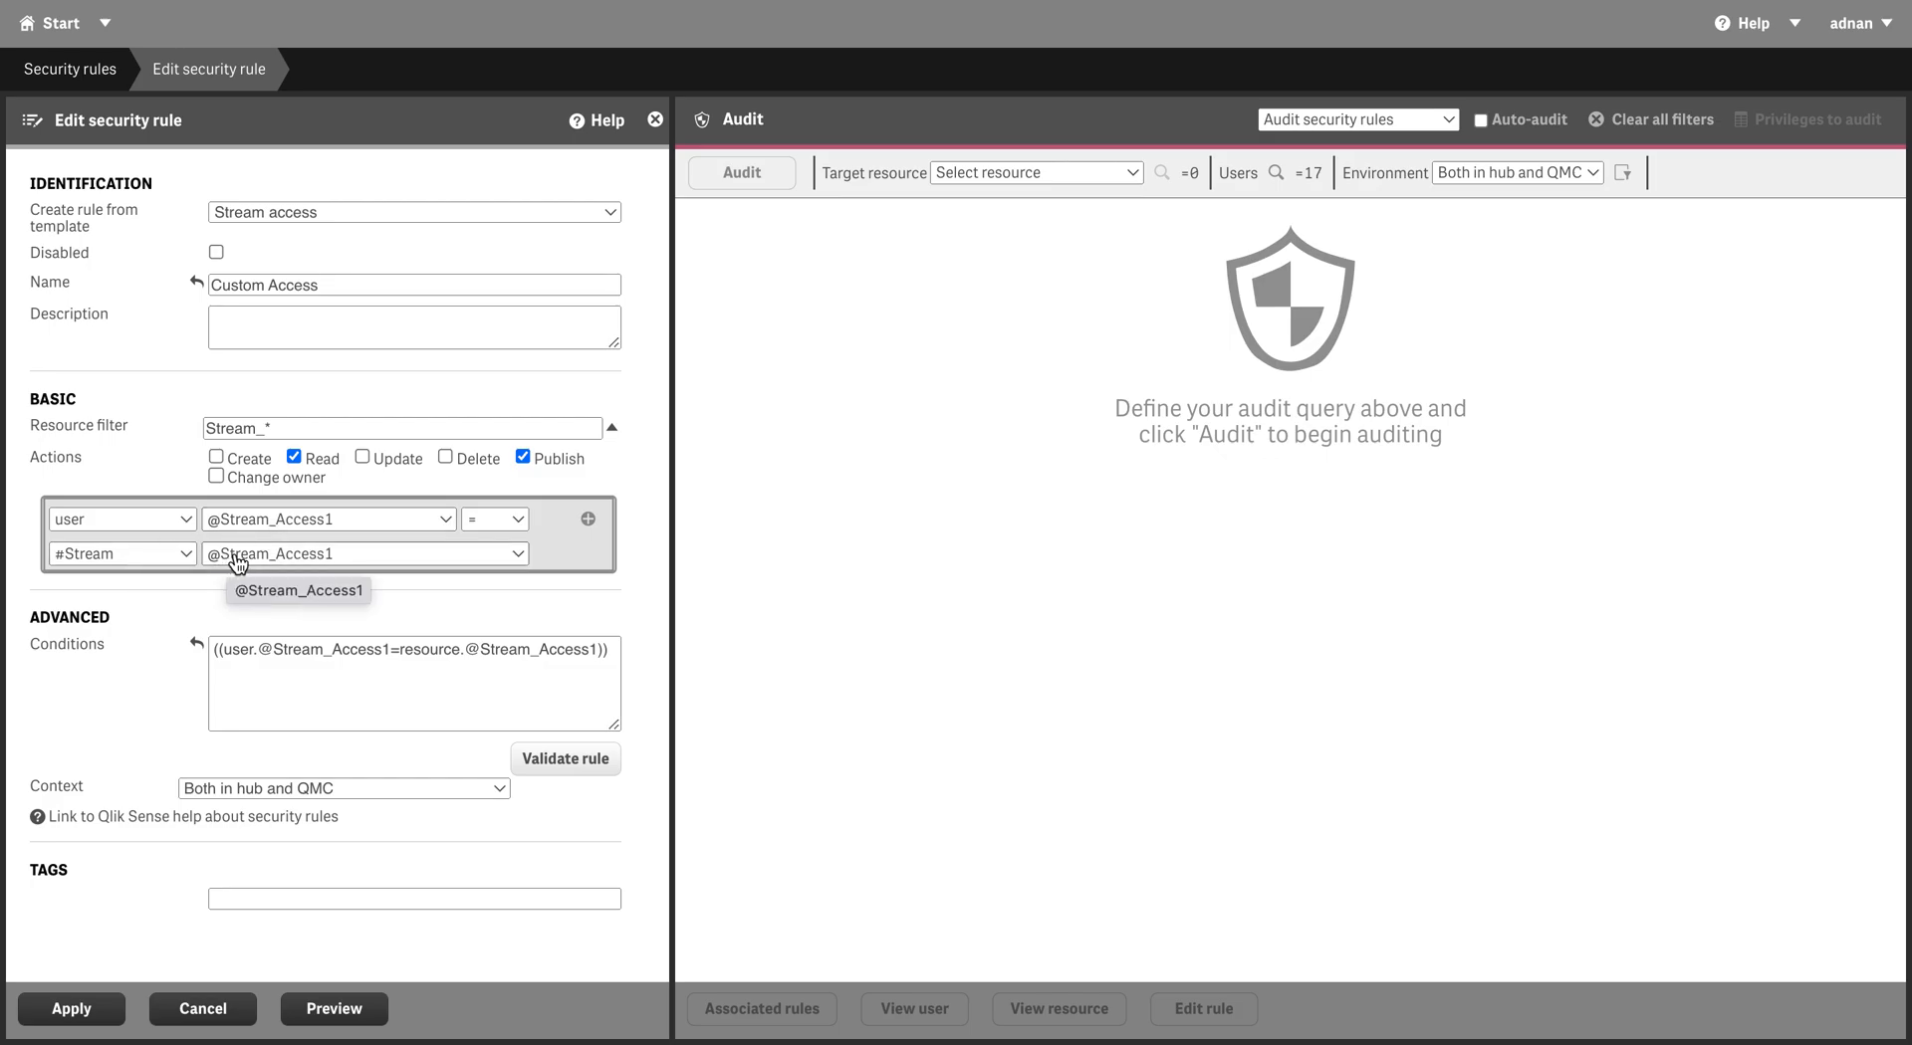
Validate the Custom Access rule, preview its effect in the audit, and apply it
{"action": "left_click", "coordinate": [597, 762]}
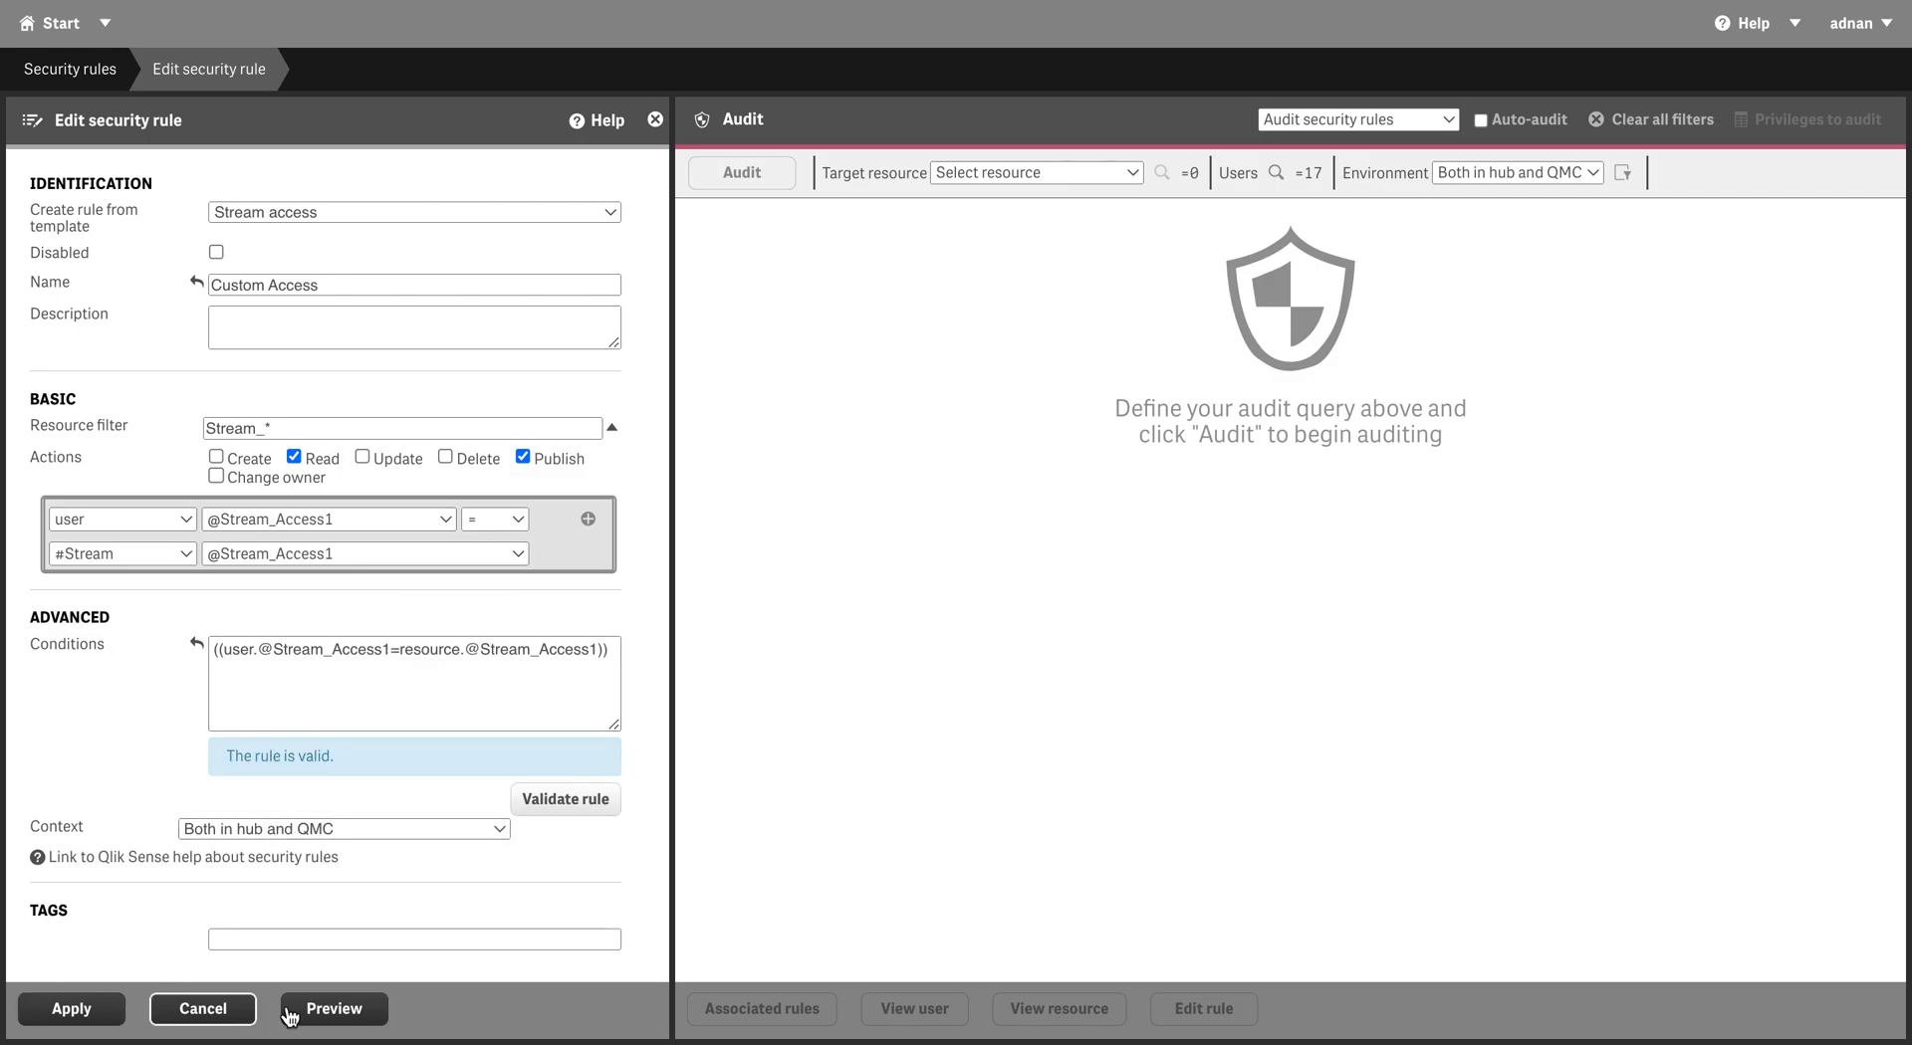
{"action": "left_click", "coordinate": [360, 1015]}
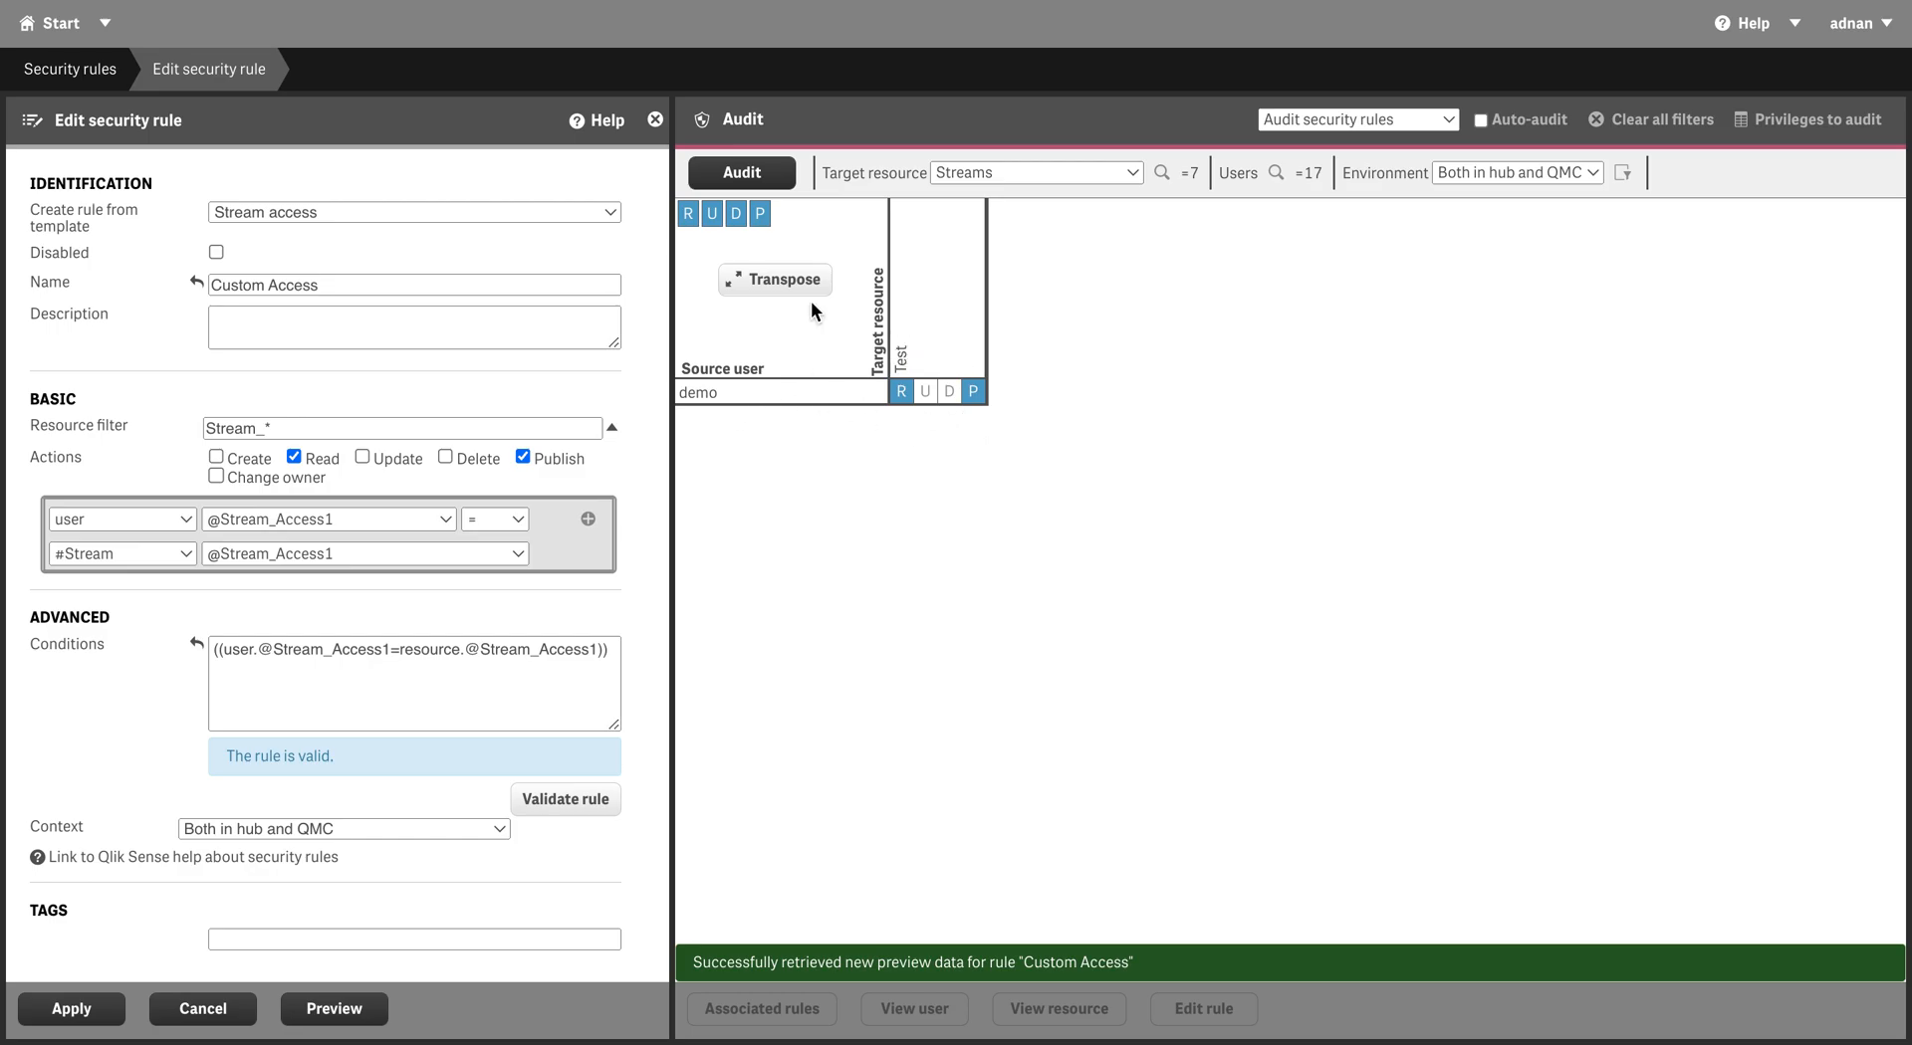
{"action": "left_click", "coordinate": [74, 1011]}
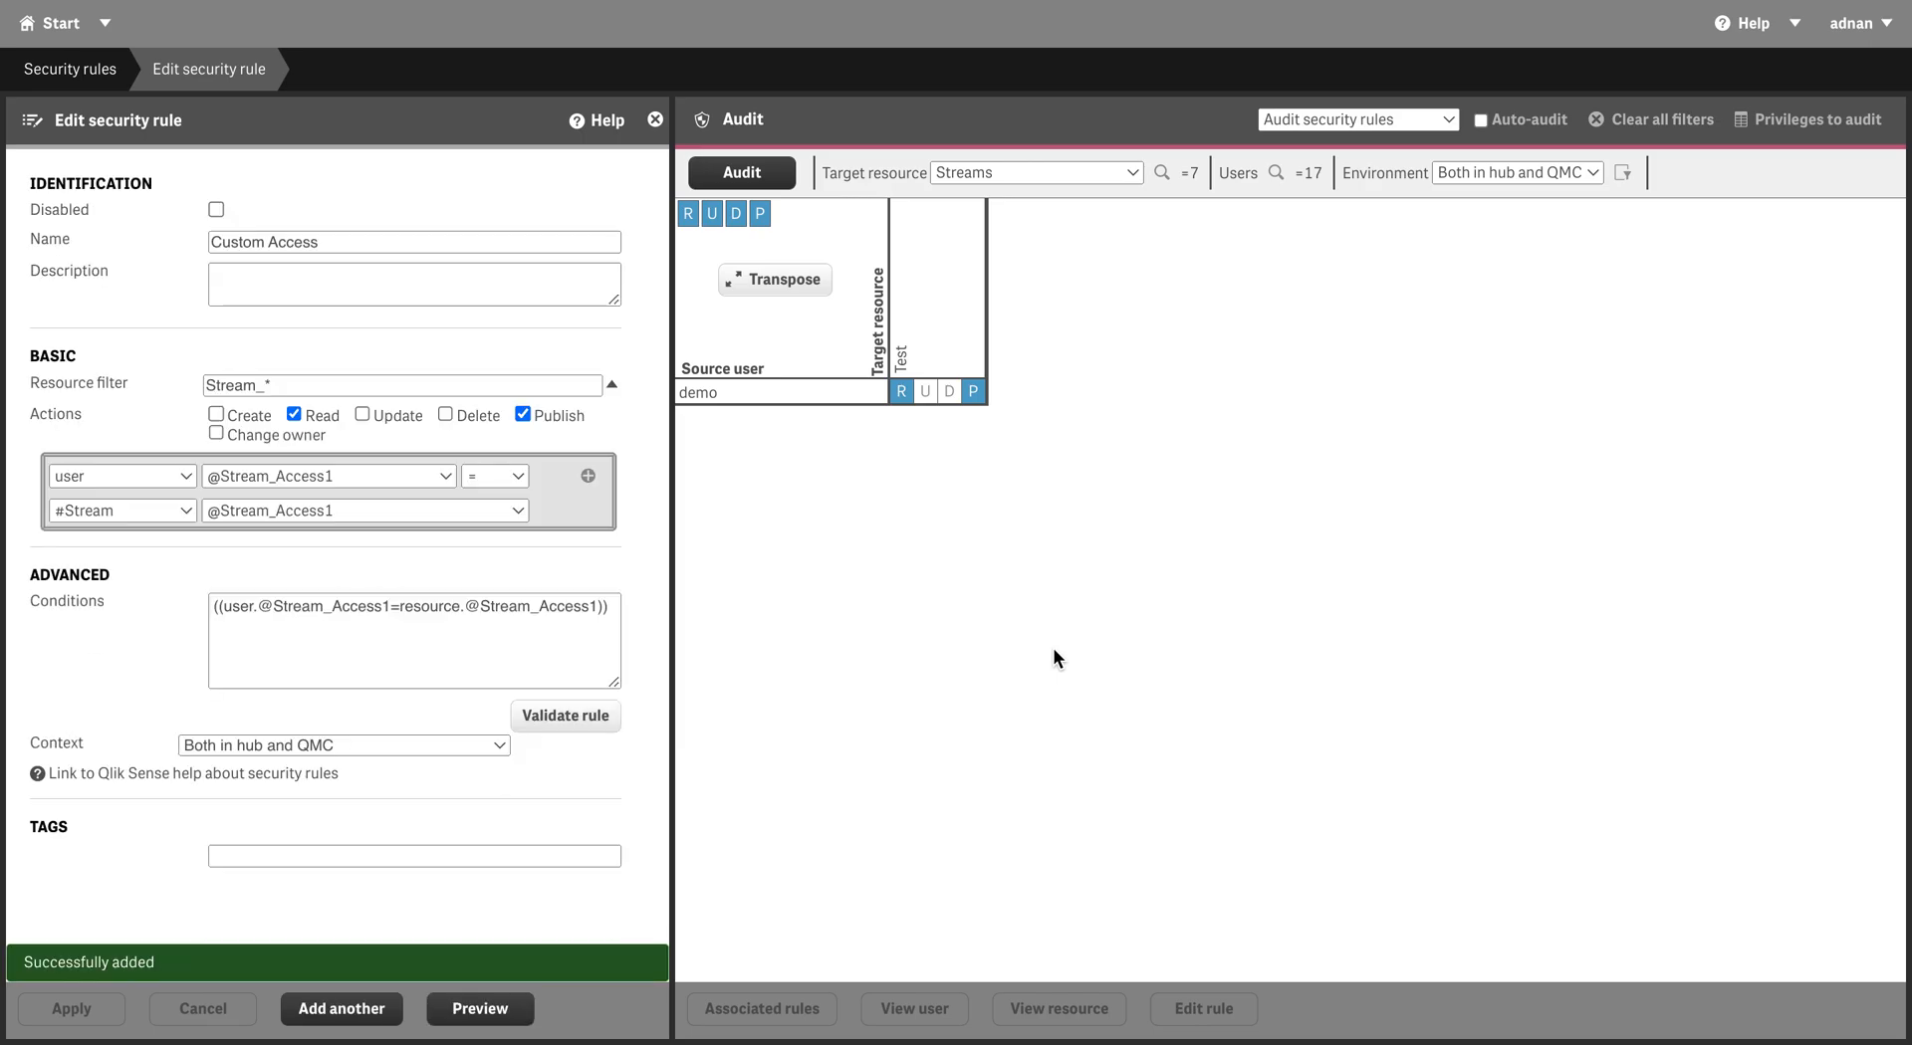
{"action": "key", "text": "ctrl+Right"}
{"action": "key", "text": "super+r"}
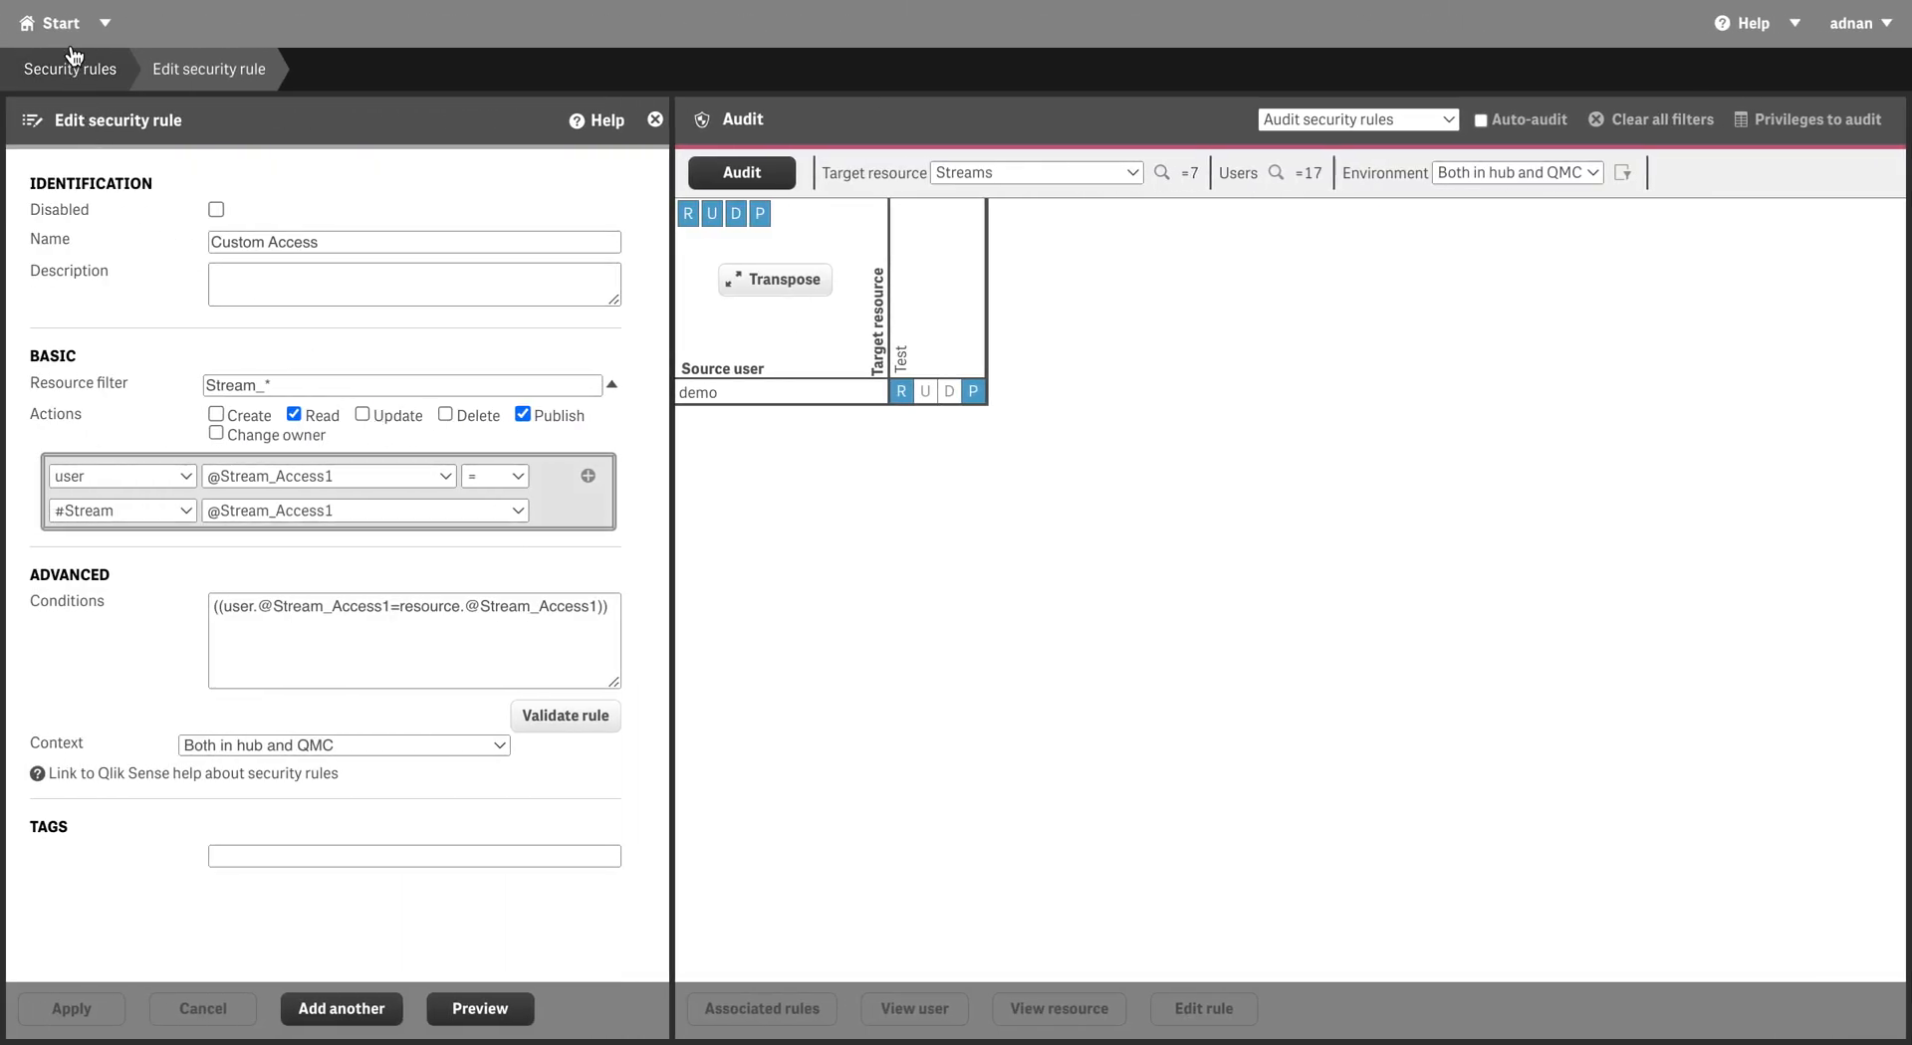
Add the Demo value to the demo user's Stream_Access1 custom property and apply the change
{"action": "left_click", "coordinate": [62, 22]}
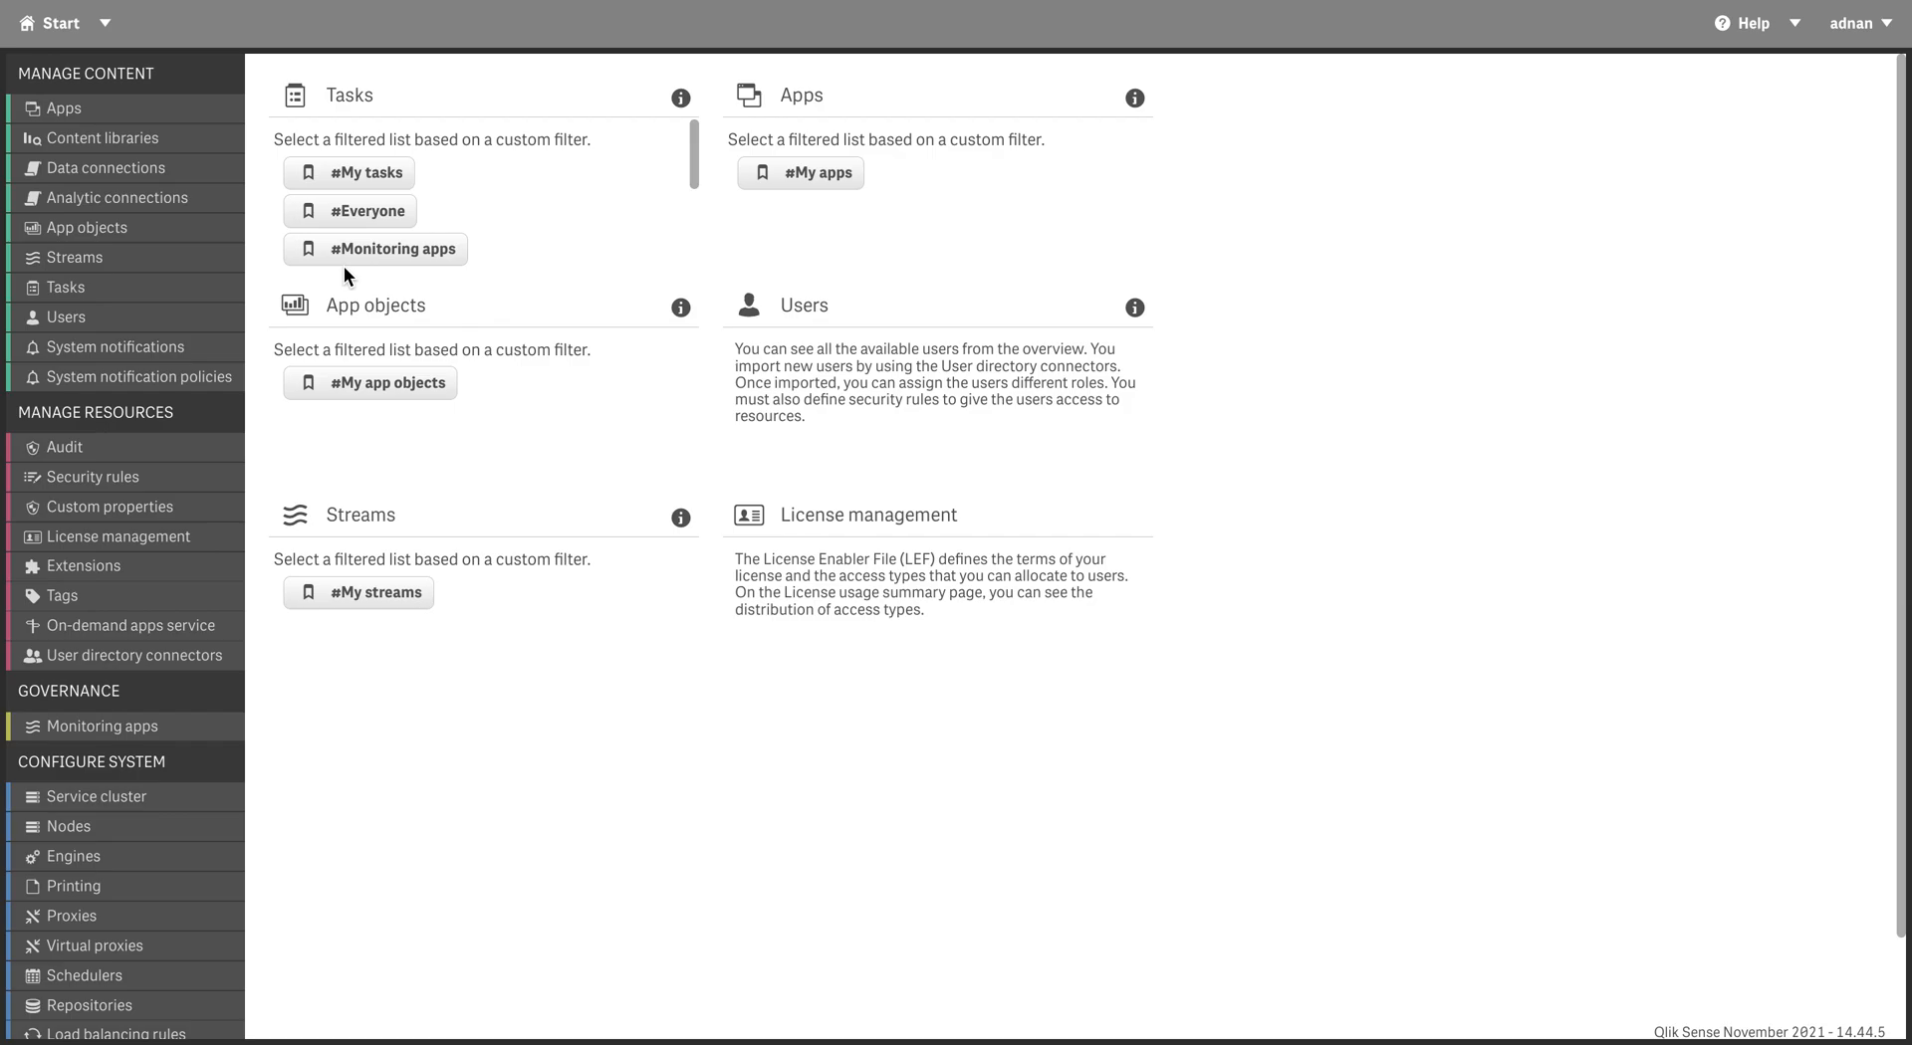
{"action": "left_click", "coordinate": [796, 361]}
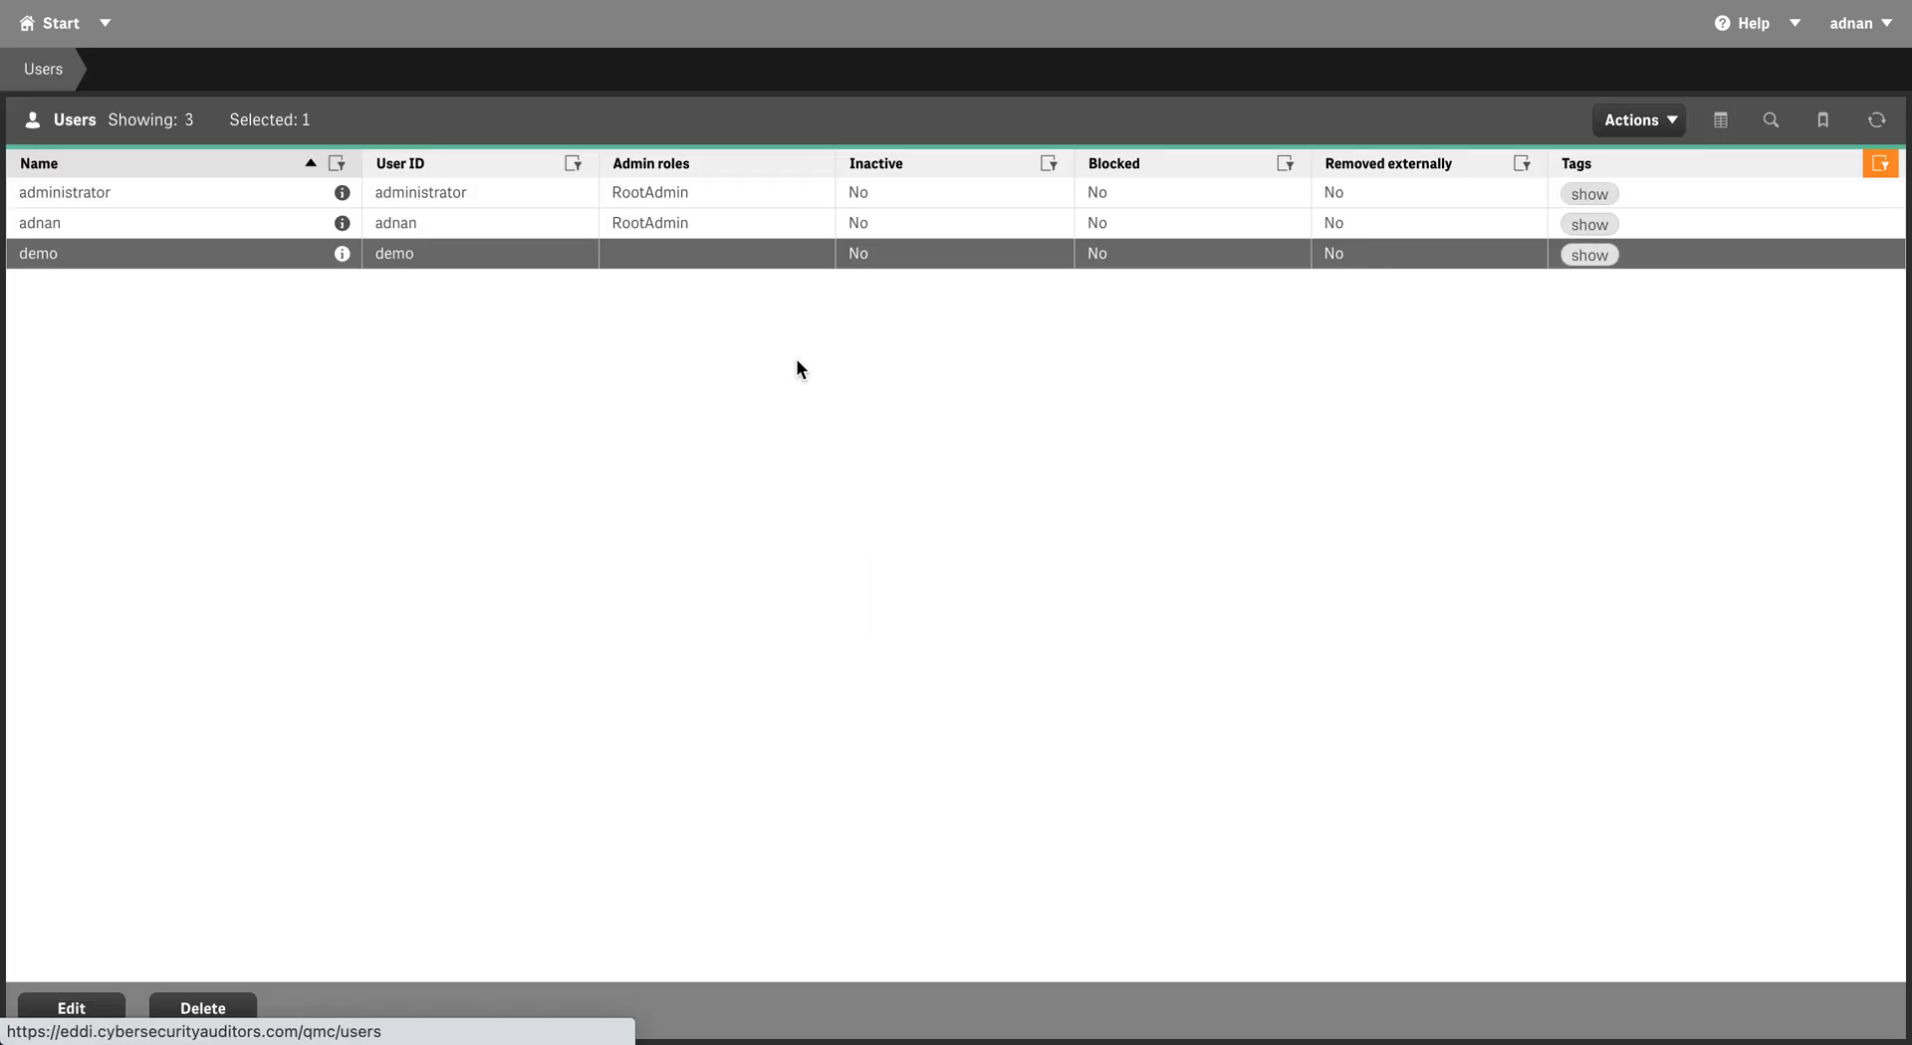
{"action": "double_click", "coordinate": [269, 254]}
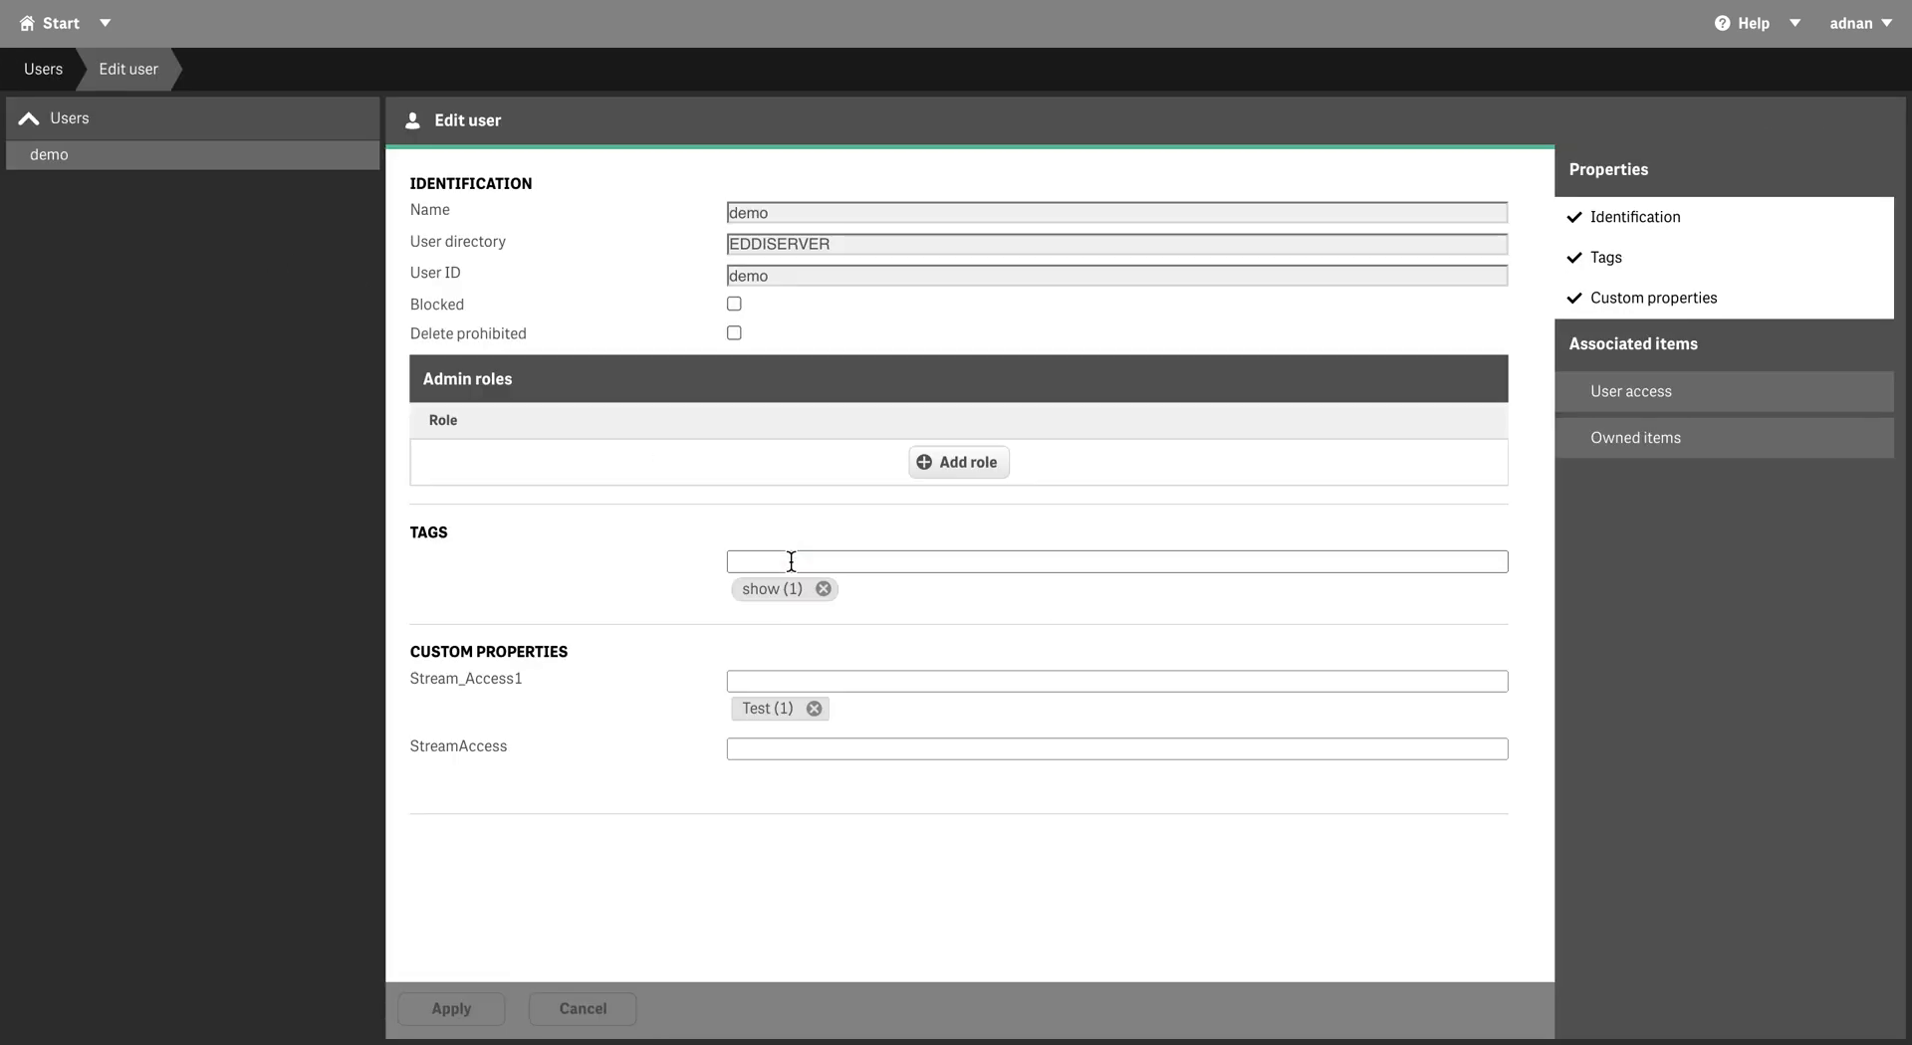
{"action": "left_click", "coordinate": [785, 677]}
{"action": "type", "text": "D"}
{"action": "left_click", "coordinate": [789, 706]}
{"action": "left_click", "coordinate": [451, 1011]}
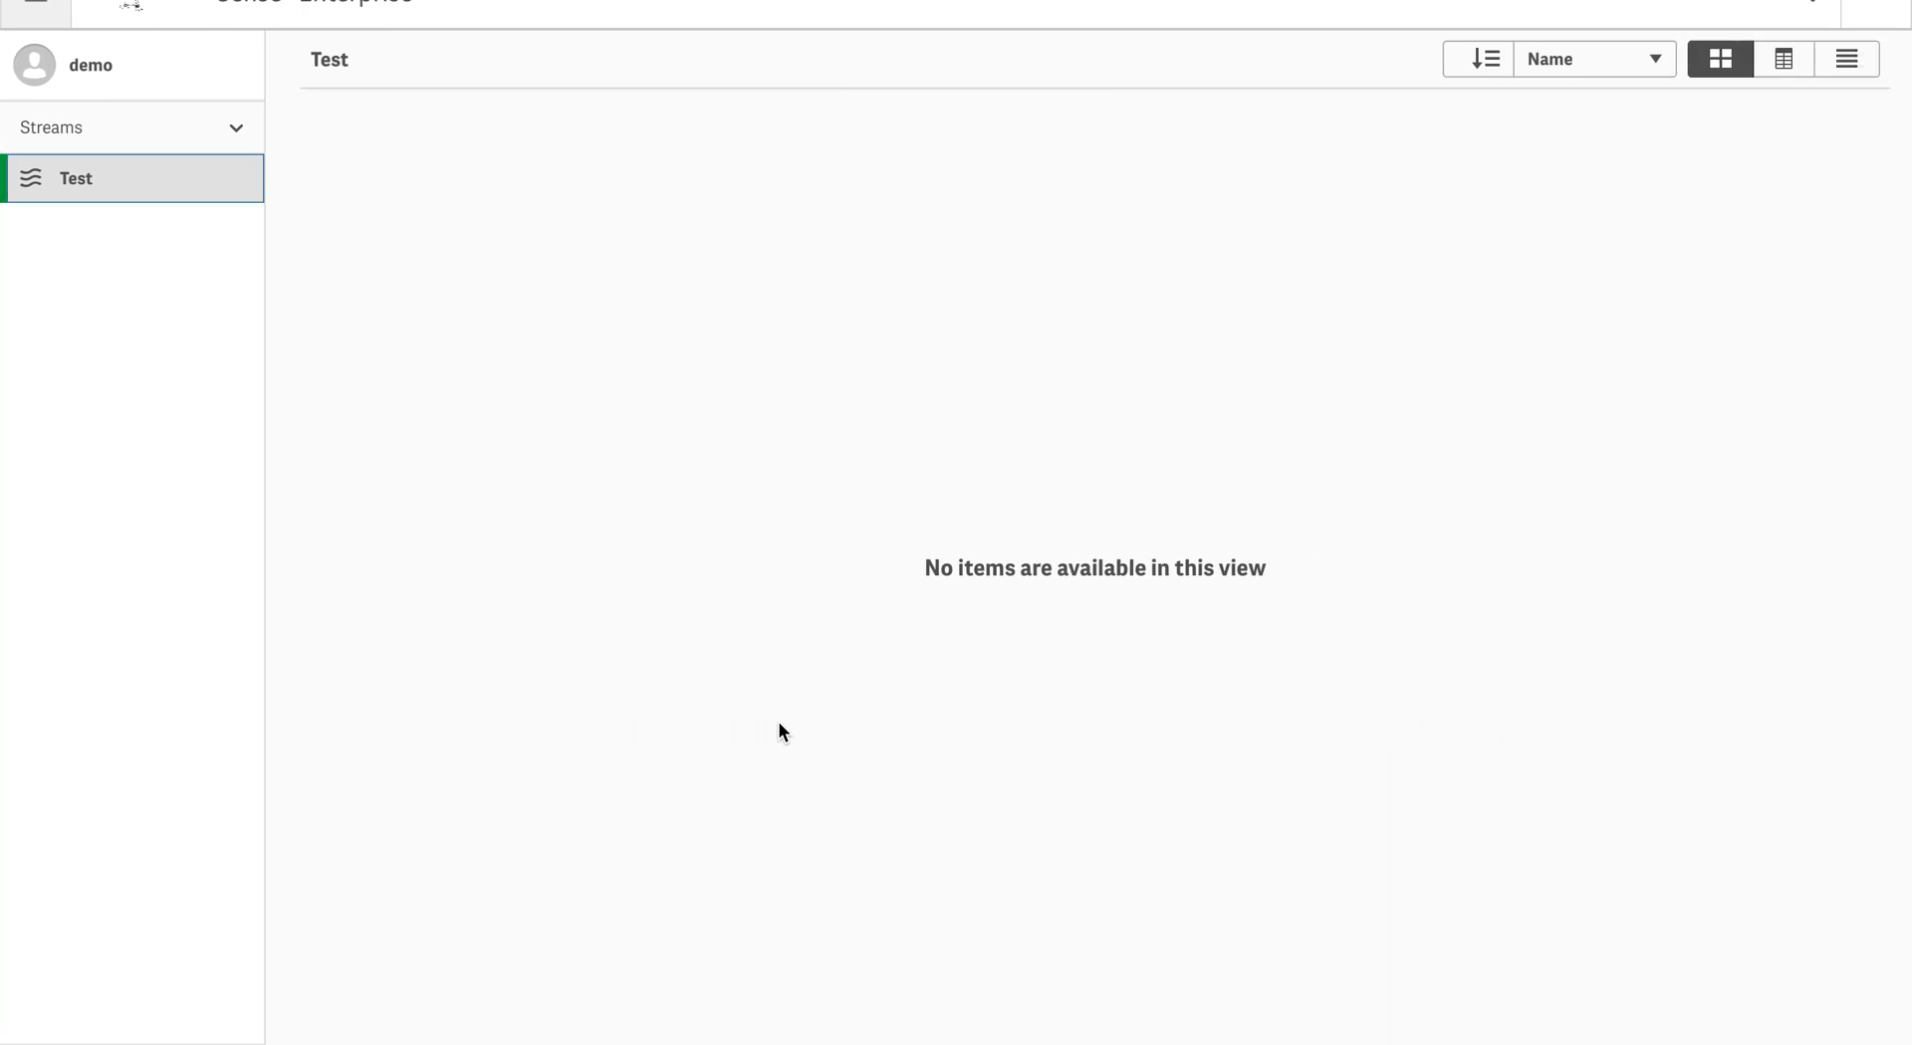
Reload the demo user's hub to check its available streams, and return to the management console
{"action": "key", "text": "super+r"}
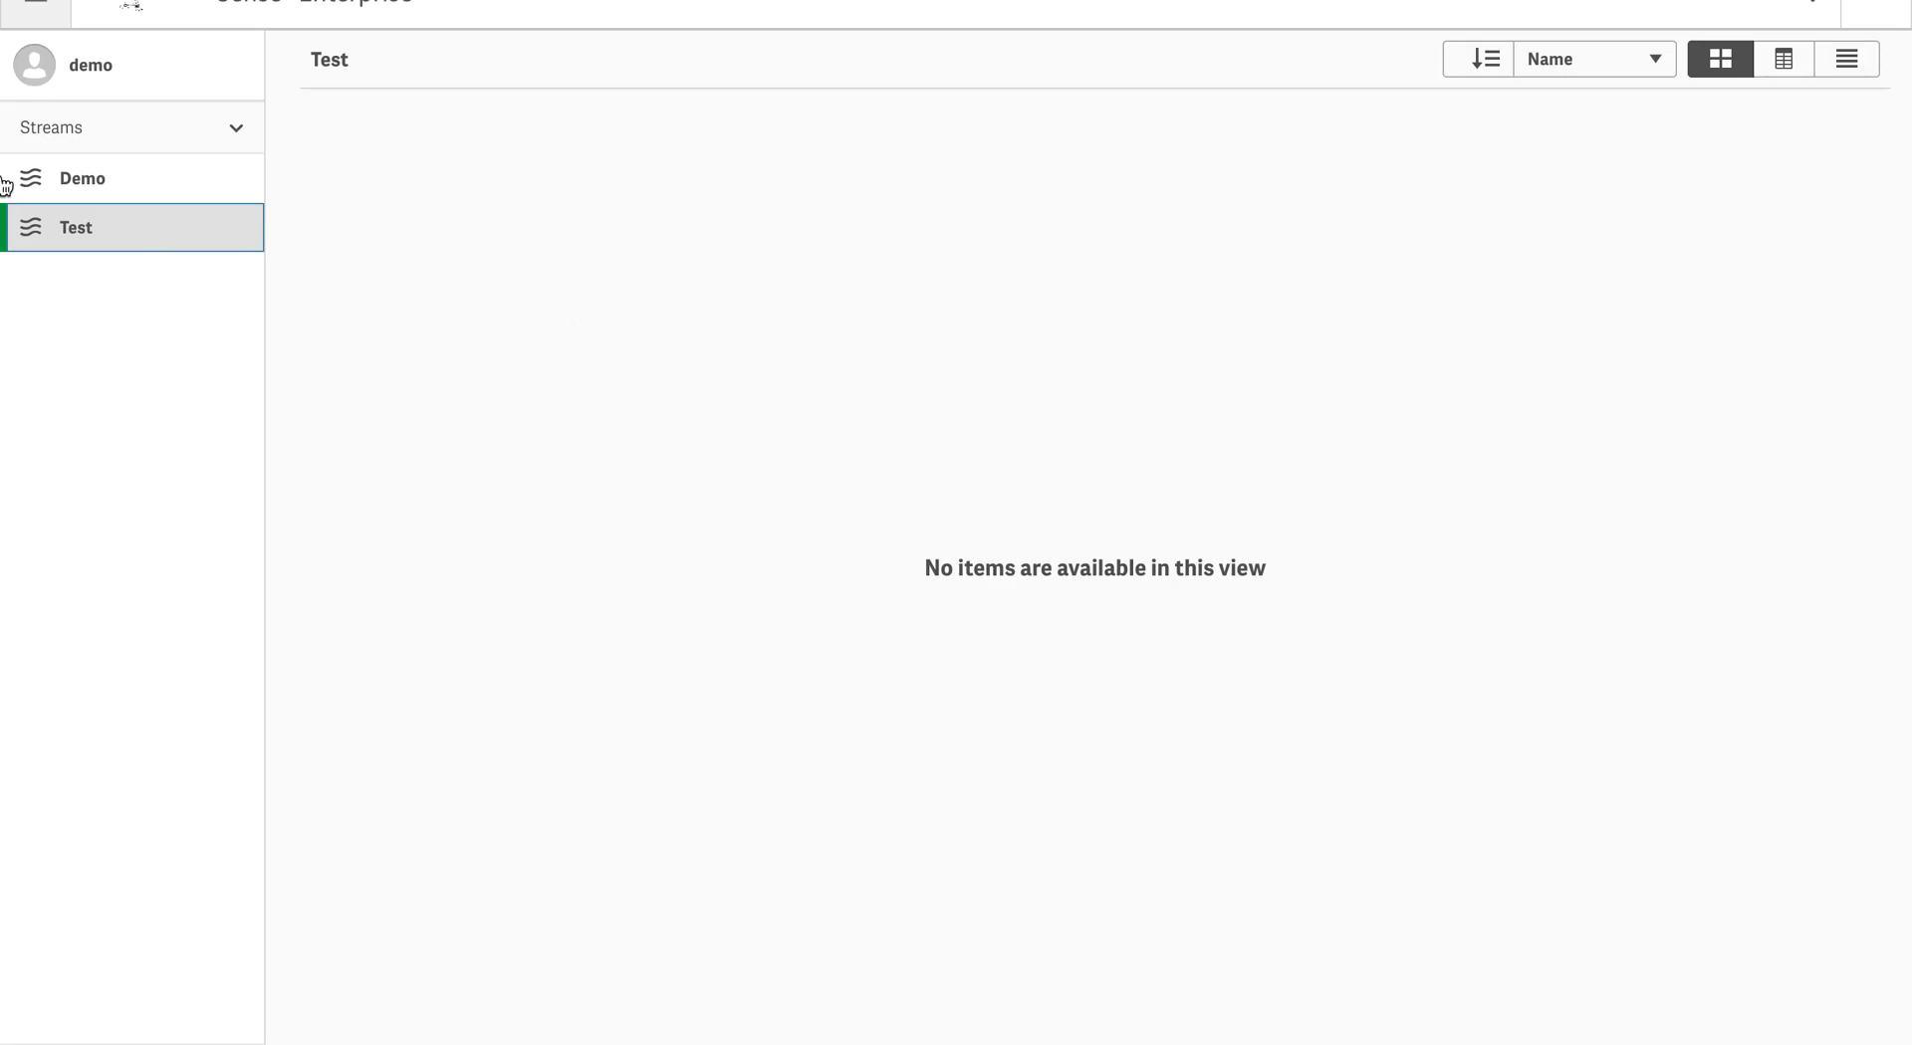
{"action": "key", "text": "ctrl+Left"}
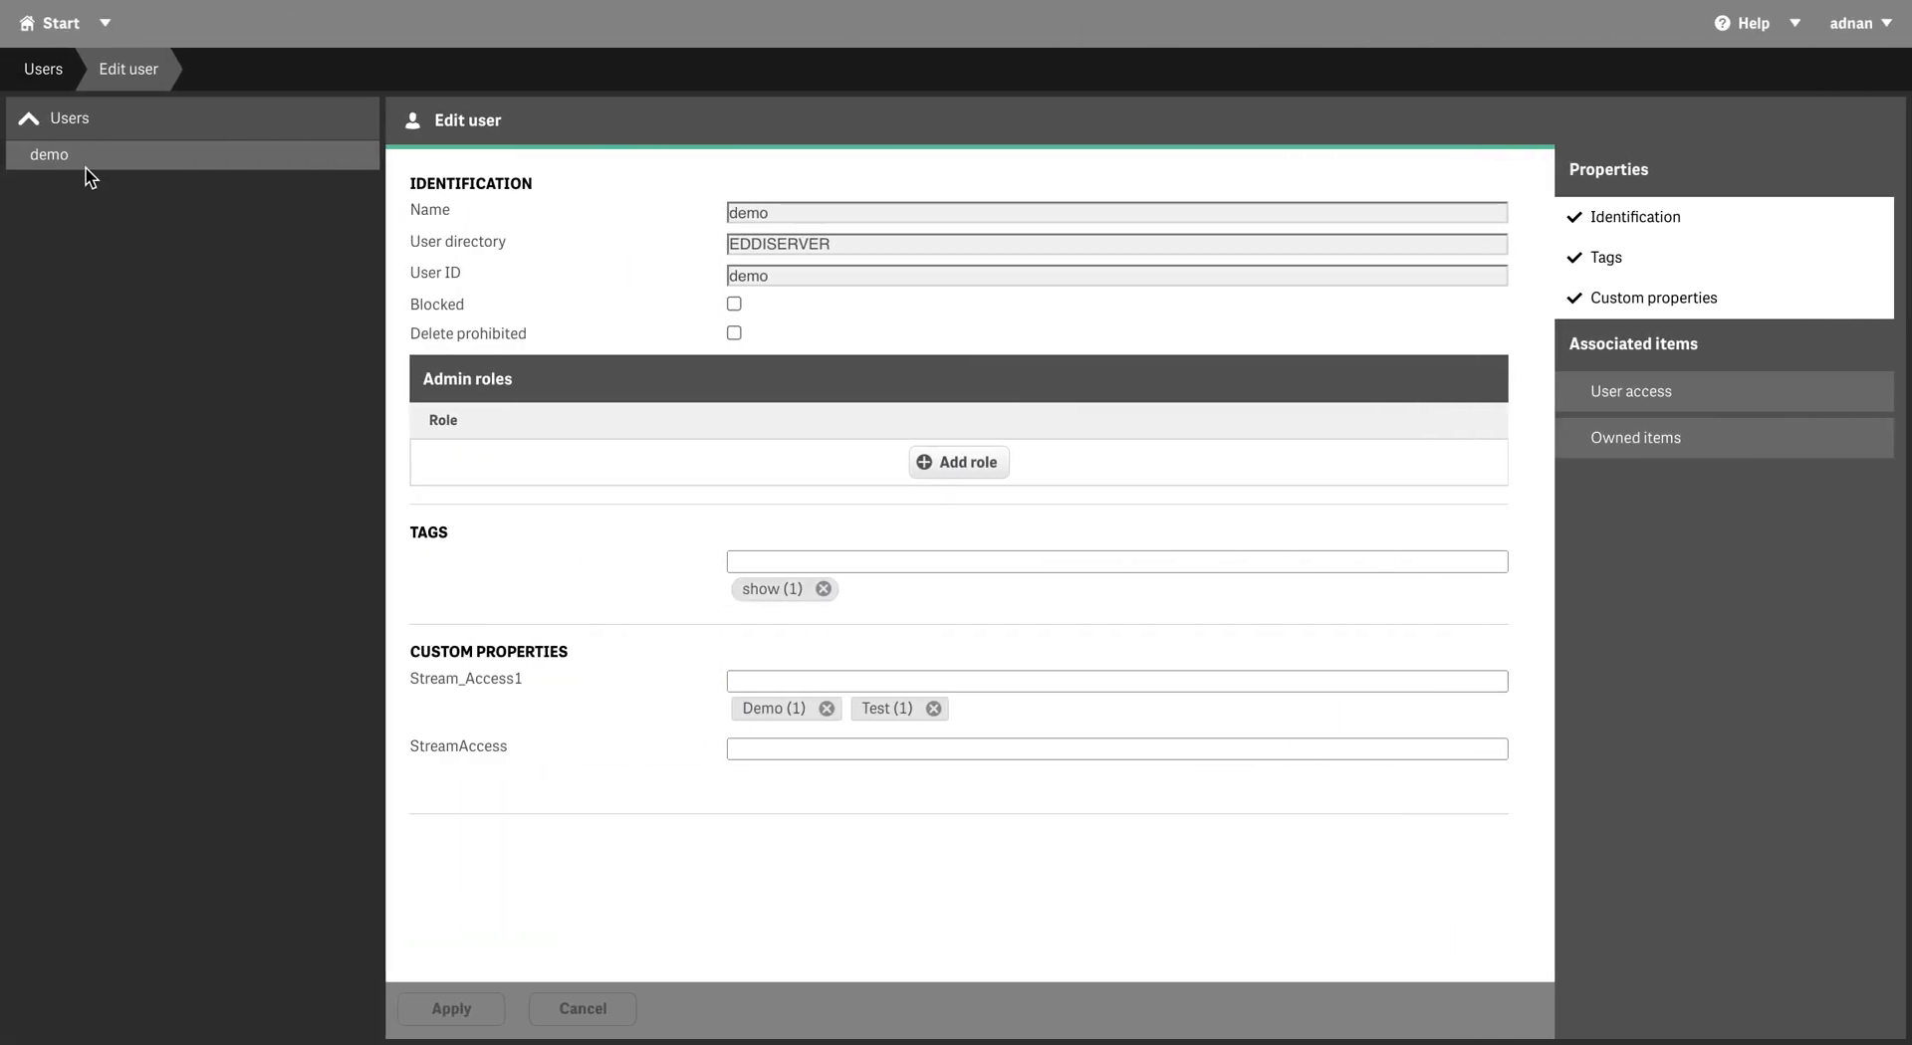
Open the sales stream for editing to examine its properties
{"action": "left_click", "coordinate": [45, 24]}
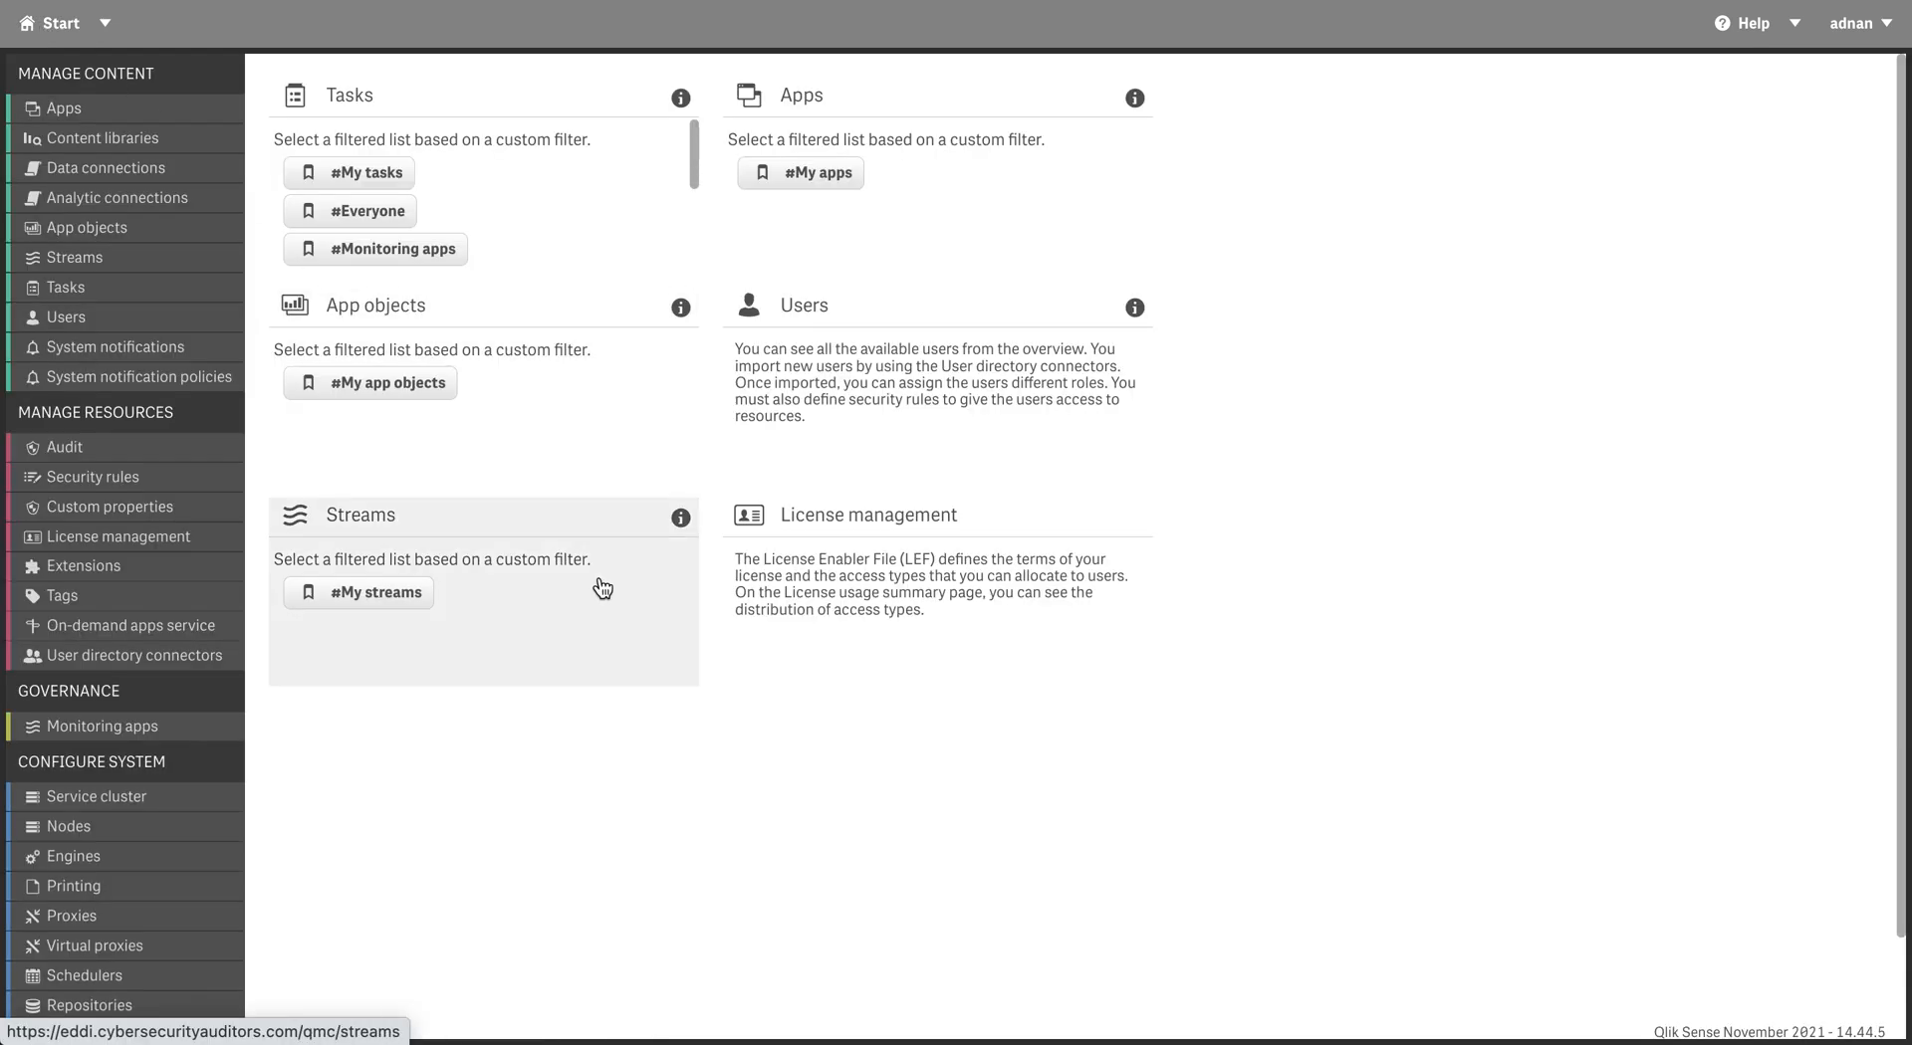
{"action": "left_click", "coordinate": [455, 537]}
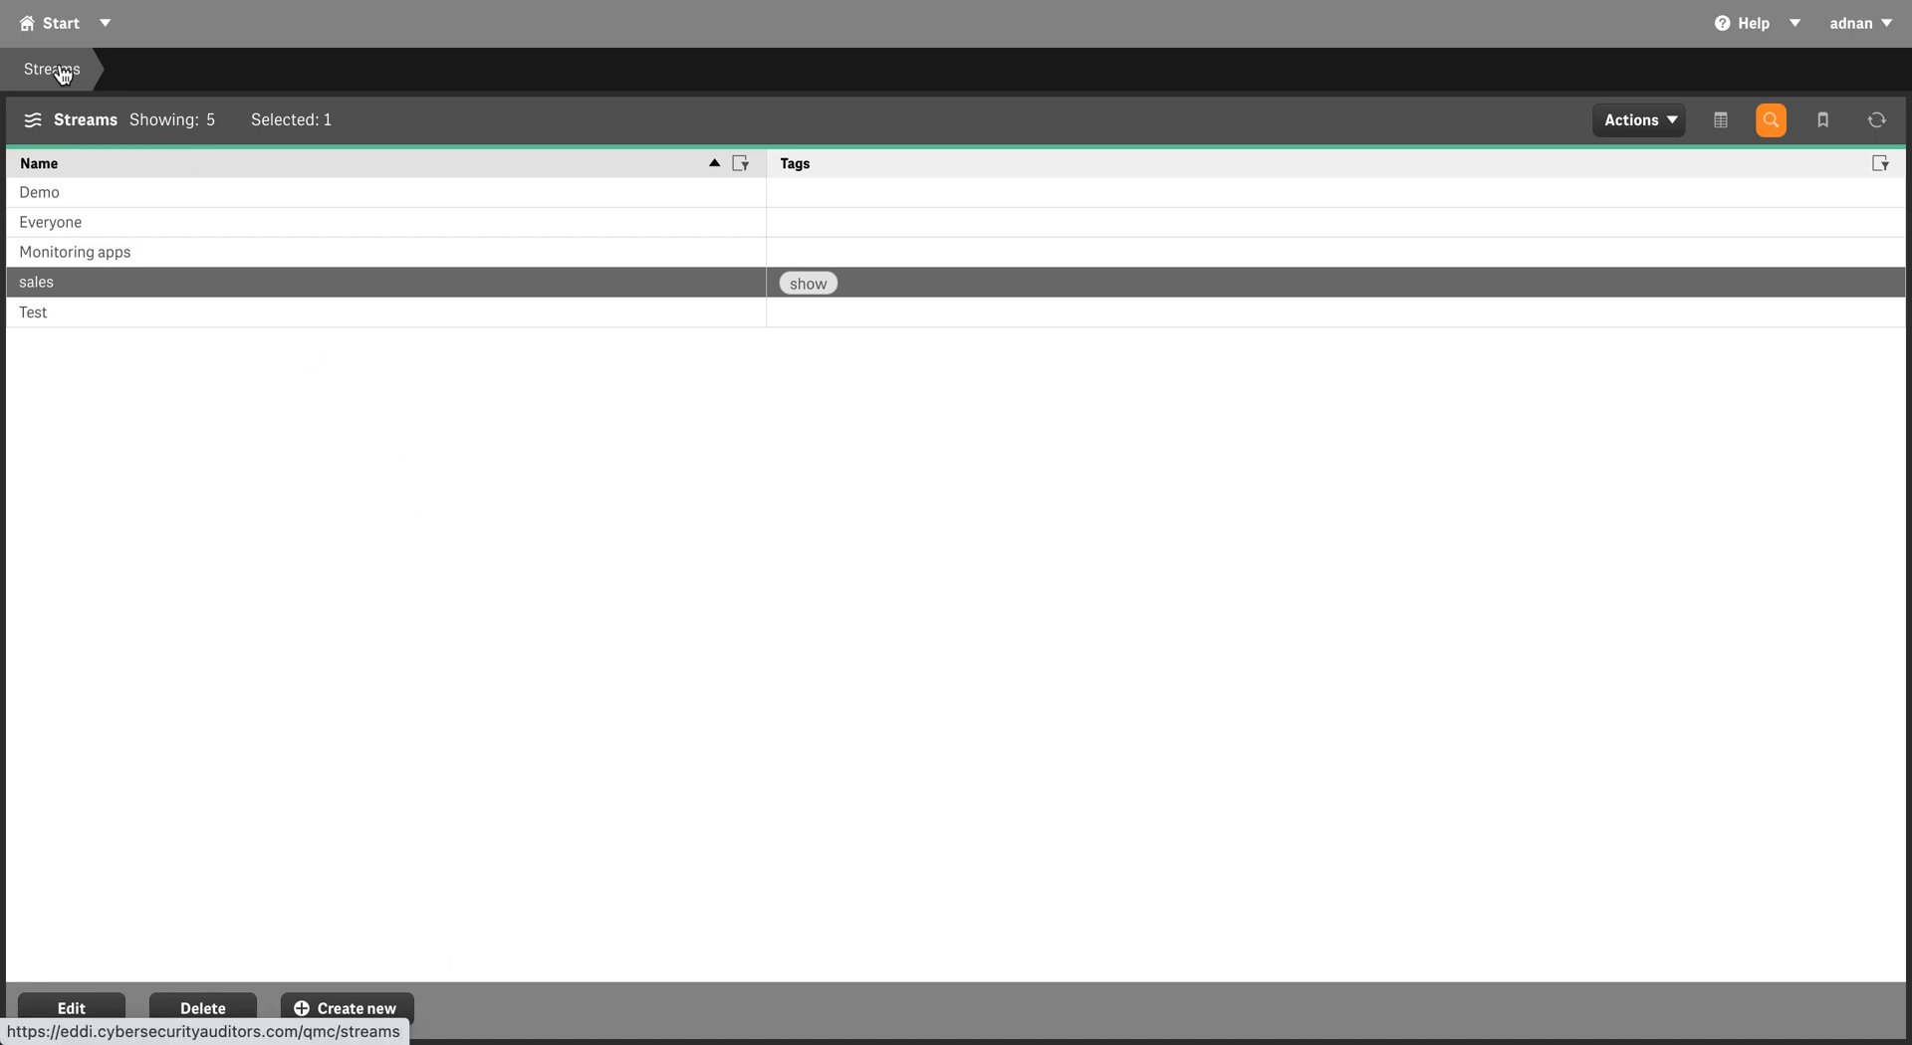
{"action": "double_click", "coordinate": [104, 289]}
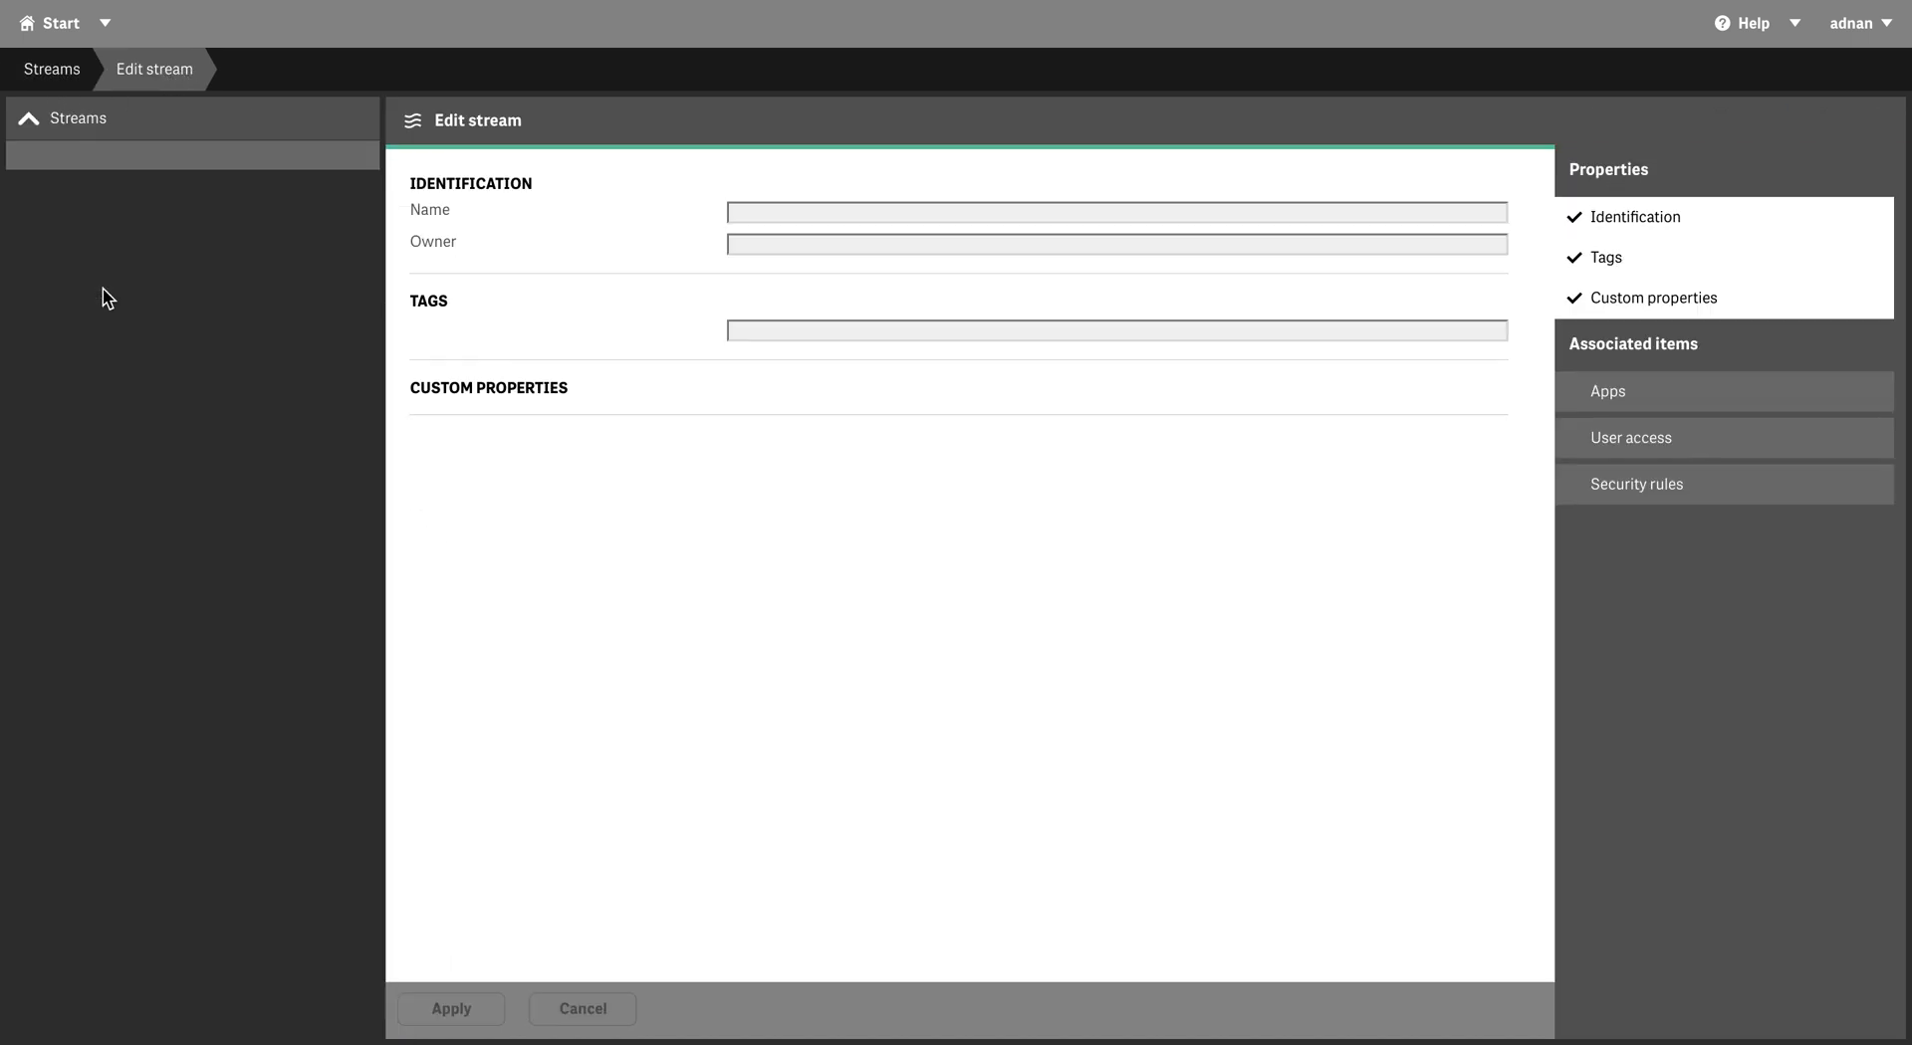
{"action": "left_click", "coordinate": [76, 34]}
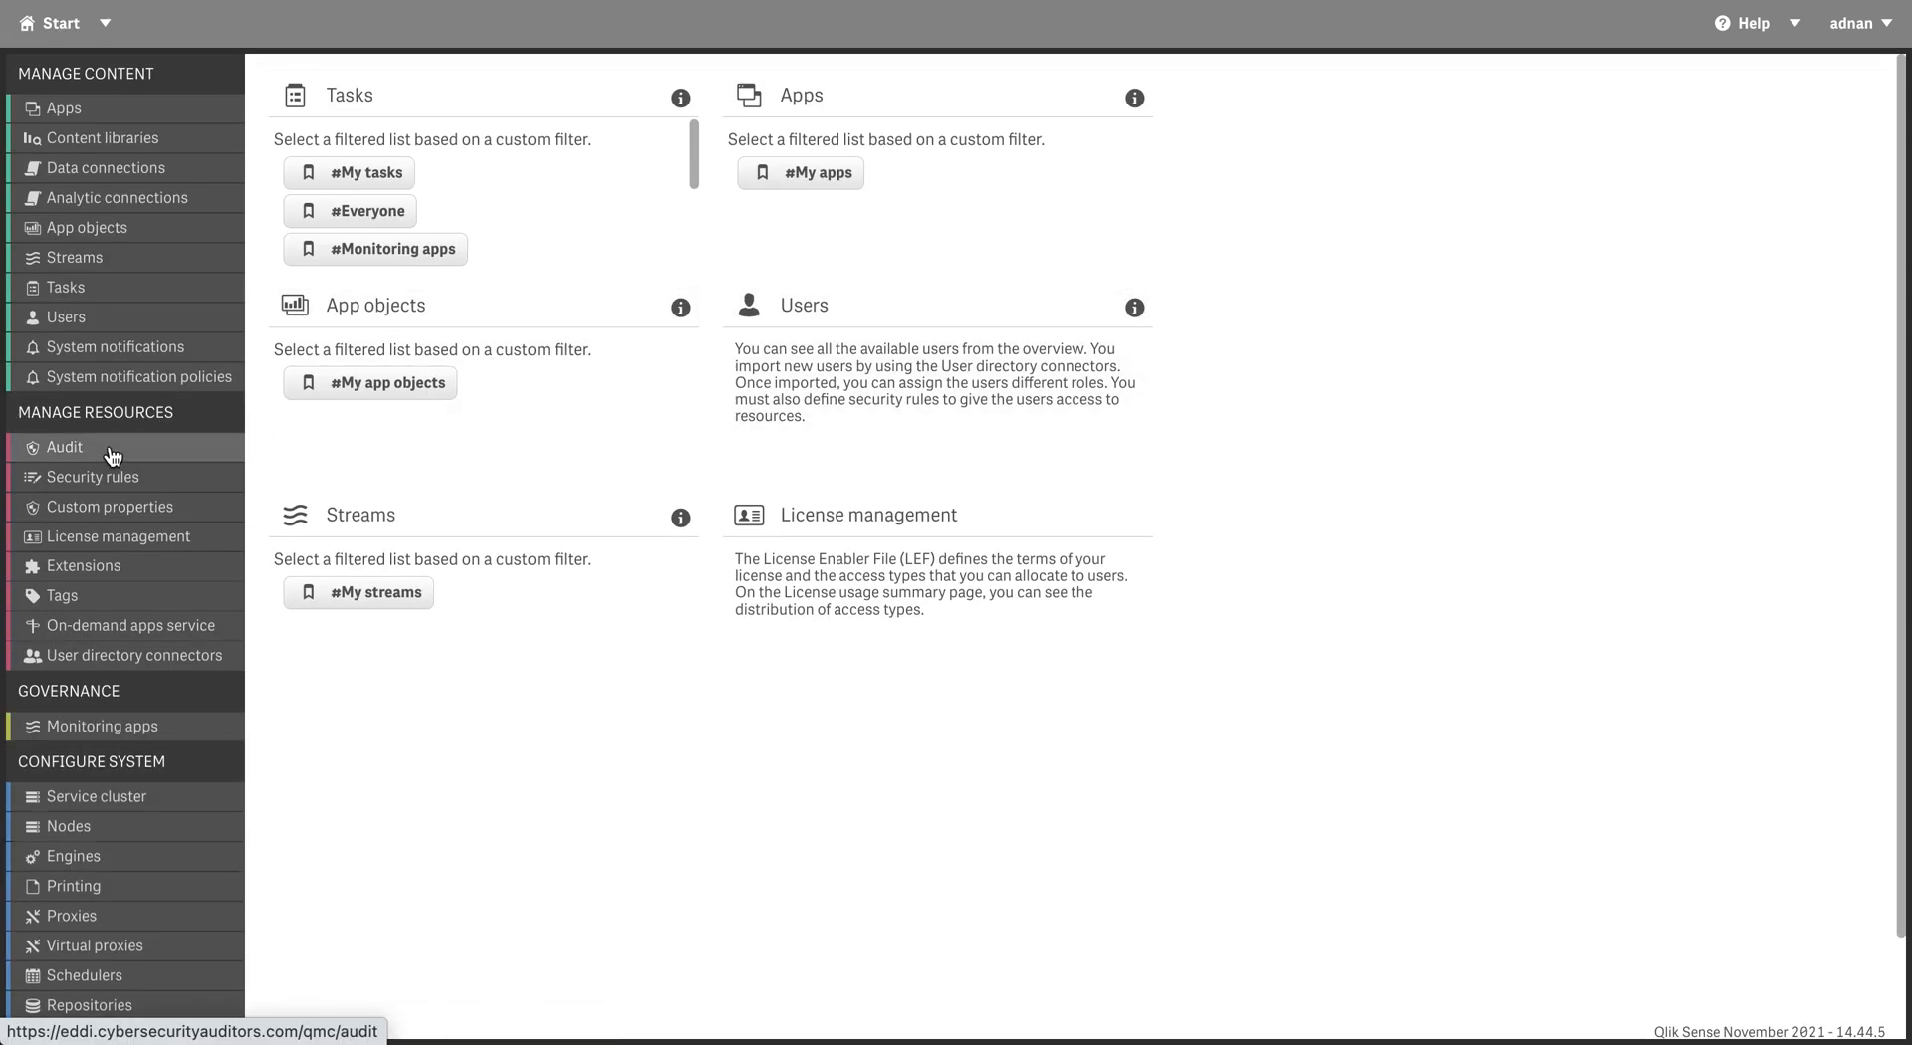
{"action": "left_click", "coordinate": [115, 478]}
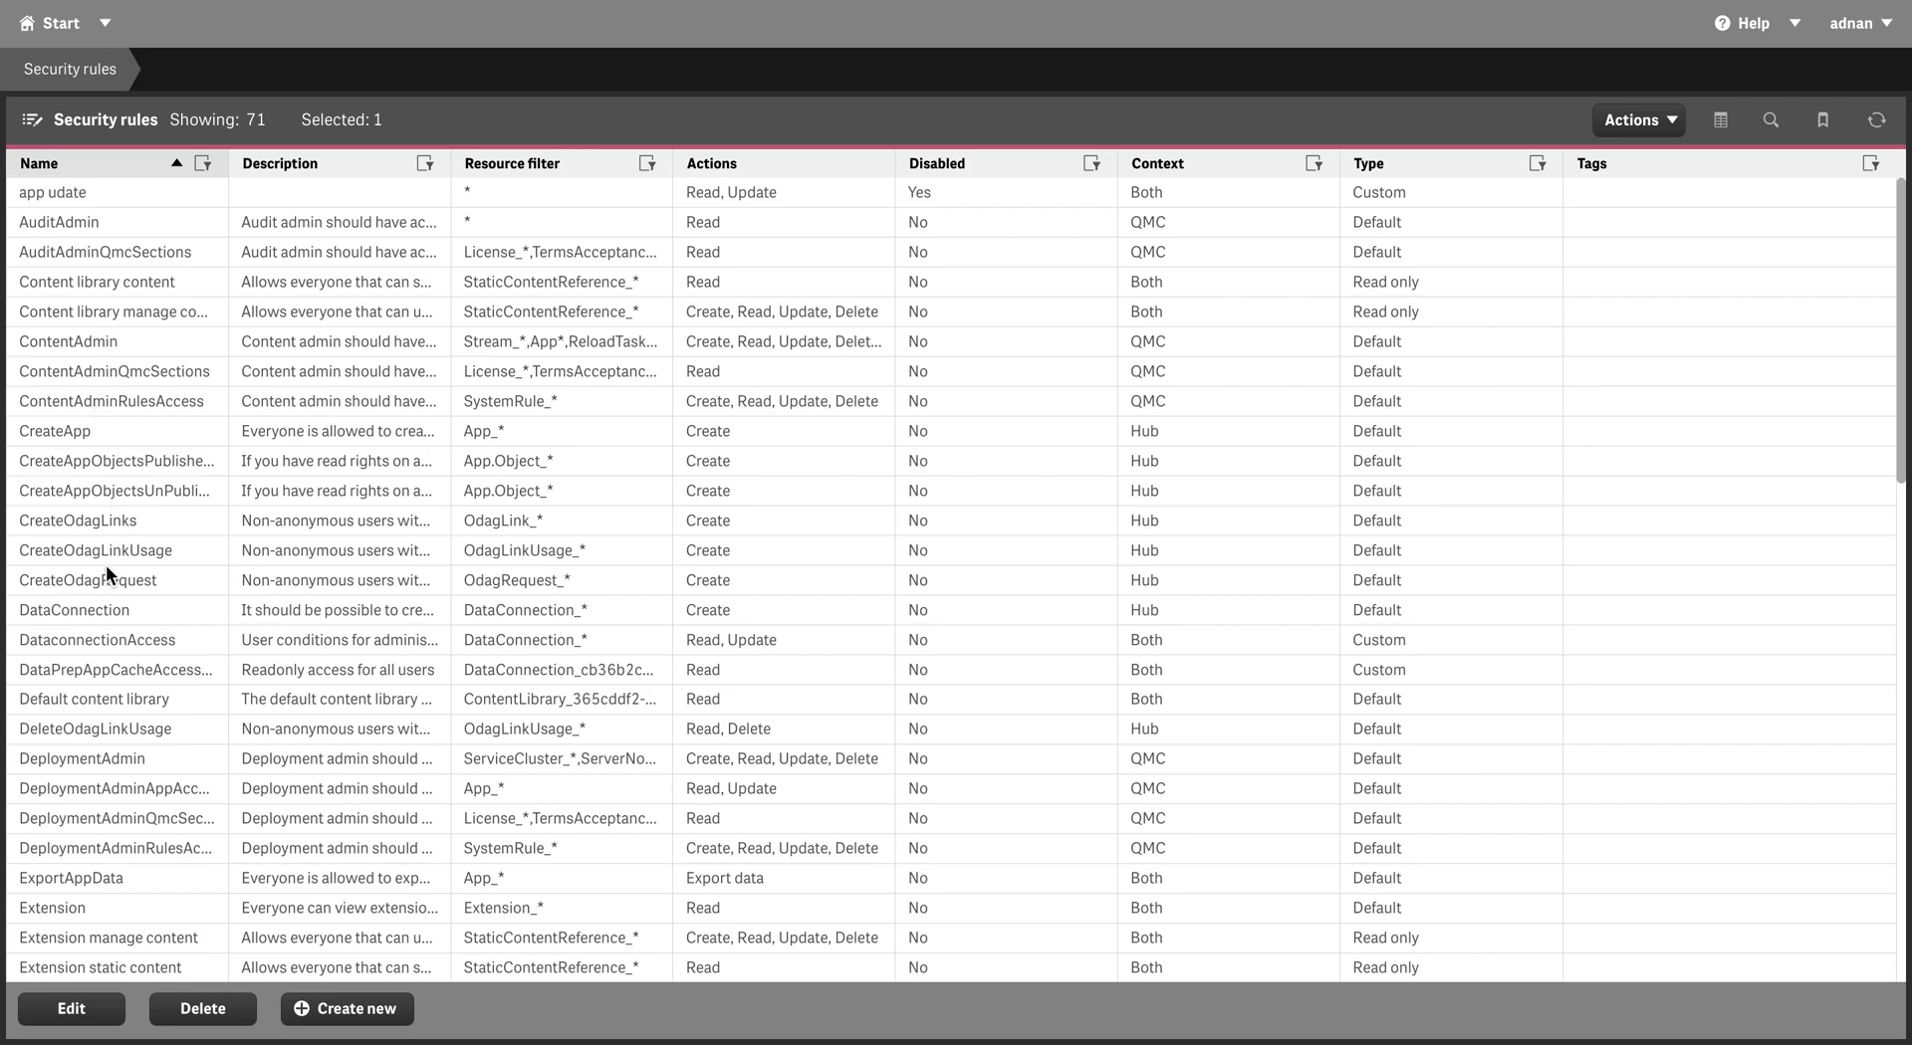
{"action": "left_click", "coordinate": [173, 164]}
{"action": "left_click", "coordinate": [174, 164]}
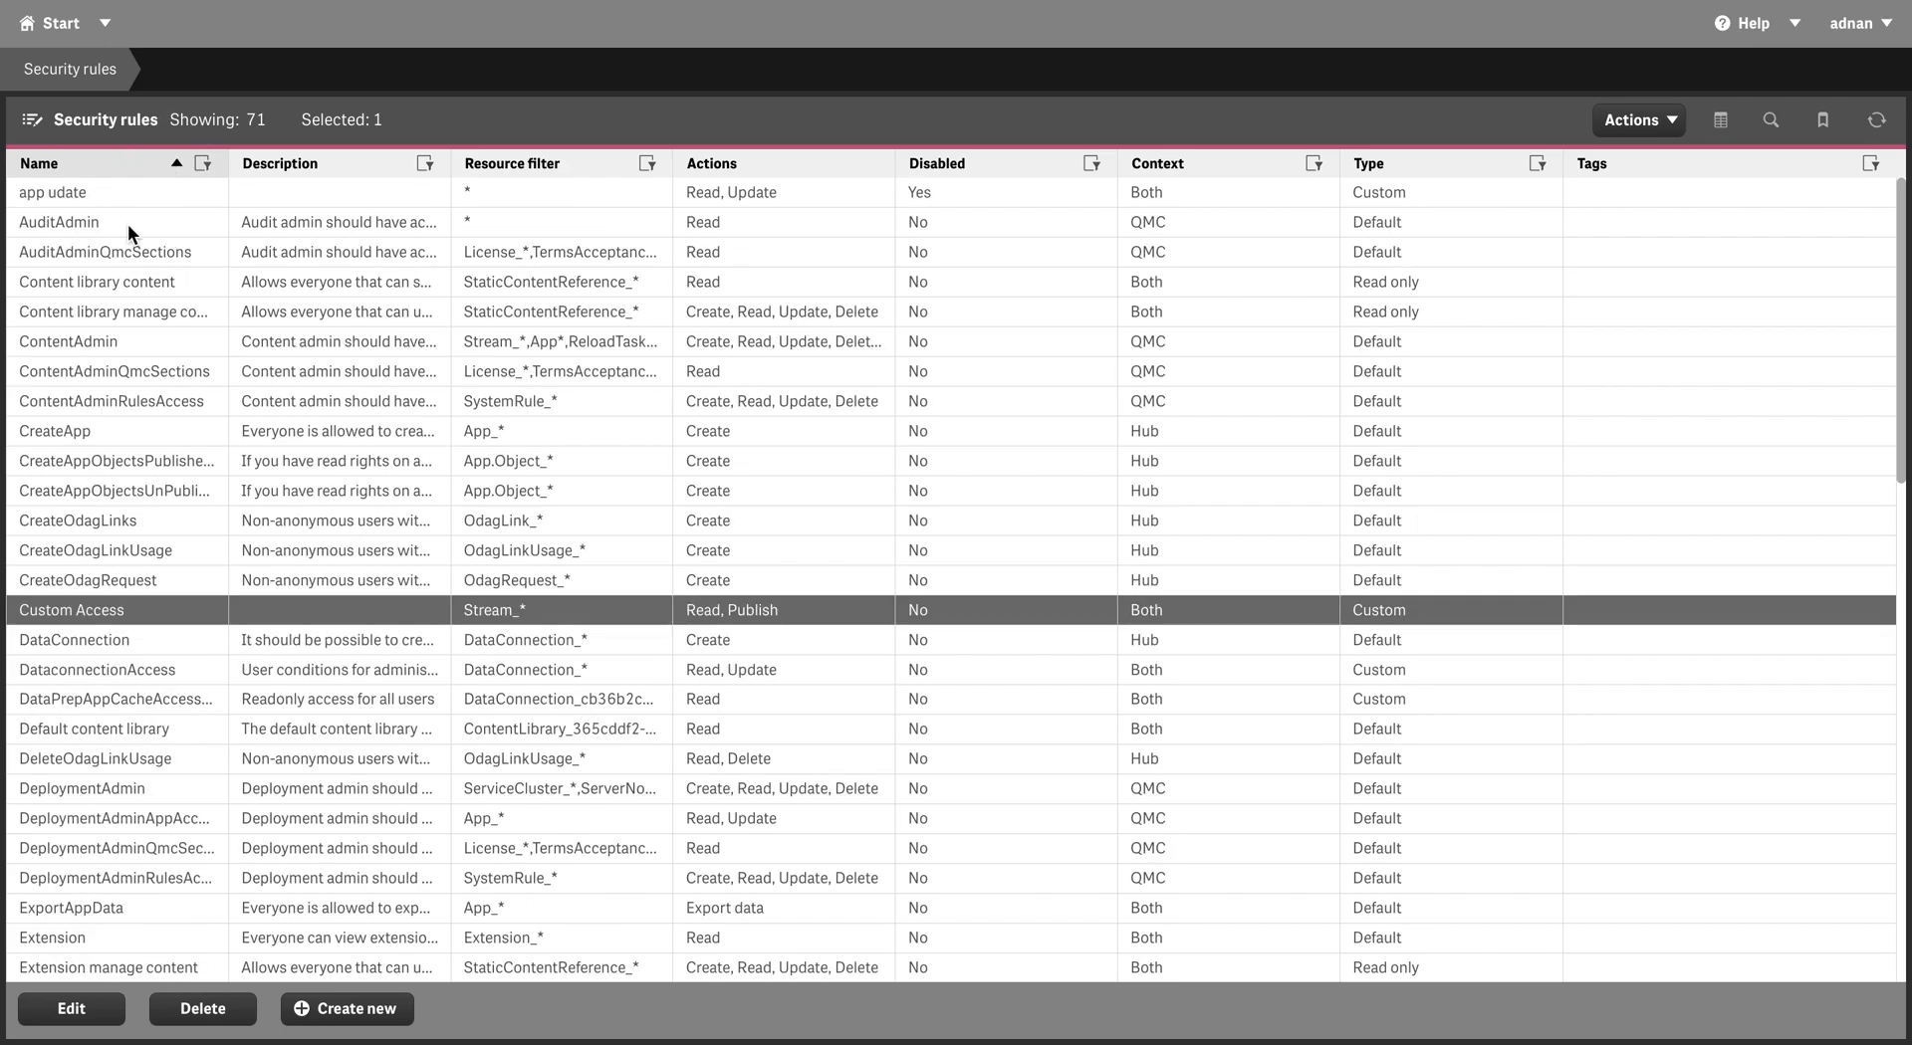
{"action": "double_click", "coordinate": [112, 609]}
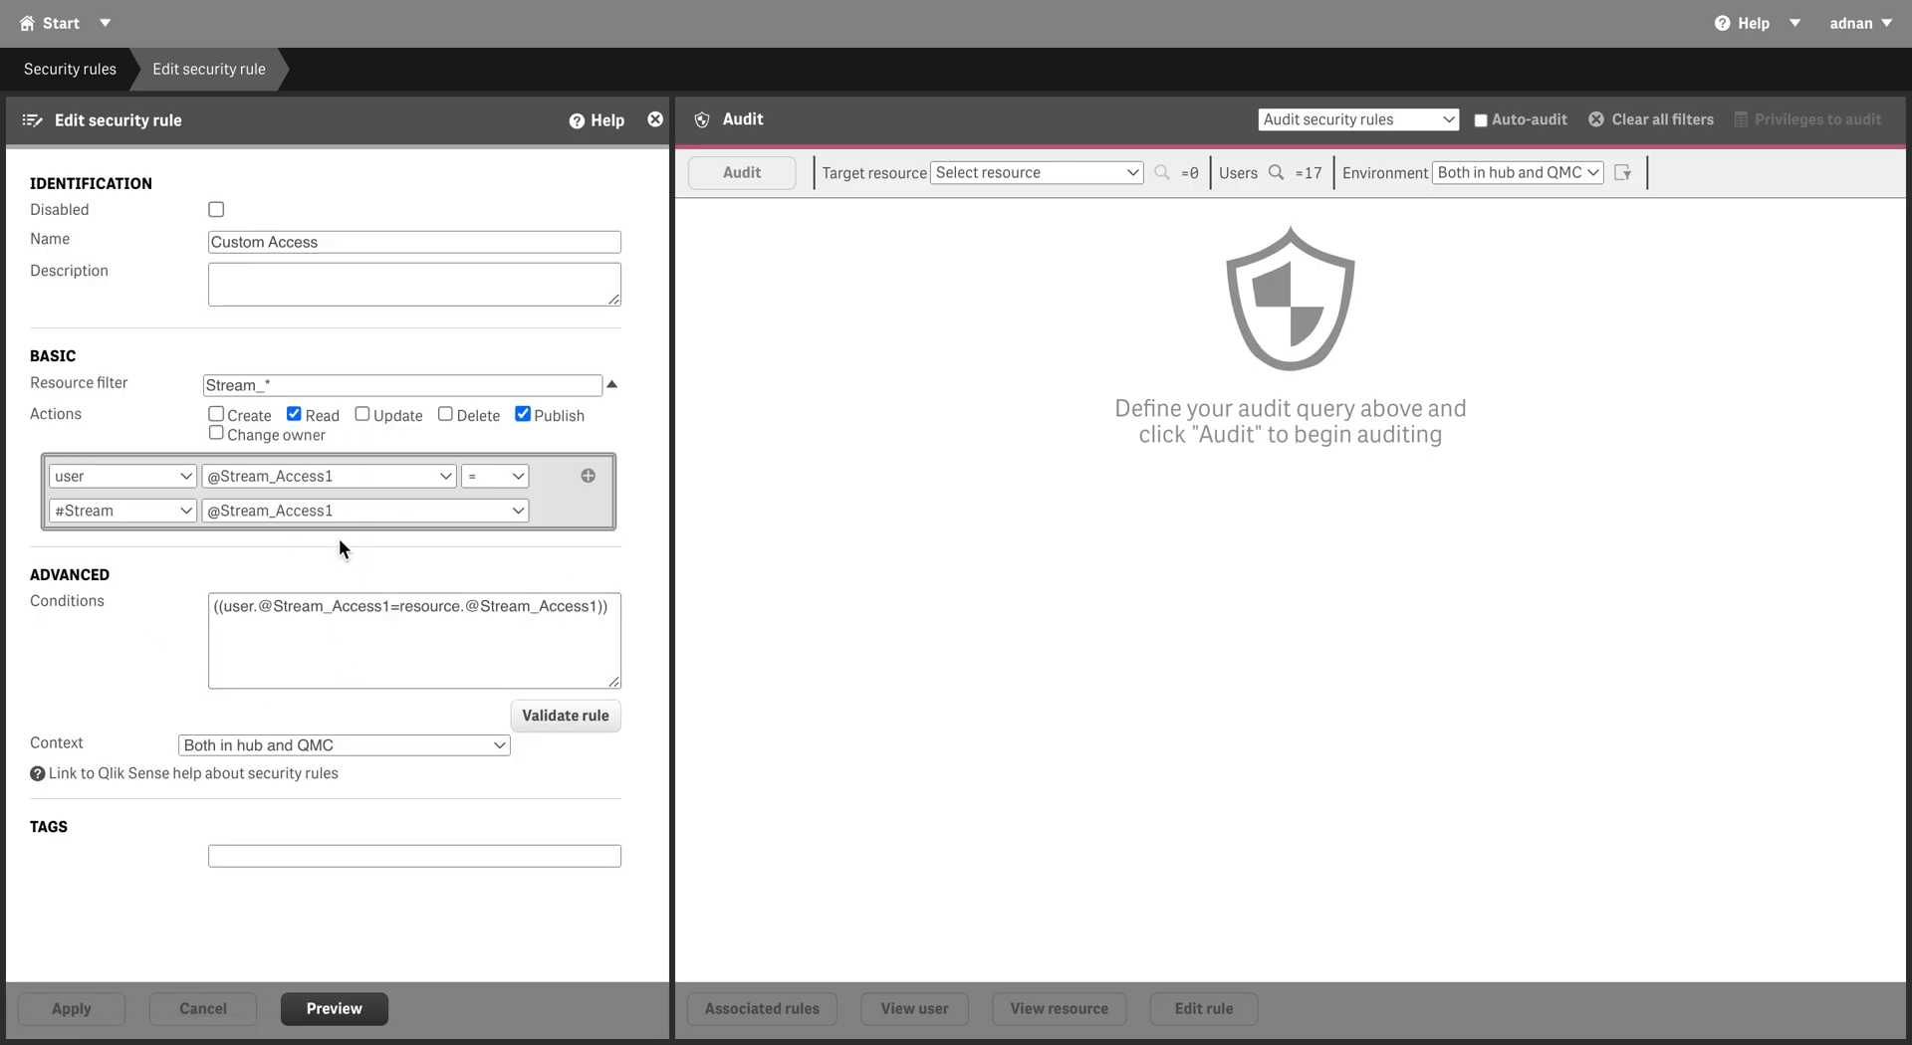
{"action": "left_click", "coordinate": [443, 478]}
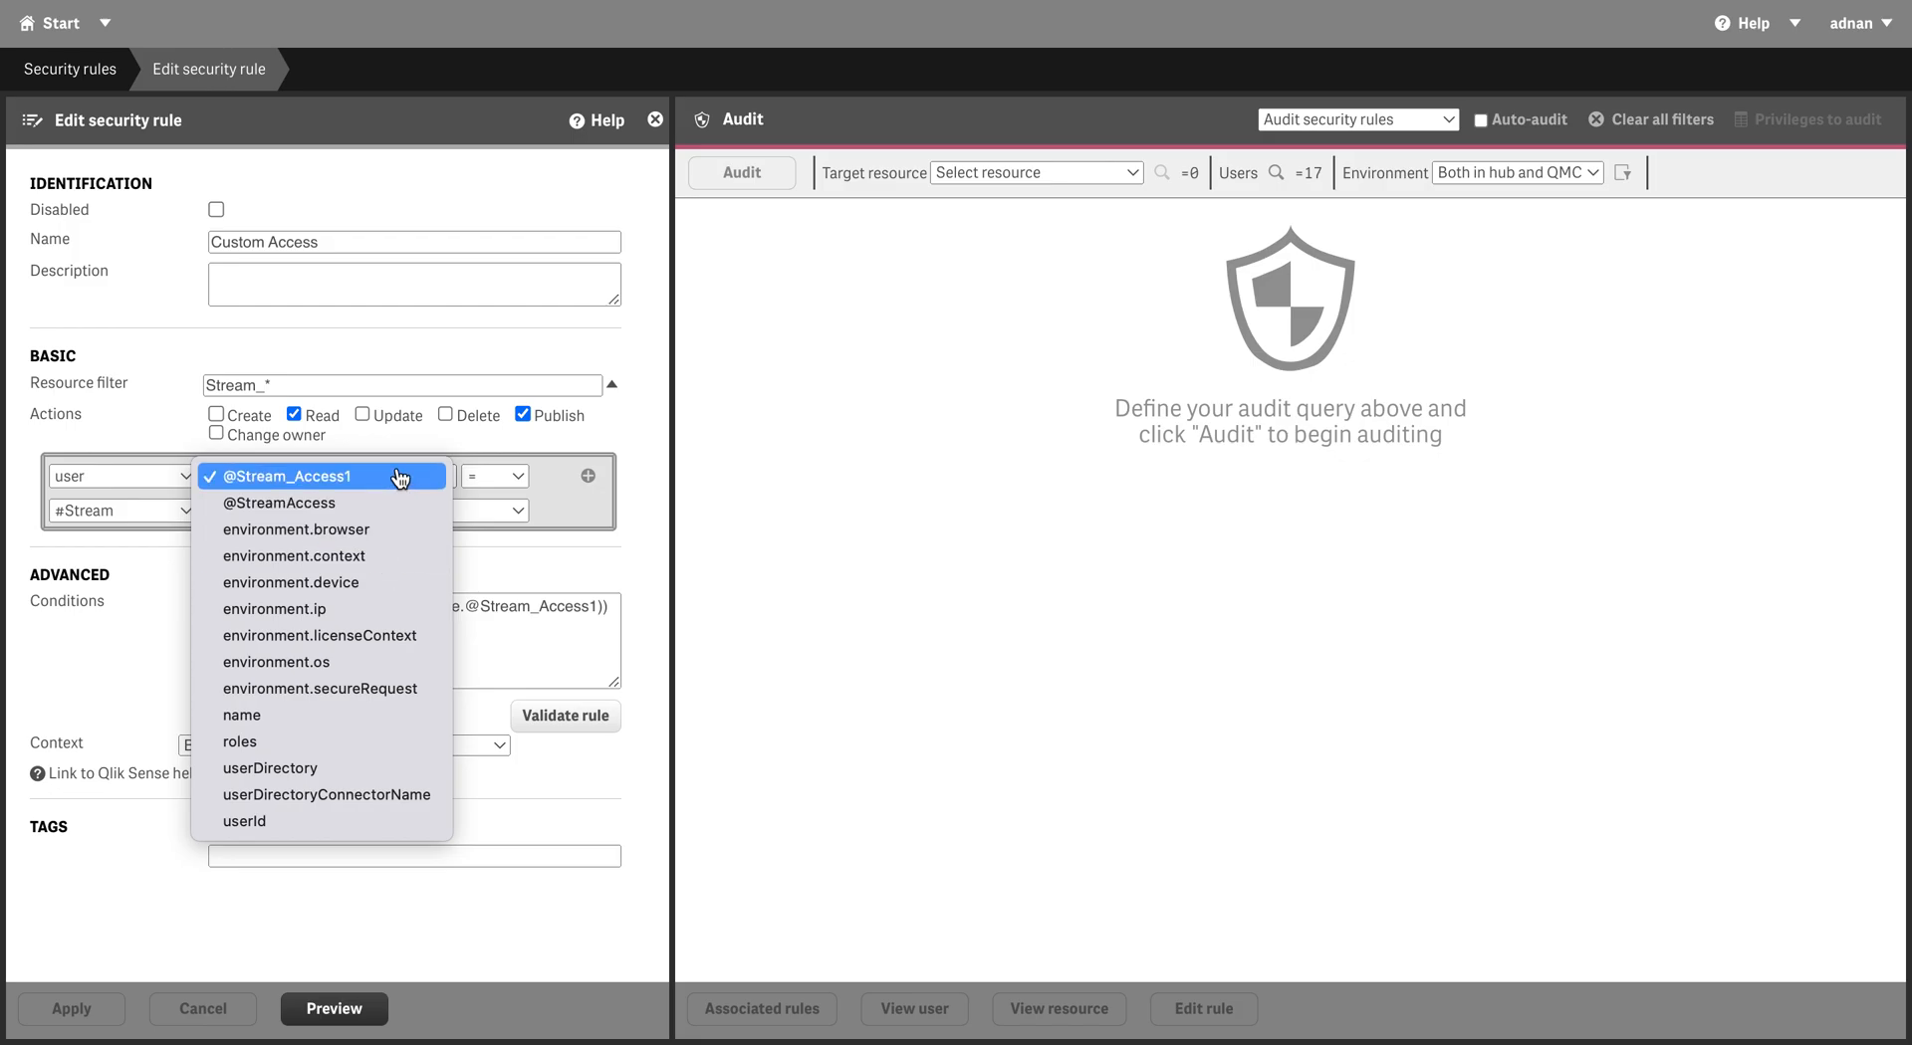
{"action": "left_click", "coordinate": [479, 443]}
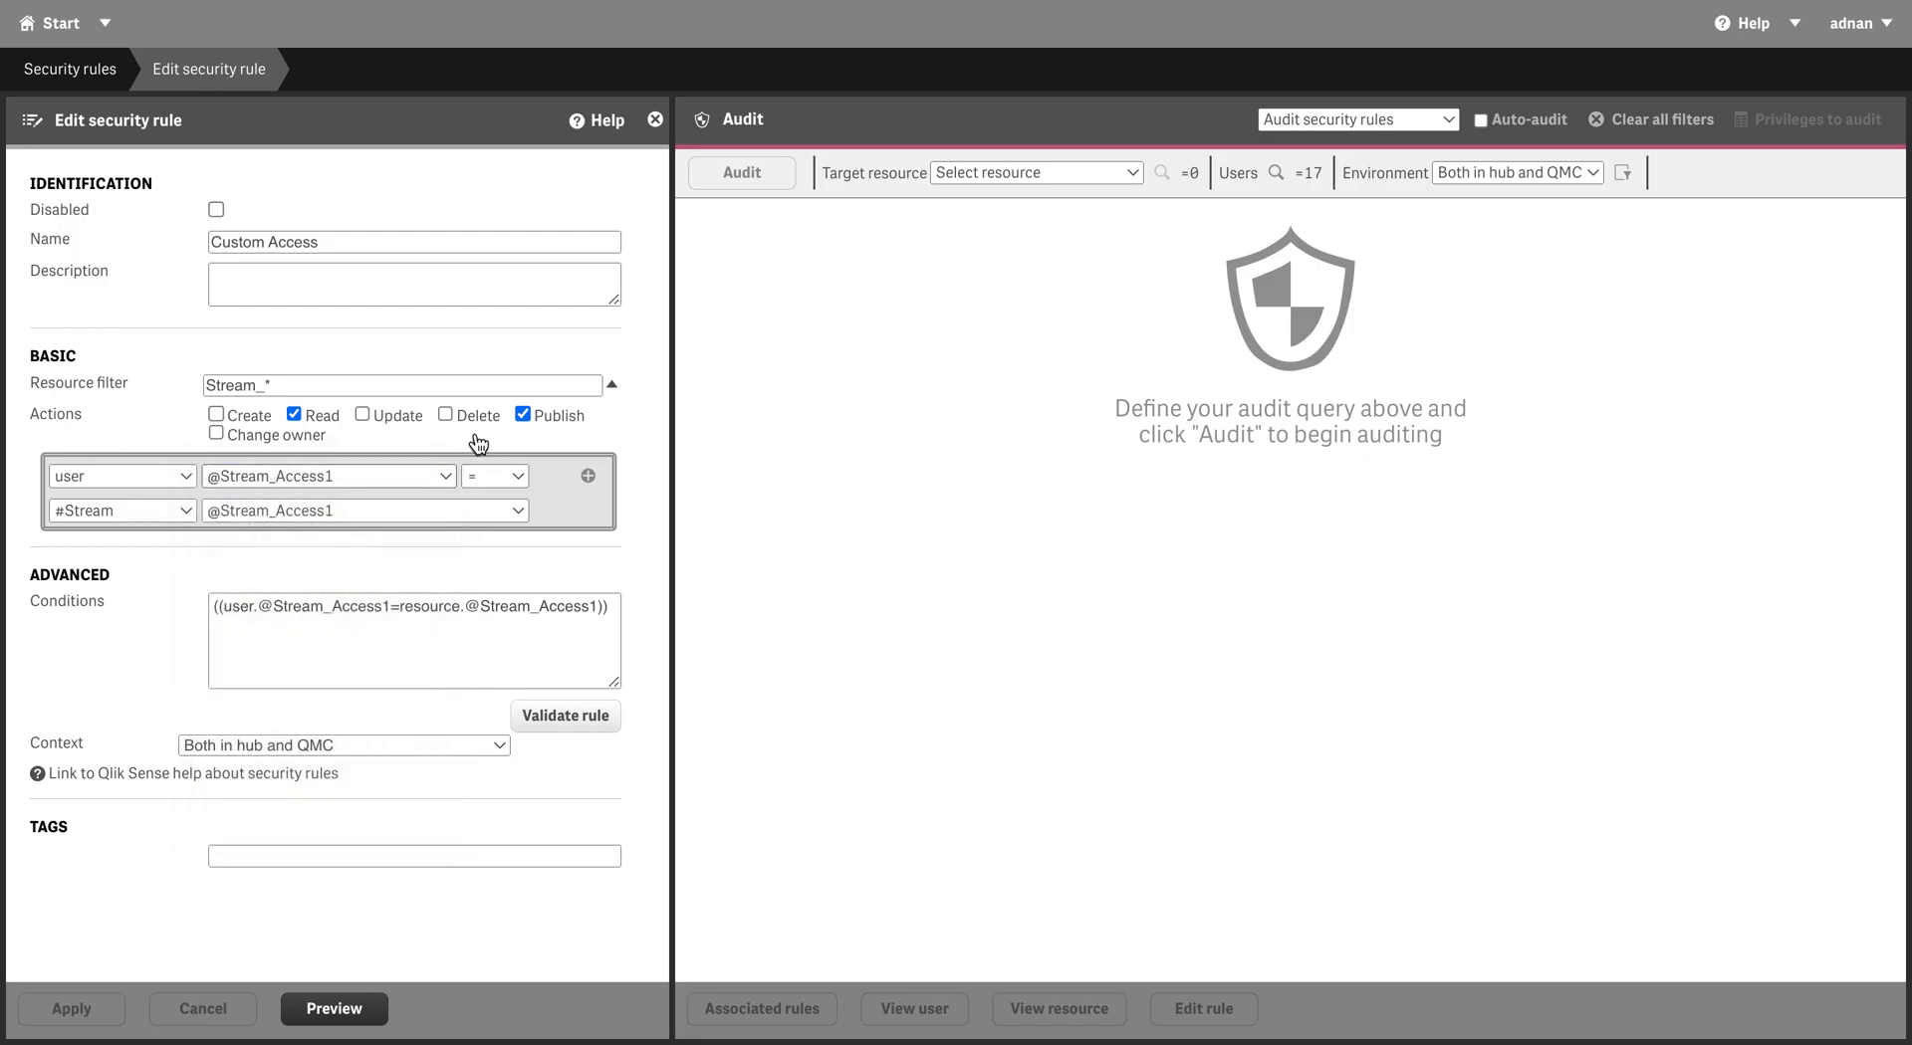